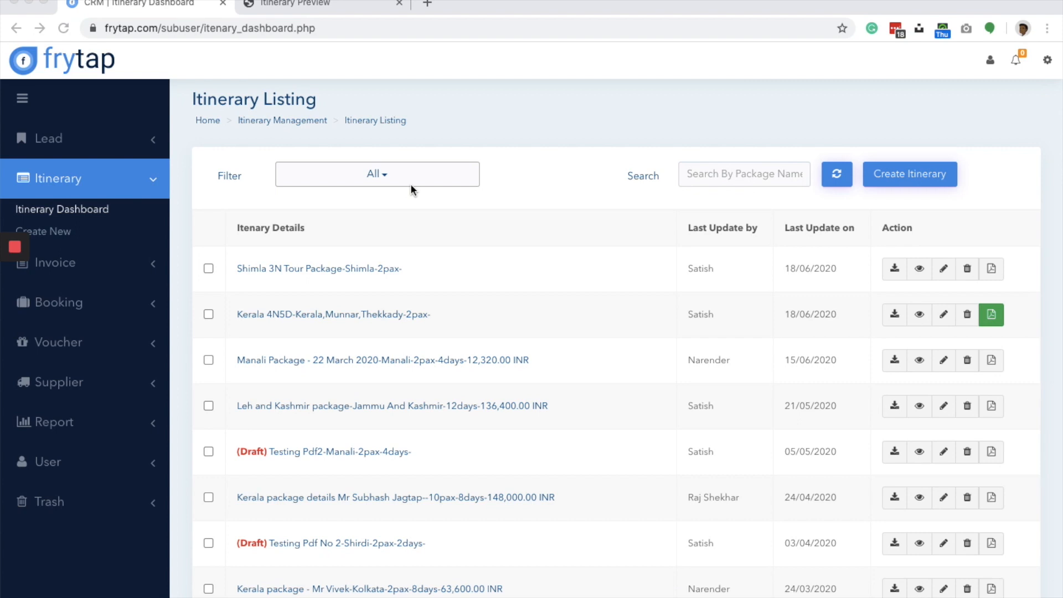
- Look through the itinerary listing and open the preview of the Shimla 3N Tour Package
scroll(410, 187, down, 14)
scroll(411, 184, down, 13)
scroll(411, 184, up, 17)
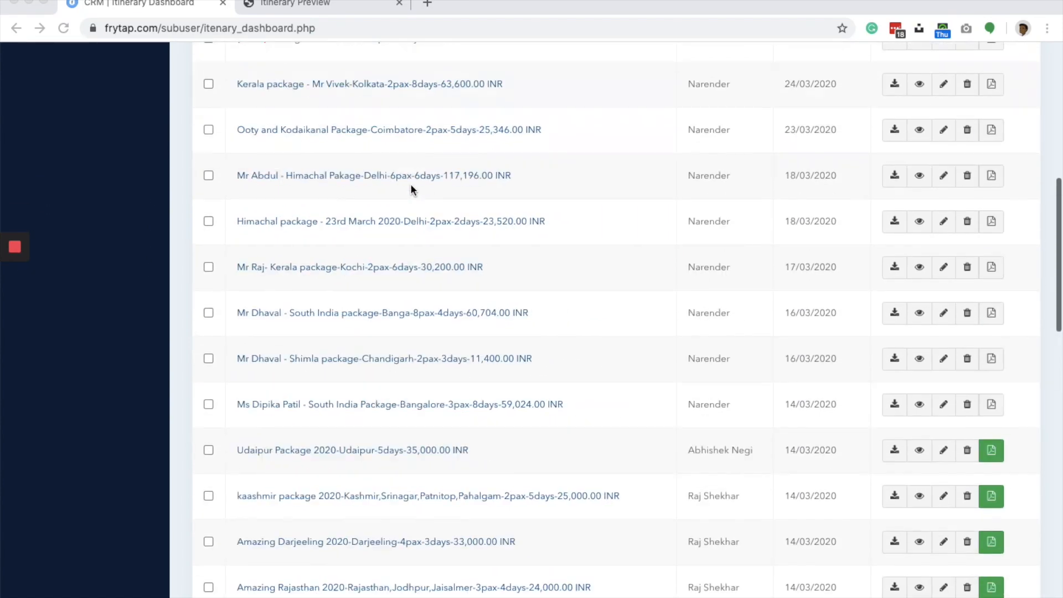
scroll(410, 184, up, 9)
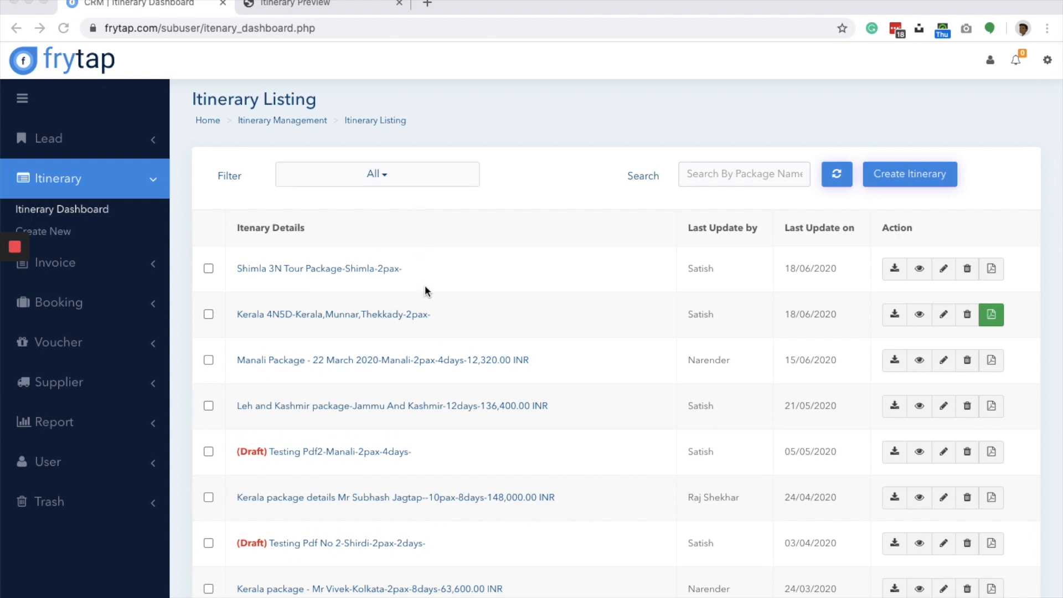
click(356, 270)
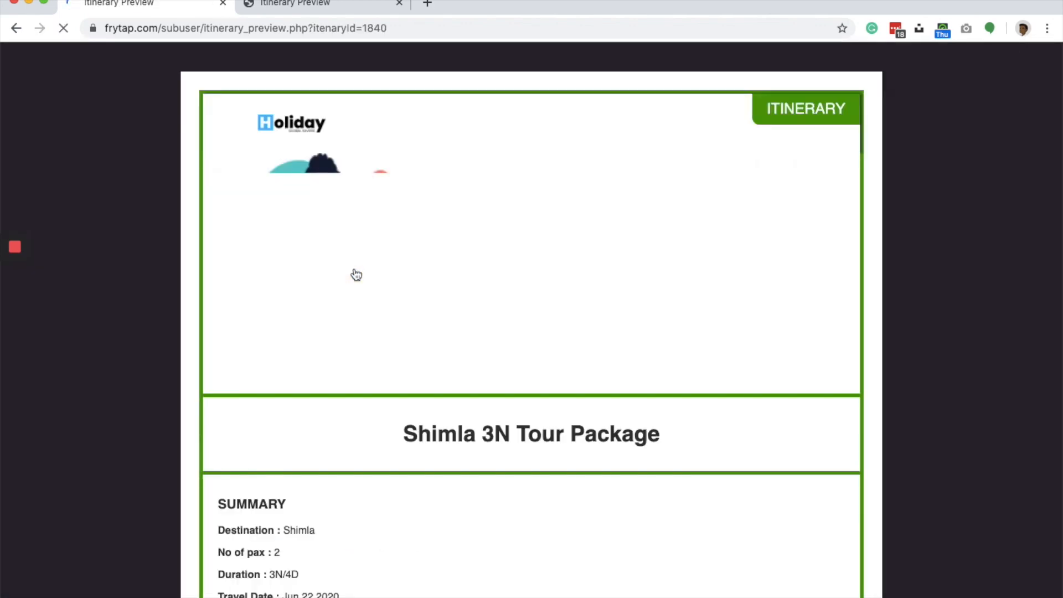
- Review the package's summary, daywise itinerary, transfers, flights, inclusions, exclusions and policies, and return to the itinerary listing
scroll(357, 275, down, 7)
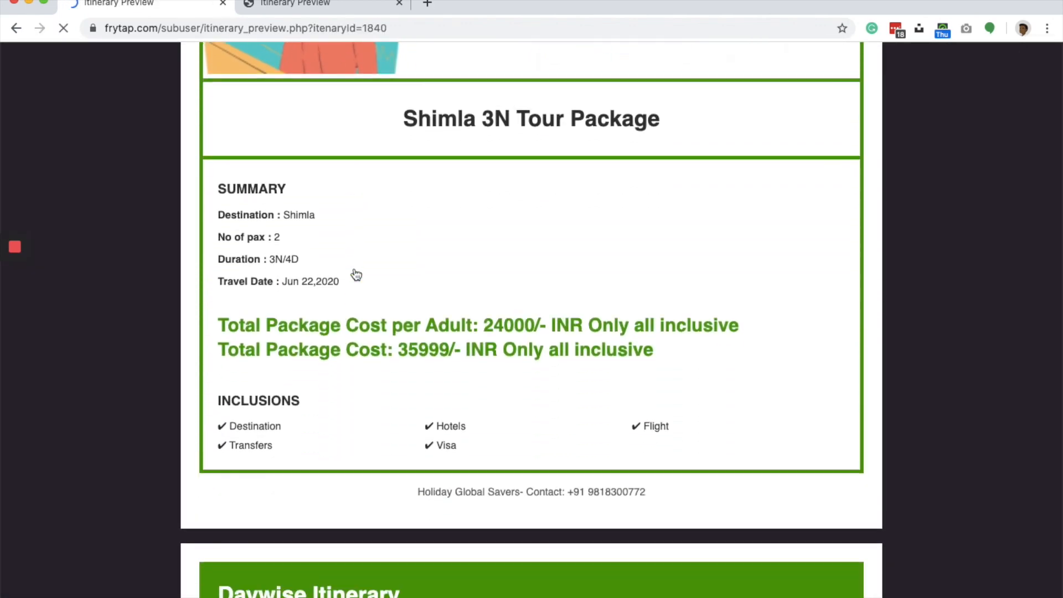
scroll(355, 275, down, 20)
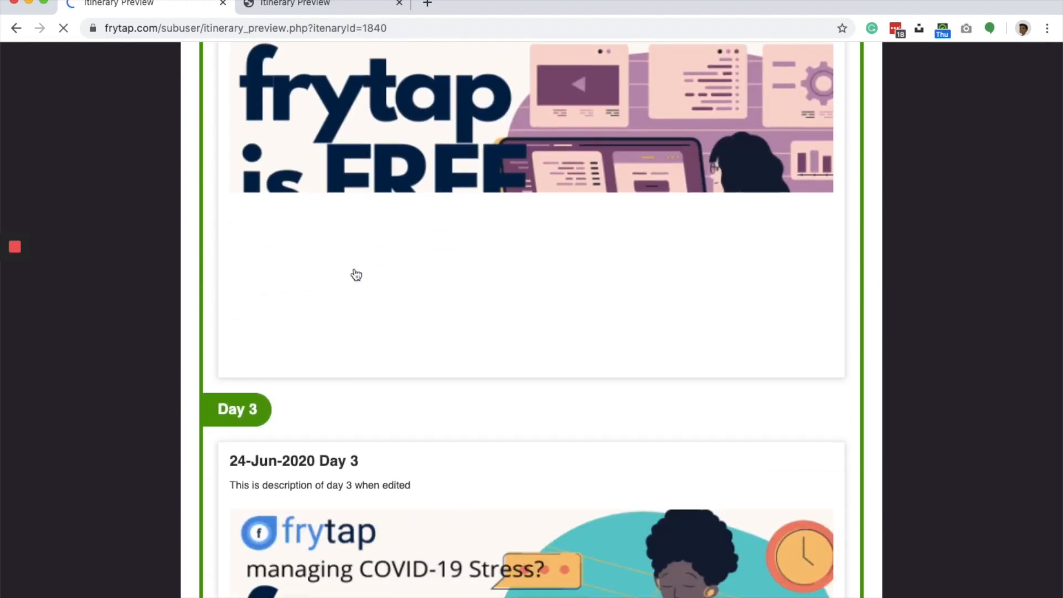
scroll(356, 275, down, 15)
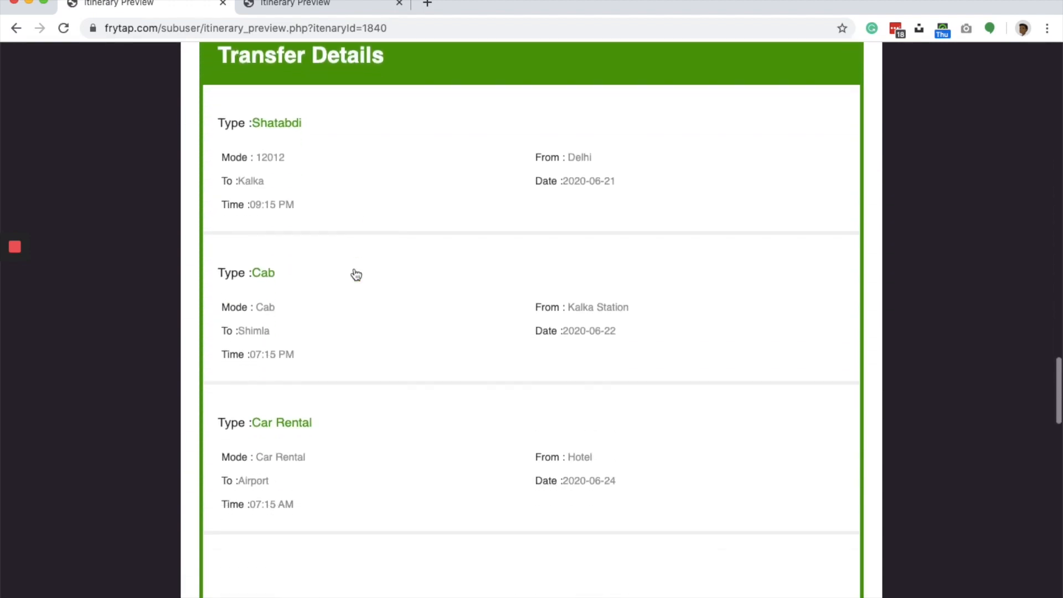
scroll(356, 275, down, 10)
scroll(356, 275, up, 6)
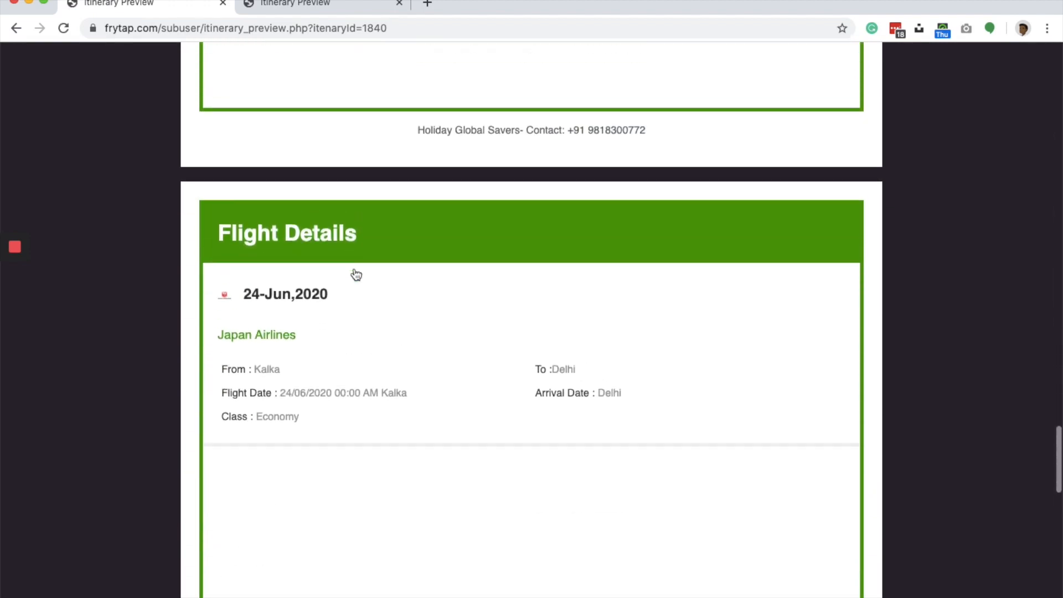
scroll(356, 275, up, 12)
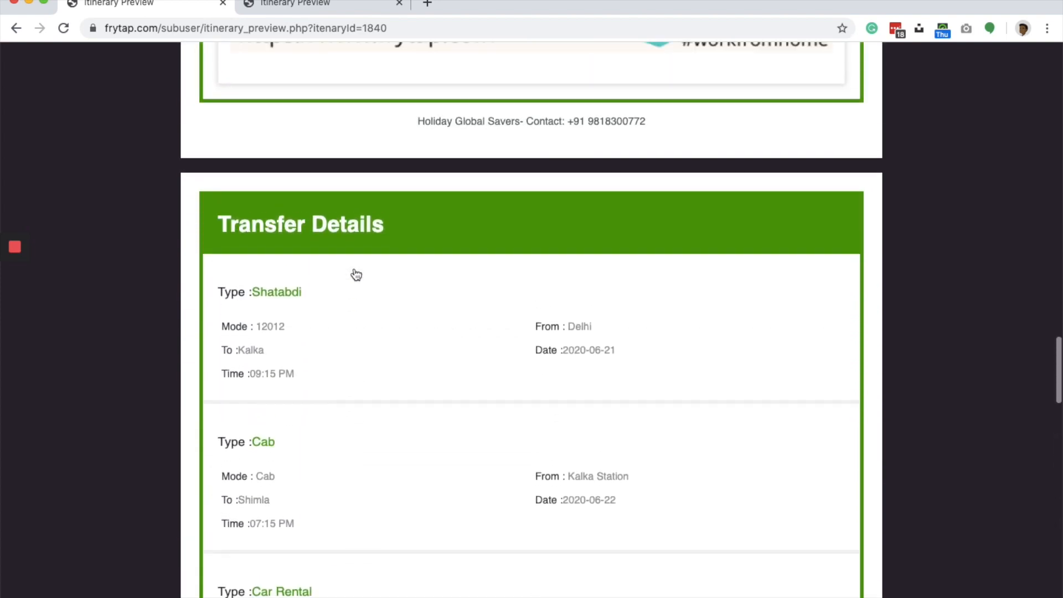
scroll(356, 276, up, 12)
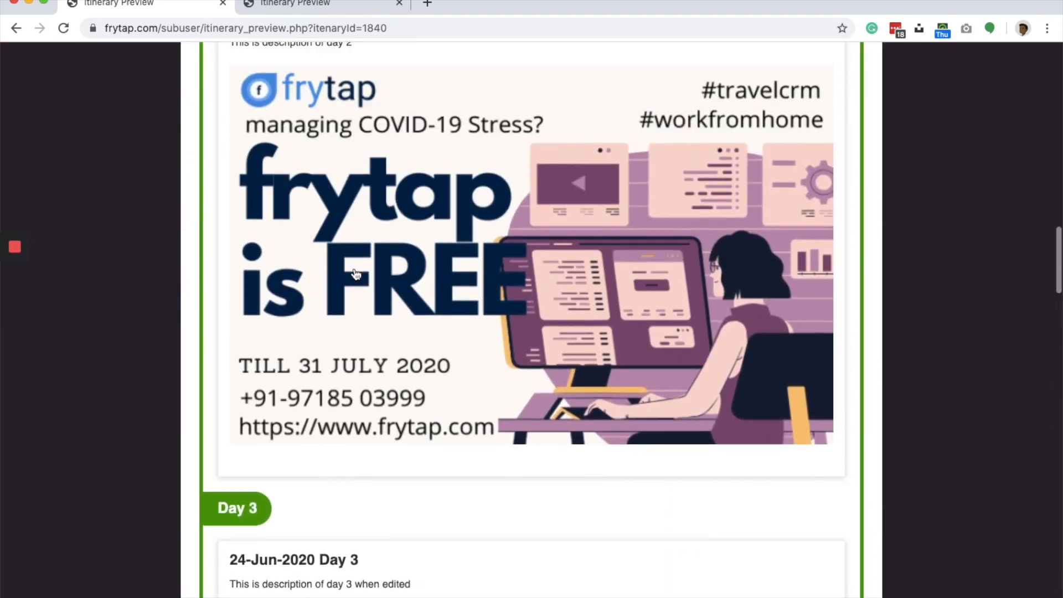
scroll(356, 275, up, 12)
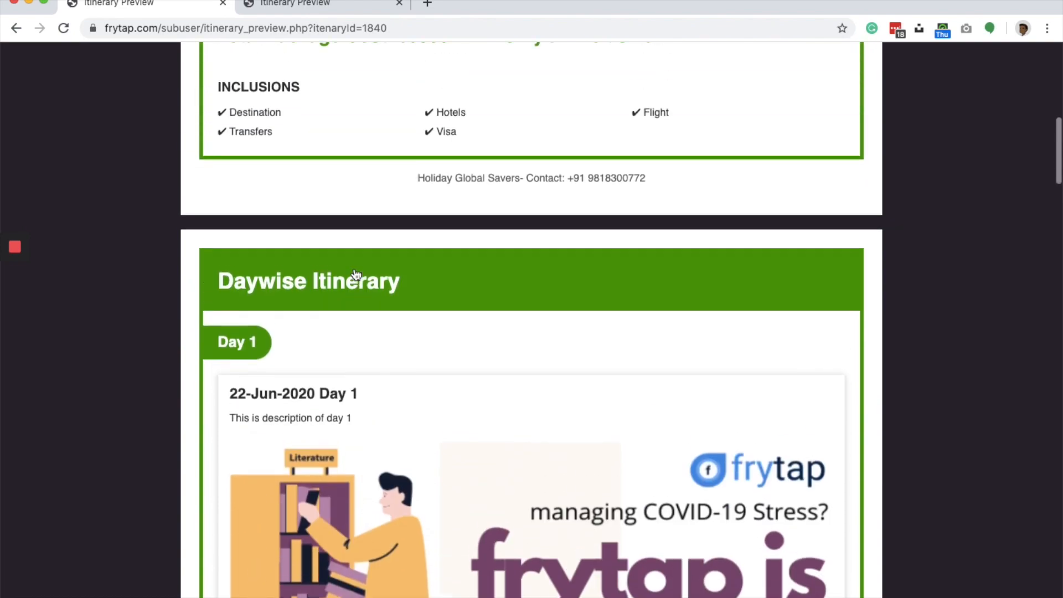
scroll(356, 276, down, 20)
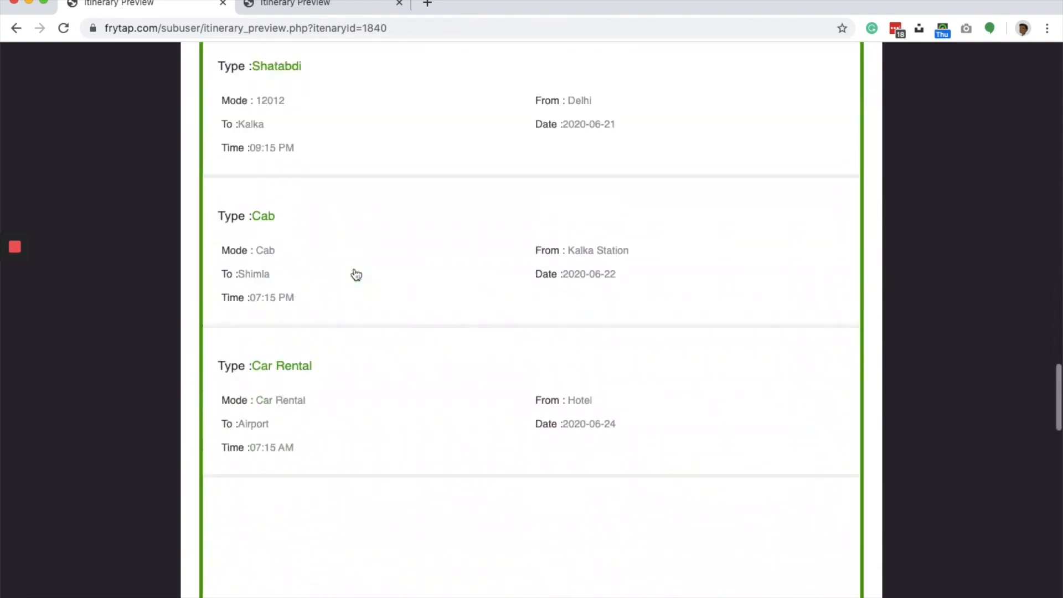
scroll(356, 275, down, 6)
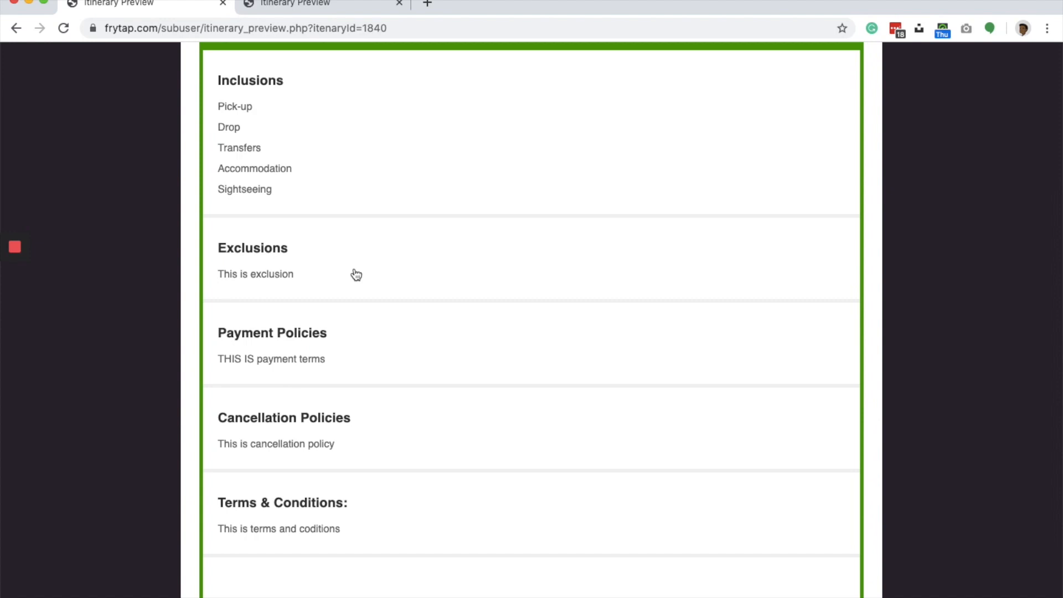
scroll(356, 275, up, 15)
scroll(356, 275, left, 5)
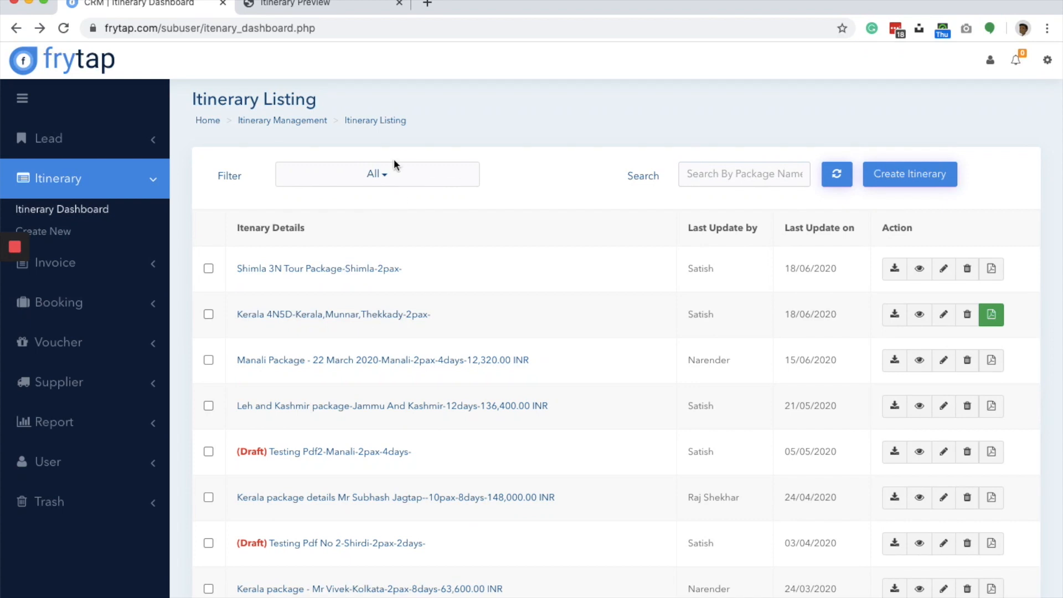
click(386, 175)
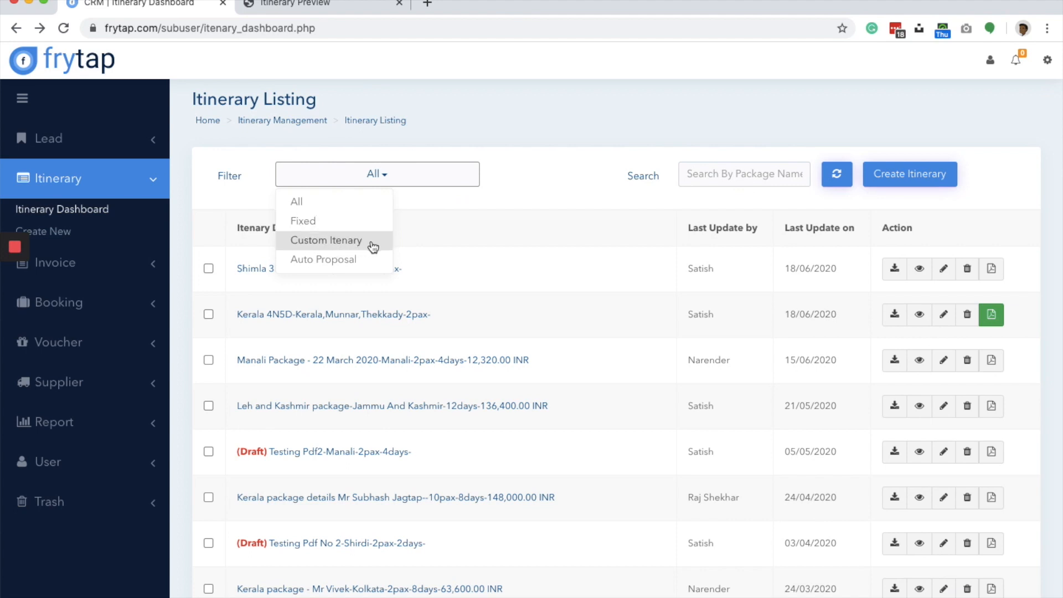
click(423, 205)
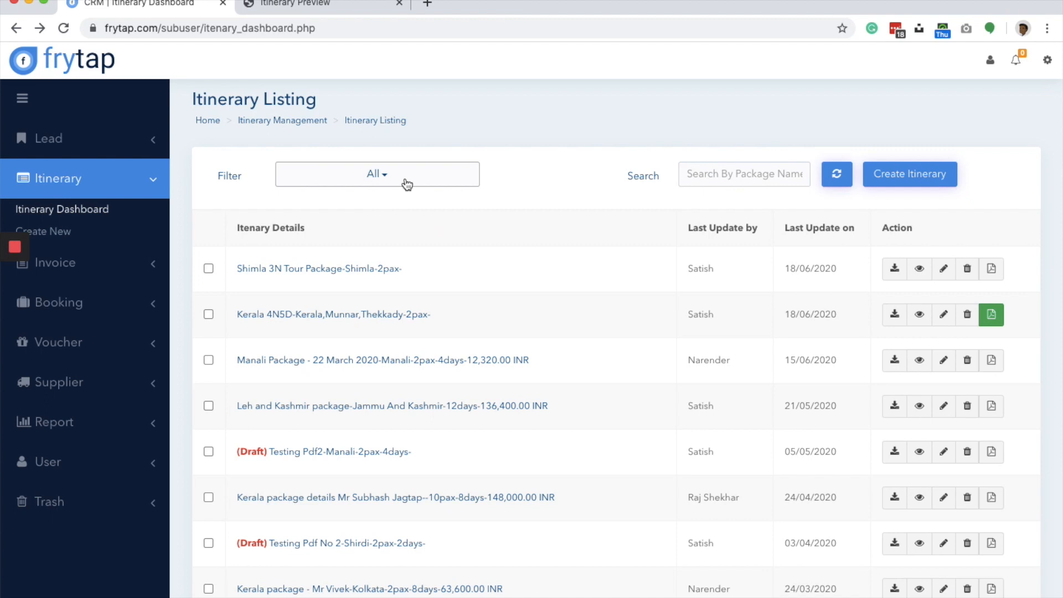
click(407, 185)
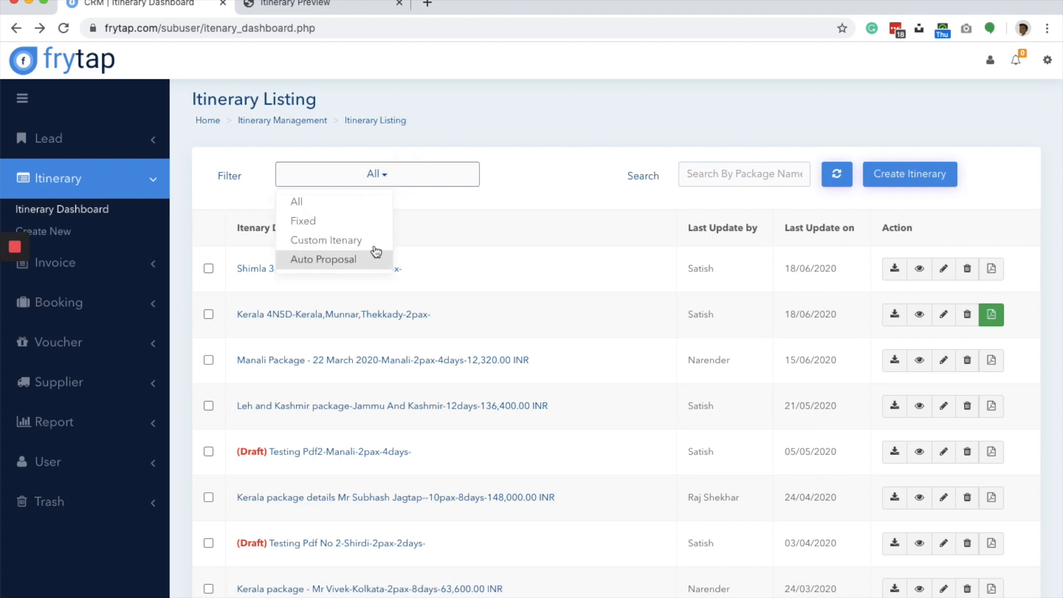
click(430, 227)
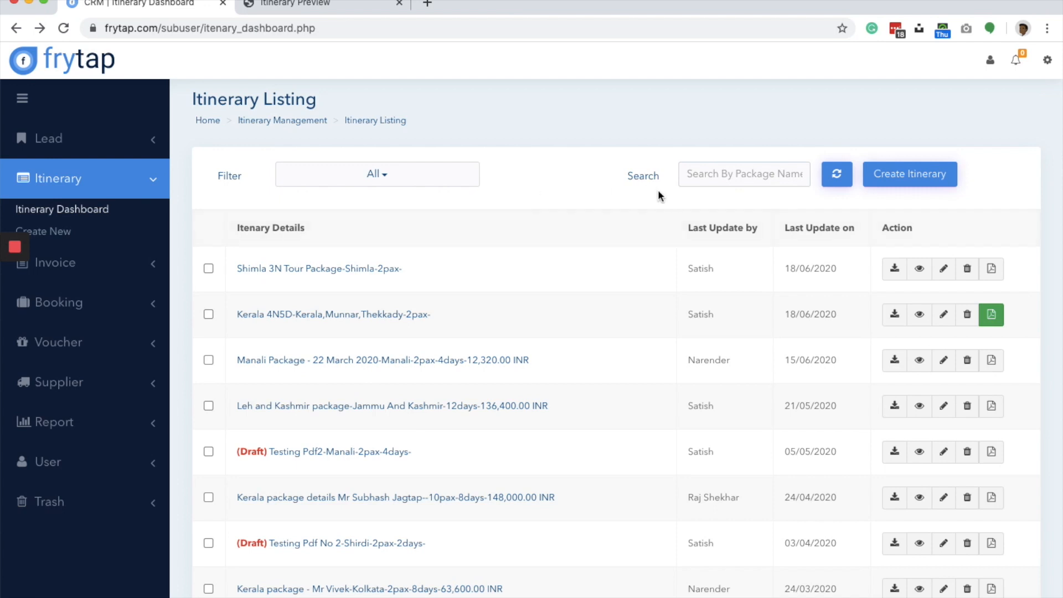
- Filter the itinerary listing to Fixed itineraries and look through the filtered list
click(382, 176)
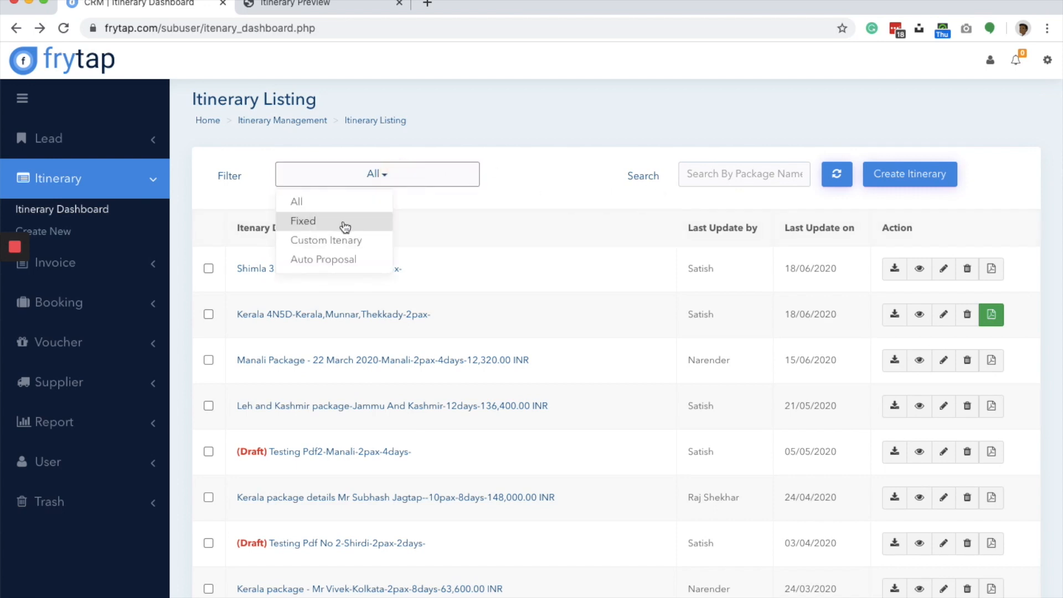
click(345, 224)
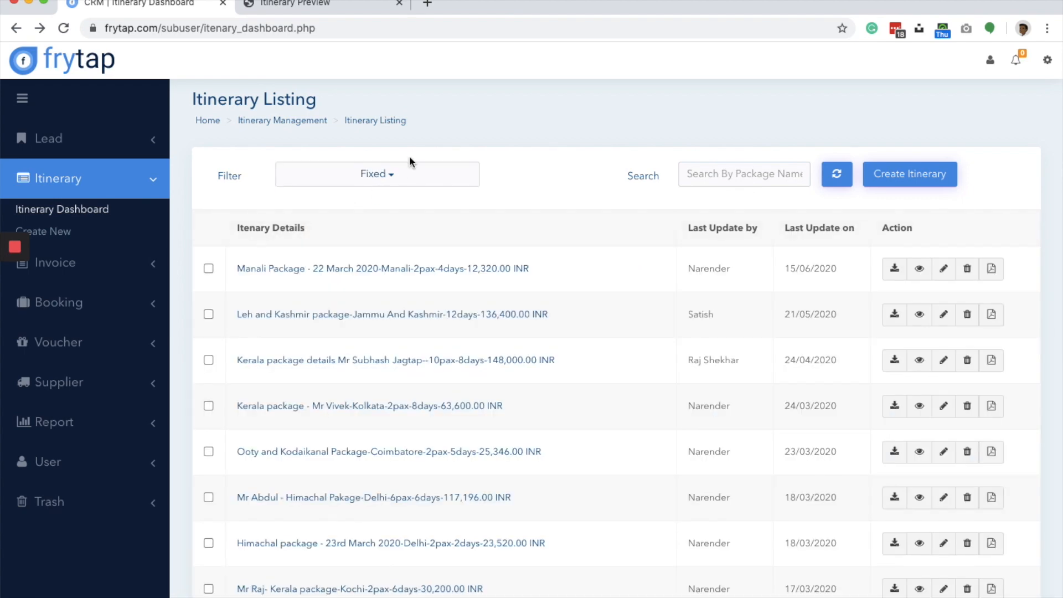
scroll(403, 277, down, 20)
scroll(387, 151, up, 15)
scroll(387, 150, up, 5)
- Filter the listing by Custom Itenary, switch the filter to Auto Proposal and look through those itineraries
click(355, 180)
click(334, 242)
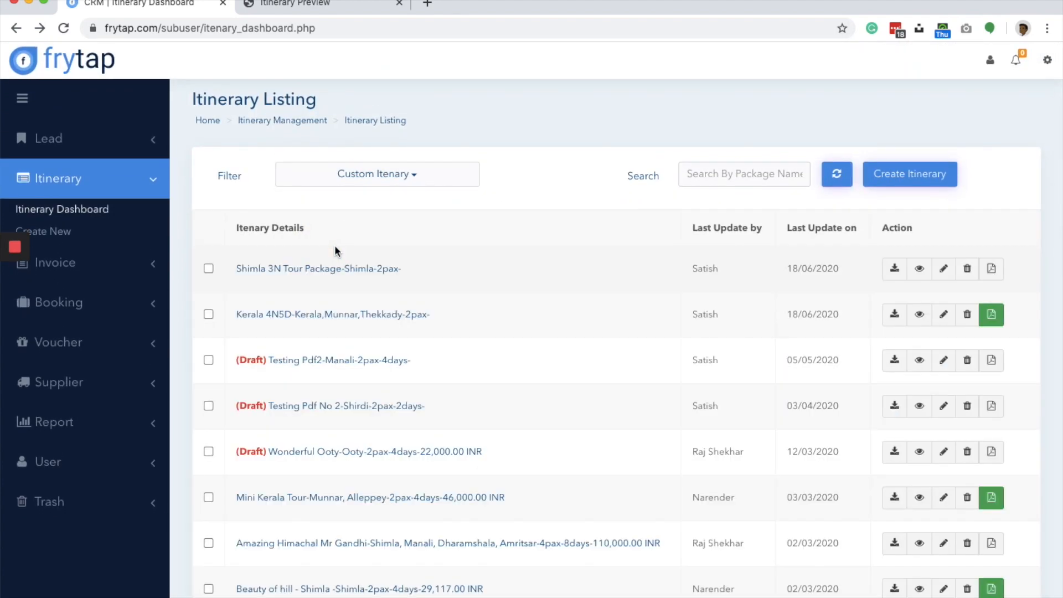
click(386, 178)
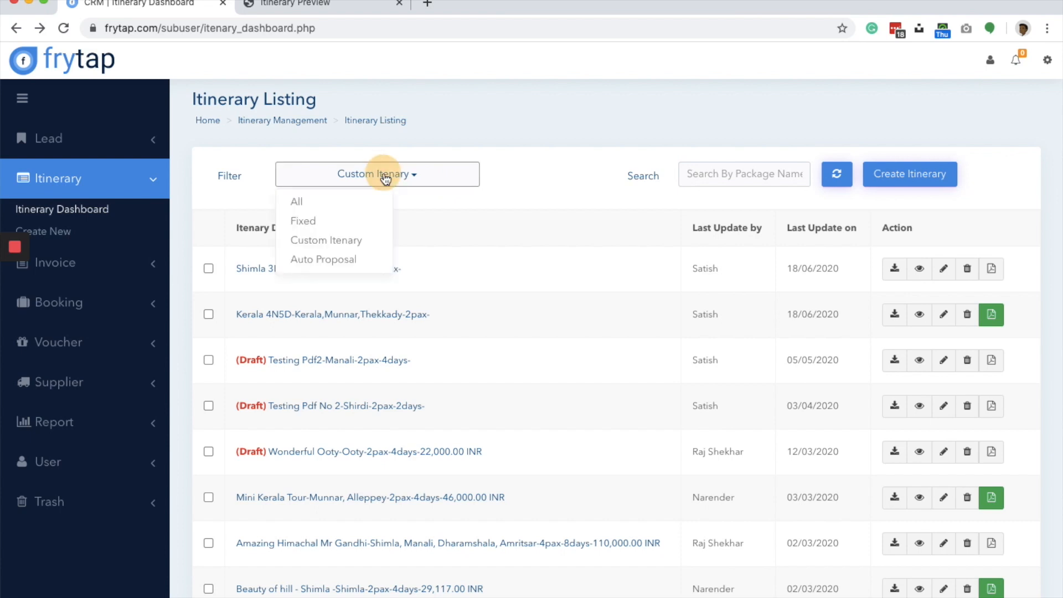
click(335, 260)
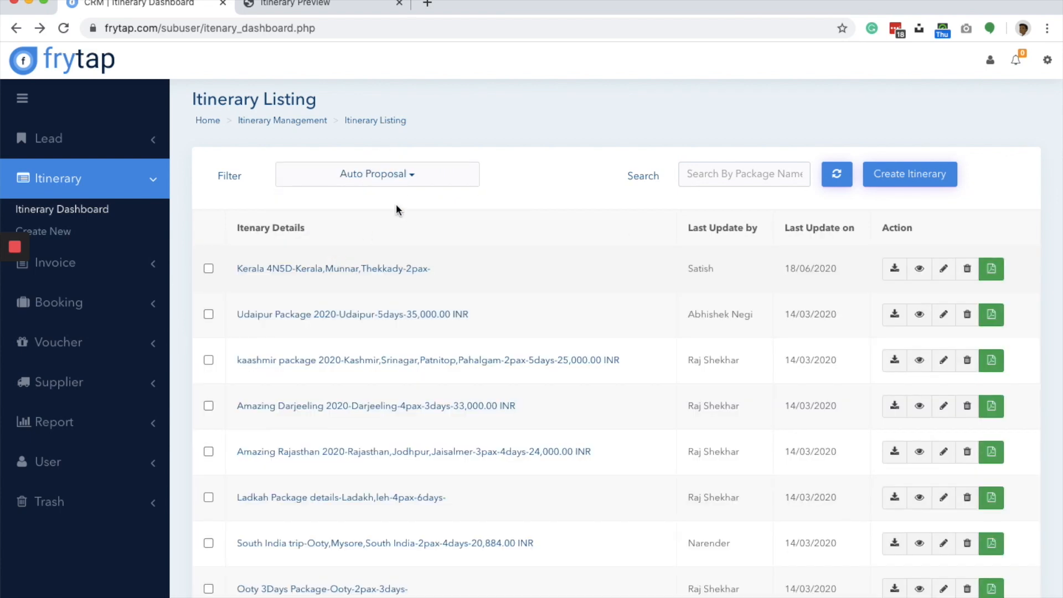
scroll(779, 356, down, 9)
scroll(779, 363, up, 10)
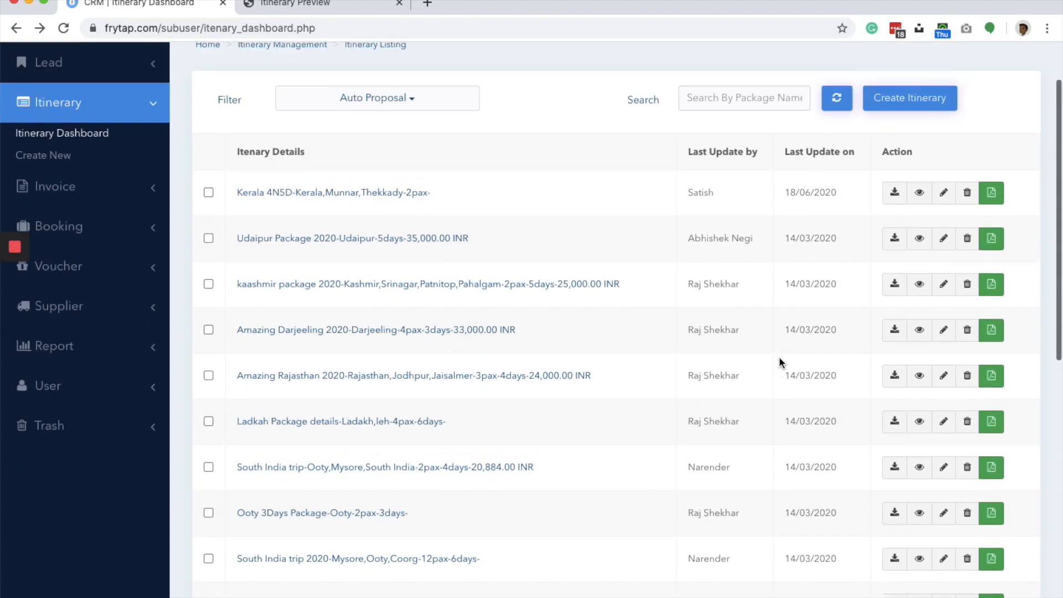
- Compare the filtered listings by switching the filter through Fixed, Custom Itenary and back to Auto Proposal
click(404, 174)
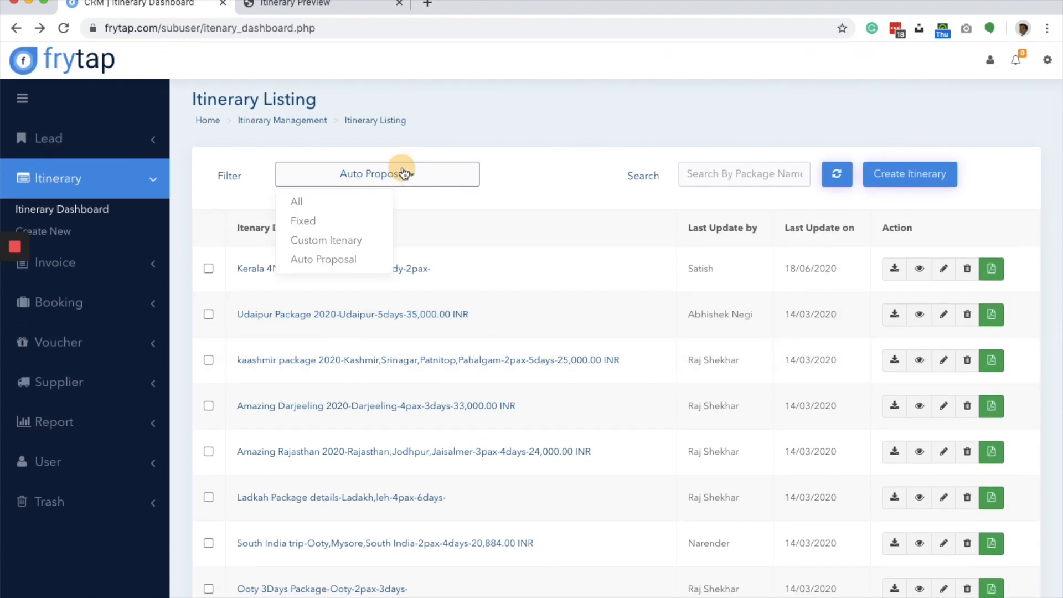
click(360, 220)
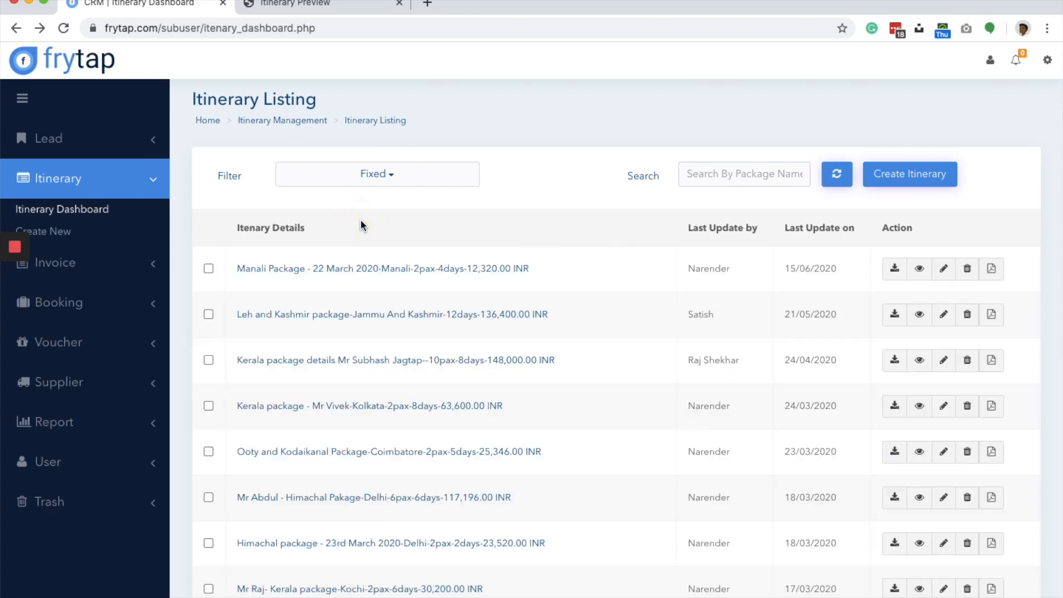
click(393, 176)
click(367, 237)
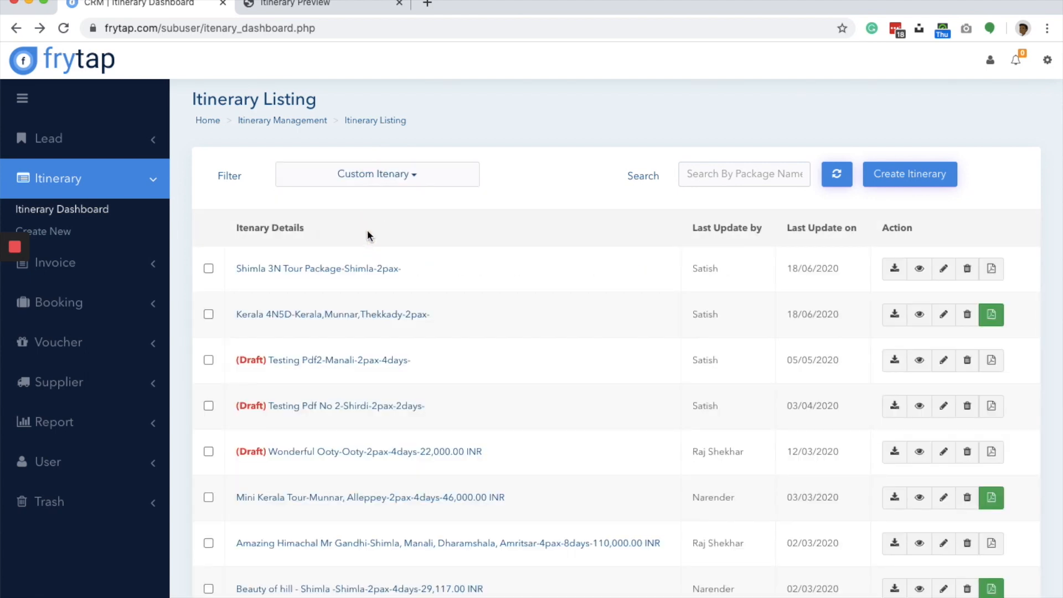
click(380, 174)
click(368, 259)
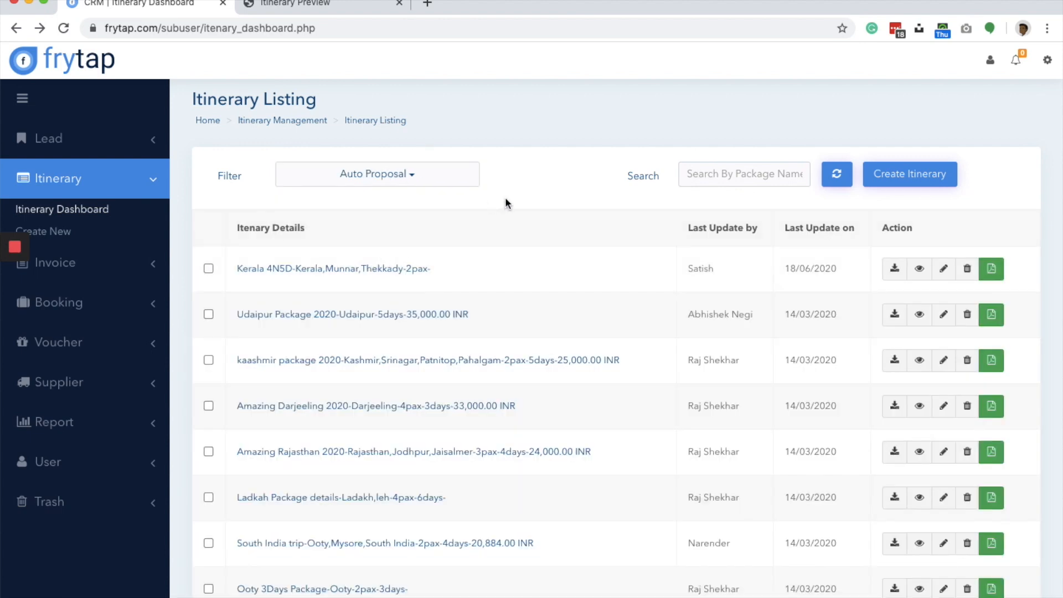
- Search the itineraries by the package name "kerala" and widen the filter to All
click(733, 176)
text(kerala)
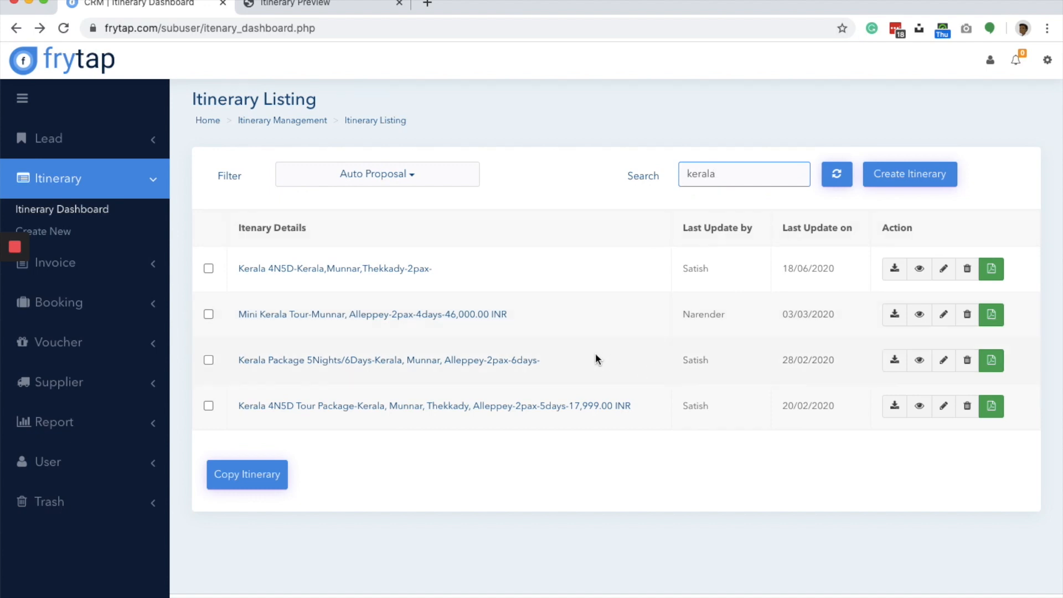
click(408, 175)
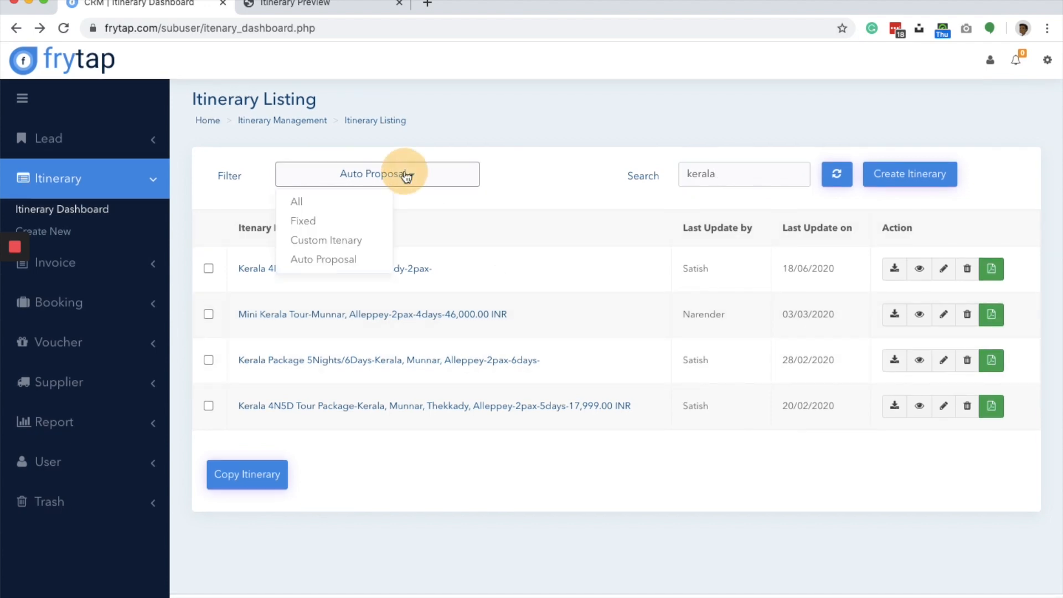
click(341, 202)
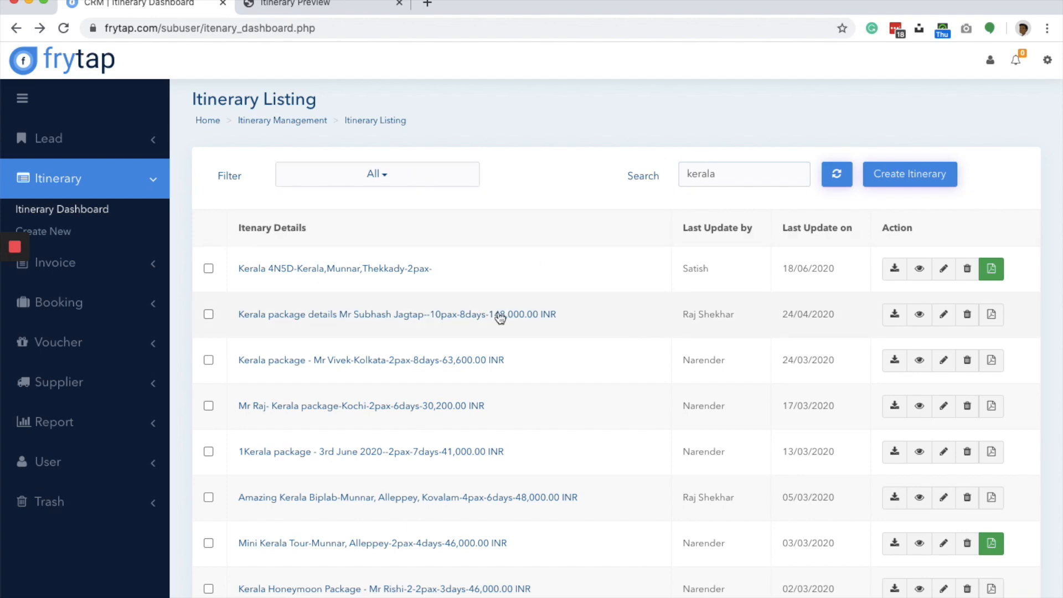
click(742, 170)
key(Return)
scroll(513, 407, down, 10)
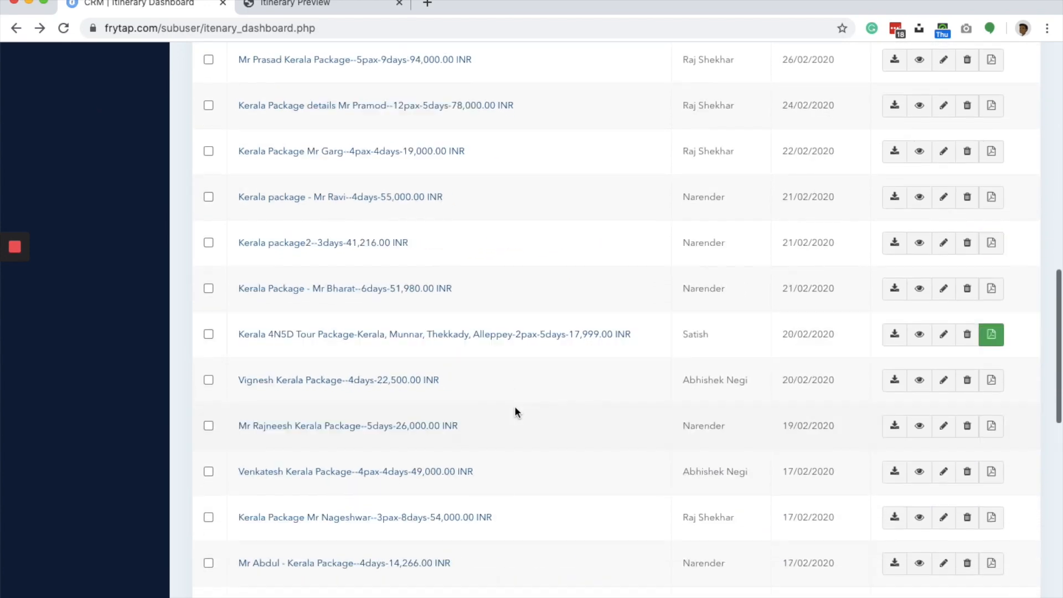
- Search all itineraries by the package name "shimla" in place of the previous search term
scroll(514, 406, up, 15)
key(super+a)
text(shimla)
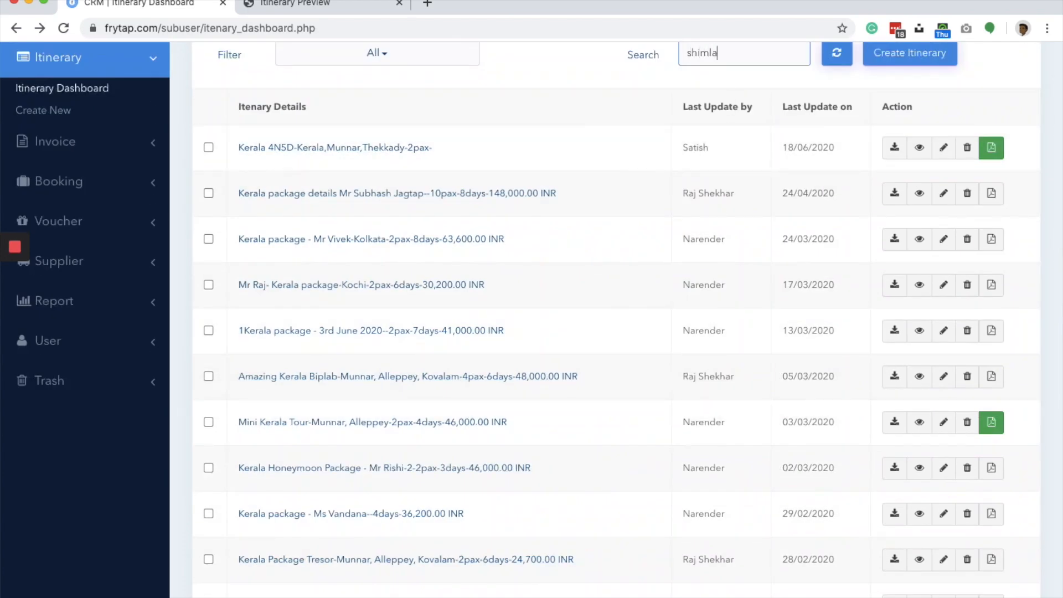
key(Return)
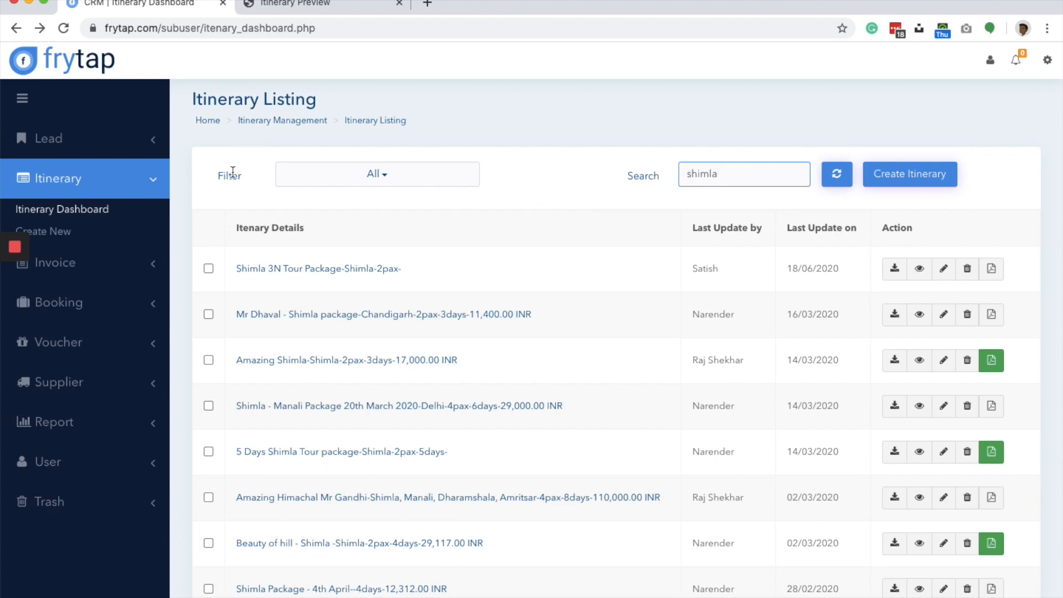
- Open the page for creating a new itinerary
scroll(87, 233, down, 2)
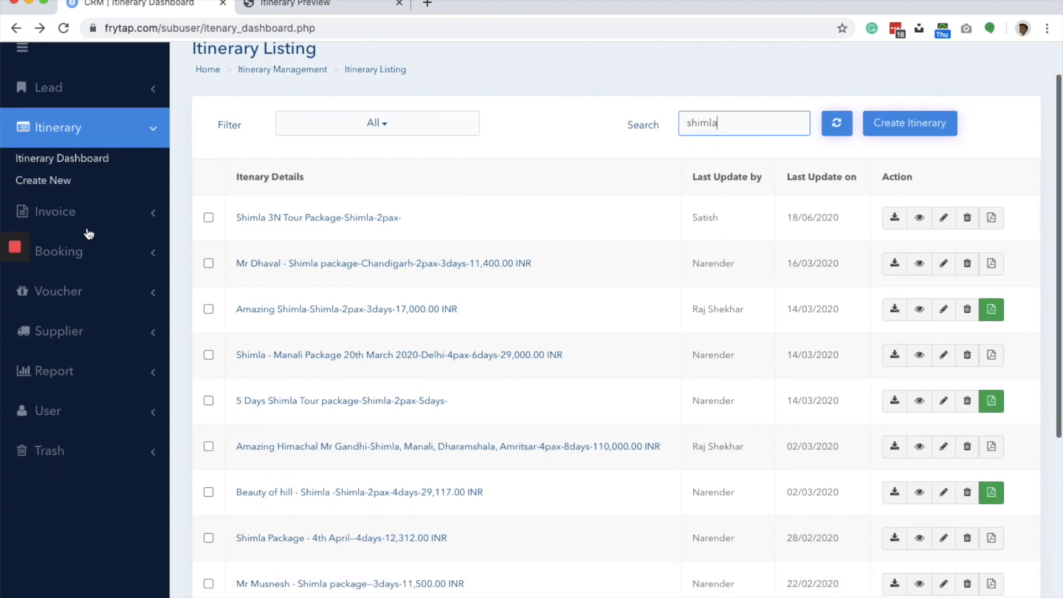
click(57, 182)
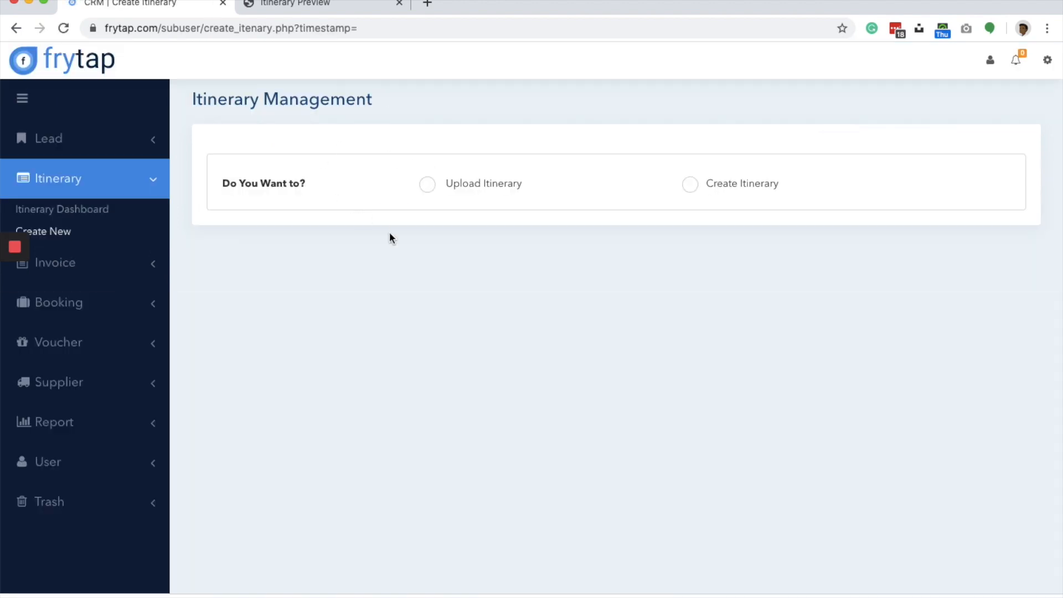
- Open the lead dashboard and view the details of the 5 Jul'20 New Delhi to Haridwar, Rishikesh, Kedarnath, Chopta and Badrinath tour lead
click(131, 139)
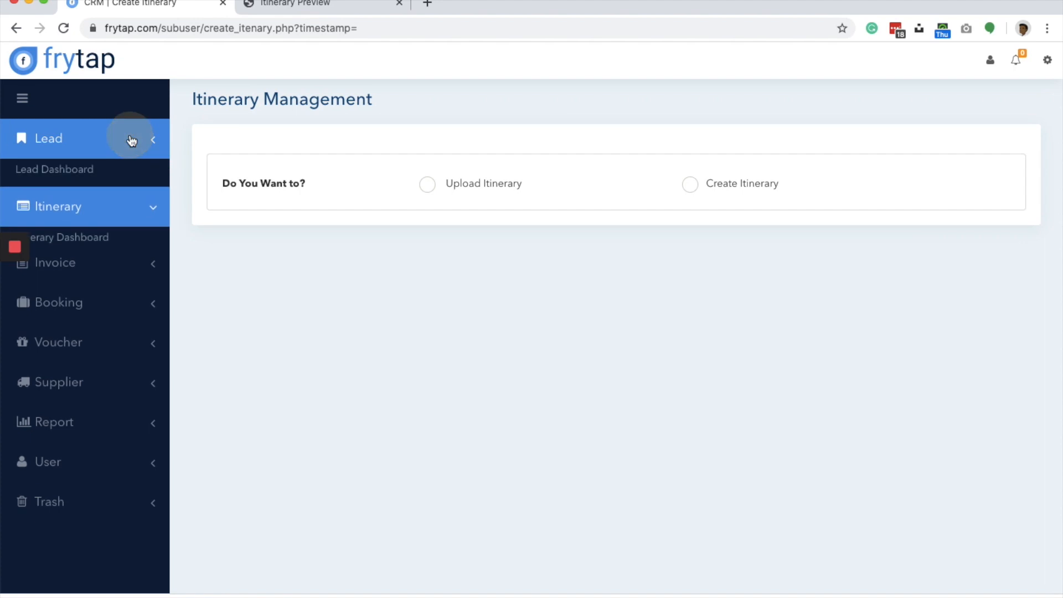
click(88, 168)
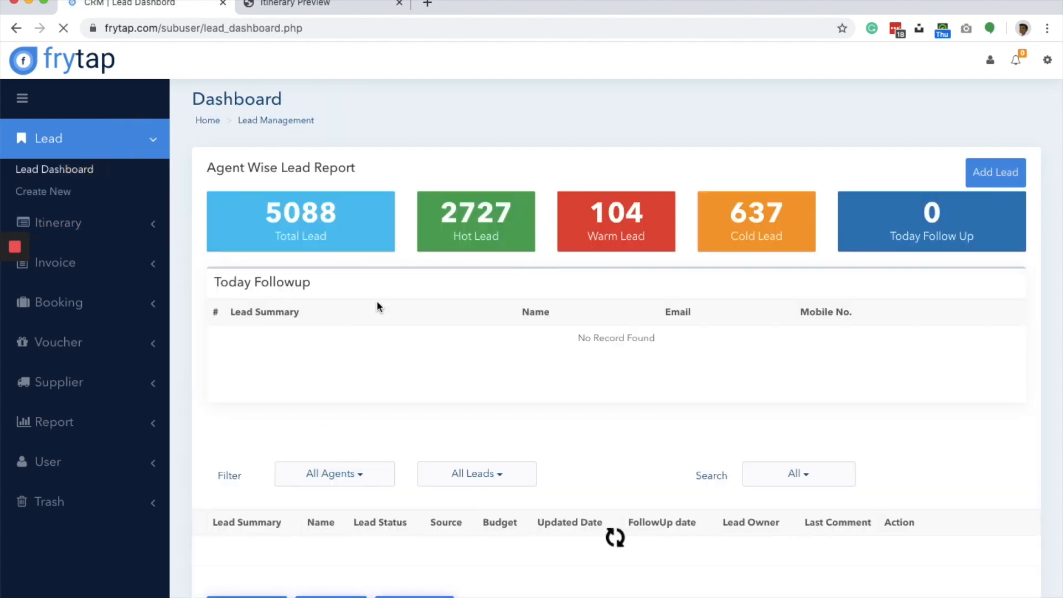
scroll(377, 302, down, 8)
click(254, 288)
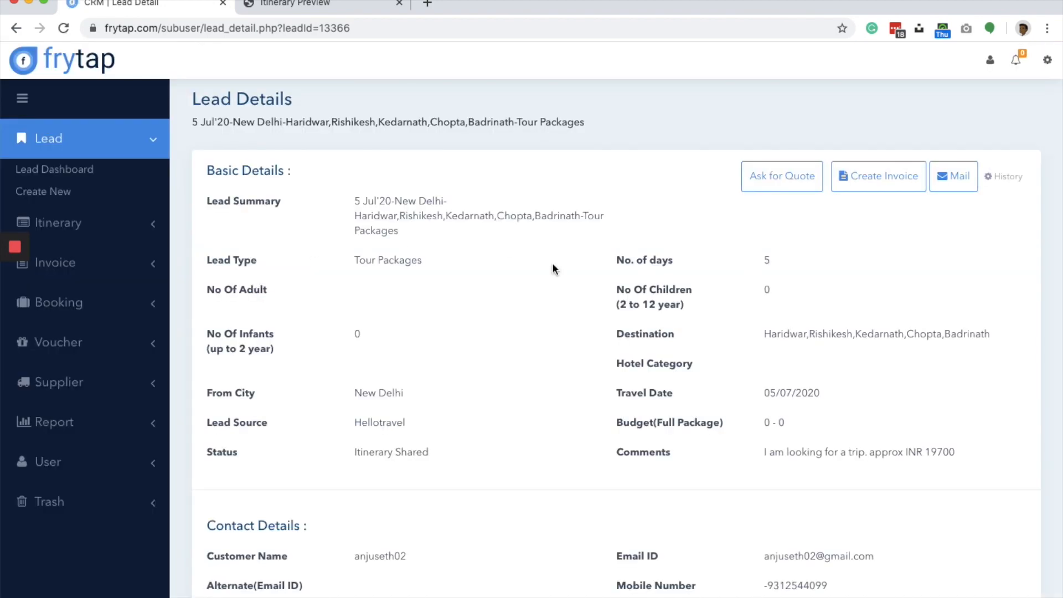
- Browse the existing itineraries offered for adding to this lead, and close the itinerary search without choosing one
scroll(553, 263, down, 5)
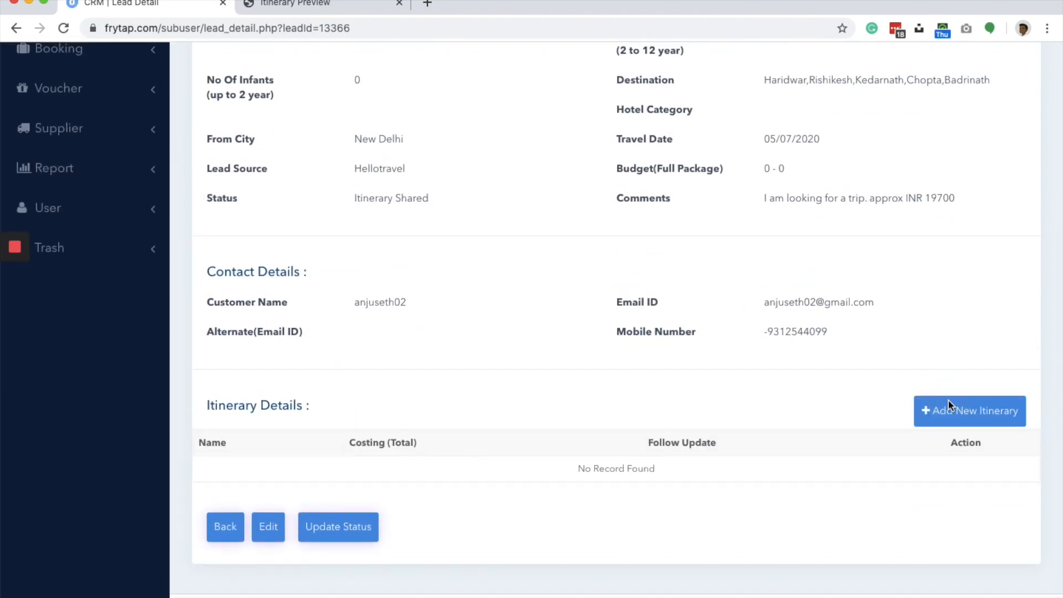
click(950, 407)
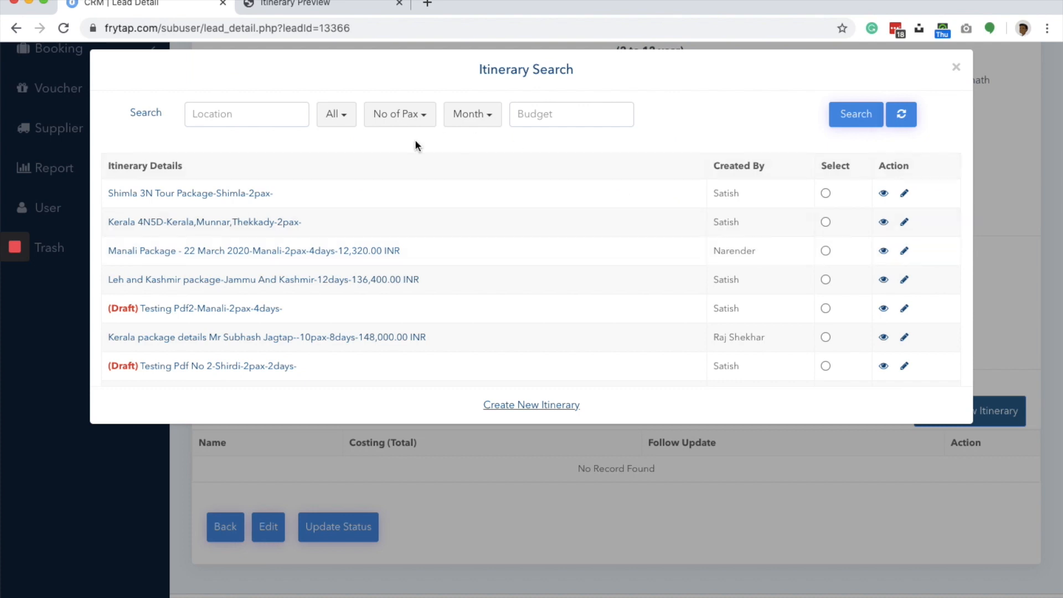
scroll(394, 257, down, 5)
scroll(394, 257, down, 2)
scroll(394, 257, up, 8)
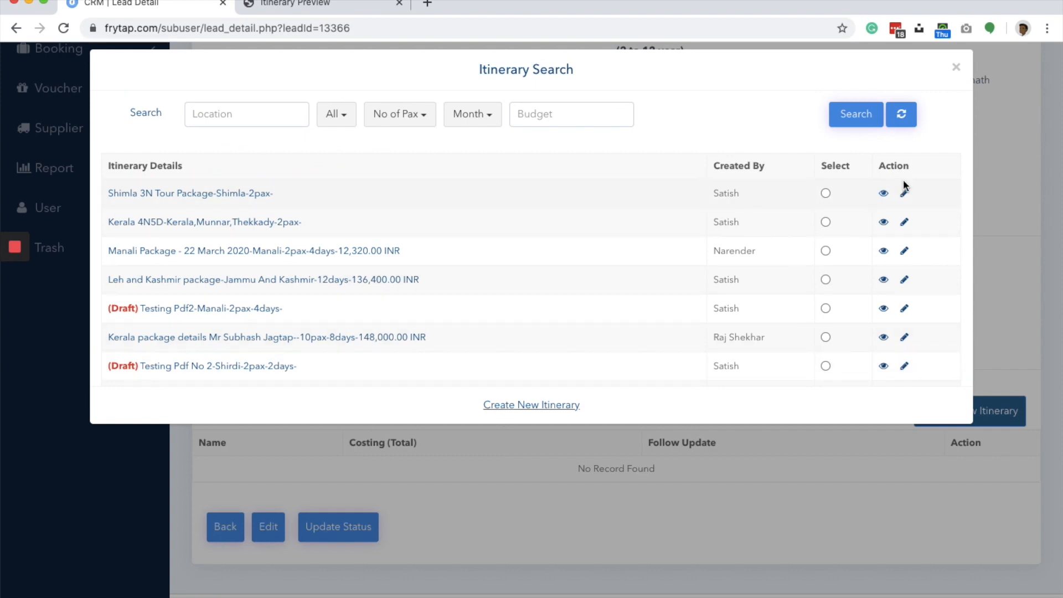
click(956, 69)
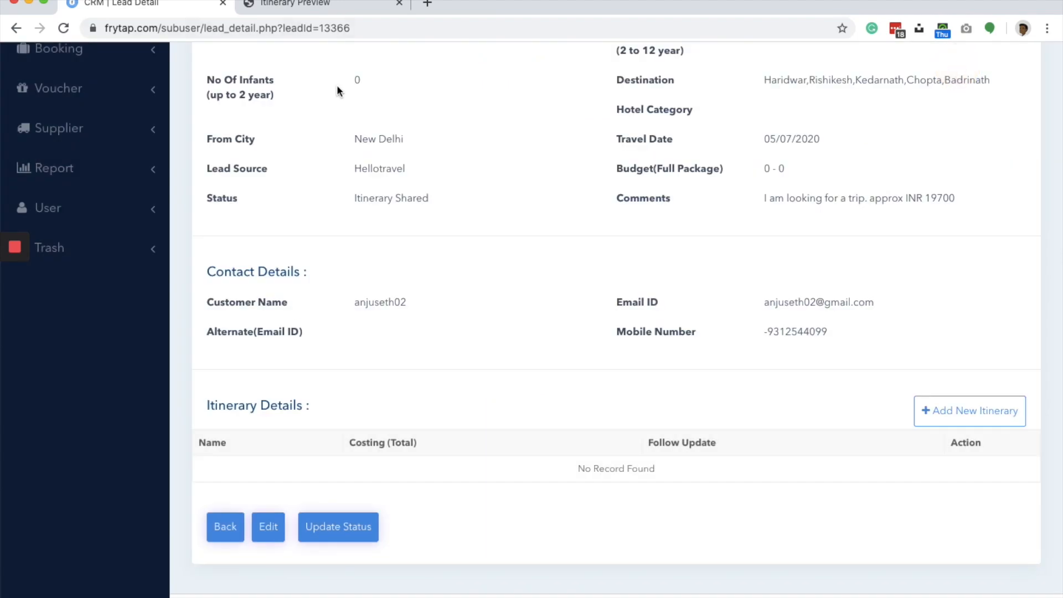
- View the details of the Shimla 3N Tour Package from the itinerary dashboard and return to the itinerary listing
scroll(337, 85, up, 5)
click(91, 223)
click(69, 208)
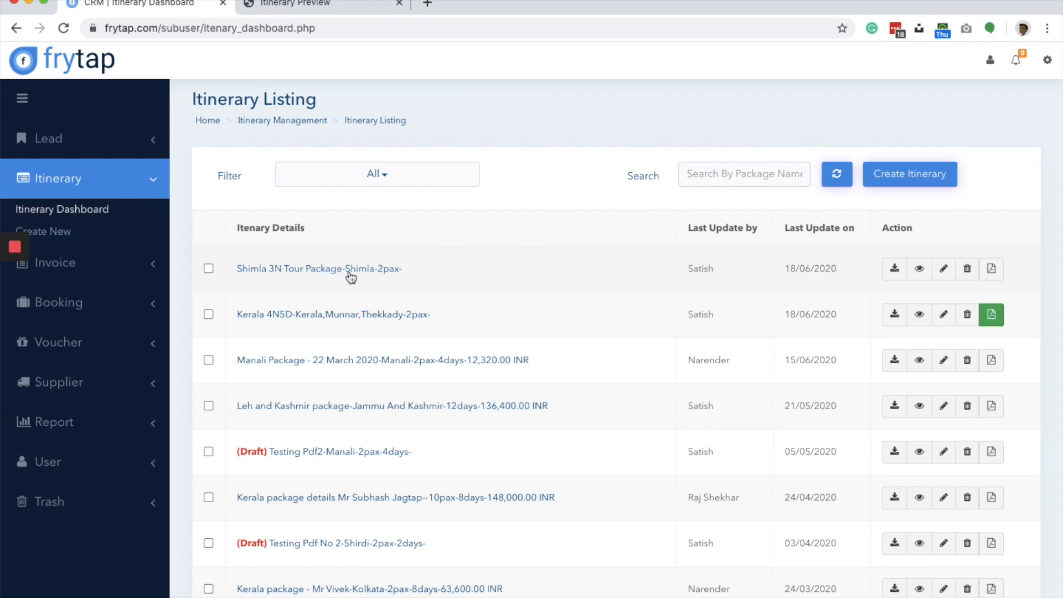
click(922, 271)
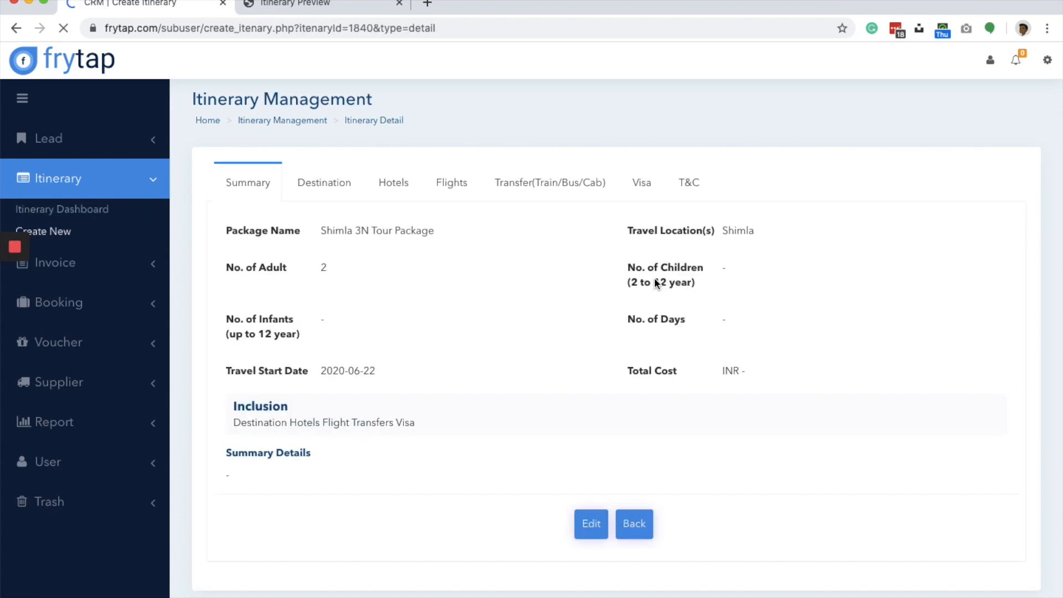
scroll(654, 284, left, 5)
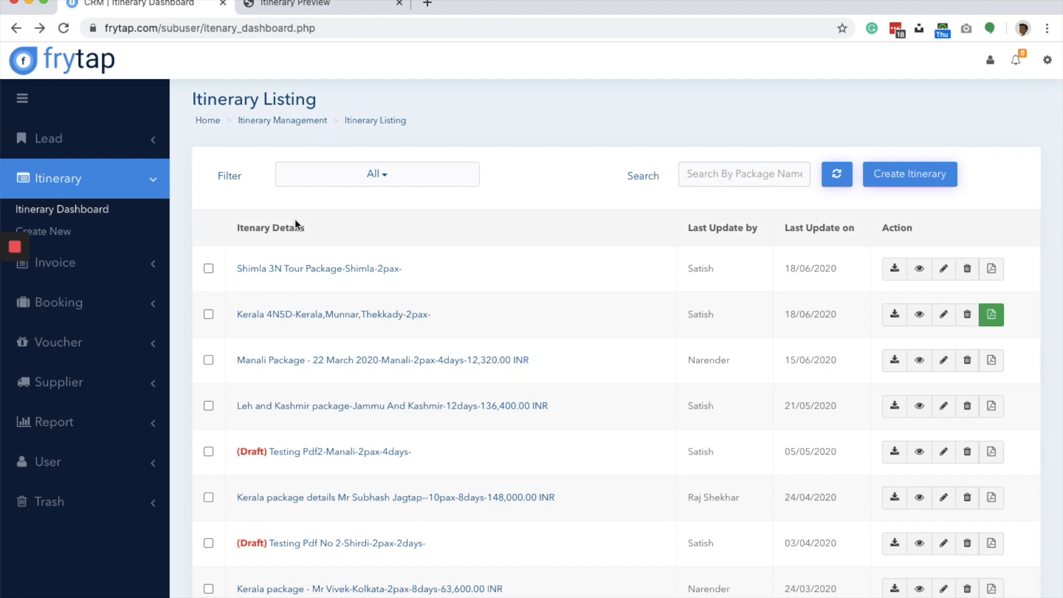
- Start a new itinerary with the Create Itinerary option and name the package Kerala 4N5D
click(63, 236)
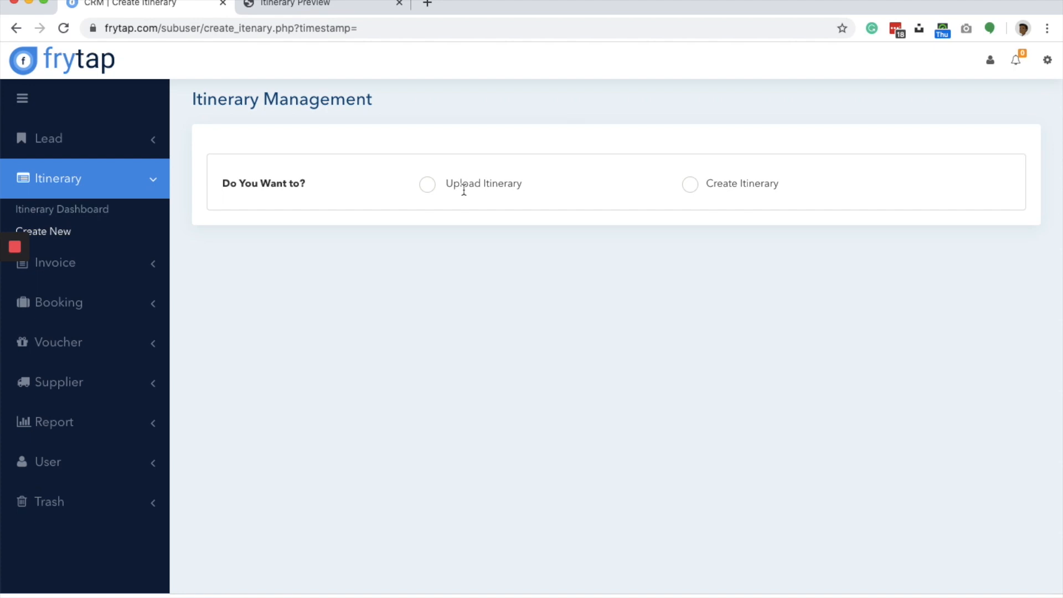
click(690, 185)
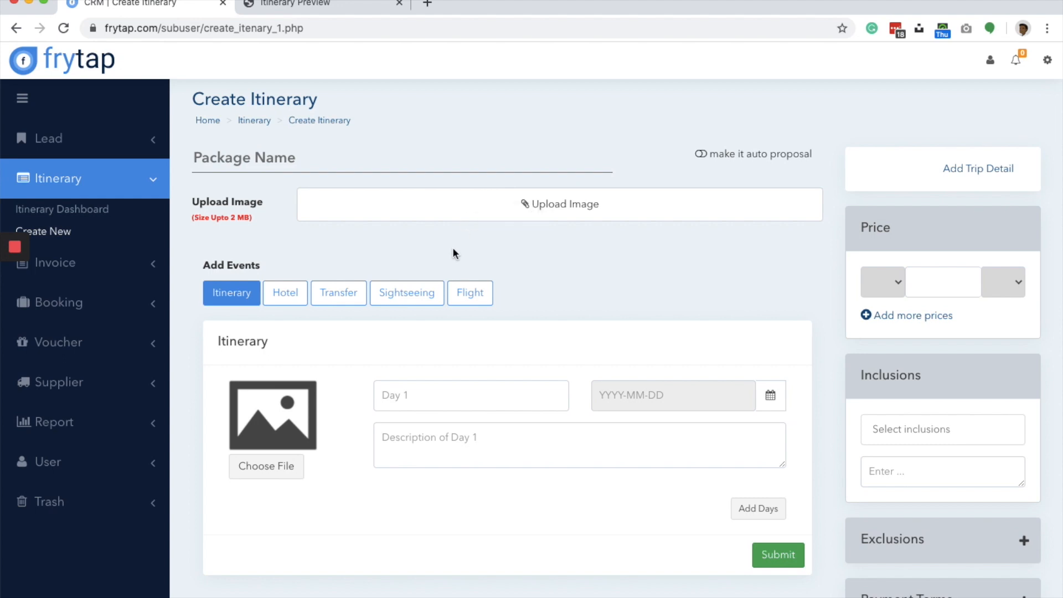
click(326, 161)
click(263, 219)
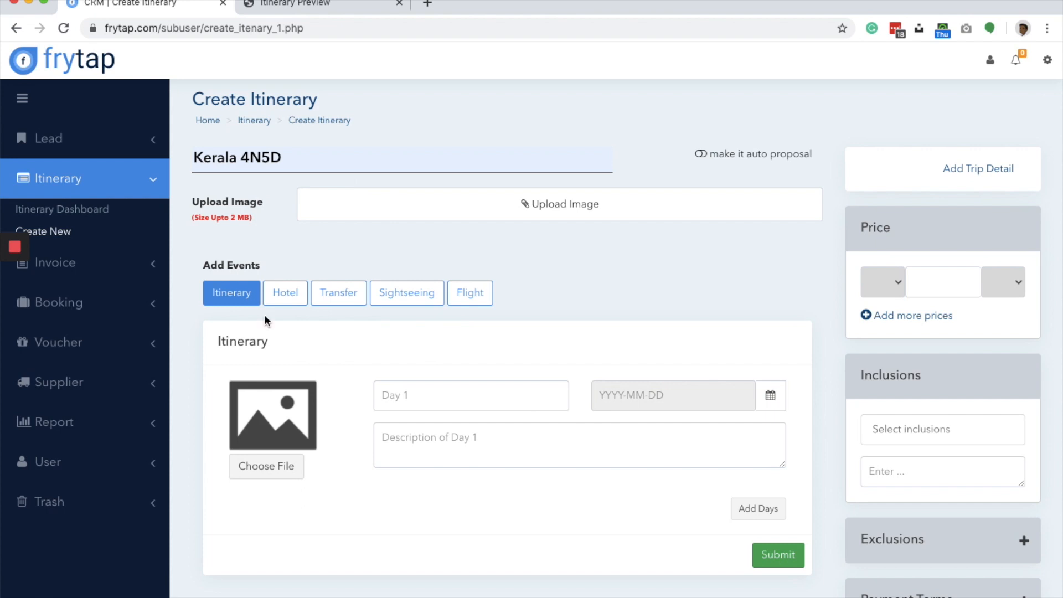
- Review the Hotel, Transfer, Sightseeing and Flight event forms, and return to the Itinerary event form
click(286, 293)
click(354, 300)
click(411, 302)
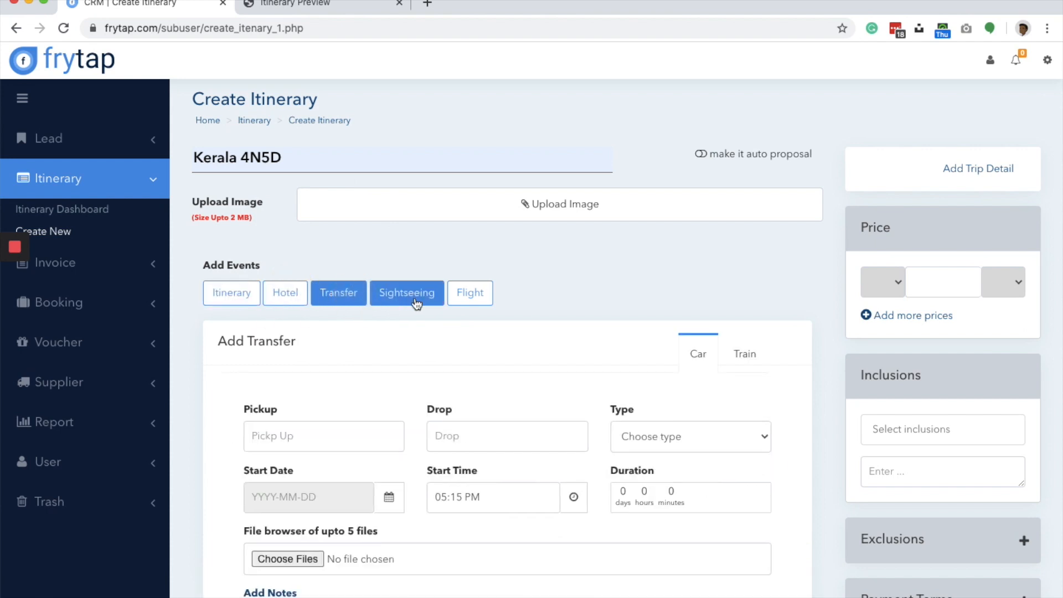
click(464, 298)
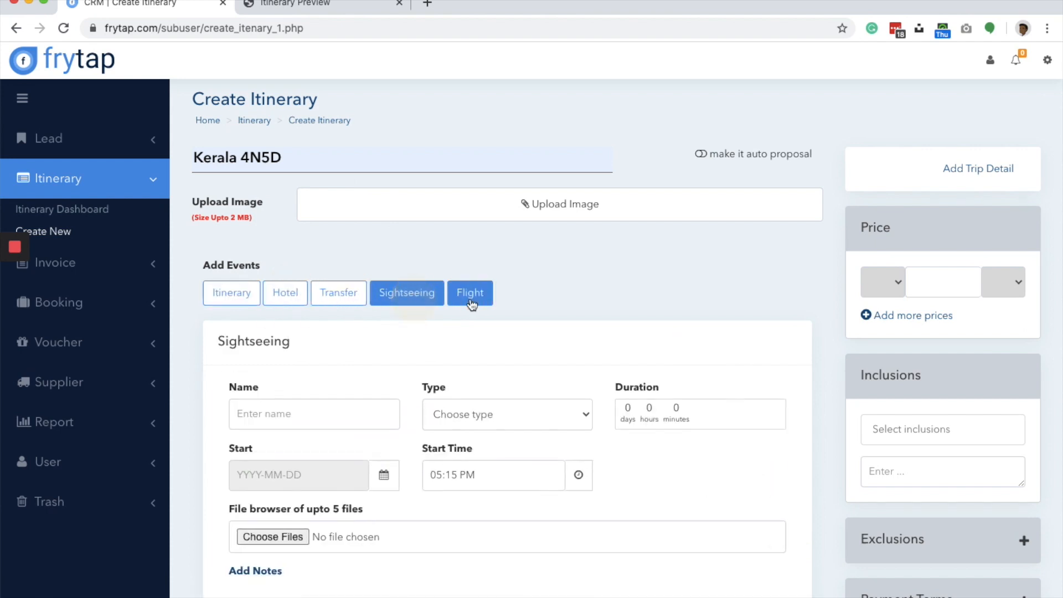
click(228, 299)
click(280, 294)
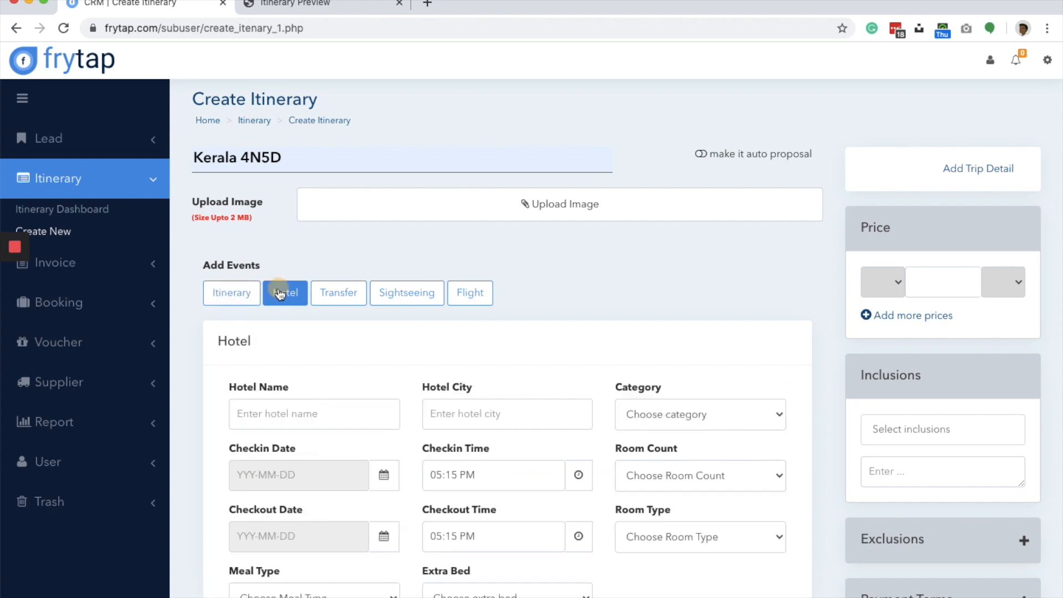
click(356, 291)
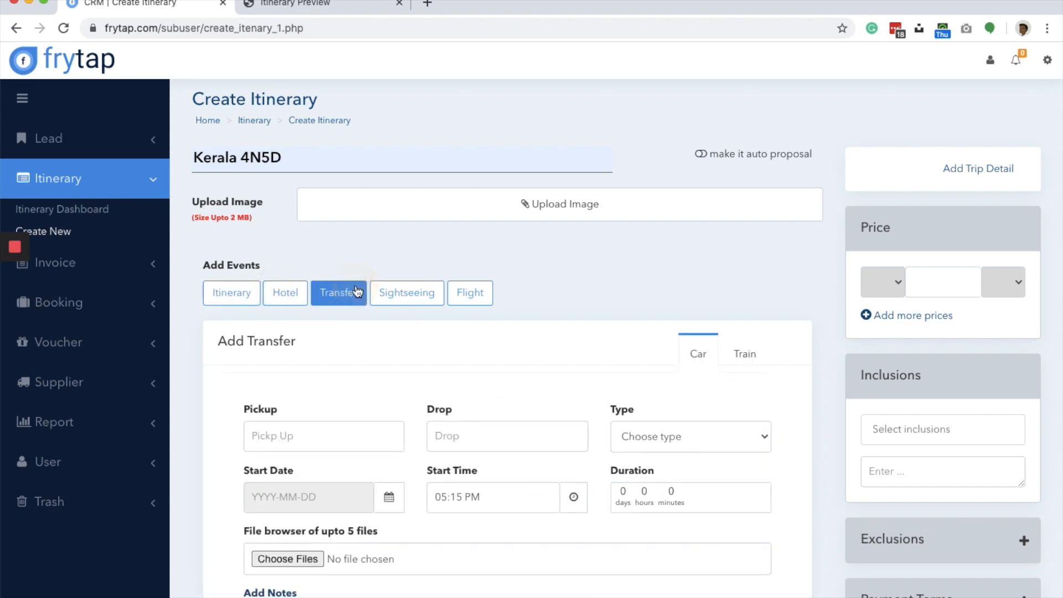
click(424, 291)
click(476, 297)
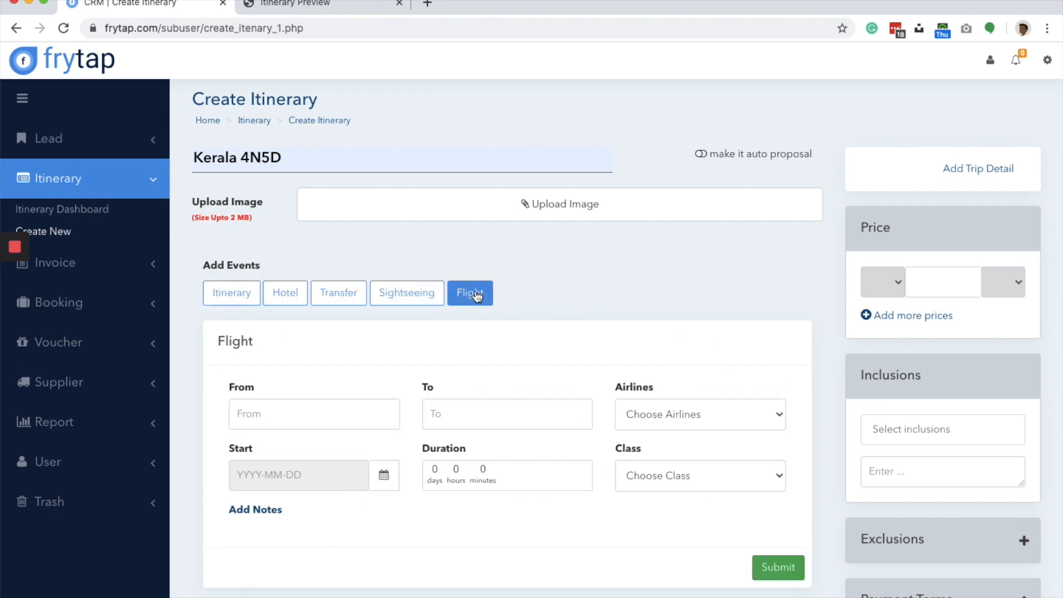
click(222, 300)
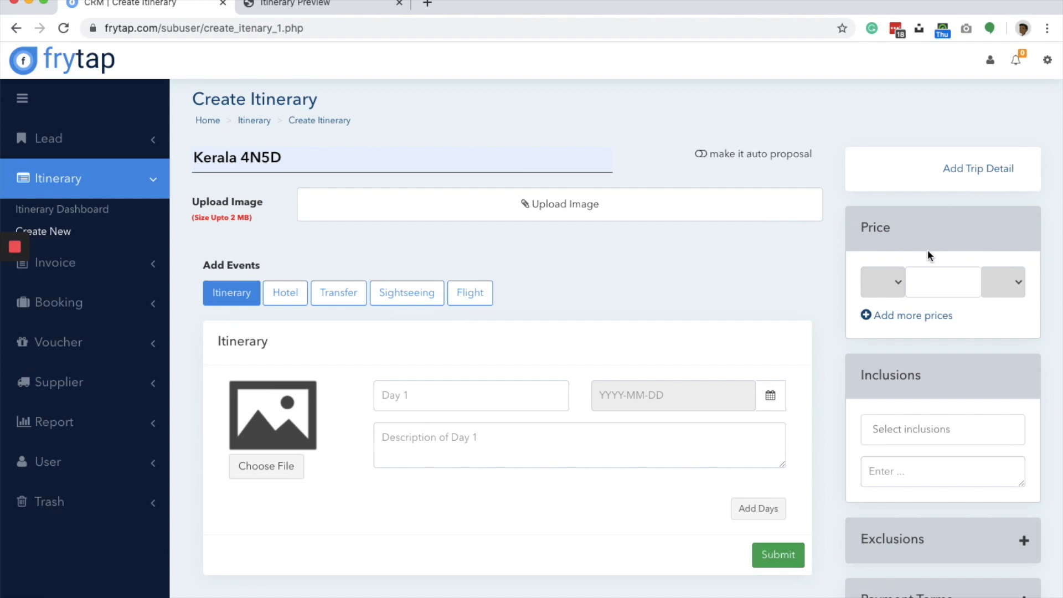
- Add trip details with Manali as the destination, 2 adults and 2 children
click(991, 168)
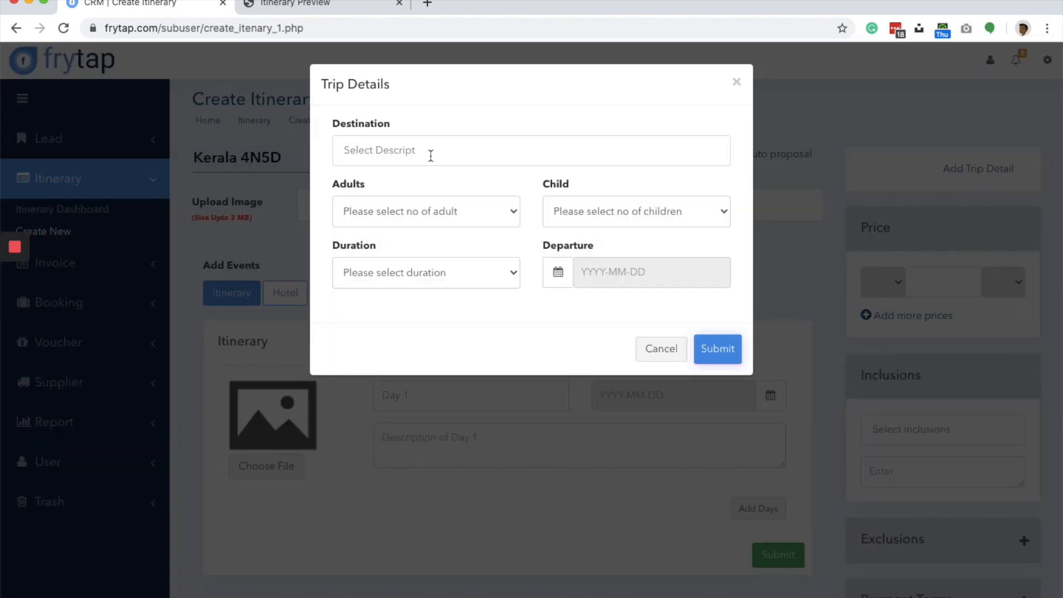
click(431, 155)
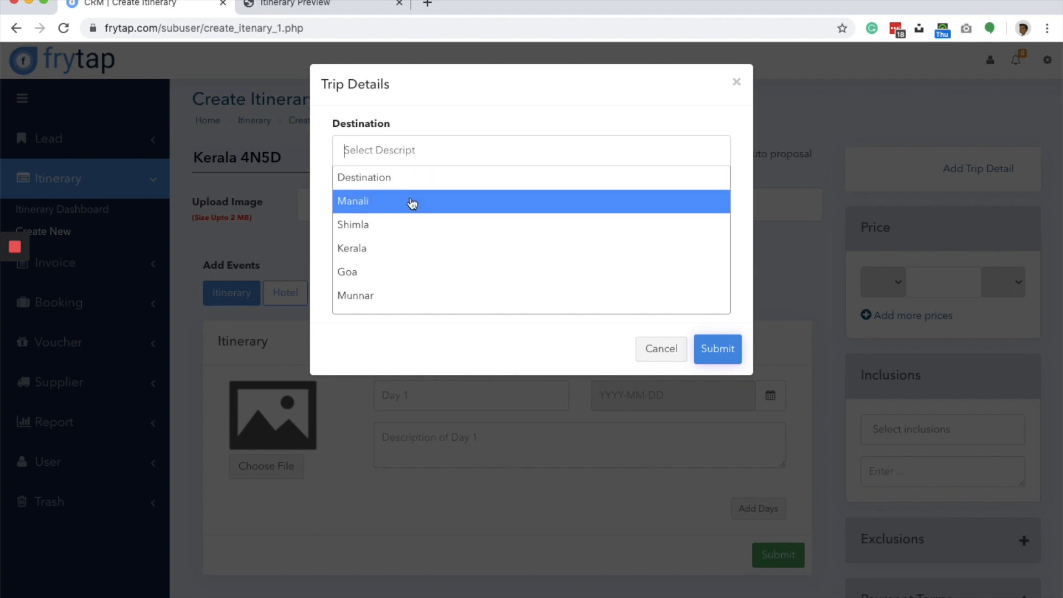
click(413, 201)
click(410, 214)
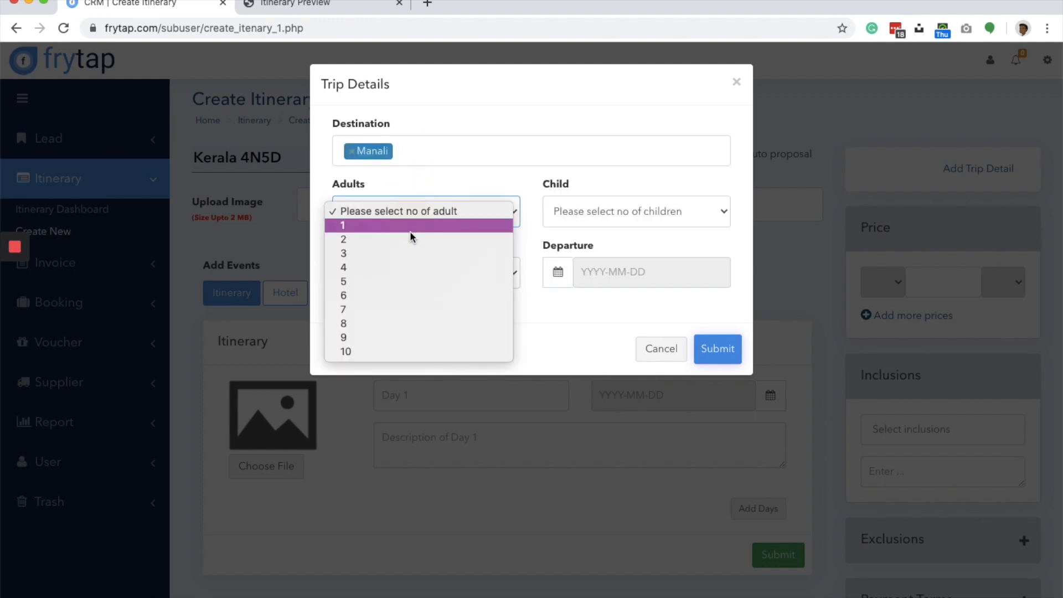
click(410, 239)
click(602, 210)
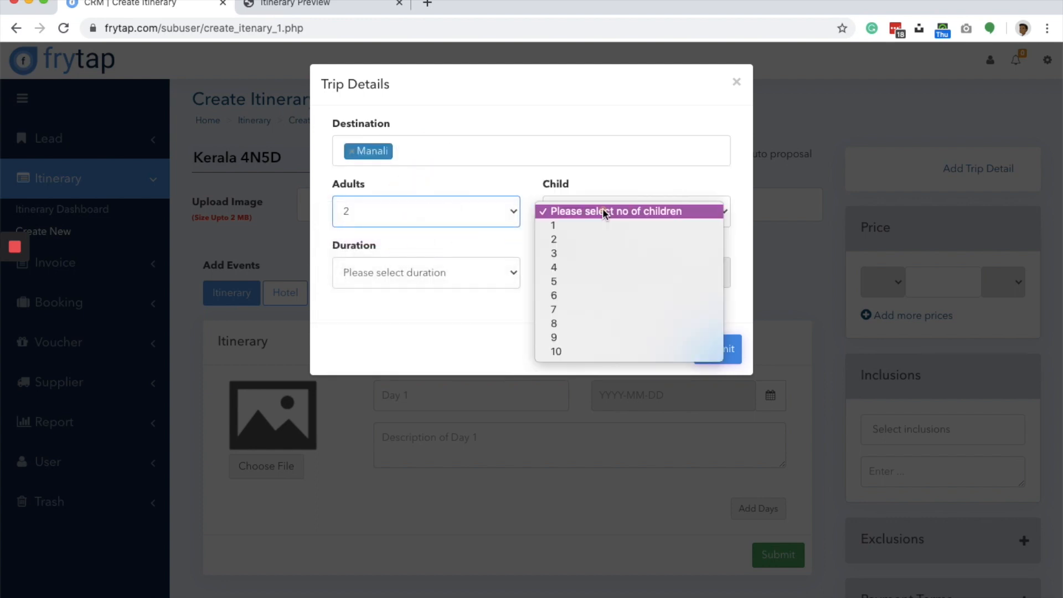
click(599, 240)
- Set the trip duration to 3N/4D and the departure date to 2020-06-24
click(456, 270)
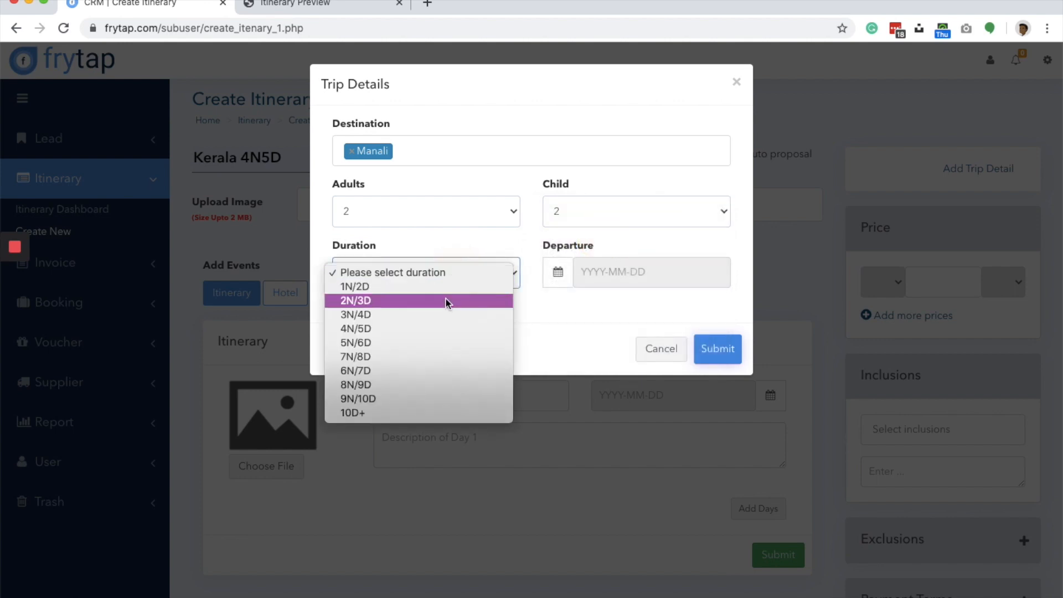
click(439, 314)
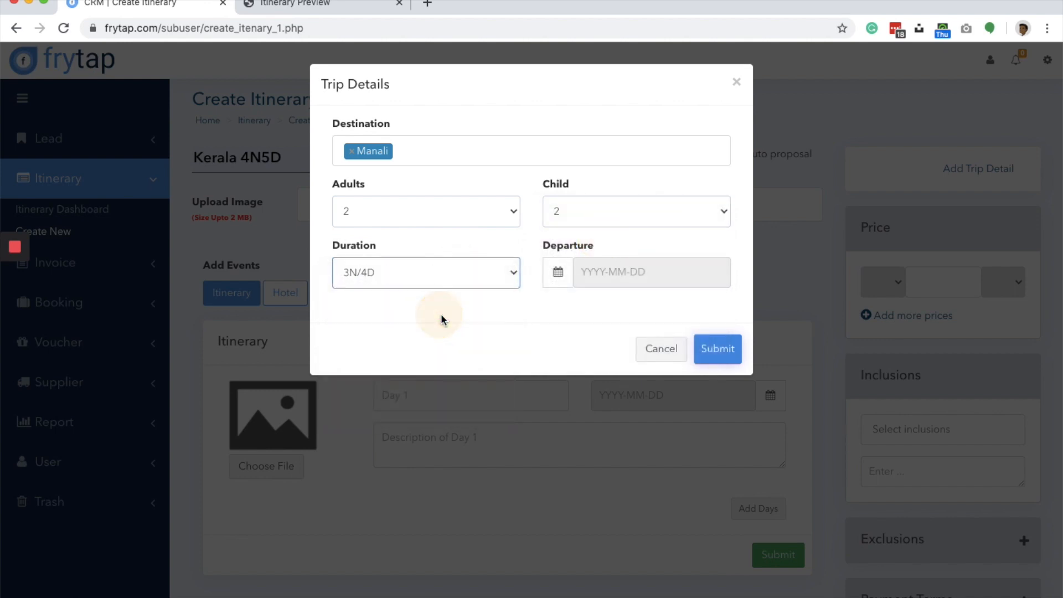
click(635, 273)
click(635, 393)
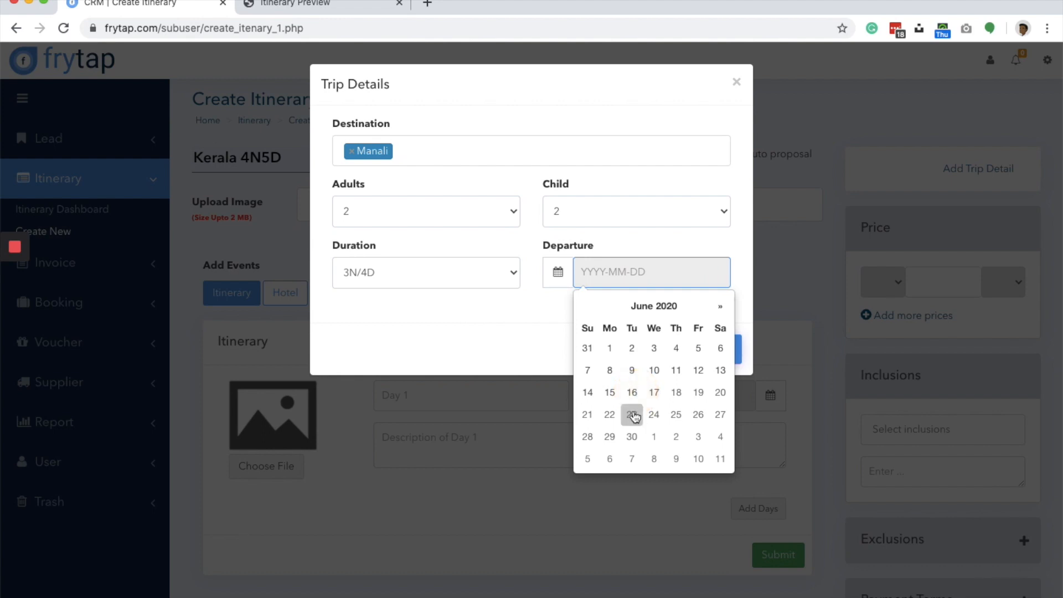
click(654, 415)
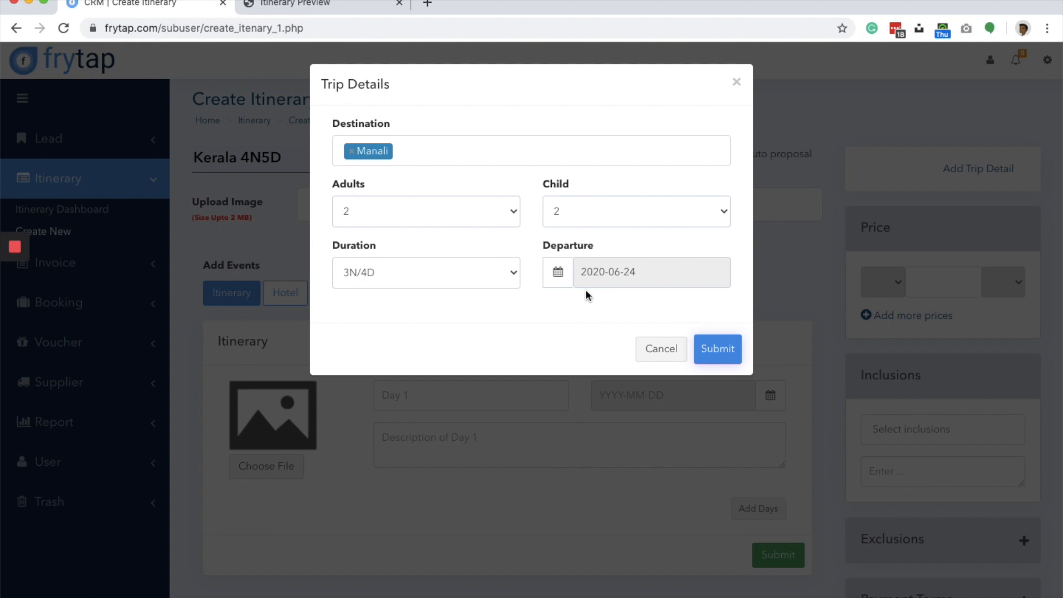
- Replace the destination Manali with Kerala and submit the trip details
click(479, 147)
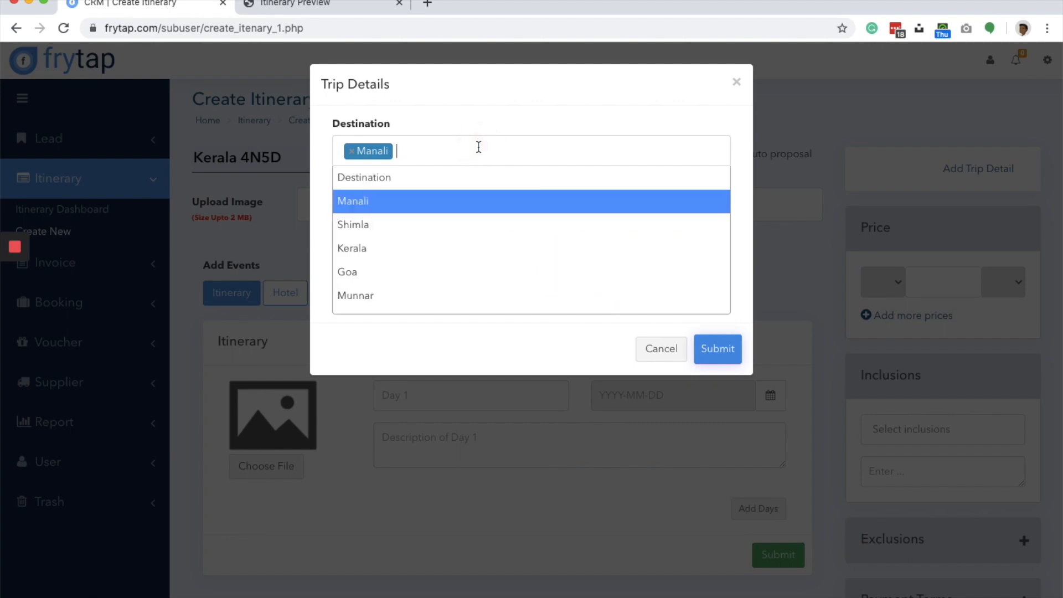
click(403, 250)
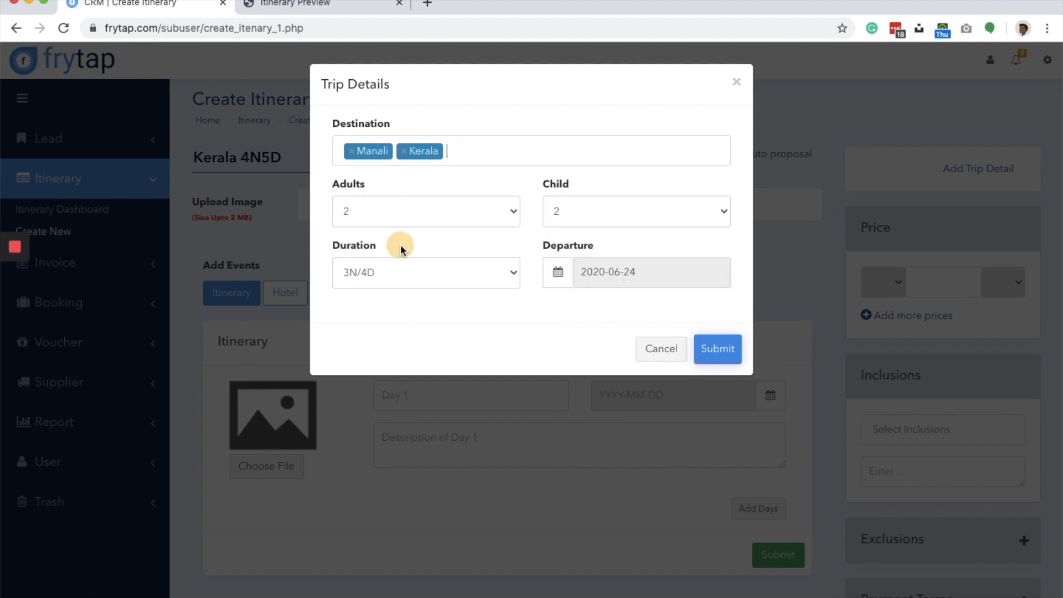
click(351, 152)
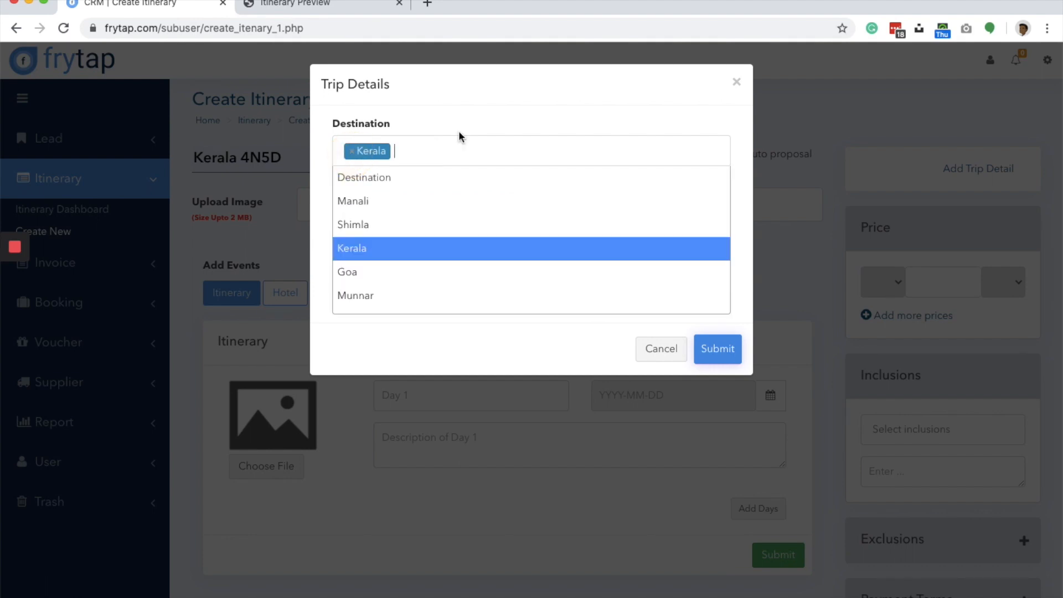
click(500, 357)
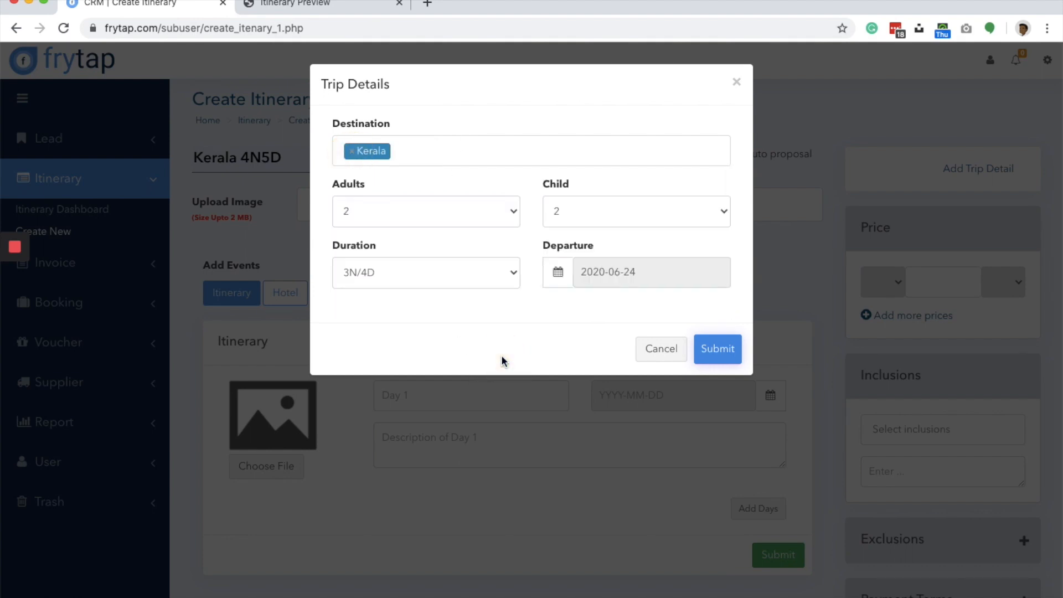
click(731, 357)
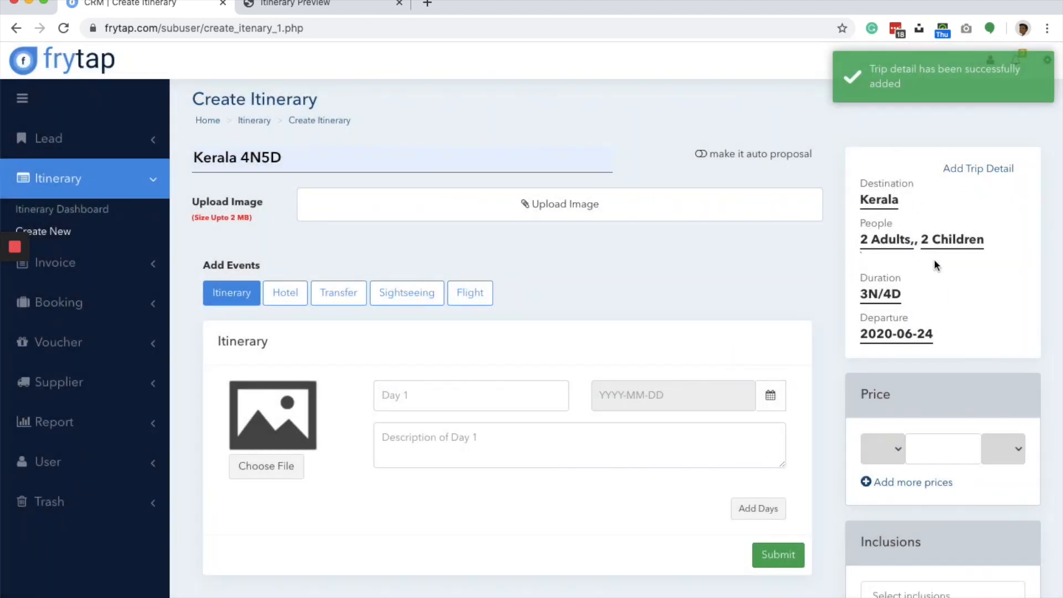
- Set the itinerary's first price to 23000 in INR
scroll(880, 335, down, 2)
scroll(884, 336, down, 1)
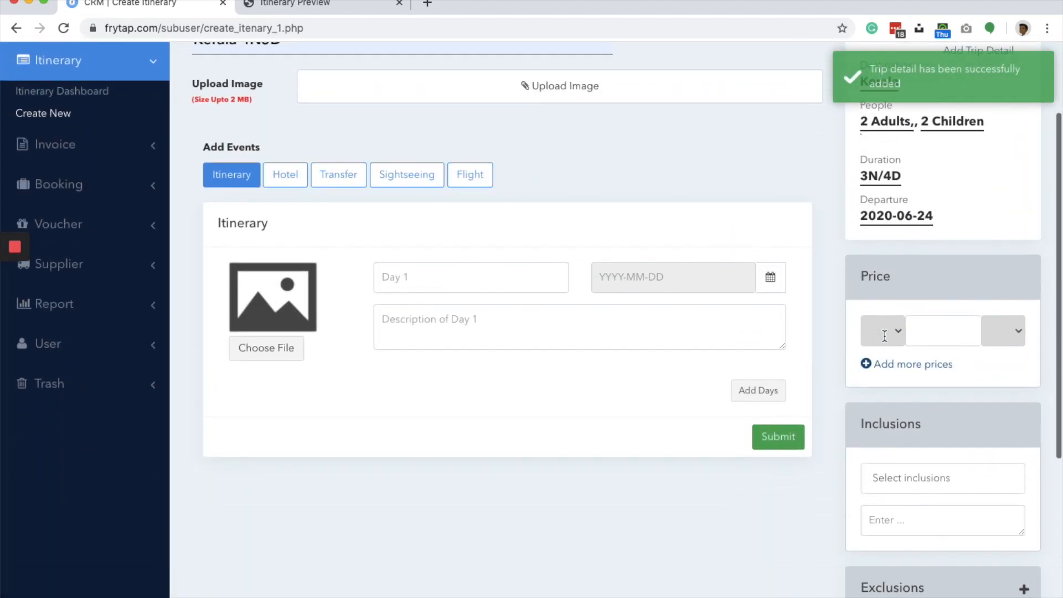
click(878, 335)
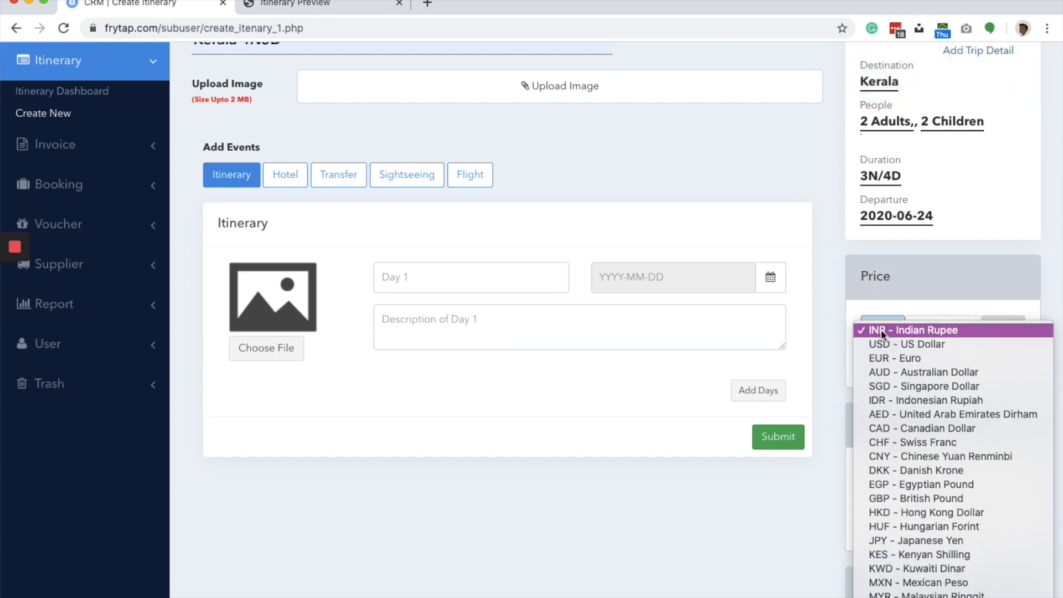
click(881, 330)
click(930, 331)
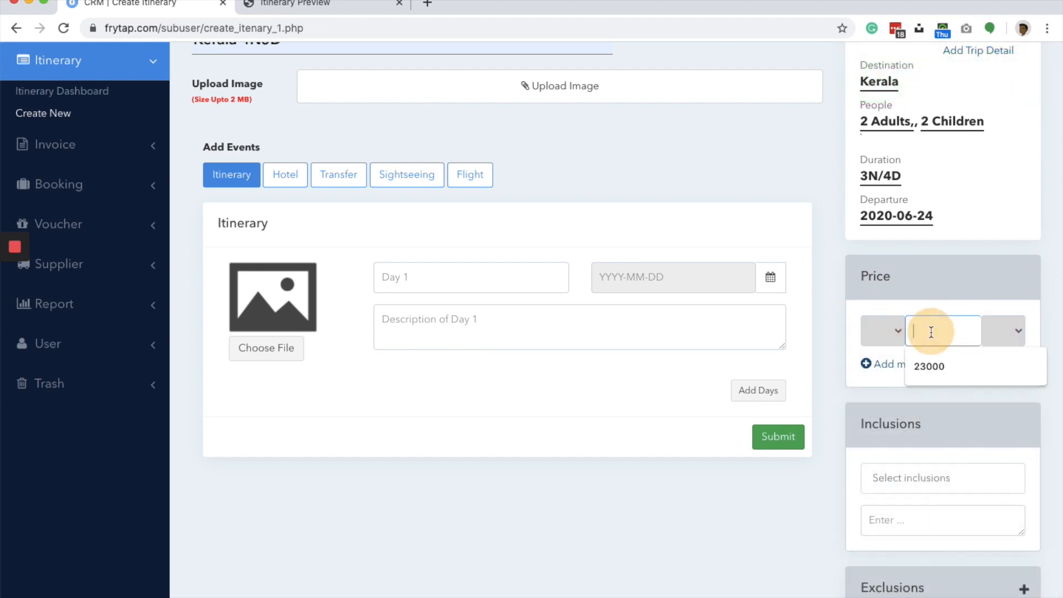
click(933, 366)
click(1007, 331)
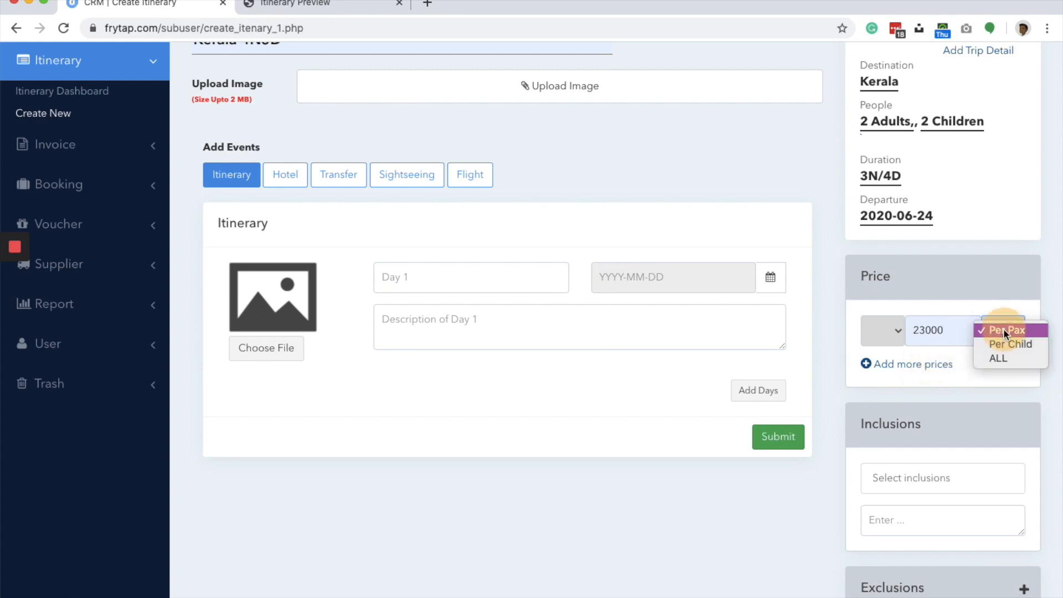
click(960, 364)
- Add a second price of 35999 that applies to ALL
click(921, 364)
click(927, 370)
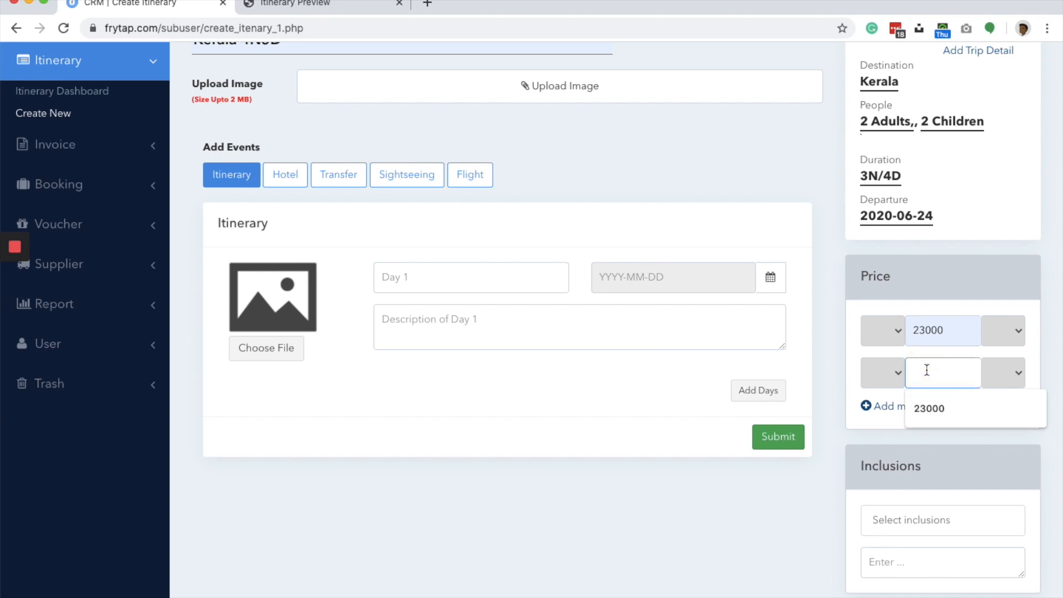
text(35999)
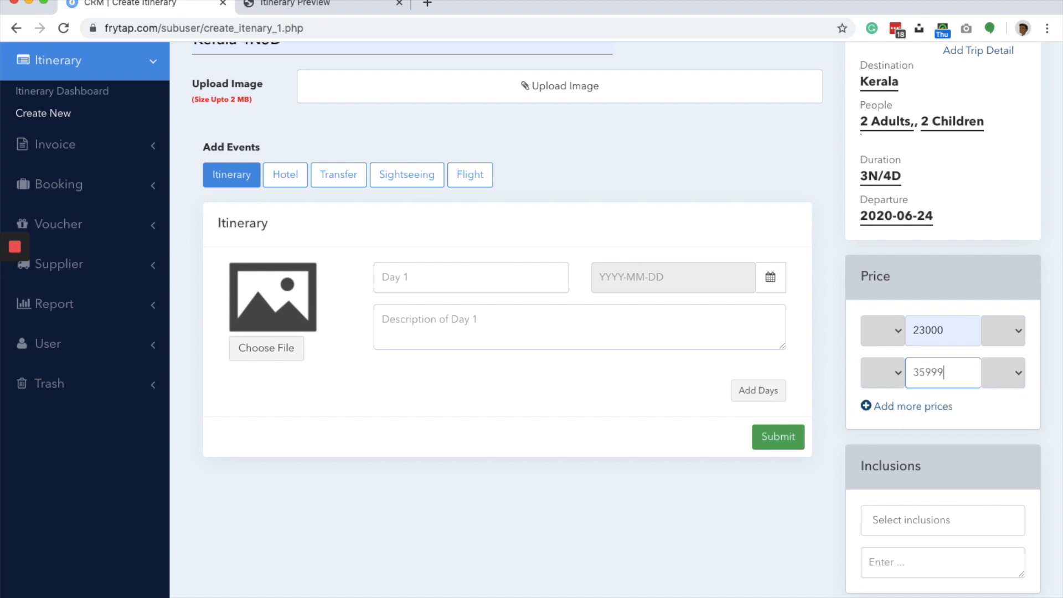
click(1006, 370)
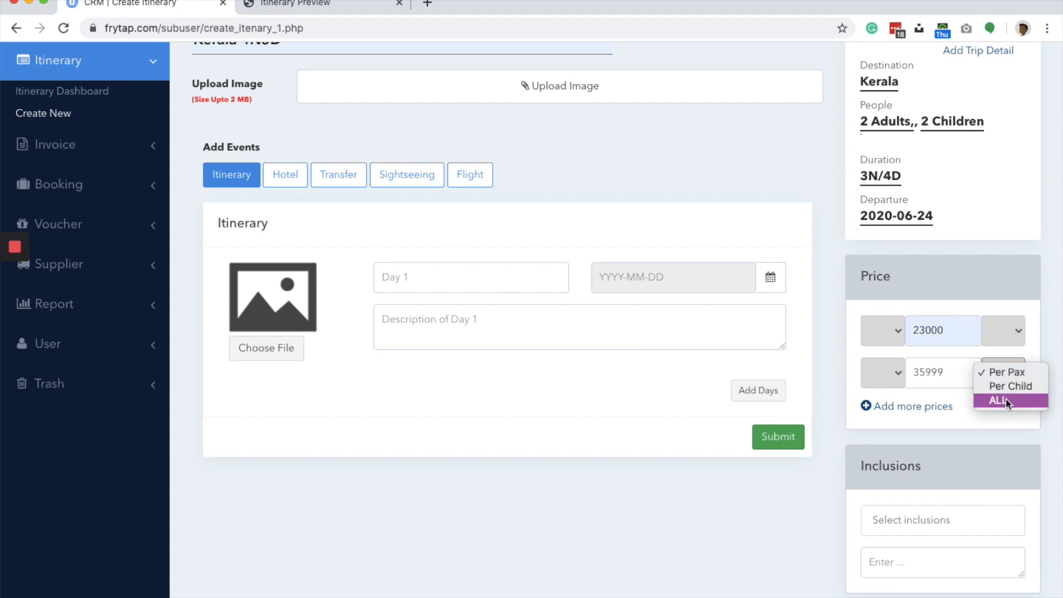
click(1005, 401)
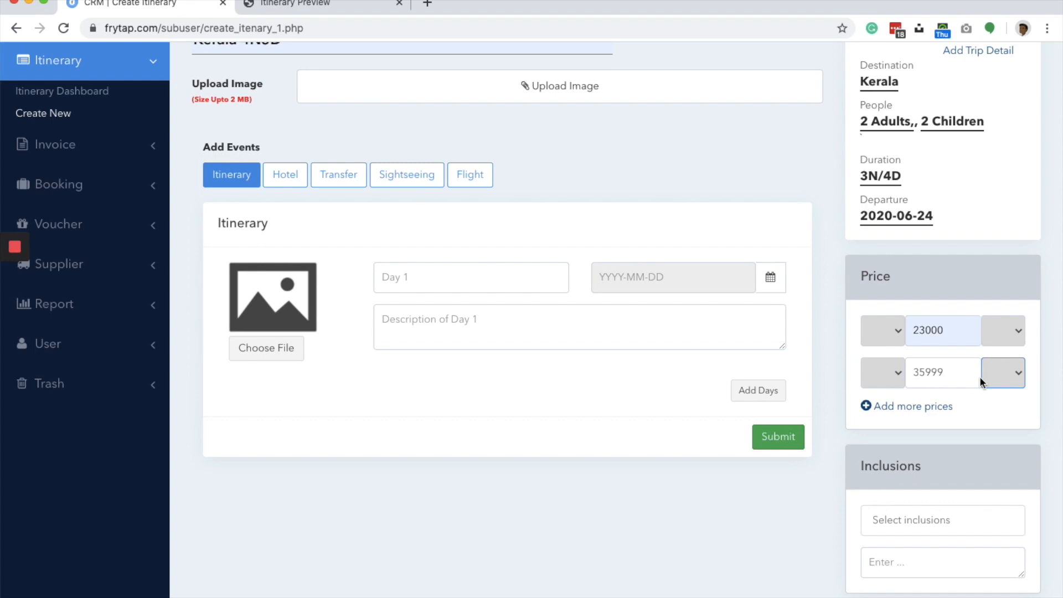
- Change the first price amount to 17999
double_click(933, 331)
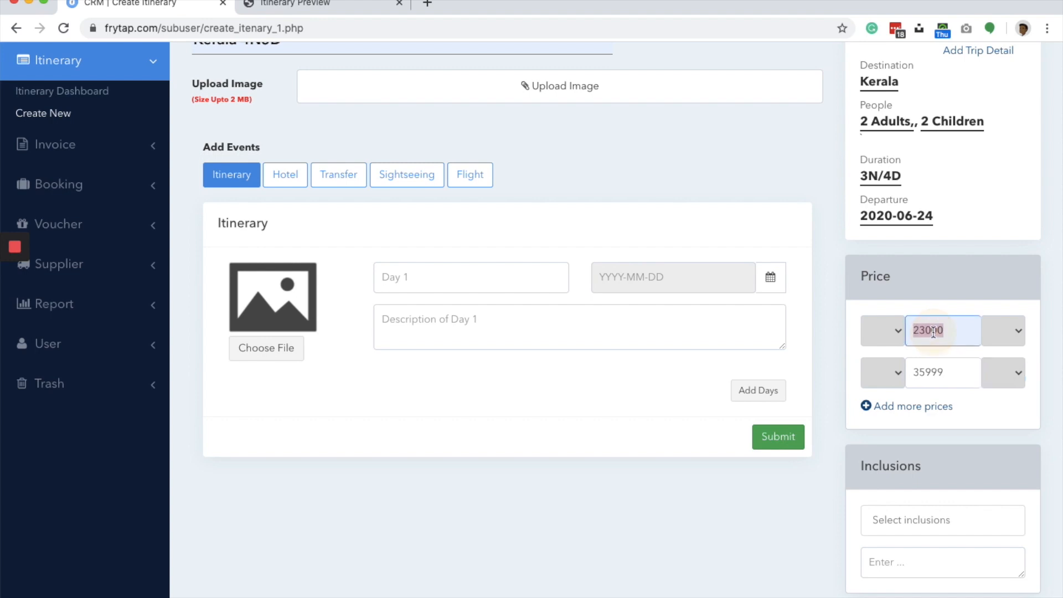
text(1)
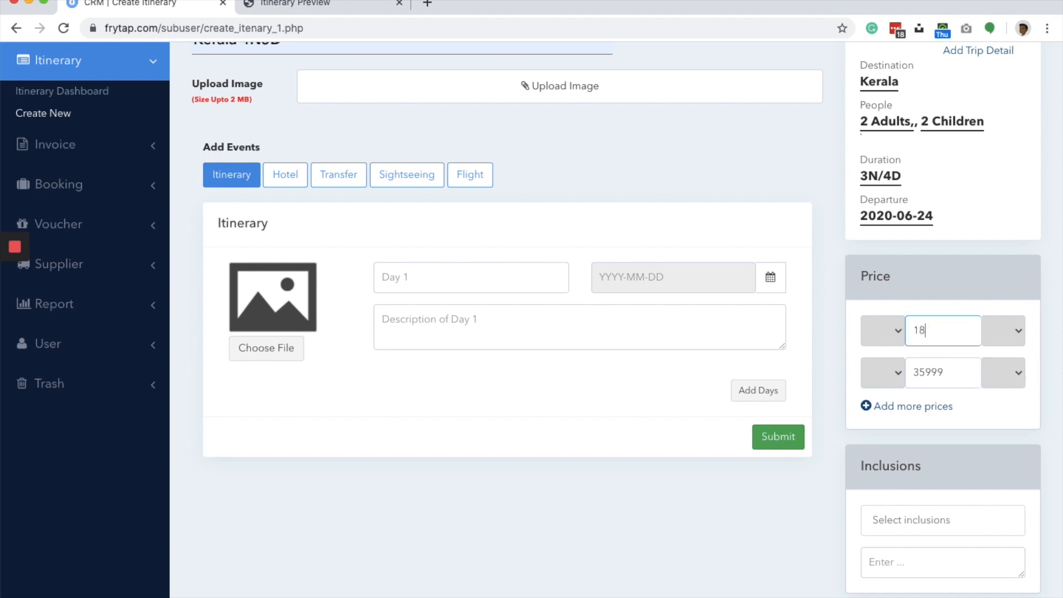
text(7999)
click(976, 301)
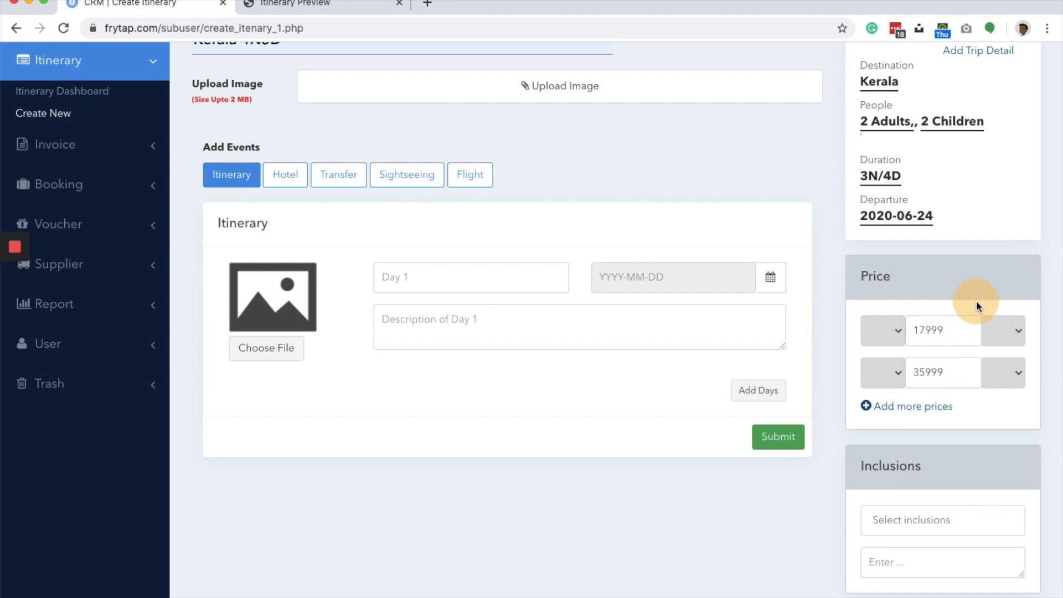
- Add Pick-up and Drop as inclusions and enter "My inclusions" as the custom inclusion text
scroll(957, 404, down, 3)
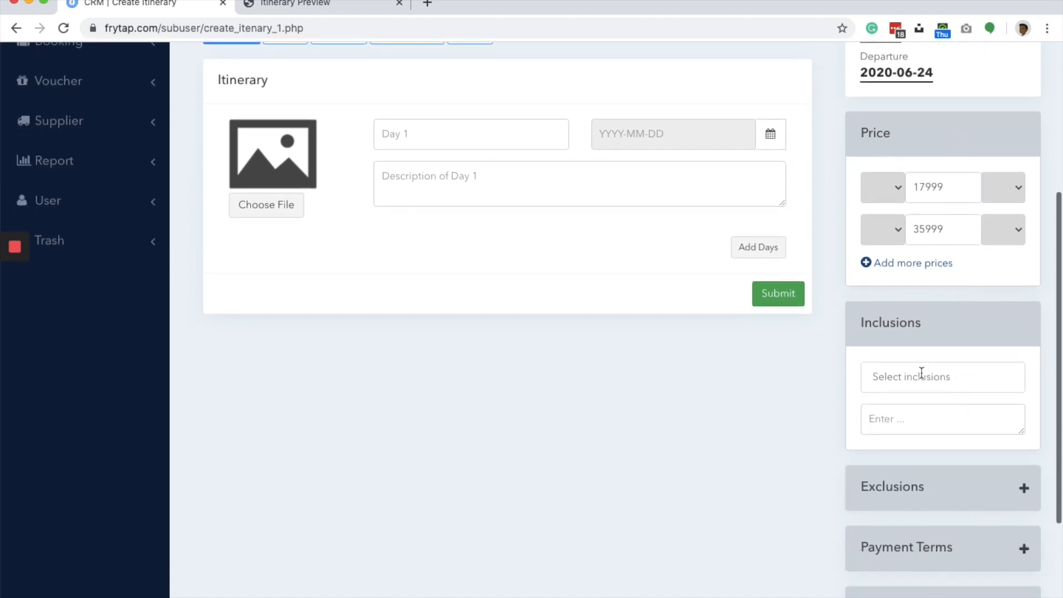
scroll(923, 403, down, 2)
click(909, 270)
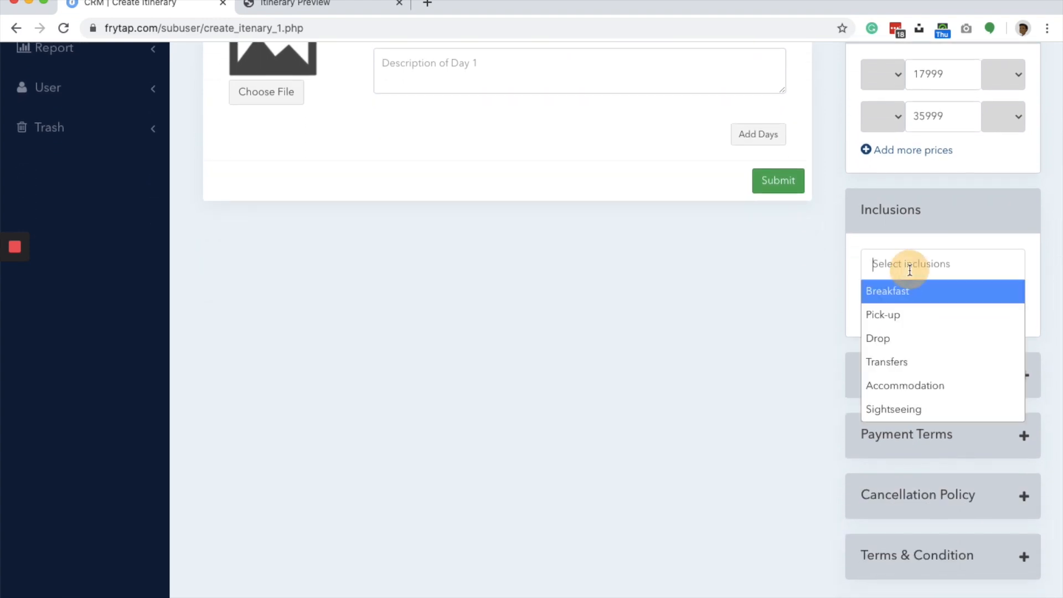
click(909, 316)
click(947, 264)
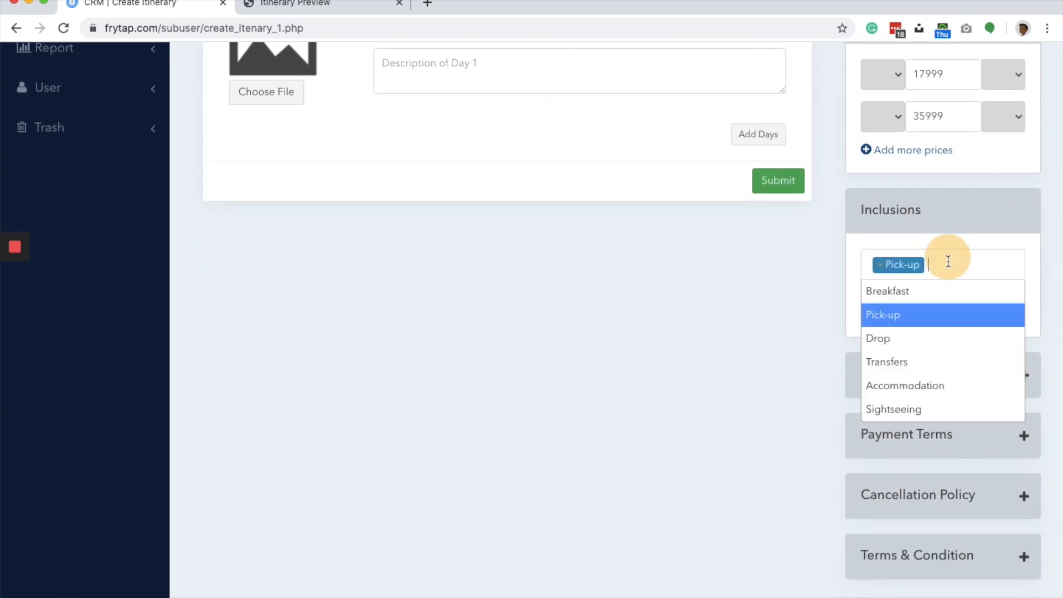
click(950, 344)
click(916, 306)
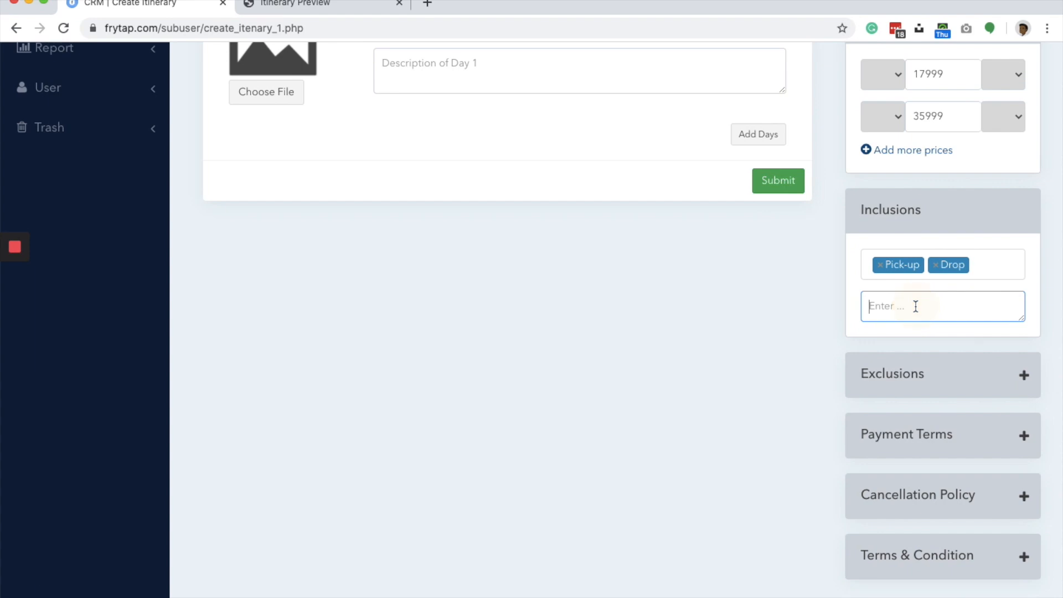
text(My inclusions)
- Expand the Exclusions, Payment Terms, Cancellation Policy and Terms & Condition sections and review their fields and the saving options
click(1024, 374)
scroll(1025, 374, down, 3)
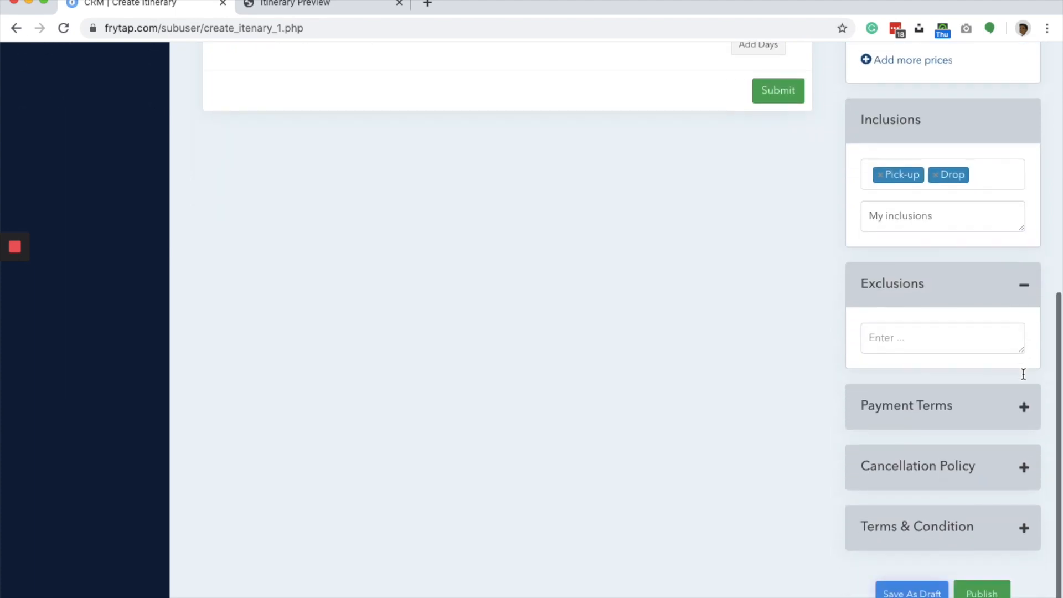
click(1024, 370)
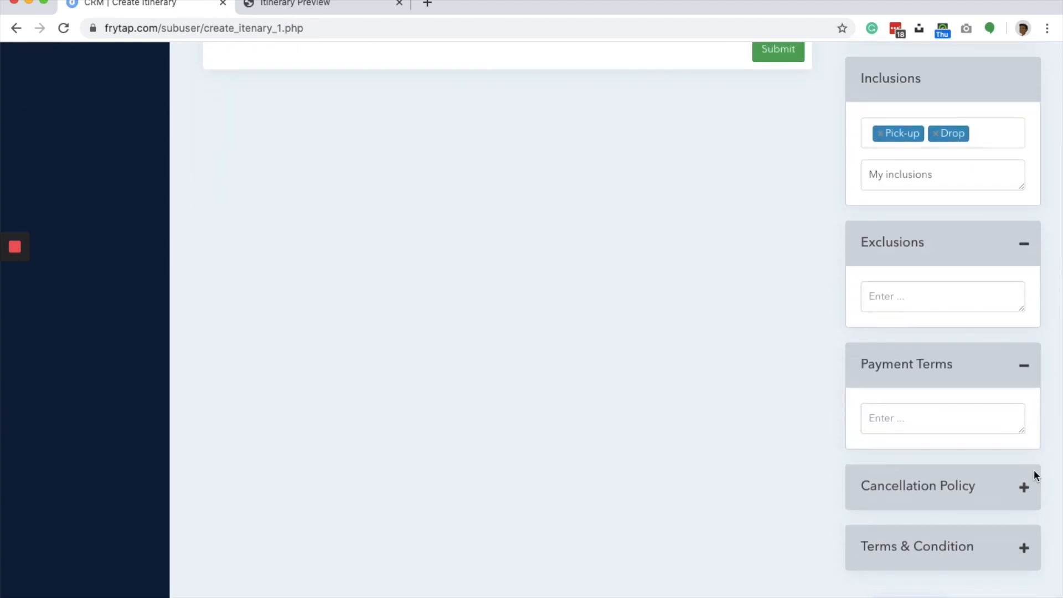
click(1025, 487)
scroll(1027, 498, down, 2)
click(1025, 533)
scroll(1028, 536, down, 2)
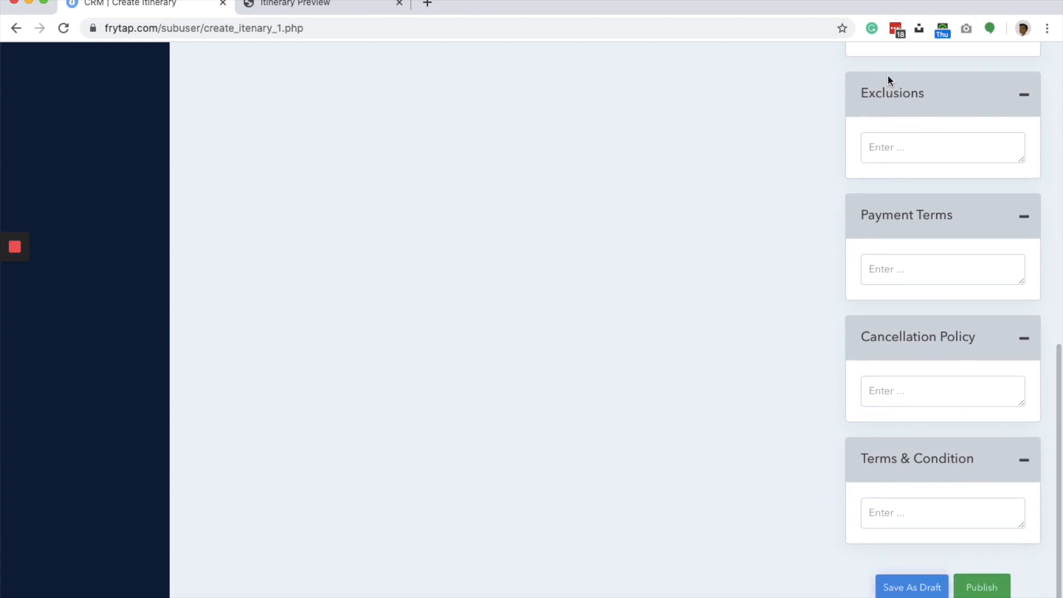
click(911, 157)
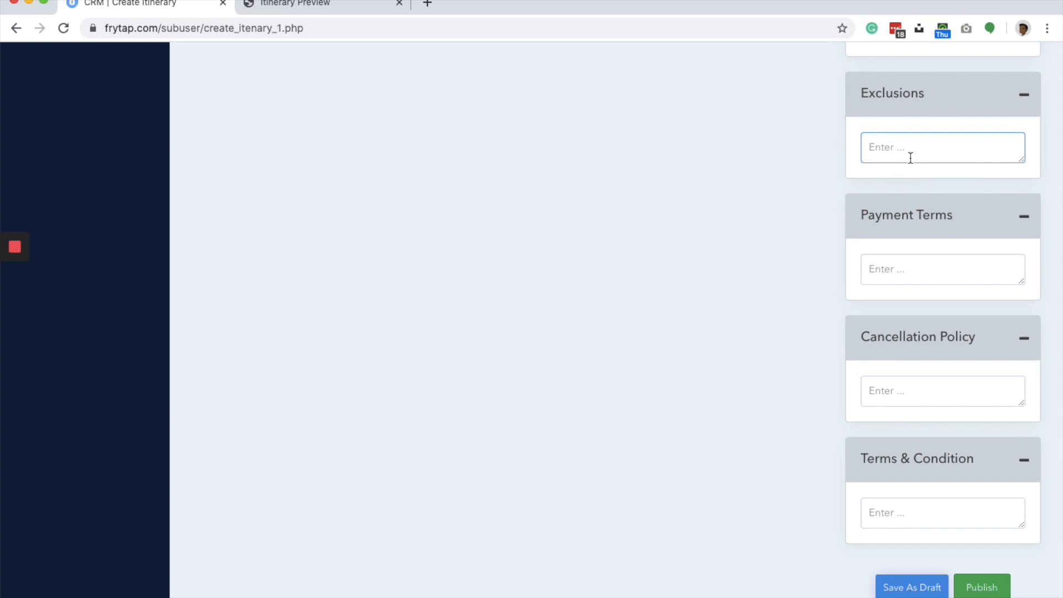
scroll(698, 164, down, 2)
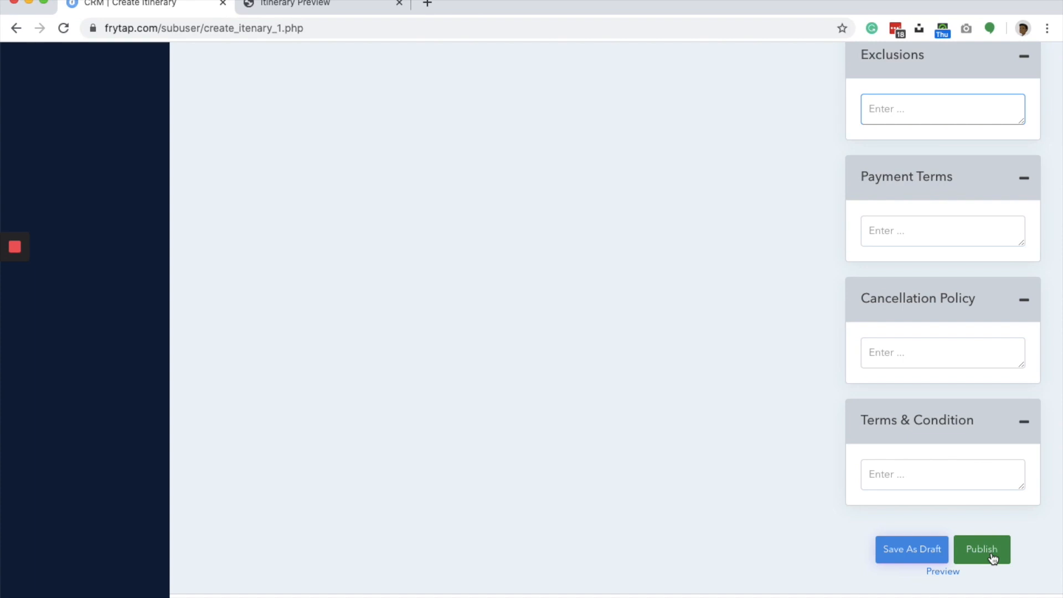
- Fill in the first itinerary day with the title "Day 1", the description "Description of day 1" and the date 2020-06-25
scroll(662, 364, up, 12)
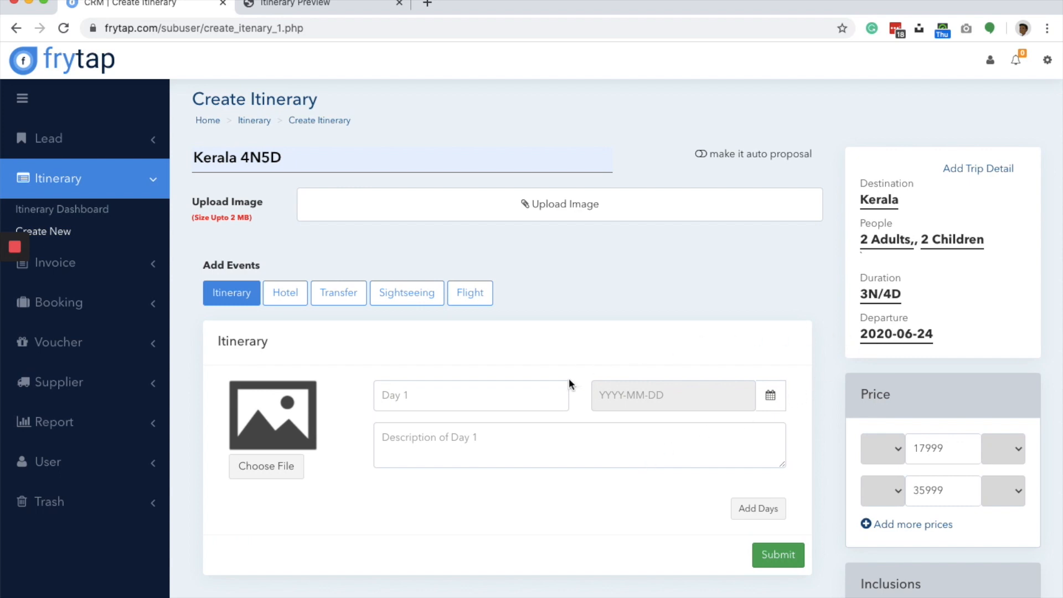
click(487, 395)
text(Day 1)
click(493, 439)
text(Dest)
key(BackSpace)
text(cription of day 1)
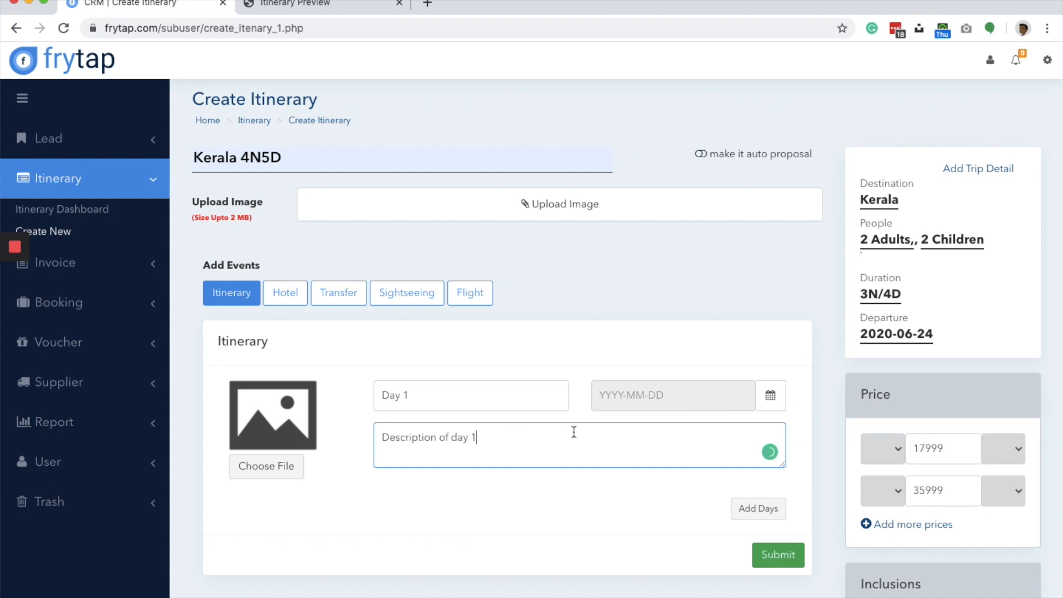
click(669, 396)
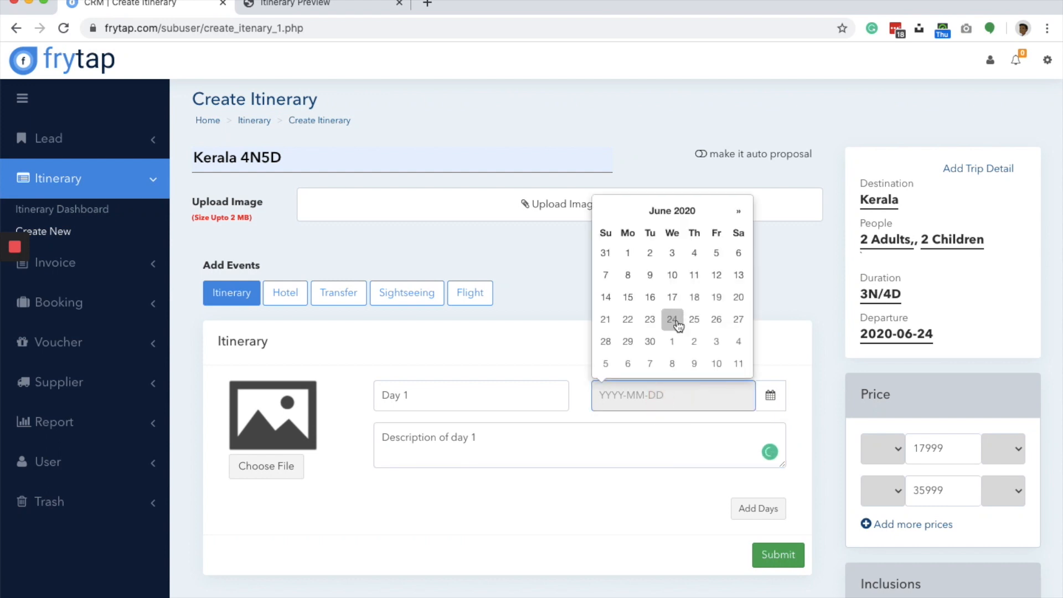
click(695, 321)
click(512, 545)
- Upload 4.png from the Free till 1 July folder in Frytap's Banners as the Day 1 image
click(271, 465)
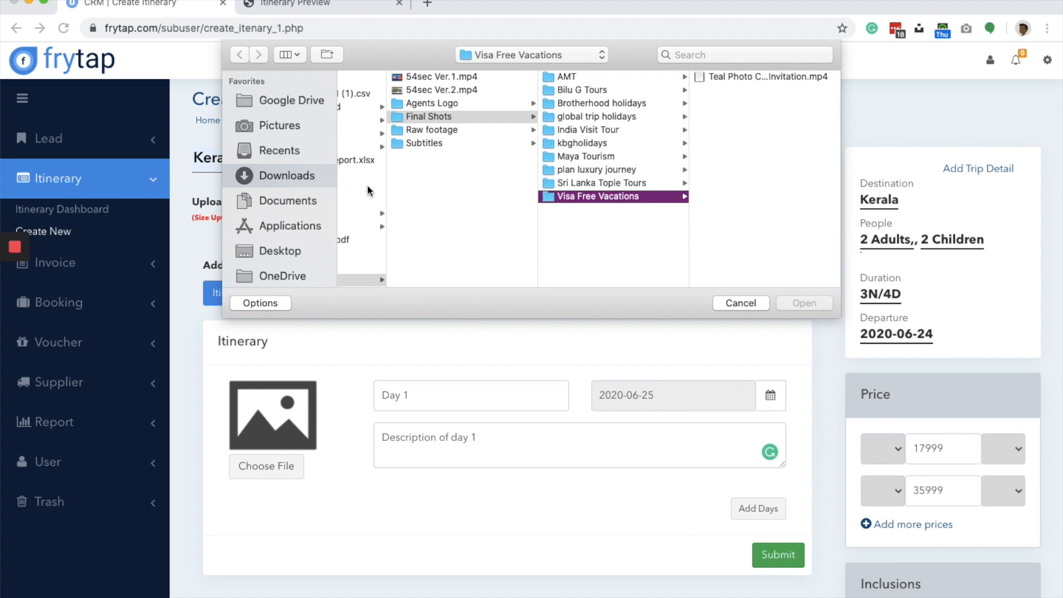
scroll(367, 184, left, 5)
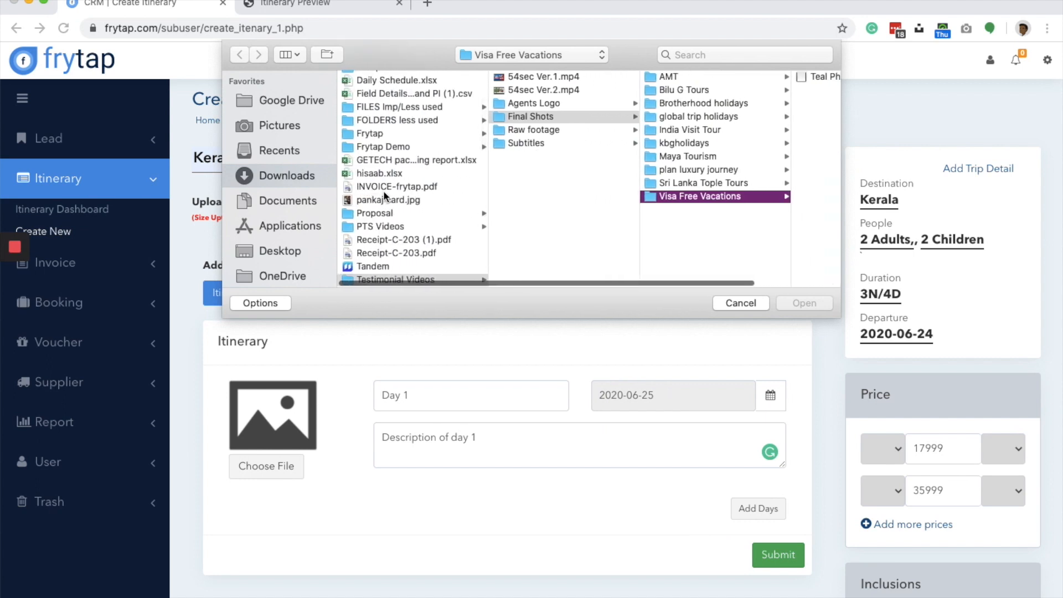
scroll(394, 187, up, 3)
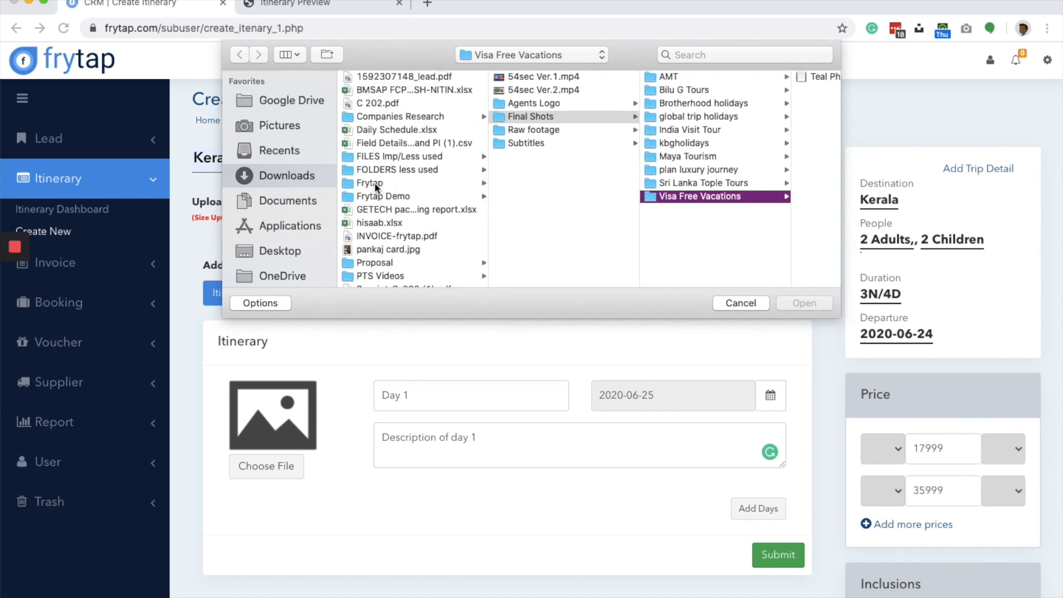
click(375, 183)
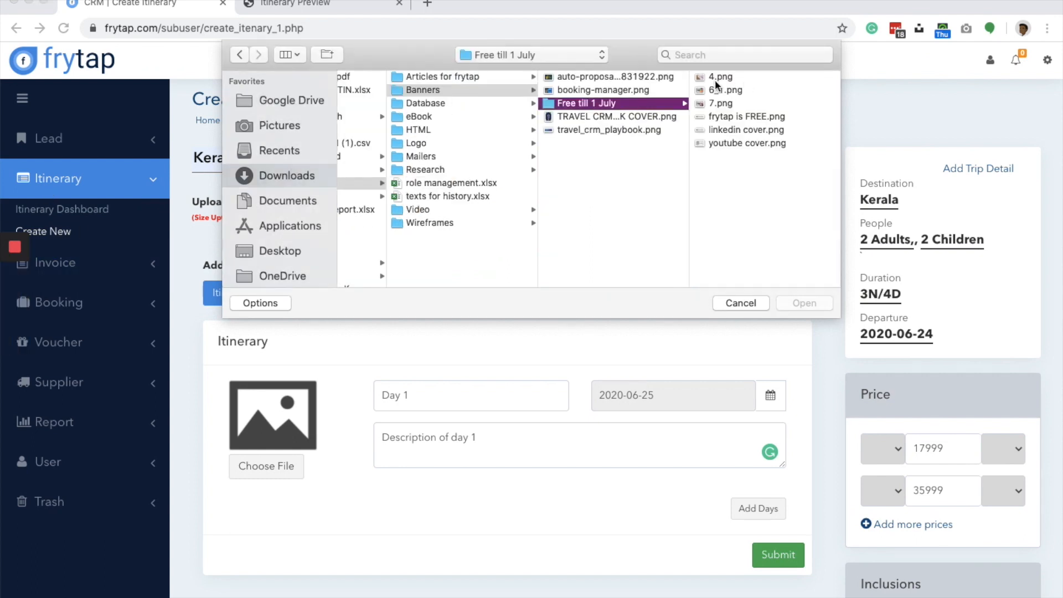
click(721, 77)
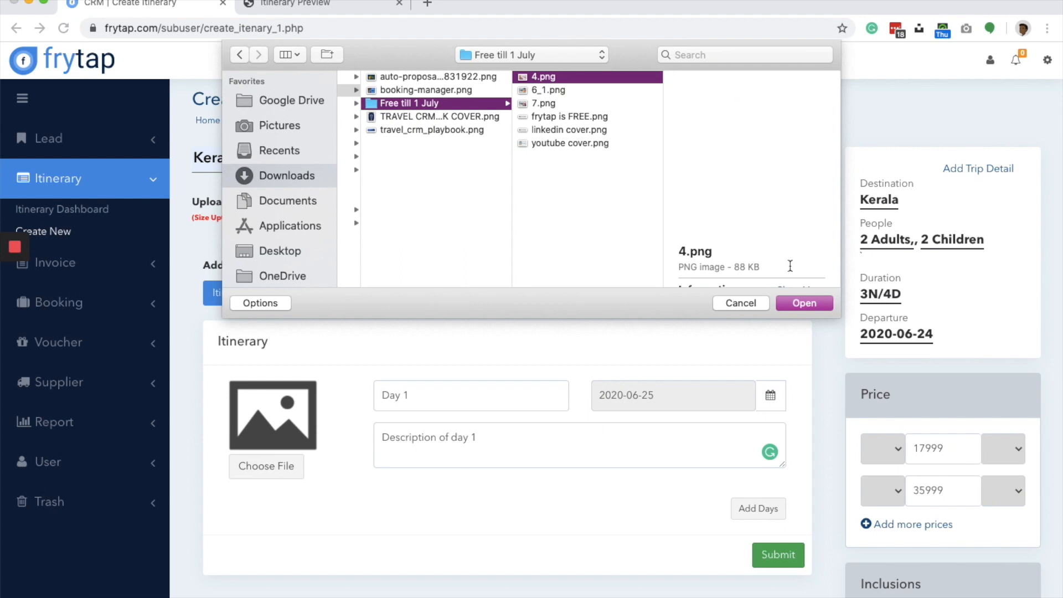
click(797, 304)
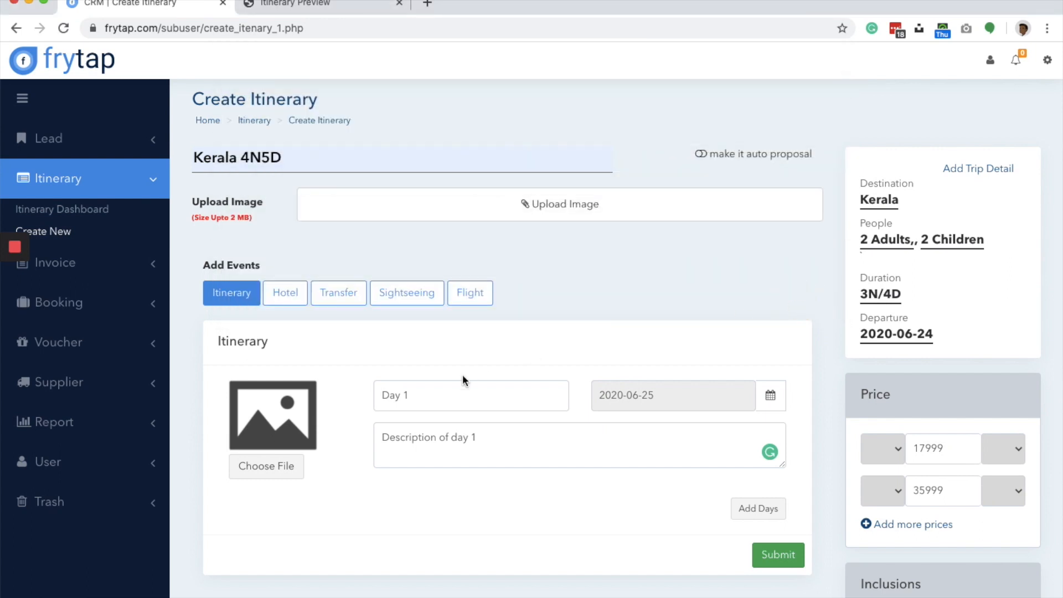
- Add three more day entries to the itinerary below Day 1
scroll(308, 423, down, 3)
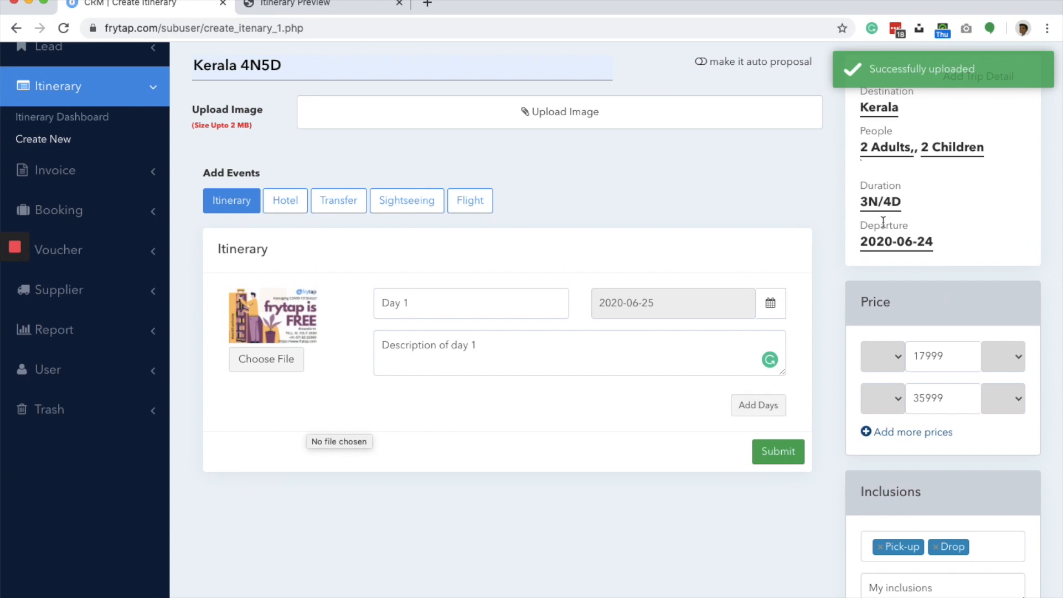
click(761, 407)
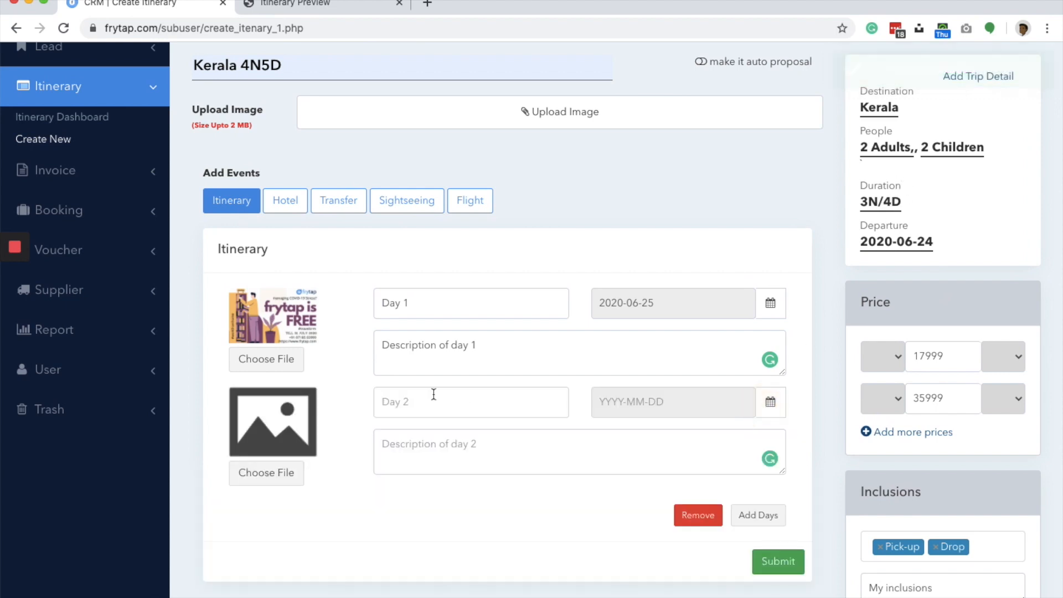
click(755, 517)
scroll(755, 516, down, 3)
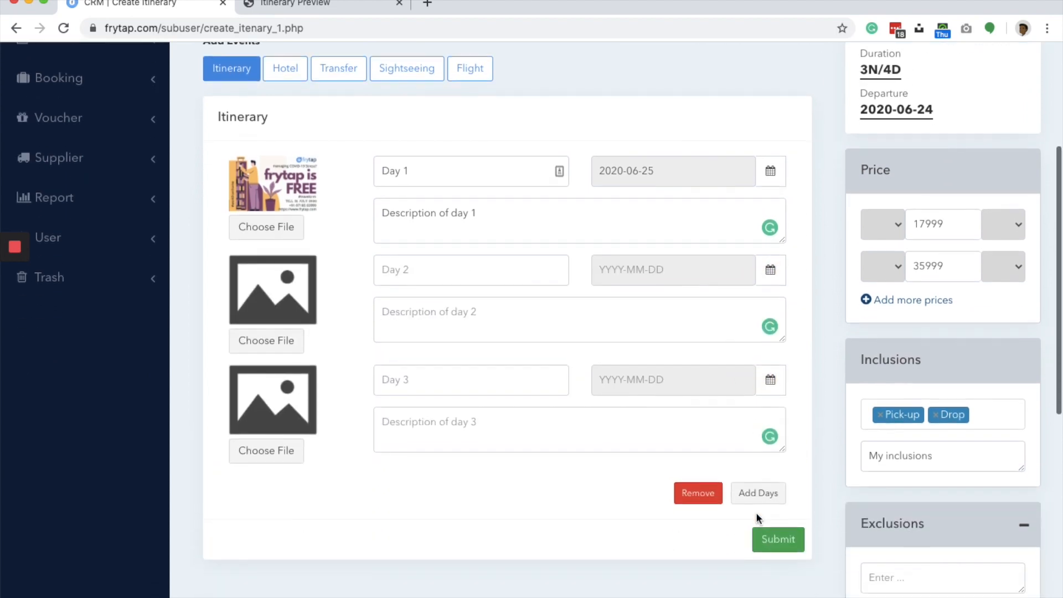
click(758, 493)
- Title the three new day entries "Day 2", "Day 3" and "Day 4"
click(420, 260)
text(Day 2)
key(Tab)
key(Tab)
click(396, 378)
text(Day 3)
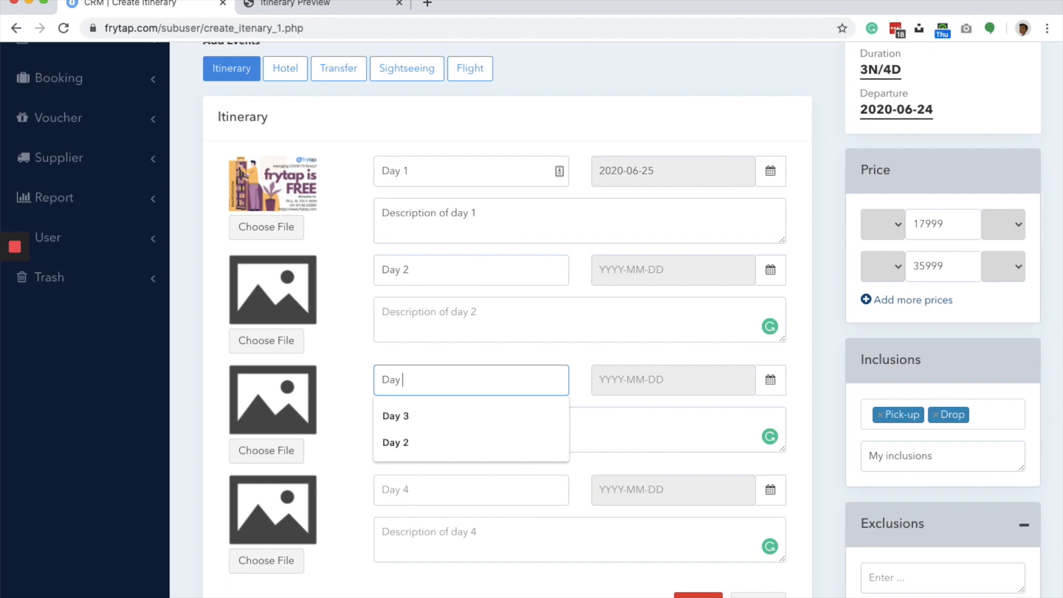
click(412, 501)
text(Day 4)
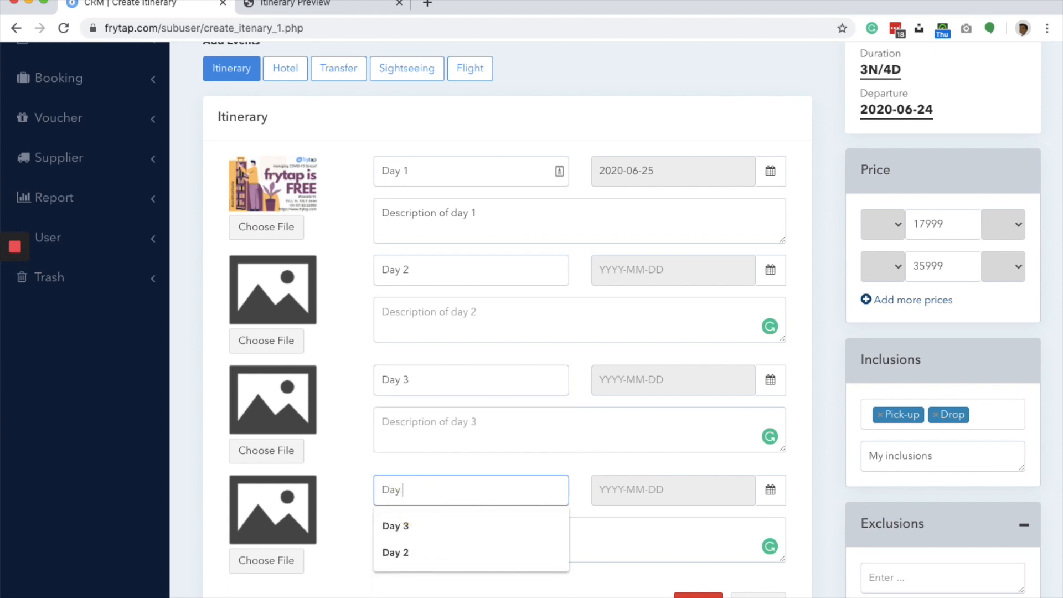
- Reuse the Day 1 description text to enter "Description of day 2" for Day 2 and "Description of day 3" for Day 3
triple_click(457, 208)
key(super+c)
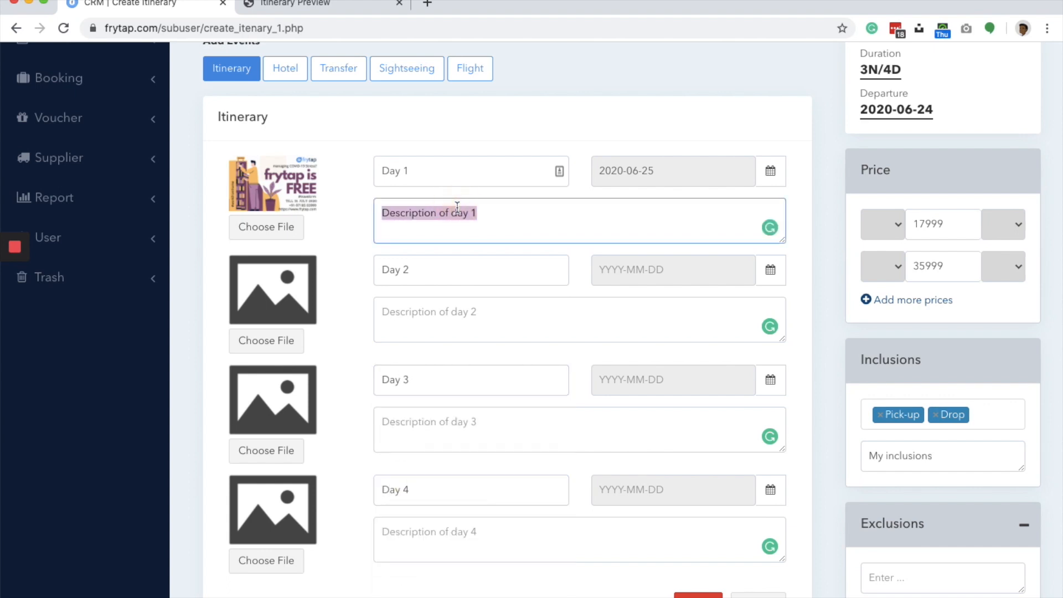
click(454, 307)
key(super+v)
key(BackSpace)
text(2)
click(435, 429)
key(super+v)
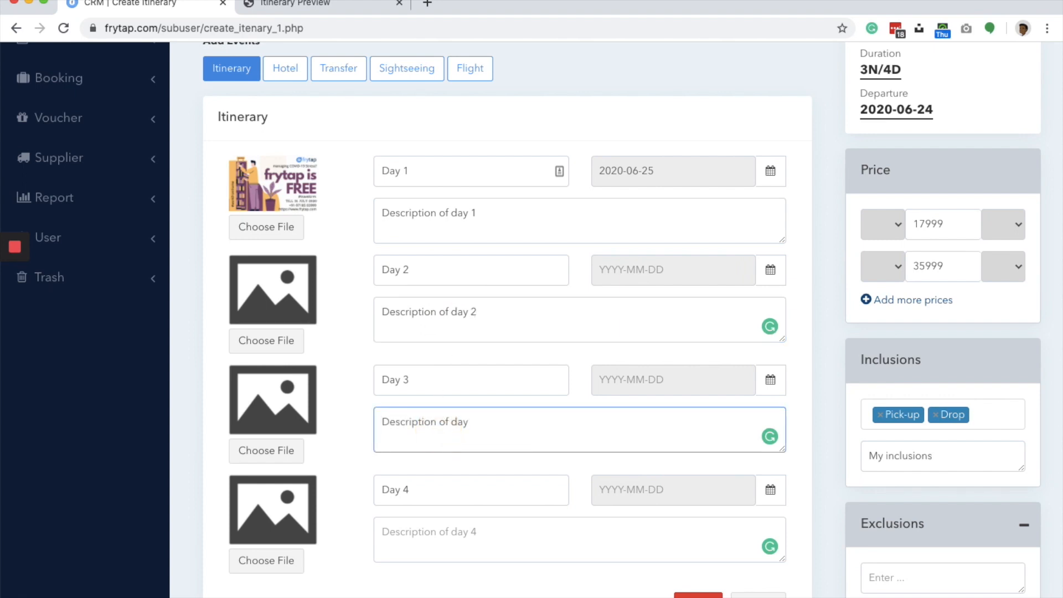
- Enter "Description of day 4" as the description of the Day 4 entry
key(Tab)
key(space)
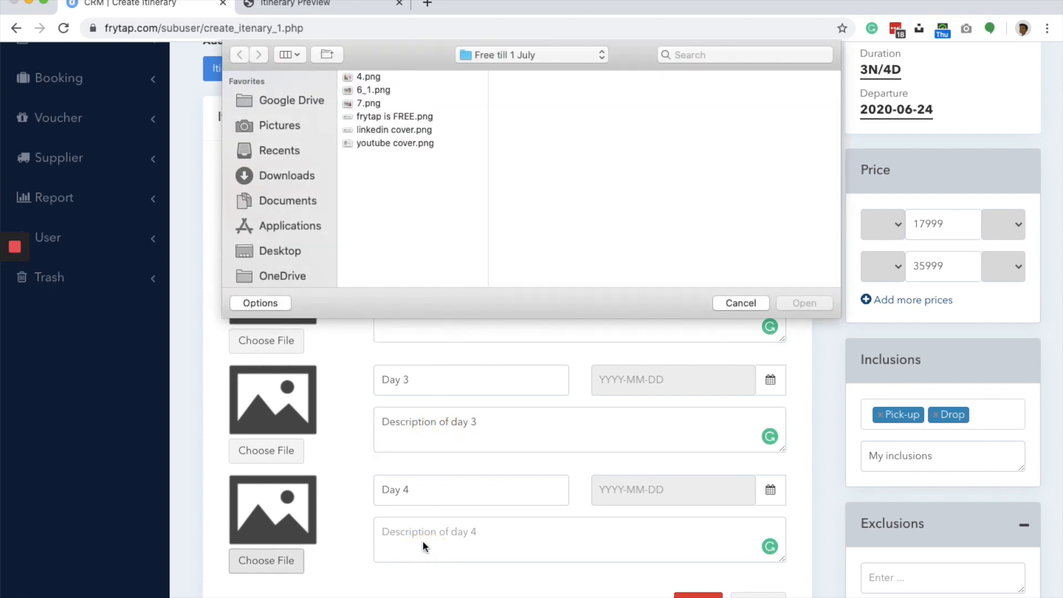
key(Escape)
click(451, 529)
key(super+v)
key(BackSpace)
text(4)
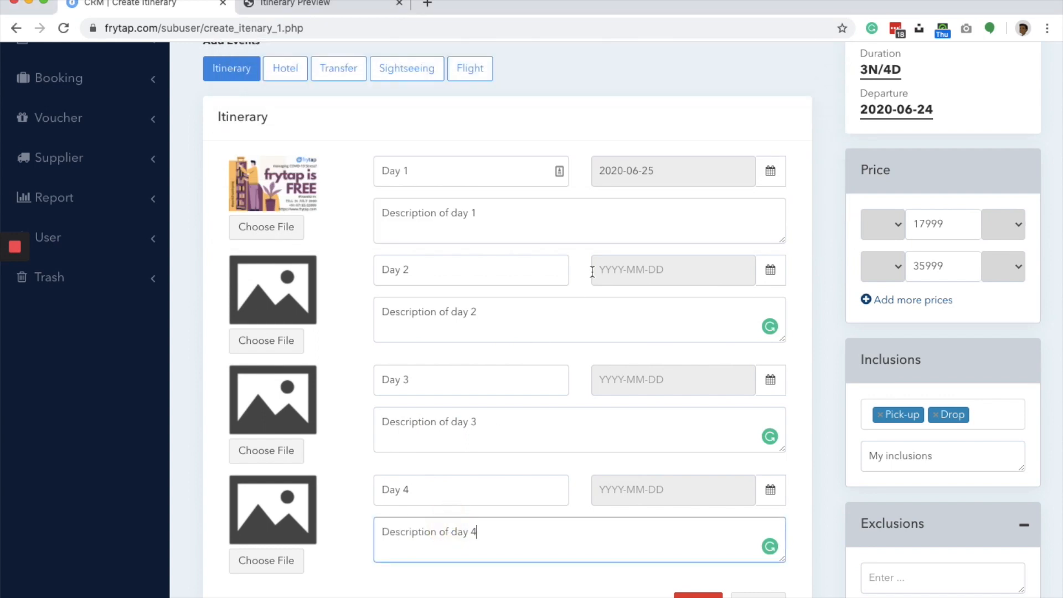
- Set the dates of Day 2, Day 3 and Day 4 to 2020-06-26, 2020-06-27 and 2020-06-28
click(664, 269)
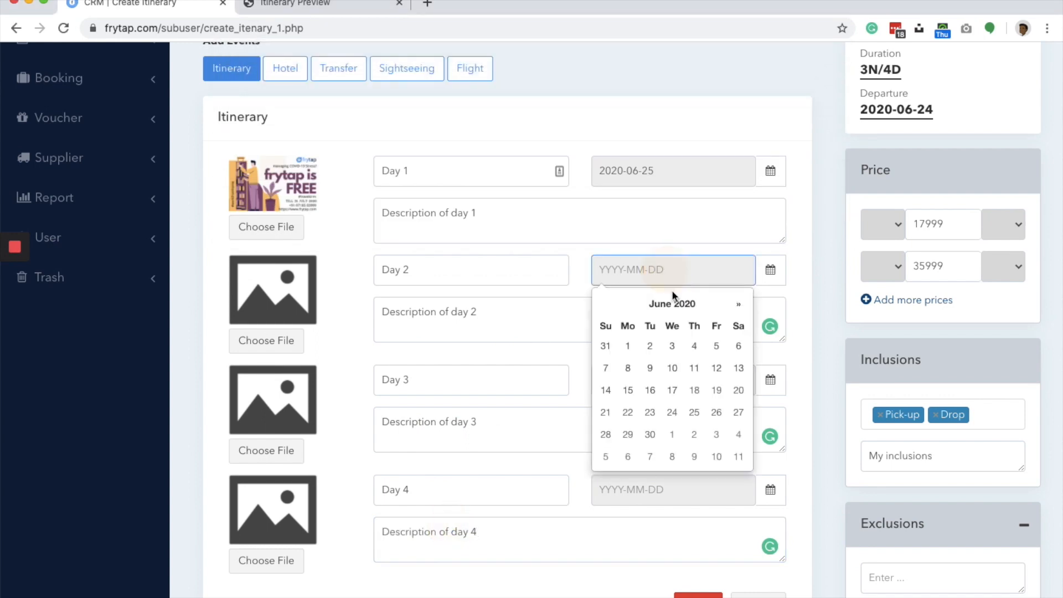
click(715, 413)
click(726, 381)
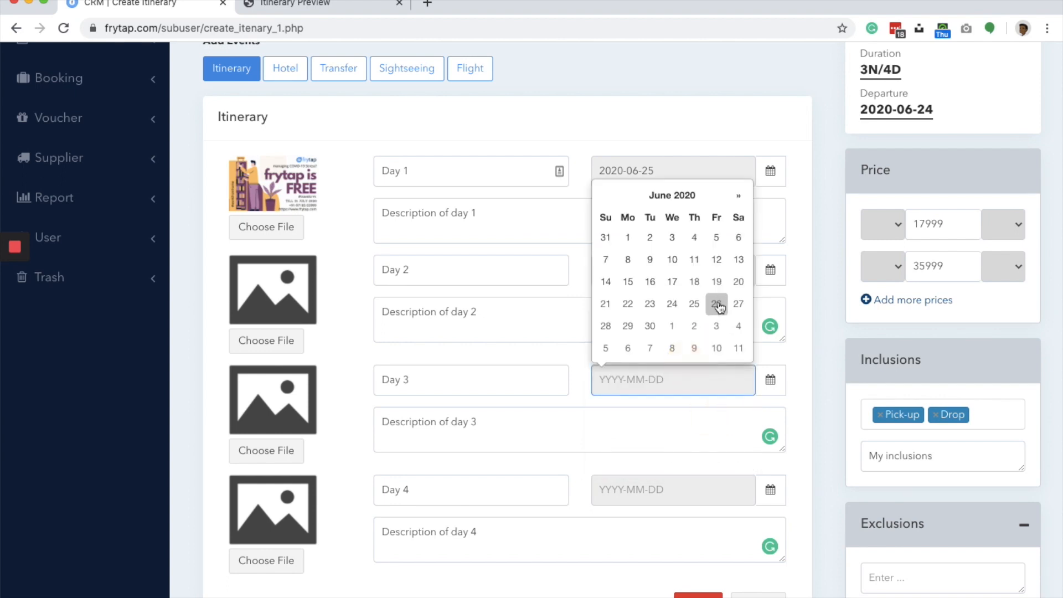
click(738, 303)
click(675, 489)
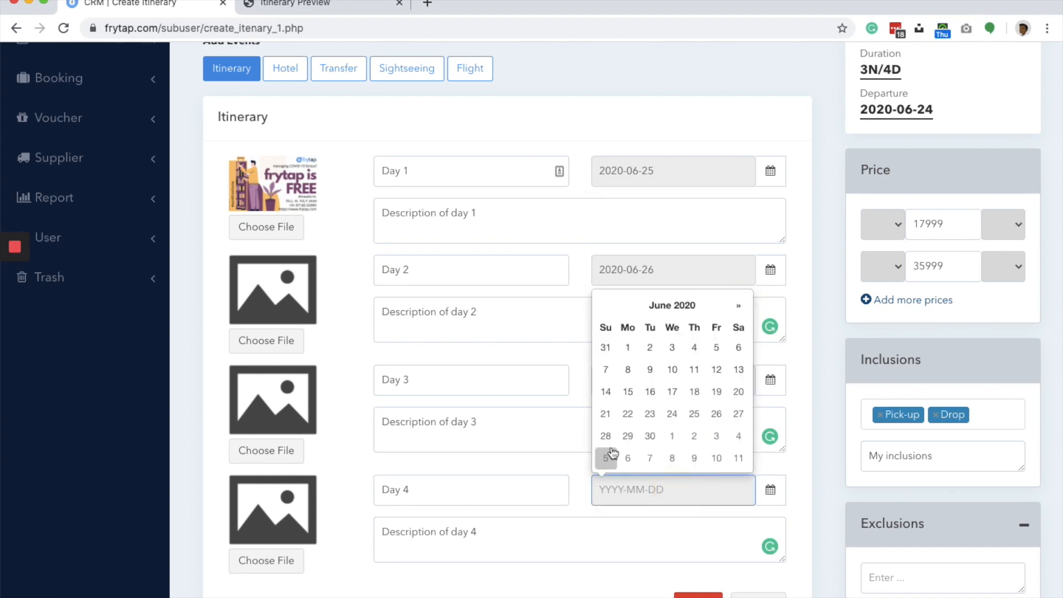
click(606, 435)
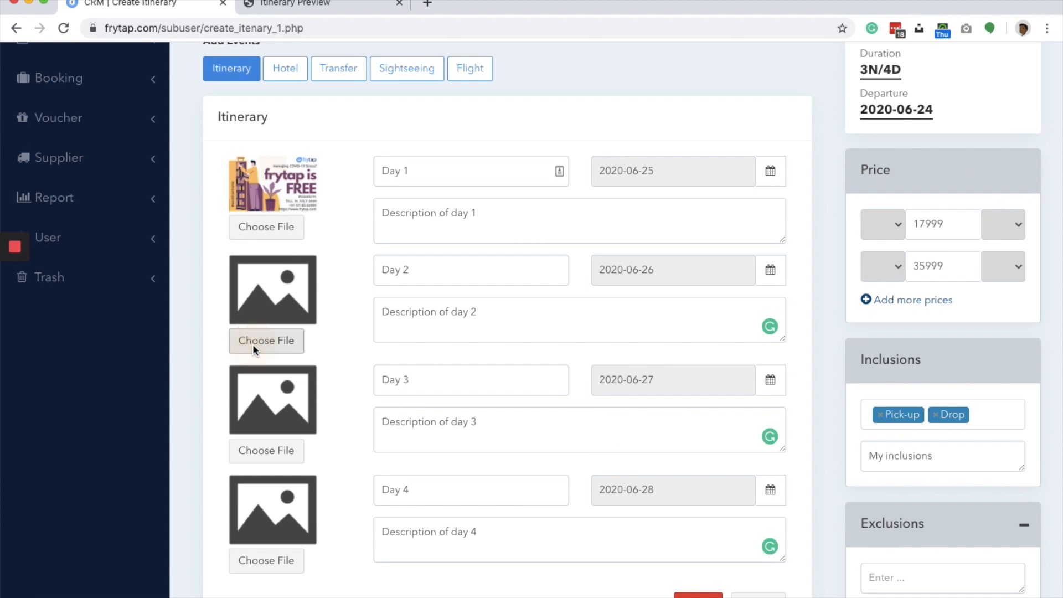
- Upload 6_1.png as the Day 2 image and 7.png as the Day 3 image
click(253, 344)
click(355, 75)
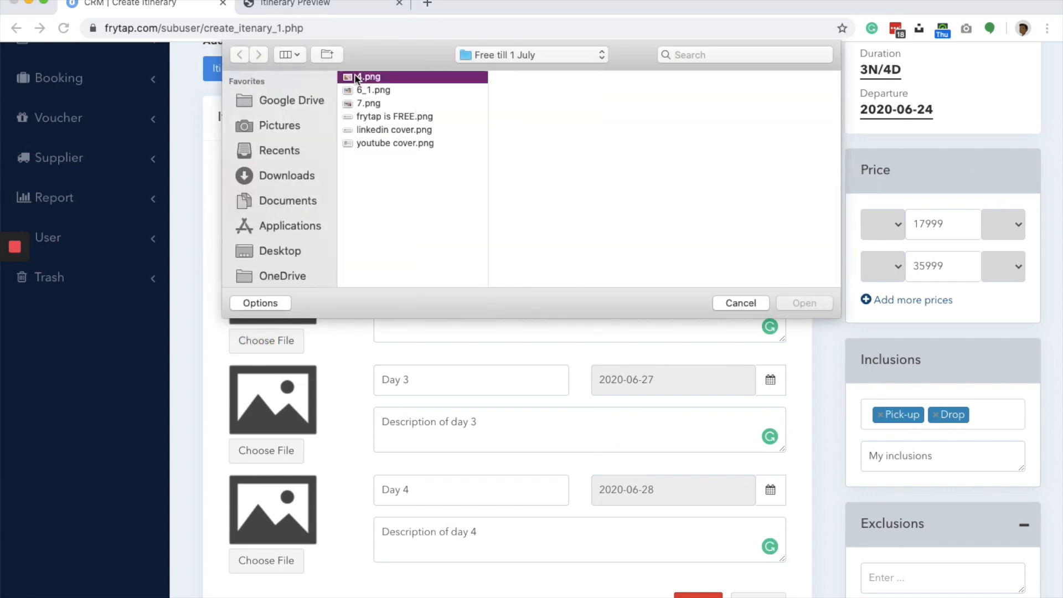
double_click(354, 75)
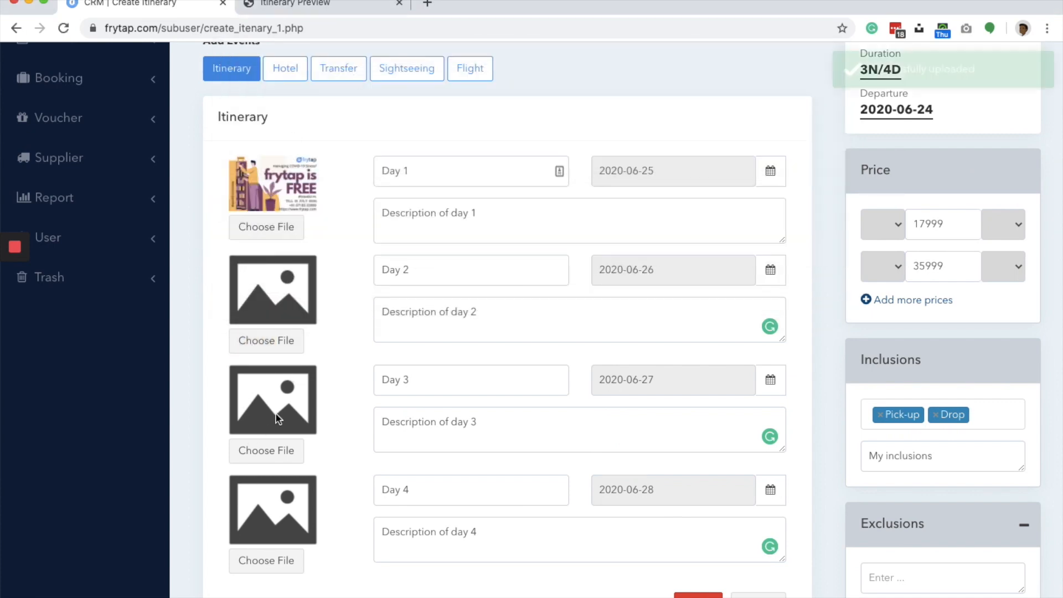
click(273, 438)
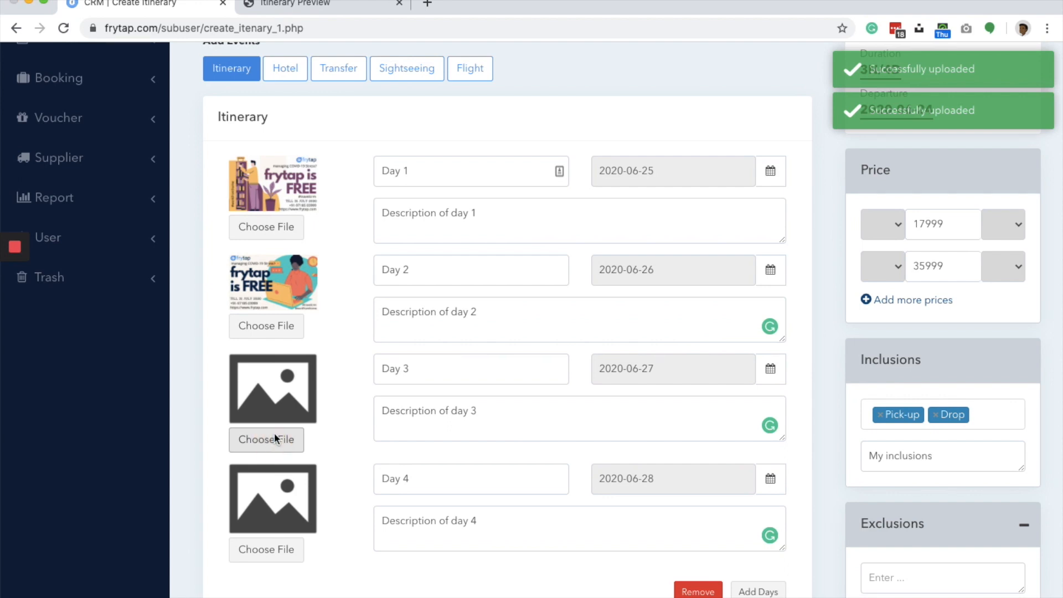
click(393, 94)
double_click(393, 103)
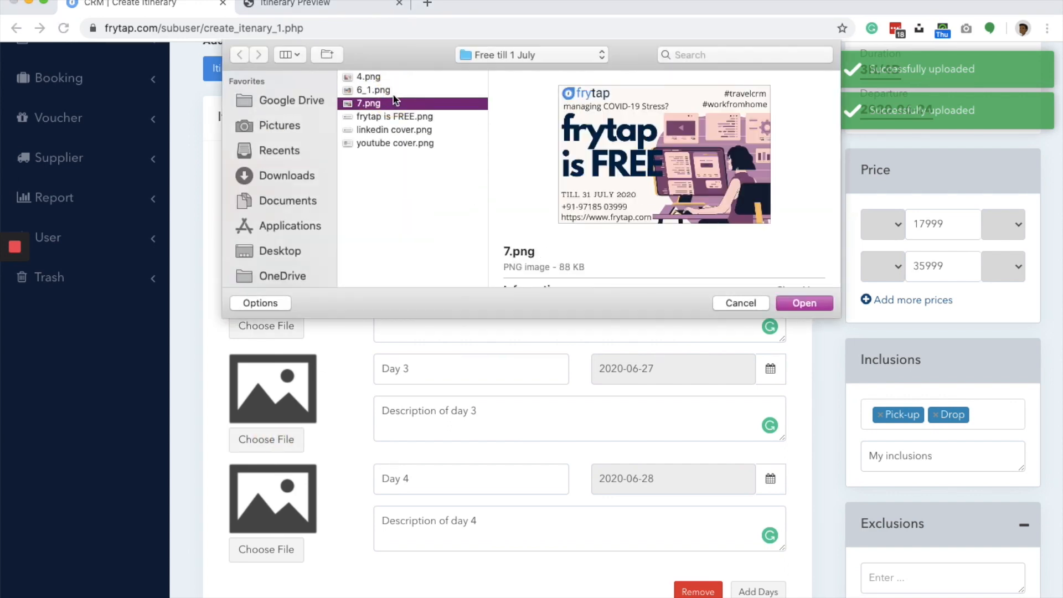
- Upload 4.png from the Free till 1 July folder as the Day 4 image
click(285, 542)
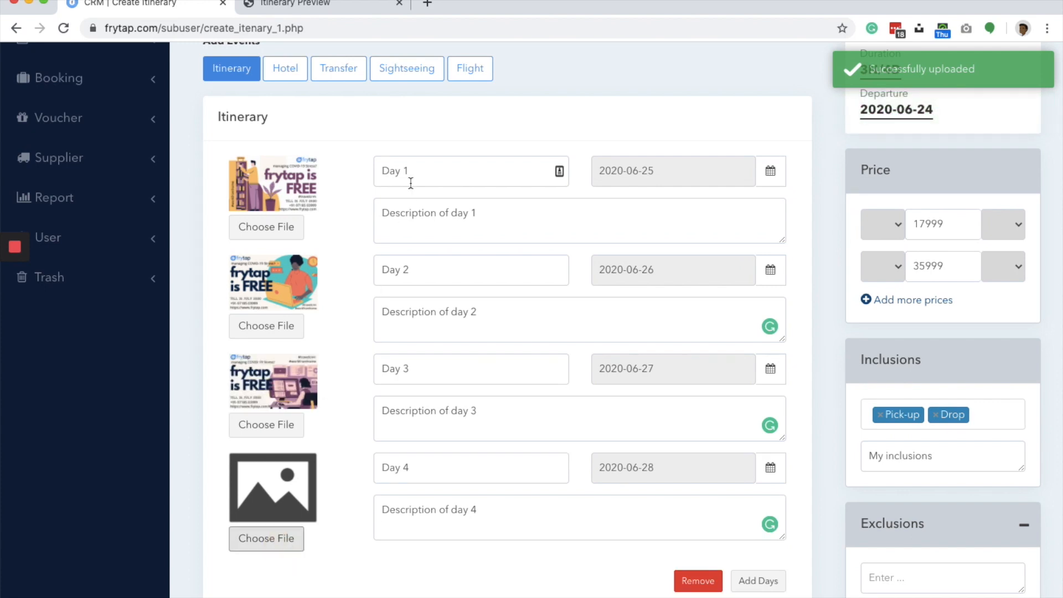
click(274, 539)
click(370, 86)
click(370, 83)
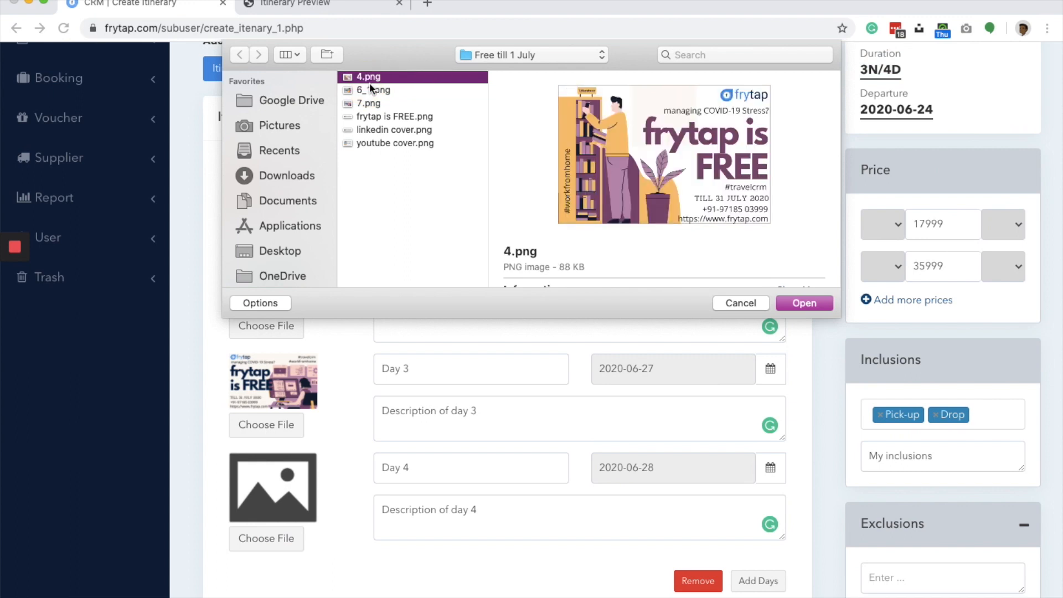
double_click(370, 82)
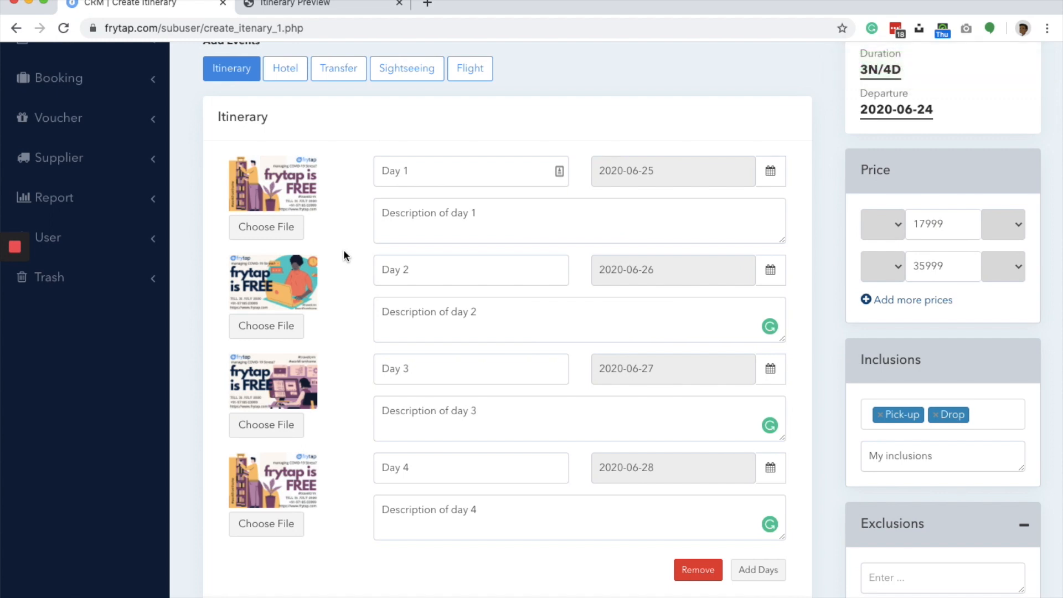
- Submit the four completed day entries to the itinerary and review the resulting day list
scroll(342, 383, down, 2)
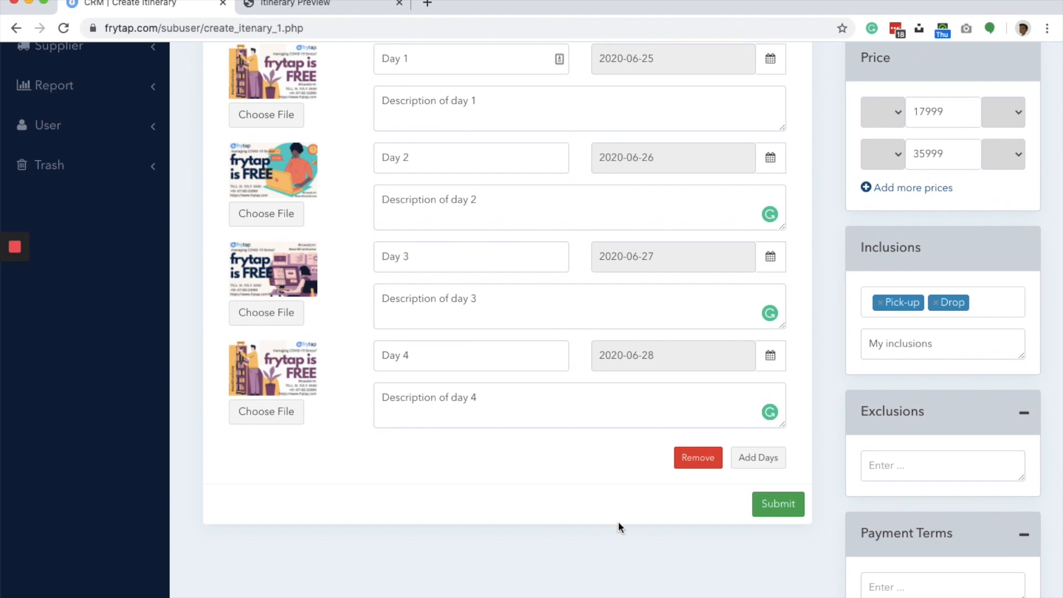
click(786, 512)
scroll(649, 391, up, 3)
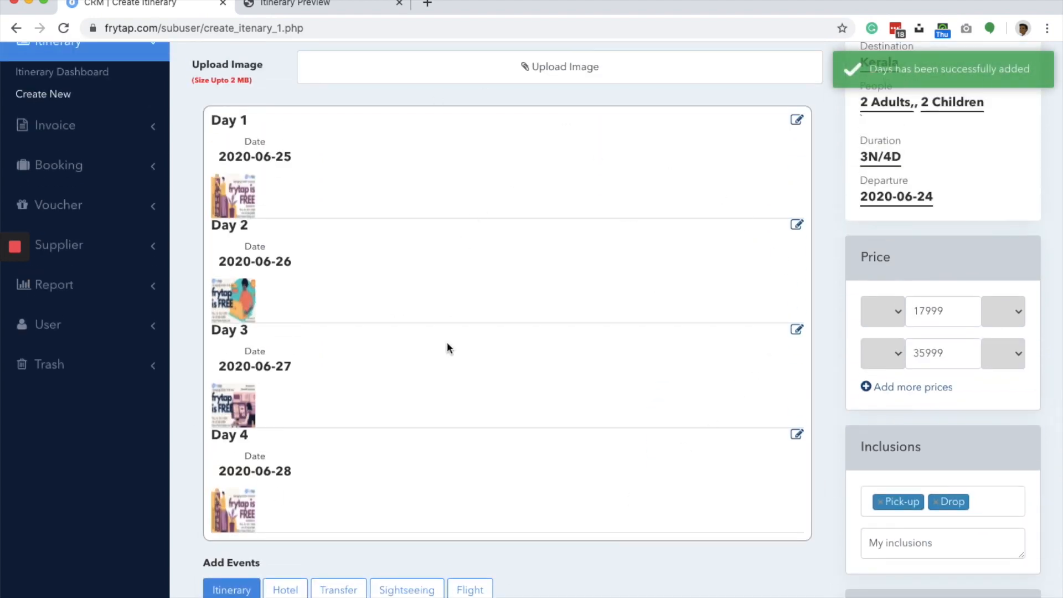
- Start a hotel event with the hotel name Mountain View, the city Thekkady and the category 3 Star
scroll(588, 287, down, 3)
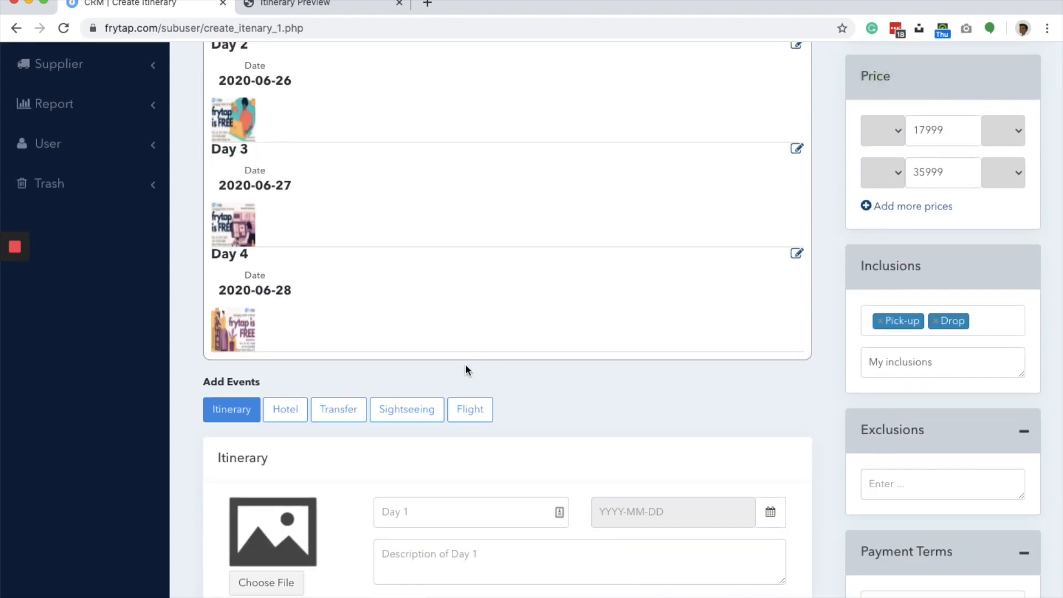
click(298, 415)
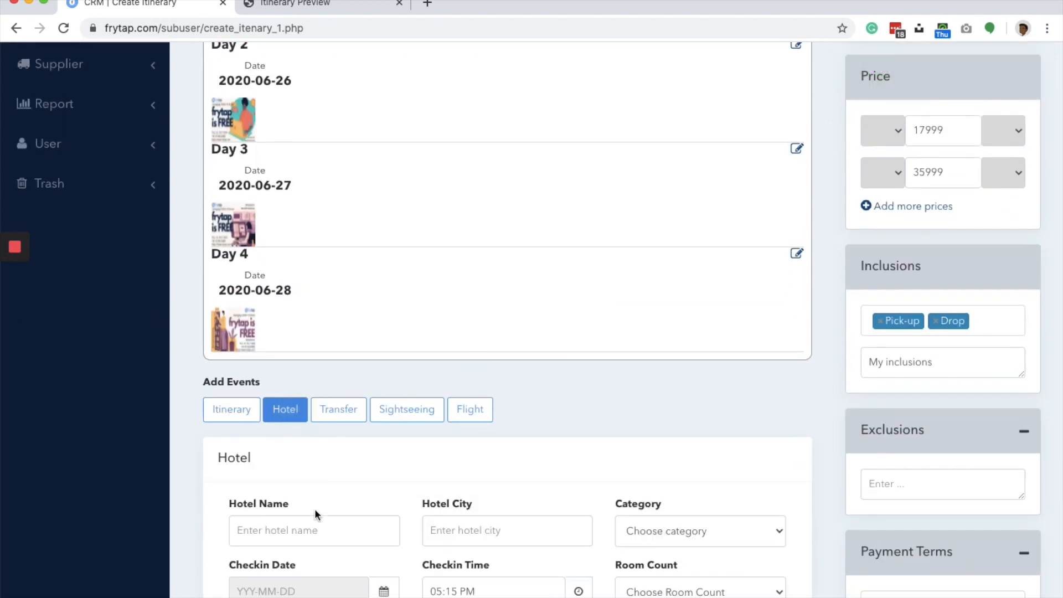
scroll(314, 514, down, 2)
click(300, 416)
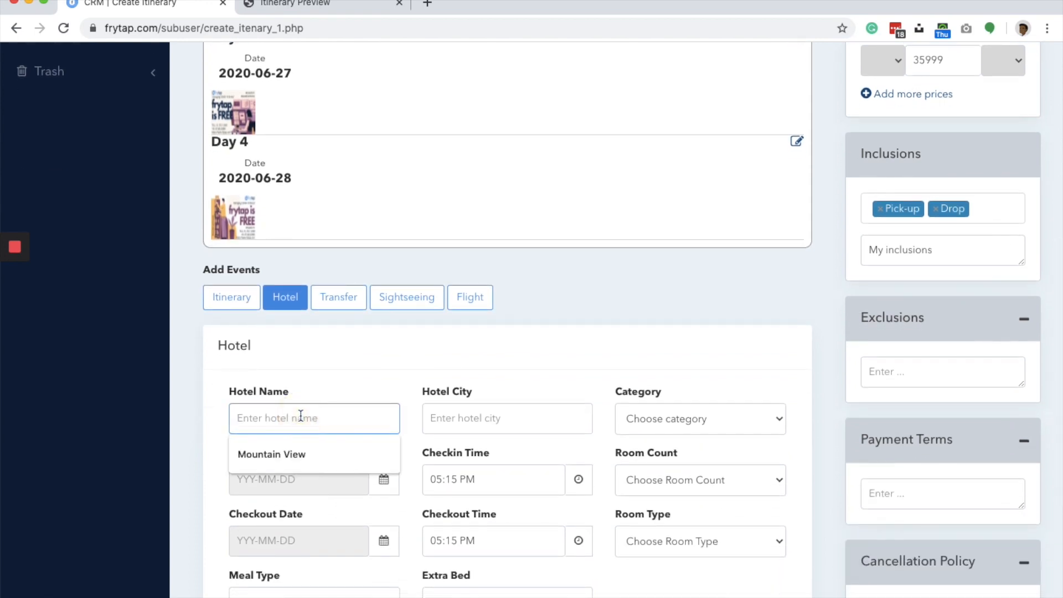
click(287, 453)
click(491, 417)
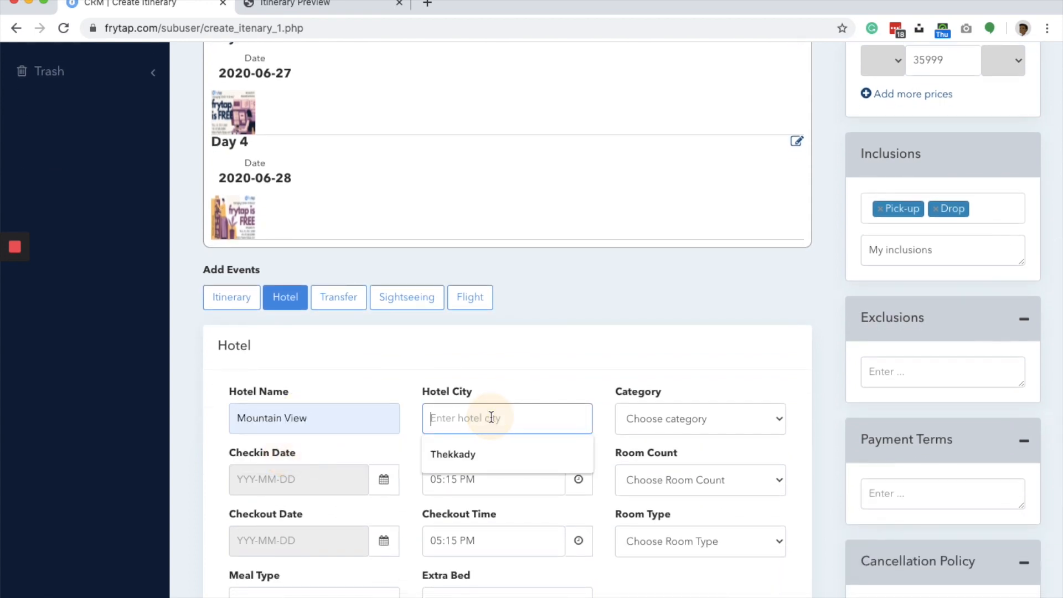
click(470, 455)
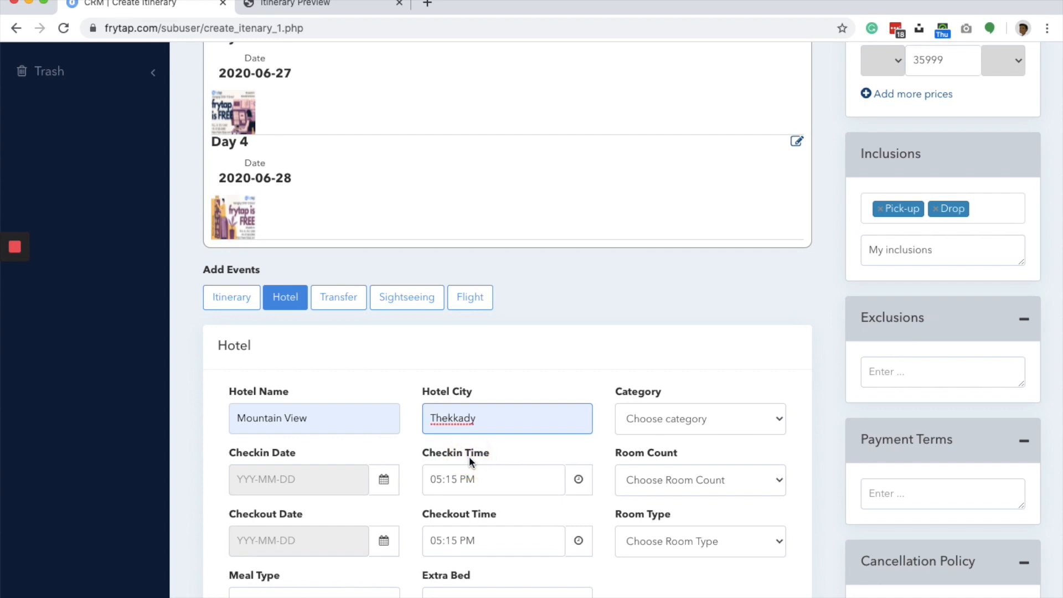
click(653, 424)
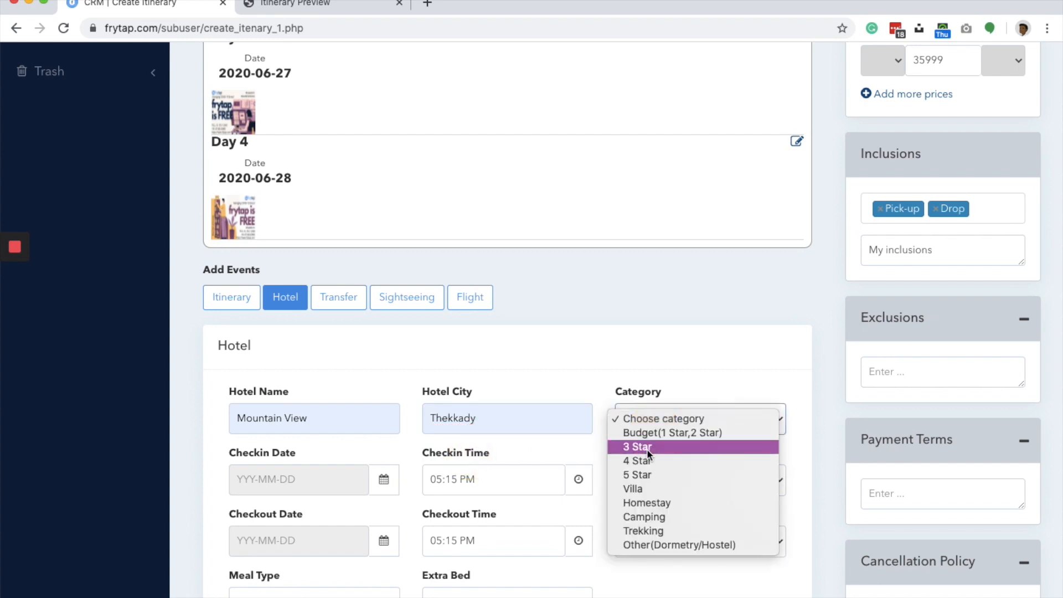
click(647, 444)
- Set the hotel check-in to 2020-06-24 at 02:15 PM and the room count to 1
click(349, 489)
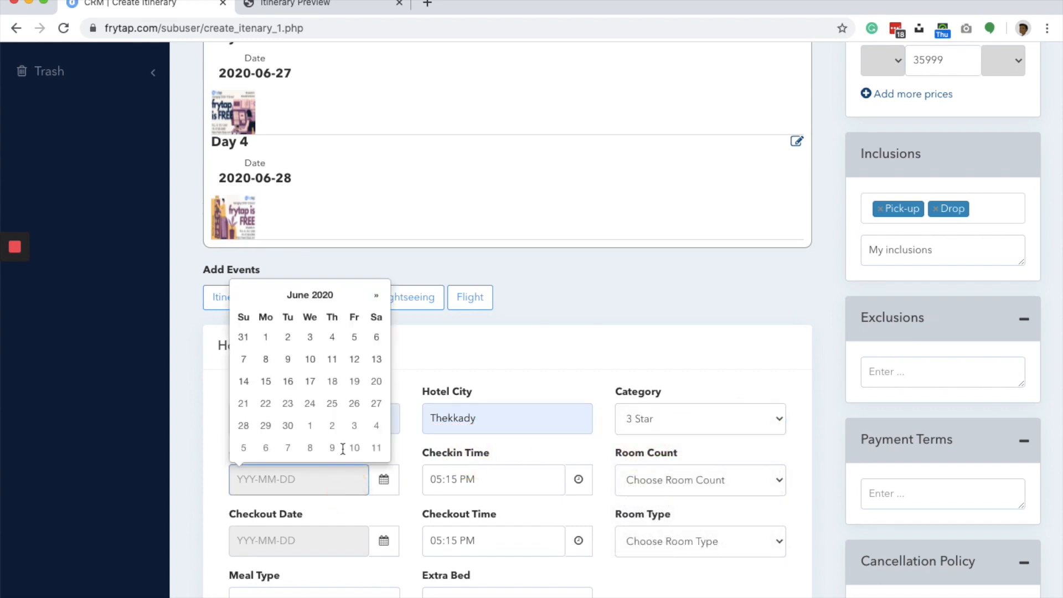
click(304, 397)
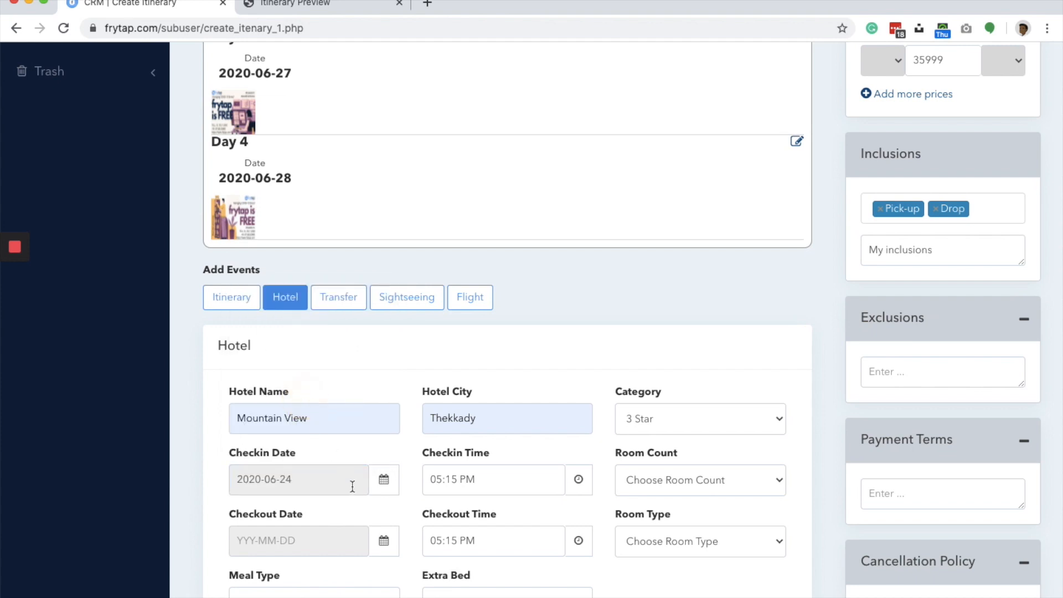
click(500, 491)
click(439, 568)
click(439, 569)
click(439, 569)
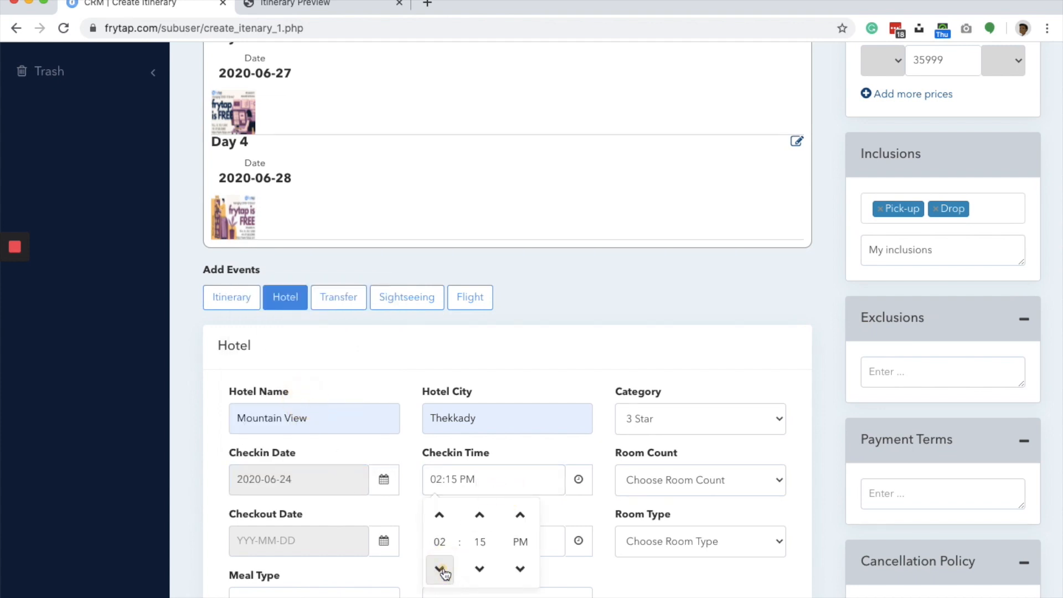
click(580, 361)
click(648, 486)
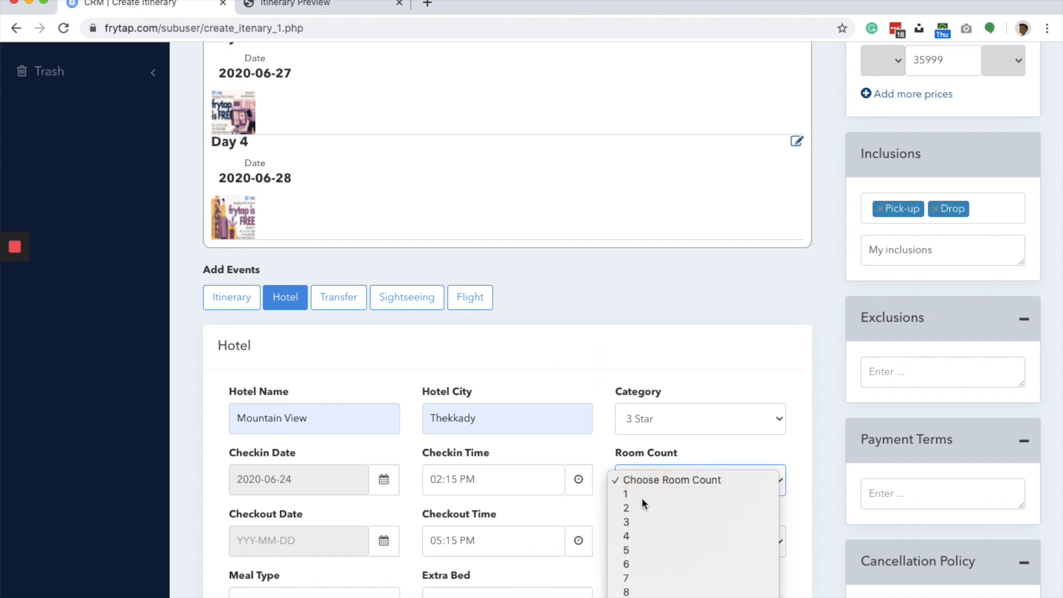
click(642, 494)
- Set the hotel checkout to 2020-06-25 at 12:15 PM
scroll(642, 497, down, 3)
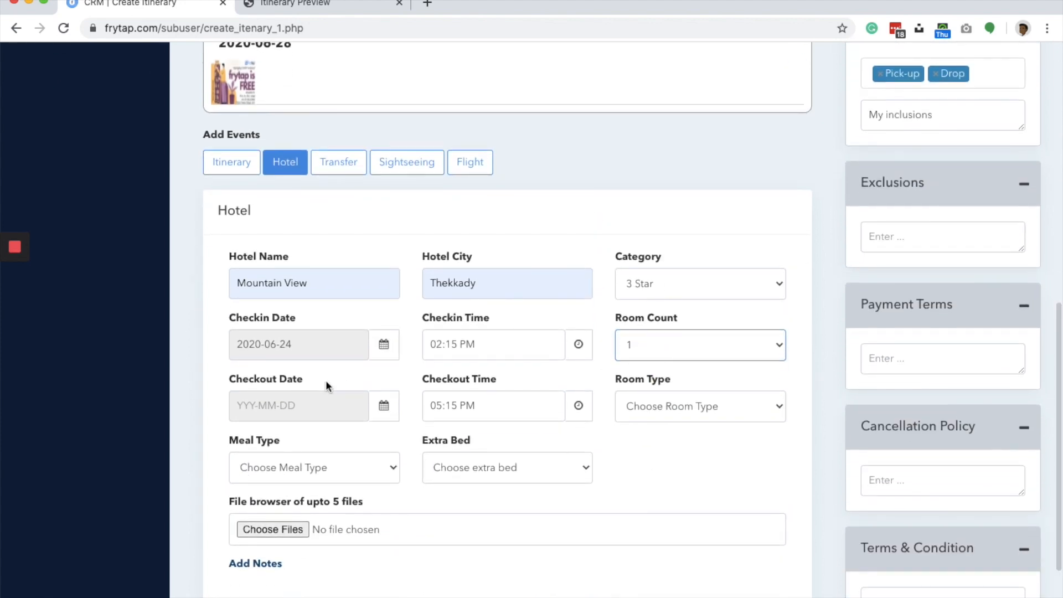
click(324, 394)
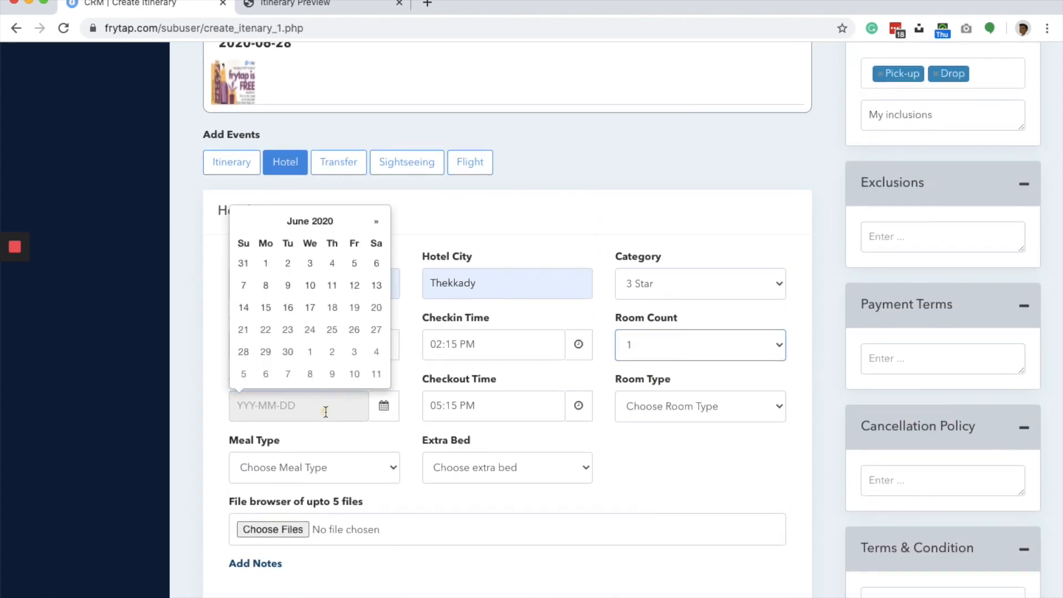
click(332, 331)
click(439, 400)
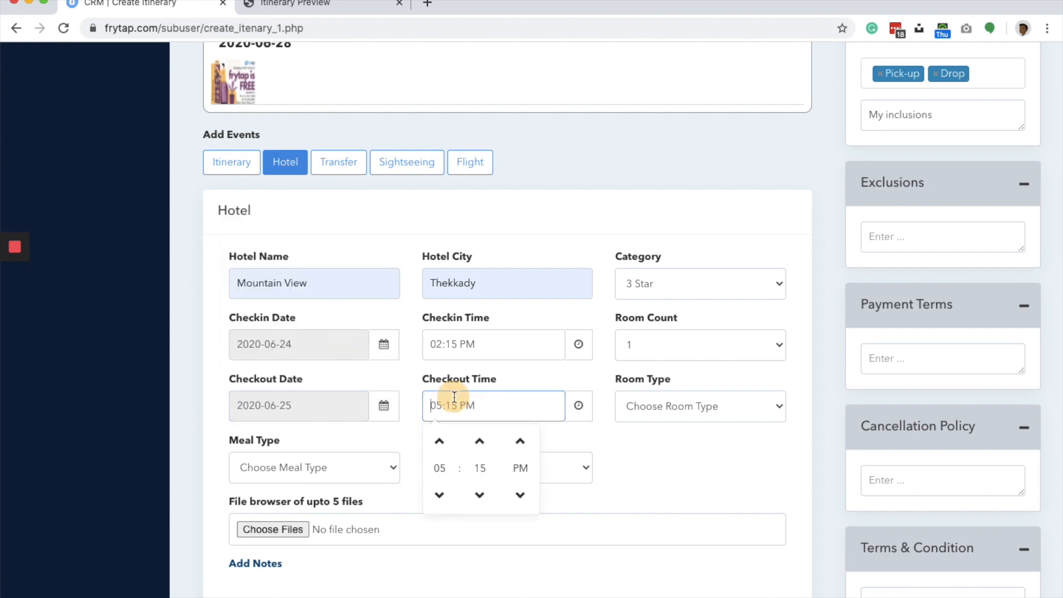
click(442, 499)
click(441, 500)
click(441, 500)
click(441, 500)
click(441, 500)
click(679, 436)
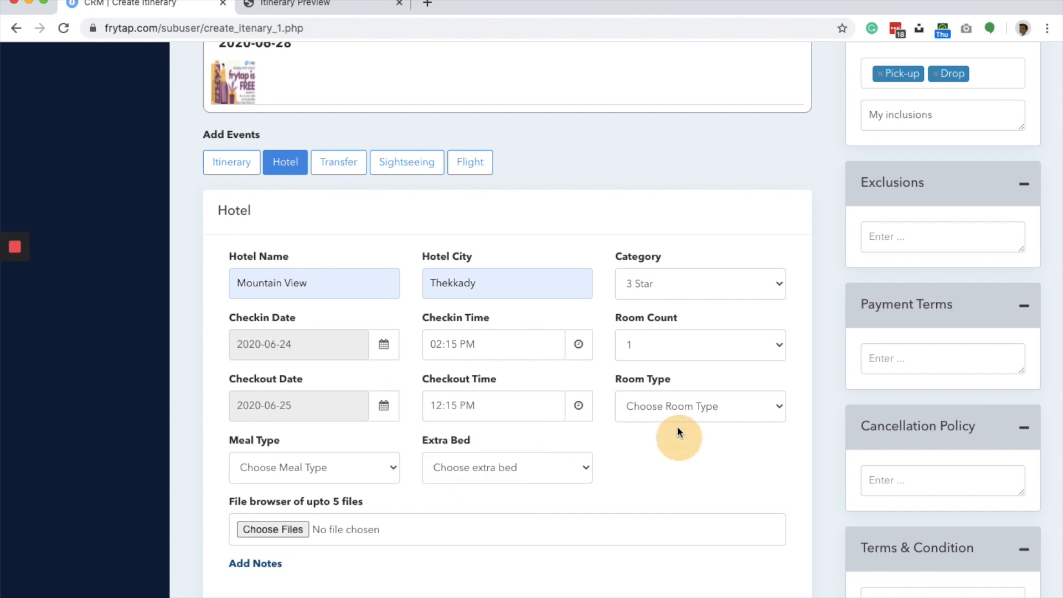
- Choose Standard Room as the room type and Breakfast (Veg) as the meal type, leaving the extra bed unselected
click(675, 412)
click(665, 419)
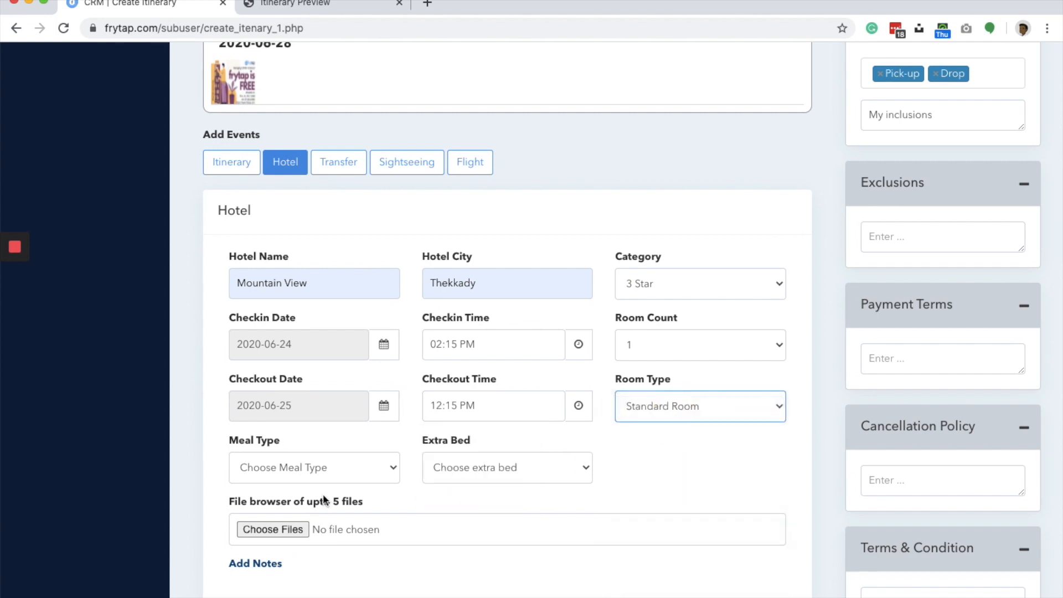
click(312, 468)
scroll(321, 554, down, 2)
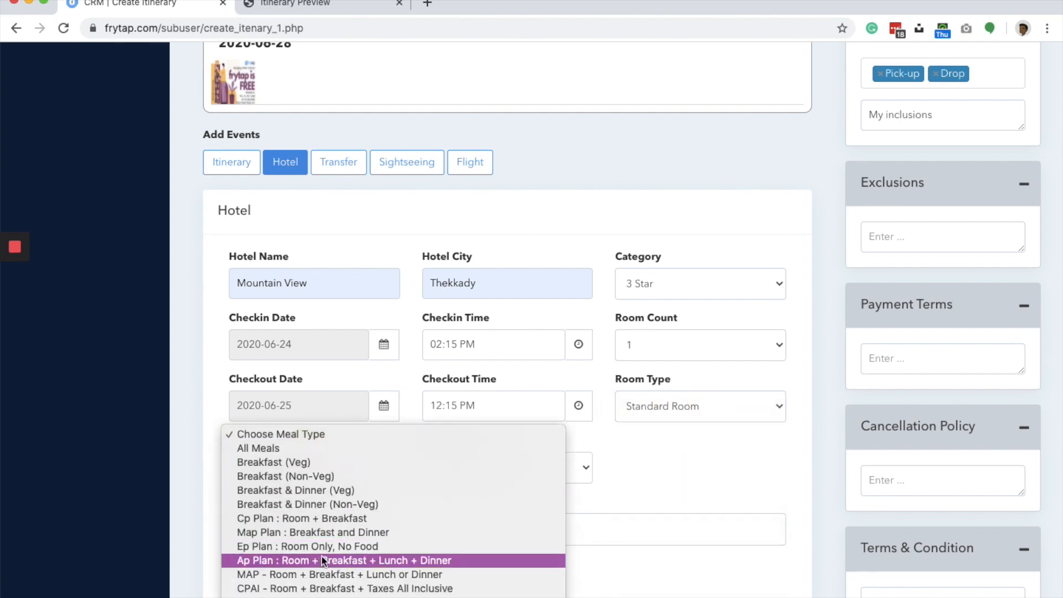
click(313, 463)
click(466, 459)
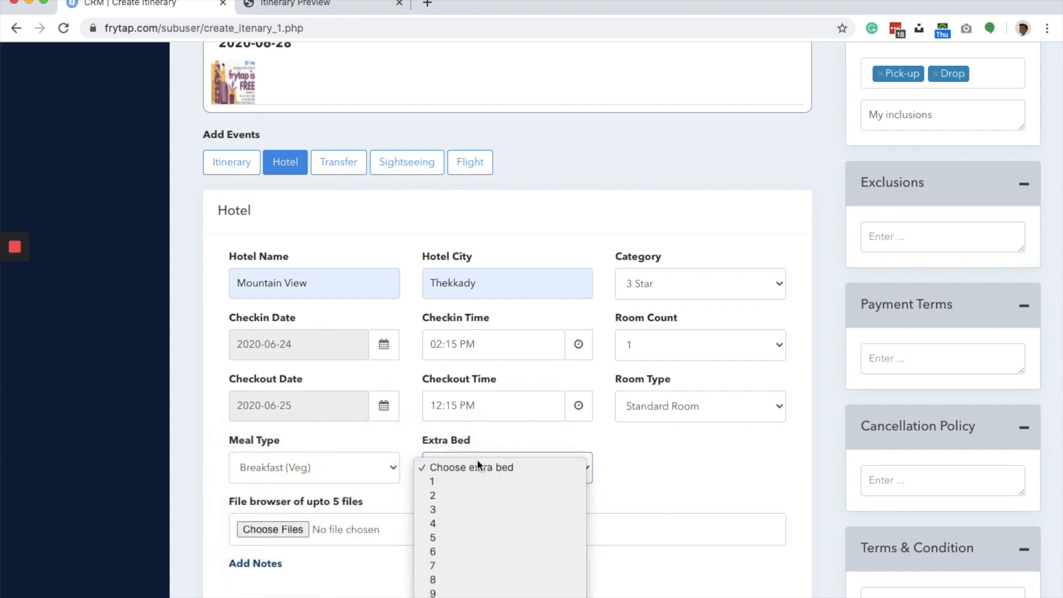
click(662, 469)
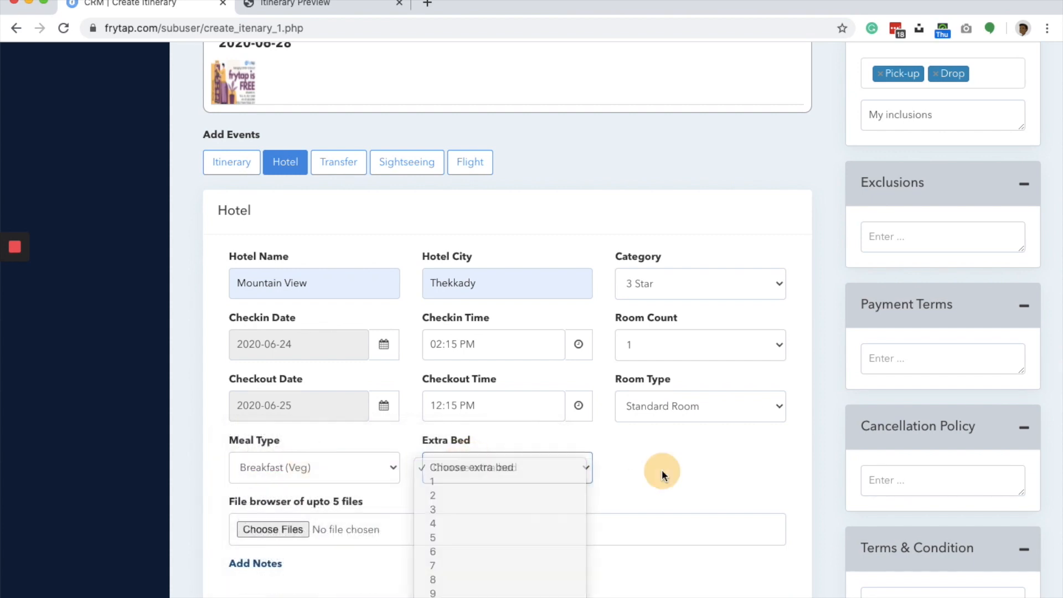
- Attach the image 6_1.png to the Mountain View hotel event and submit the event
click(269, 529)
click(362, 90)
key(Return)
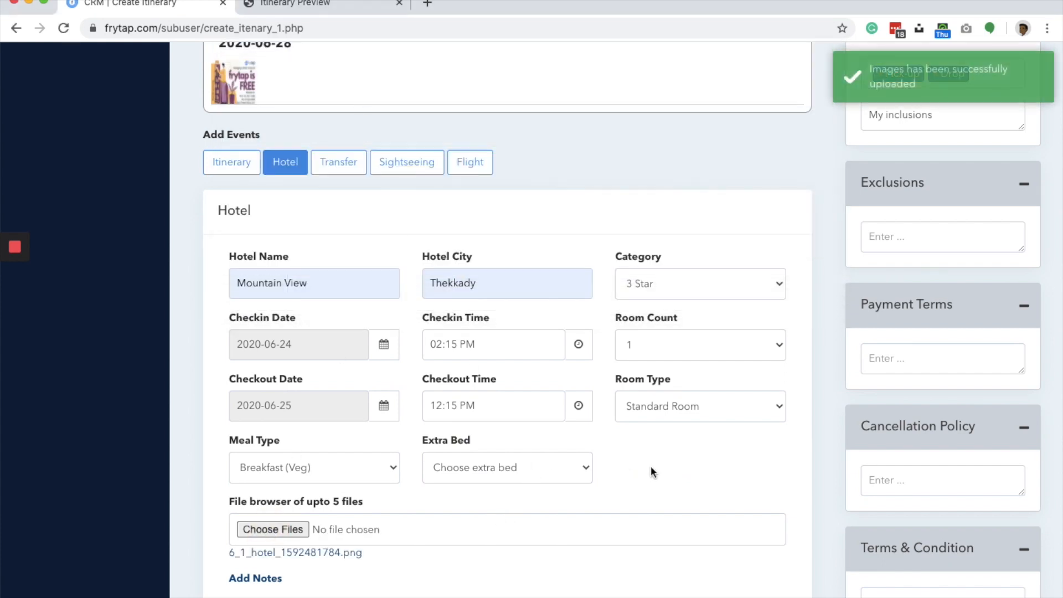
scroll(653, 469, down, 3)
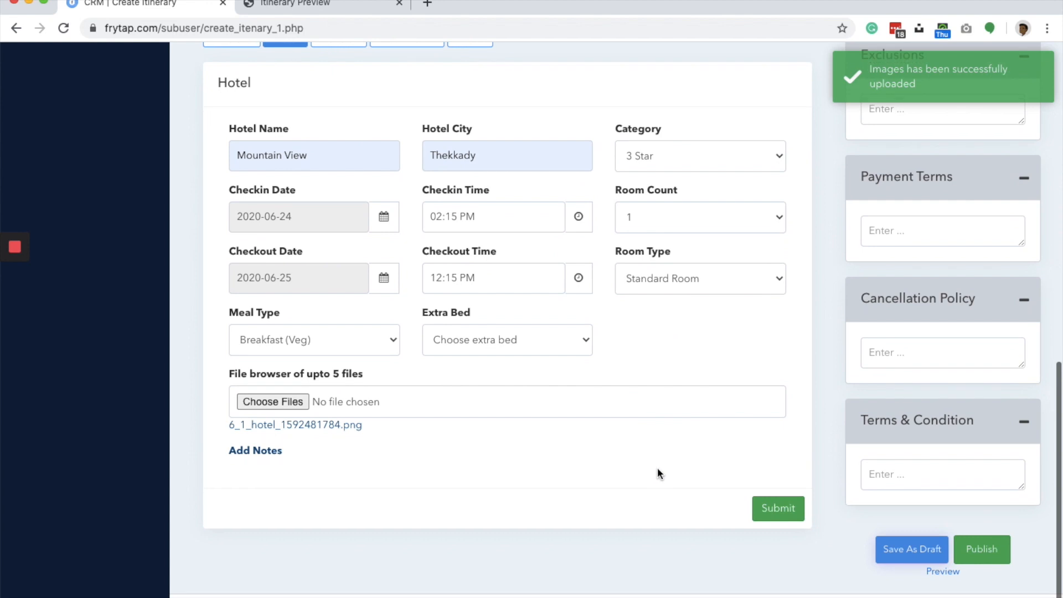
click(771, 509)
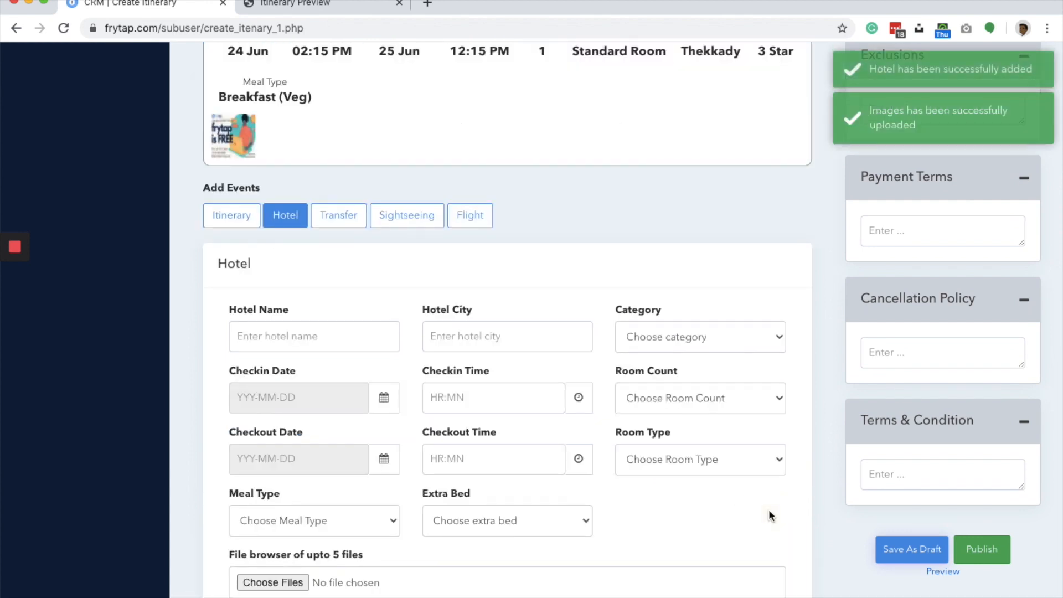
- Review the added Mountain View hotel entry and save the itinerary as a draft
scroll(577, 273, up, 7)
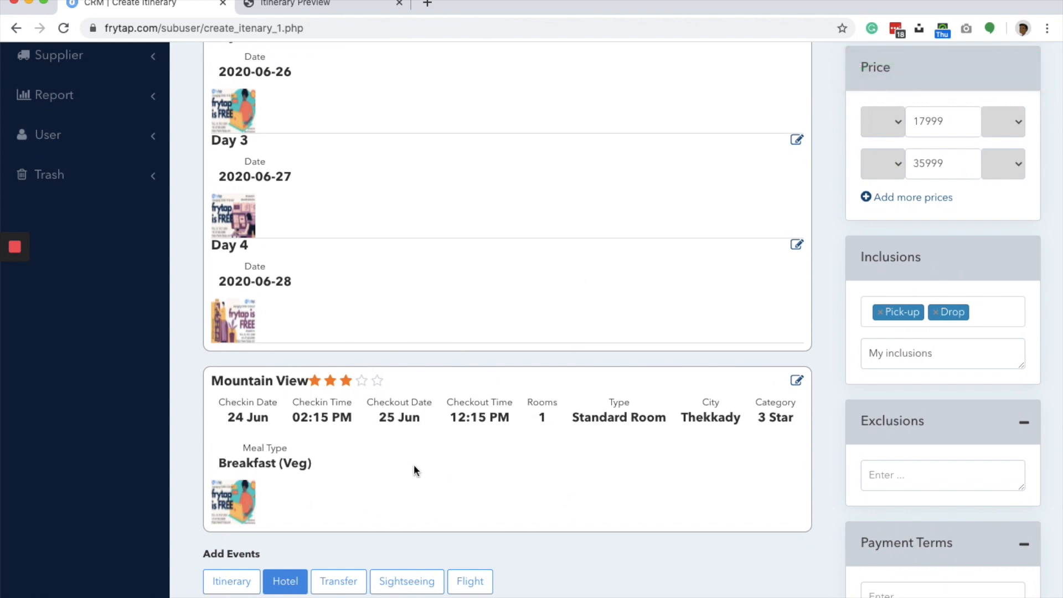
scroll(414, 462, down, 3)
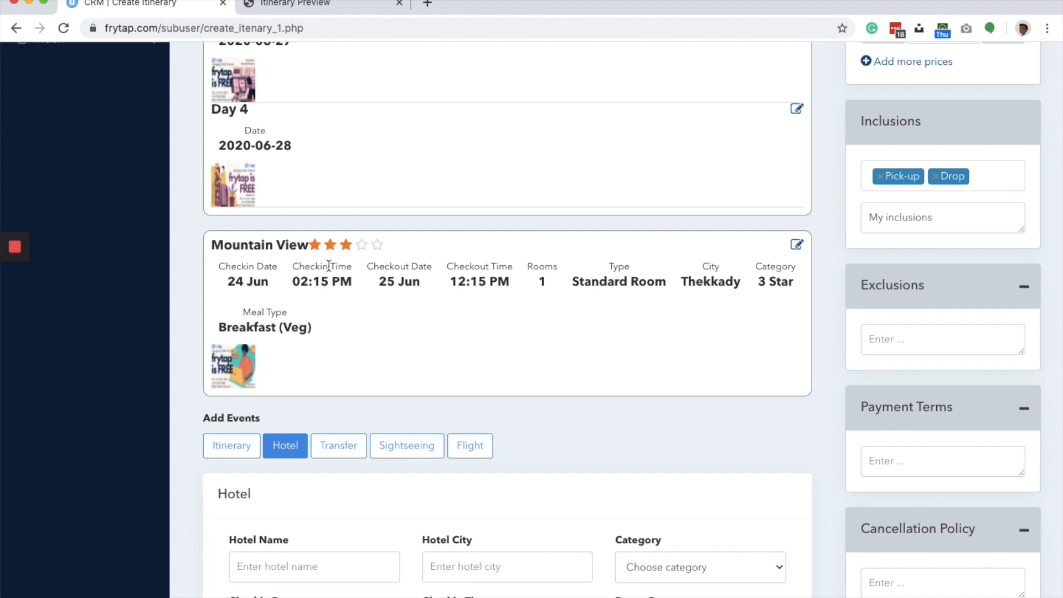
triple_click(707, 287)
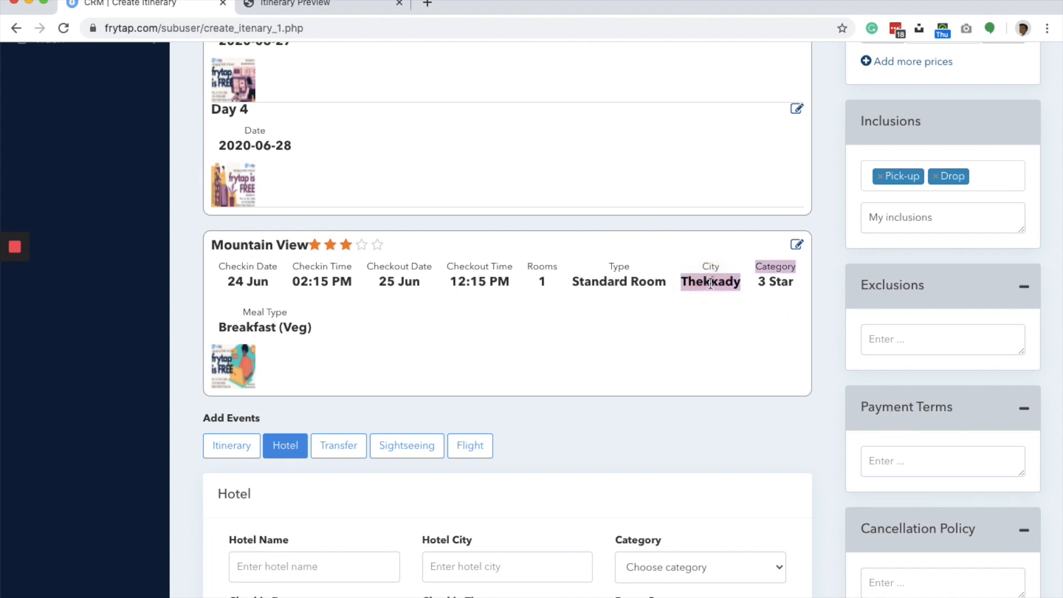
click(271, 297)
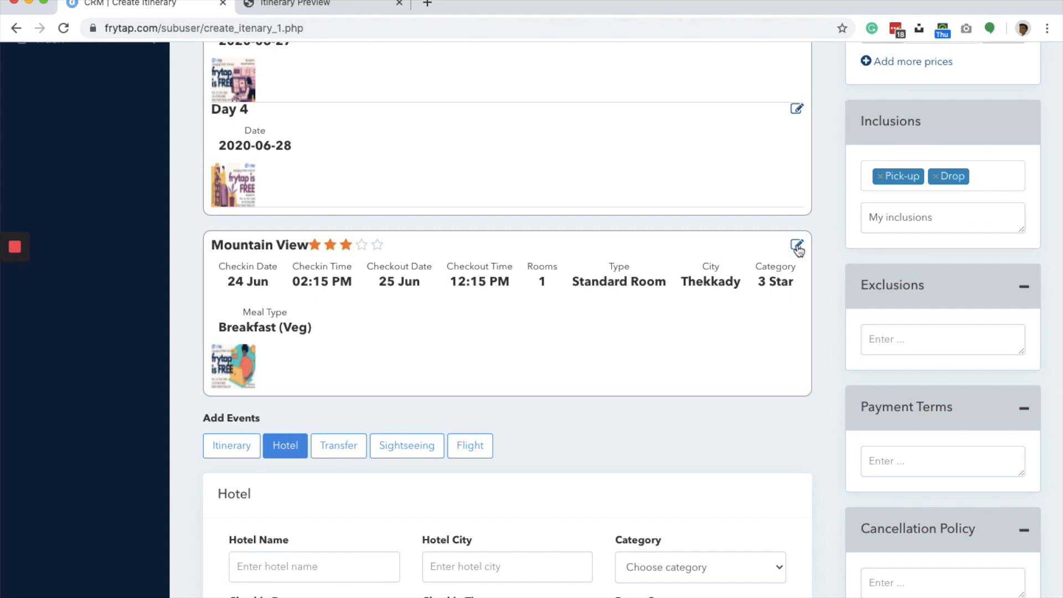
scroll(533, 391, down, 4)
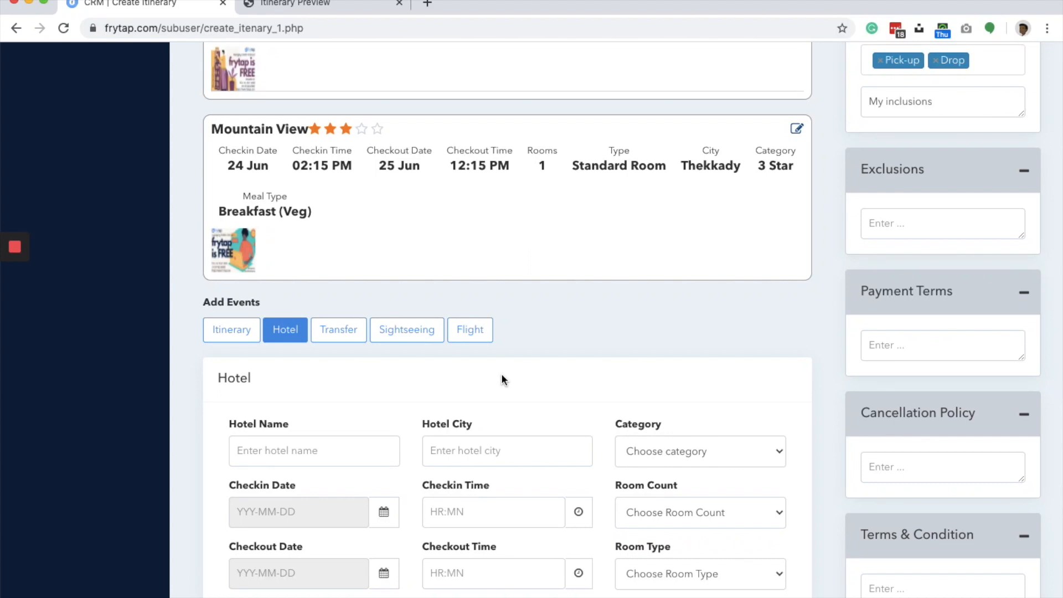
scroll(501, 379, down, 5)
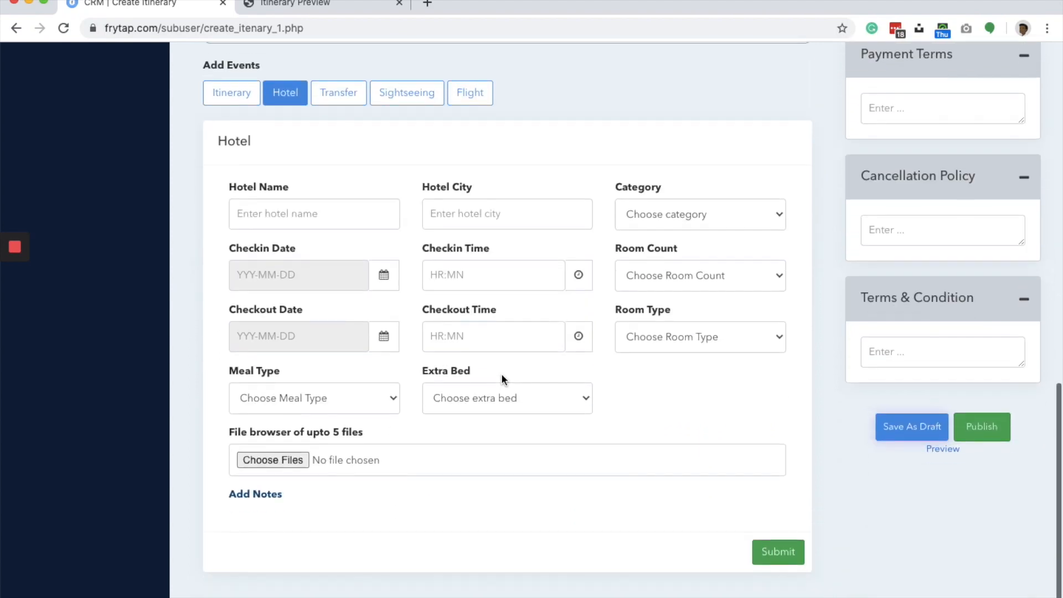
click(880, 420)
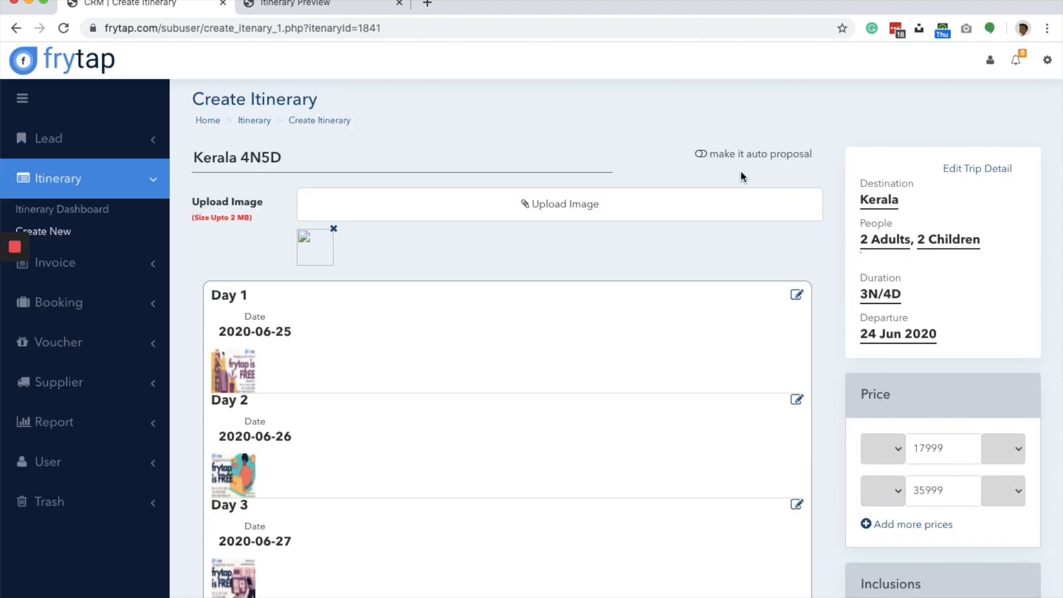
- Upload frytap is FREE.png as the cover image of the Kerala 4N5D itinerary
scroll(739, 173, down, 3)
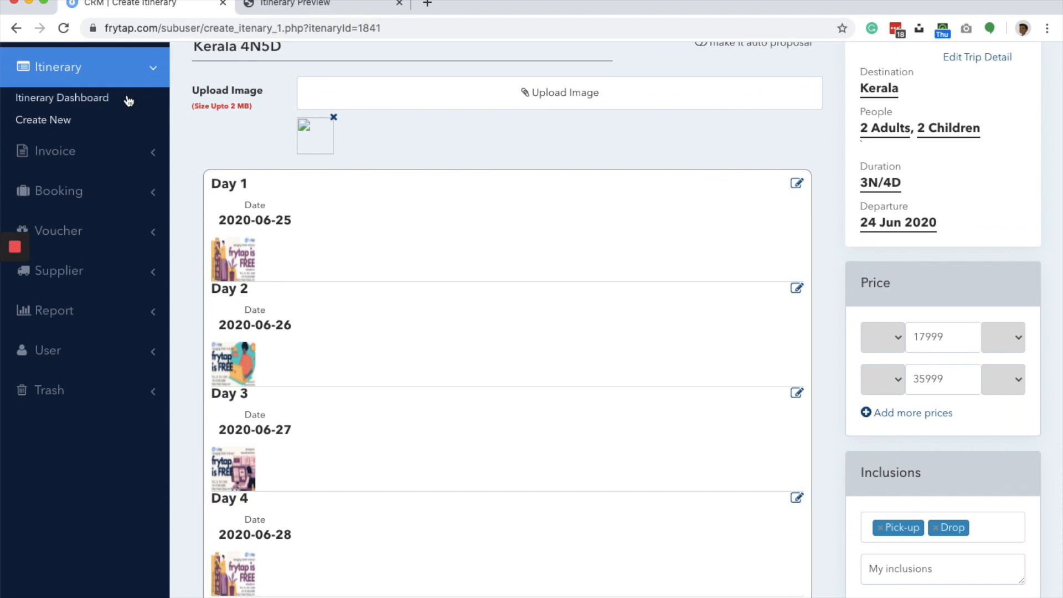
scroll(409, 168, up, 3)
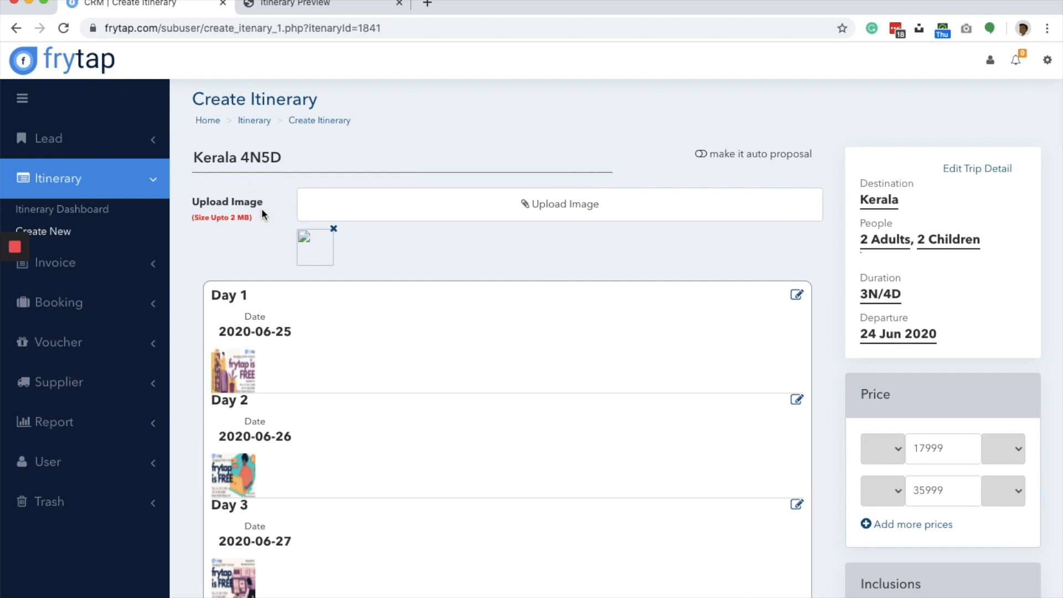
click(451, 210)
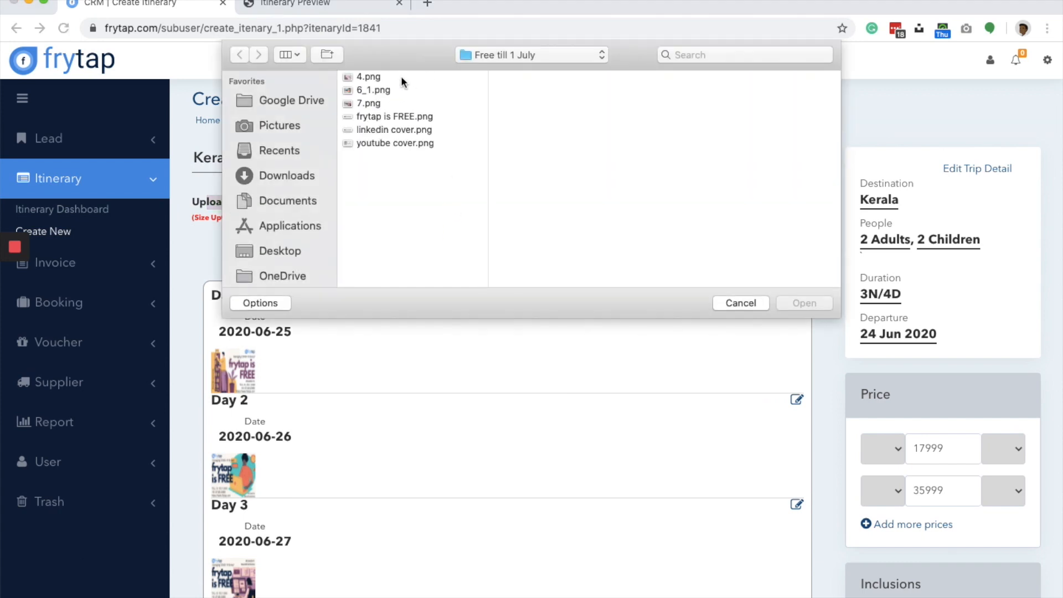
double_click(396, 115)
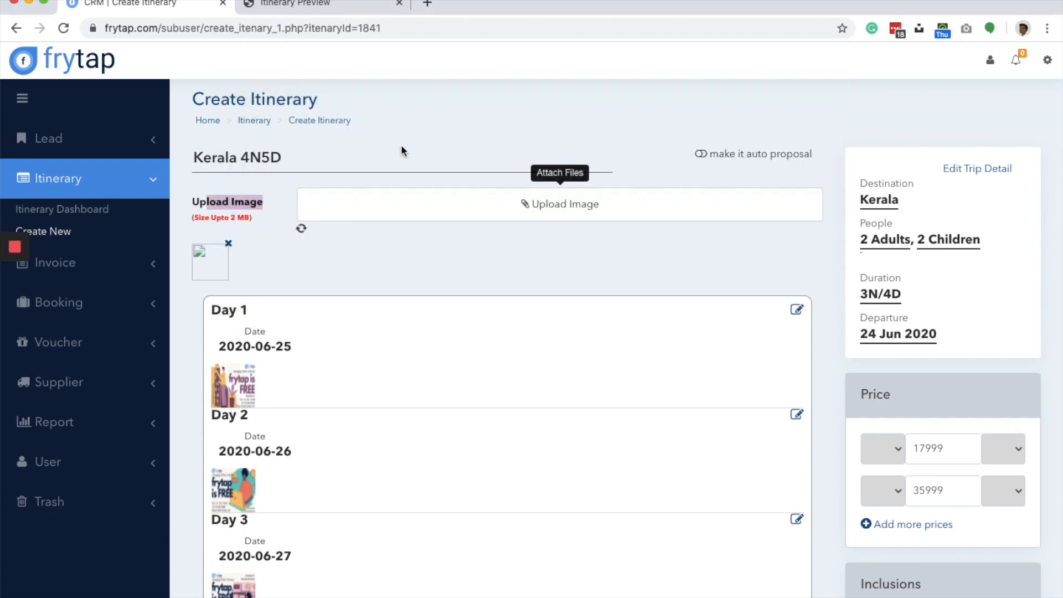
- Preview the itinerary and examine its cover image, summary, package costs, day-wise entries, hotel details and inclusions
scroll(444, 272, down, 4)
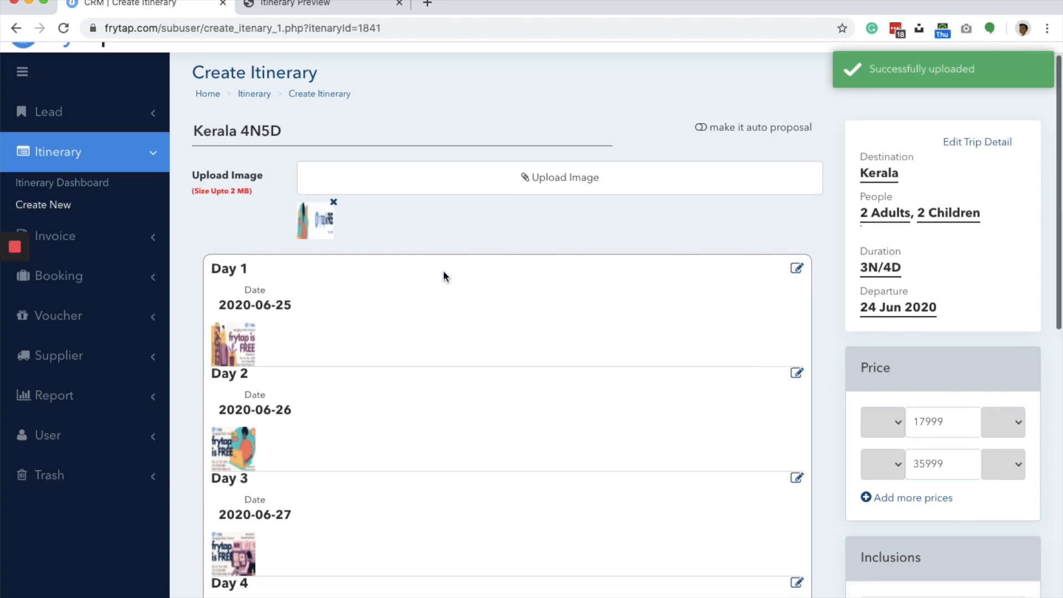
scroll(443, 271, down, 9)
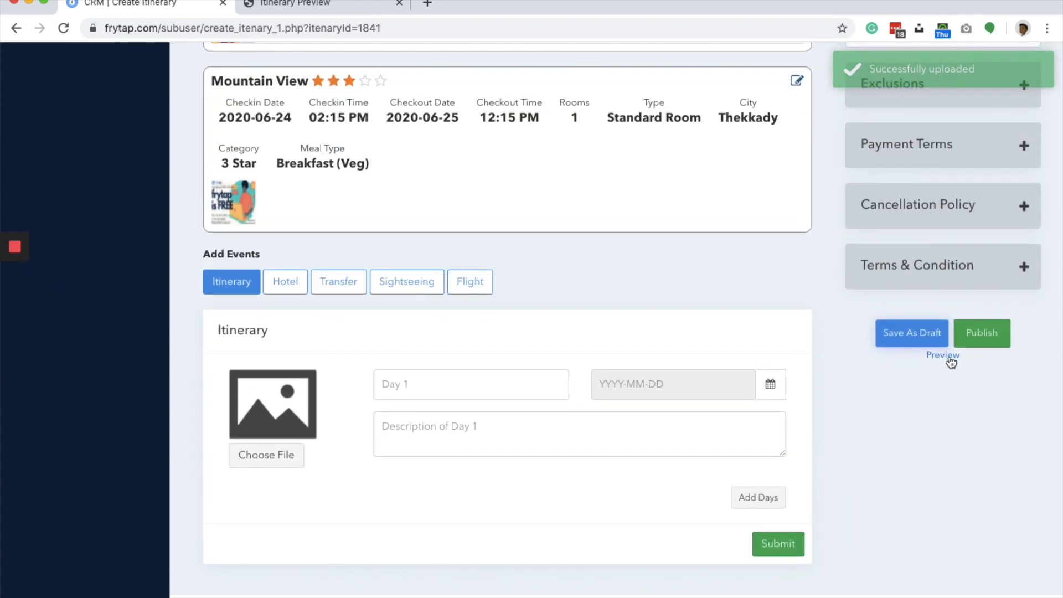
scroll(915, 181, up, 1)
scroll(915, 177, up, 2)
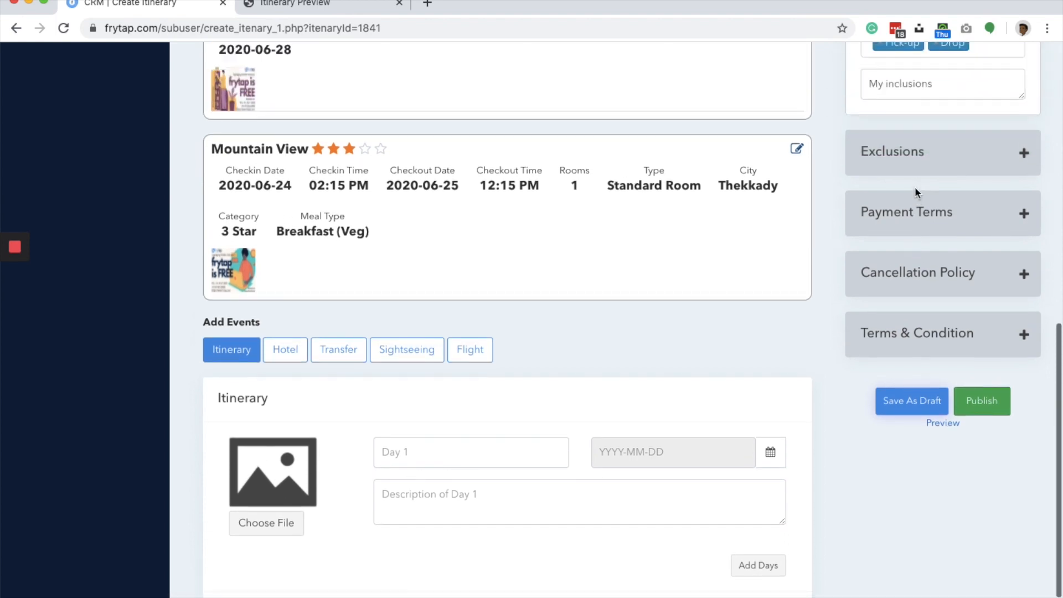
click(943, 424)
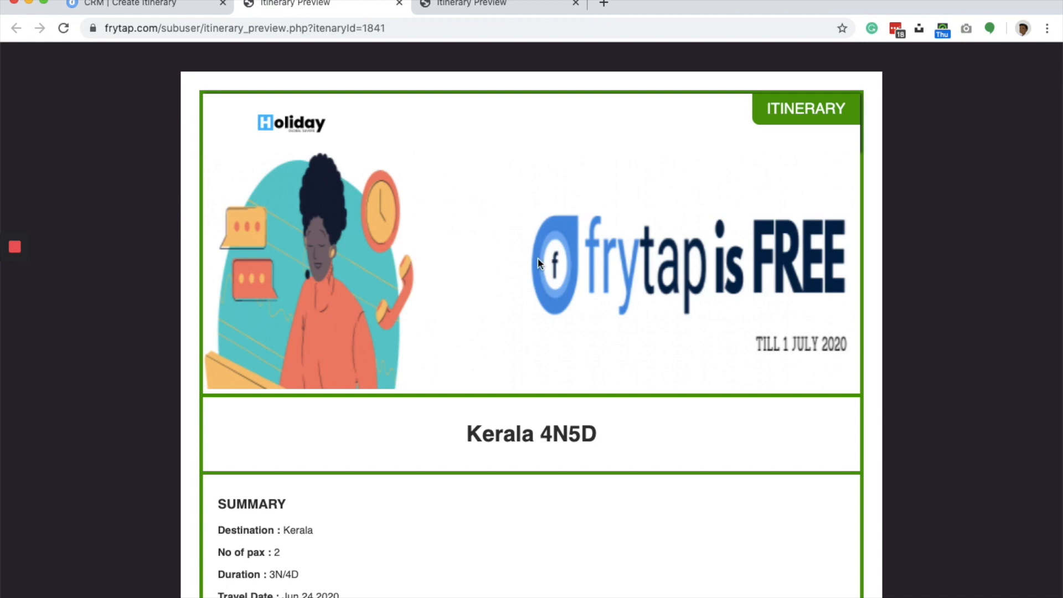
scroll(537, 257, down, 3)
scroll(540, 265, up, 3)
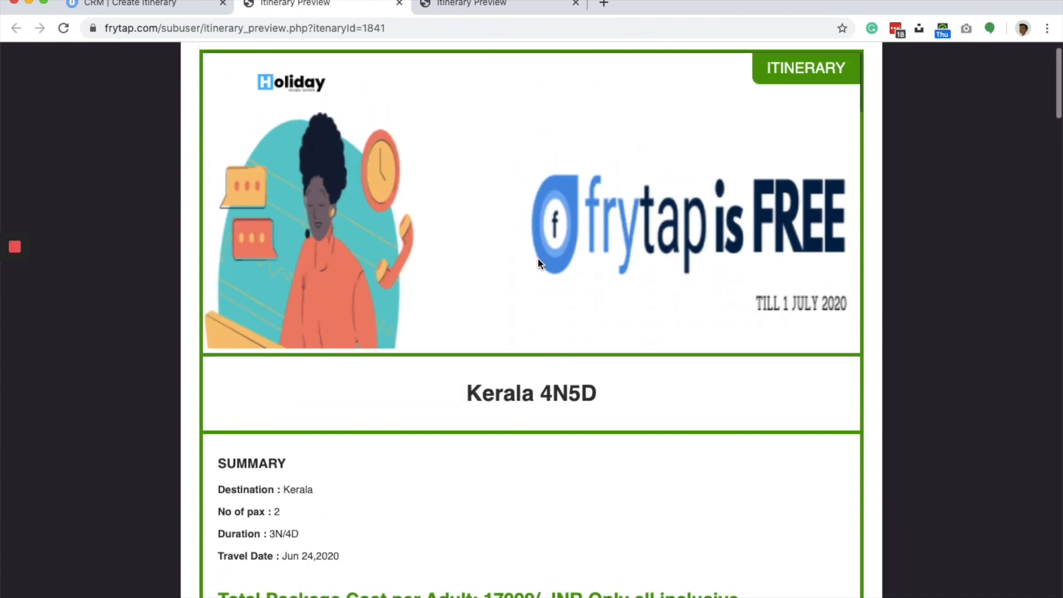
scroll(507, 258, down, 3)
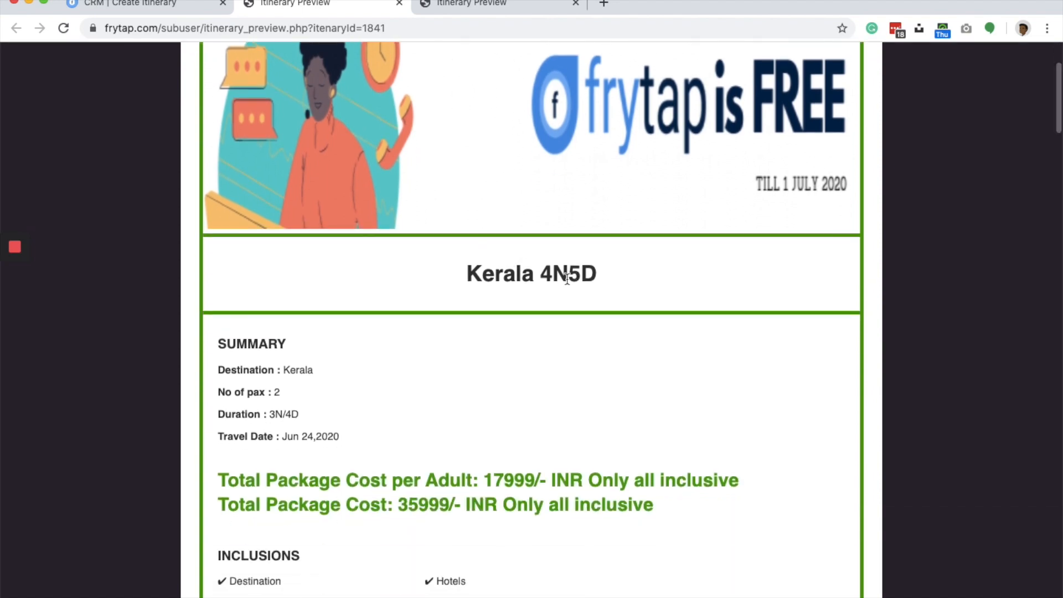
scroll(598, 302, down, 3)
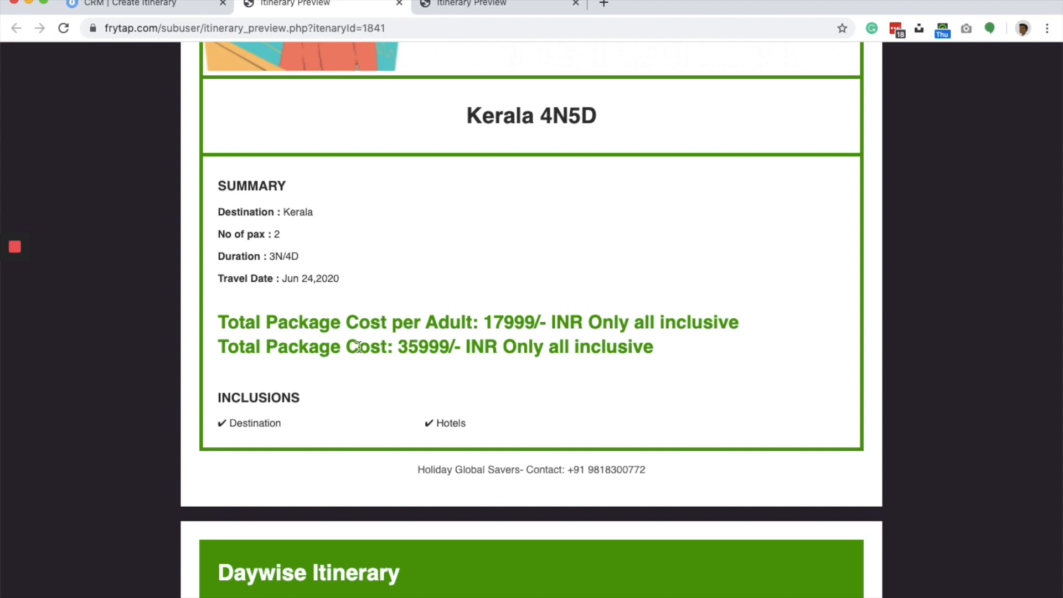
scroll(494, 317, down, 3)
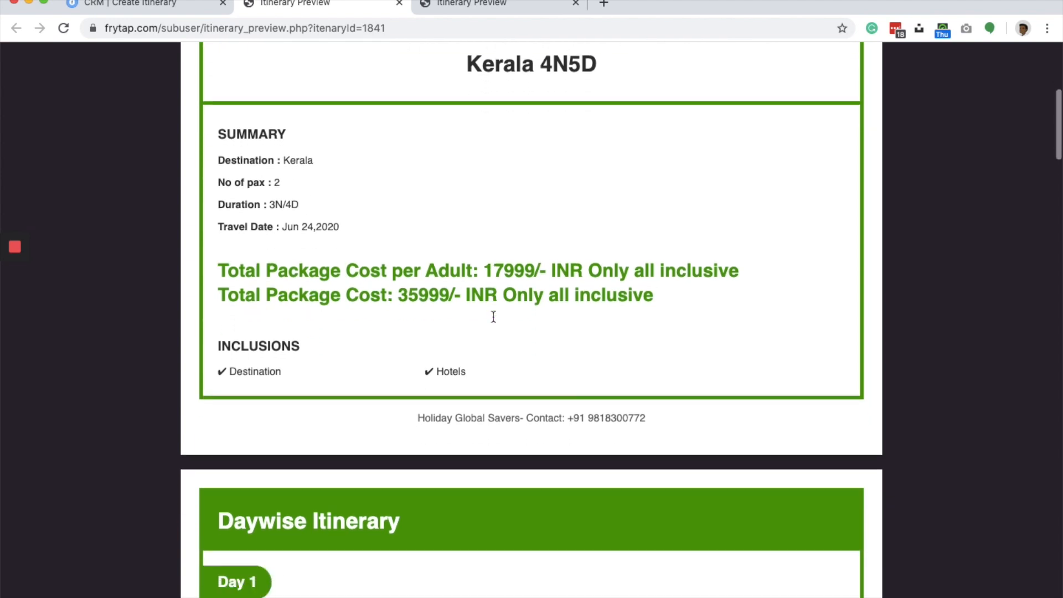
scroll(422, 339, down, 7)
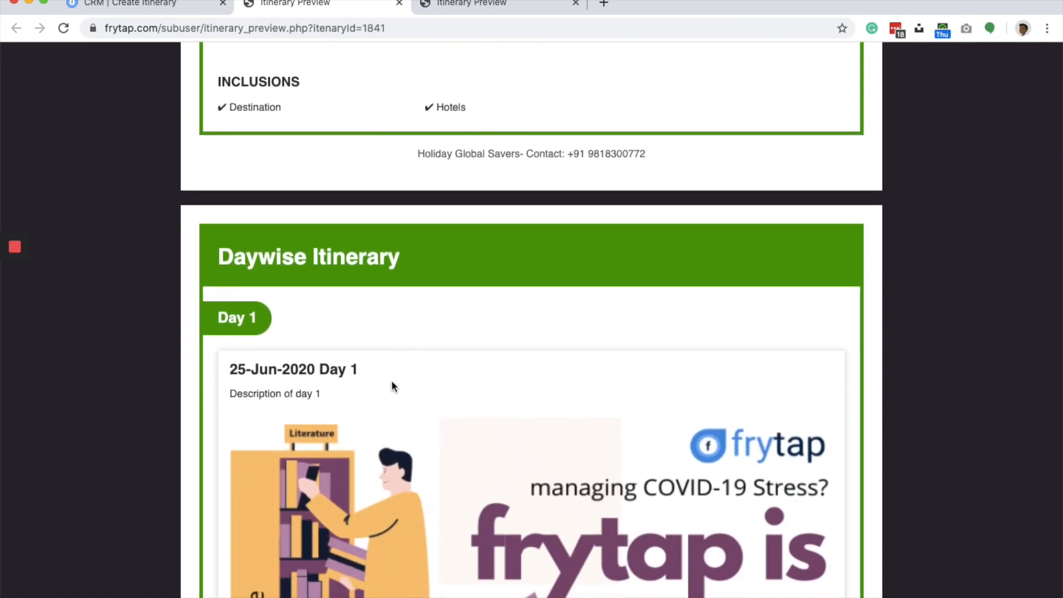
scroll(391, 381, down, 20)
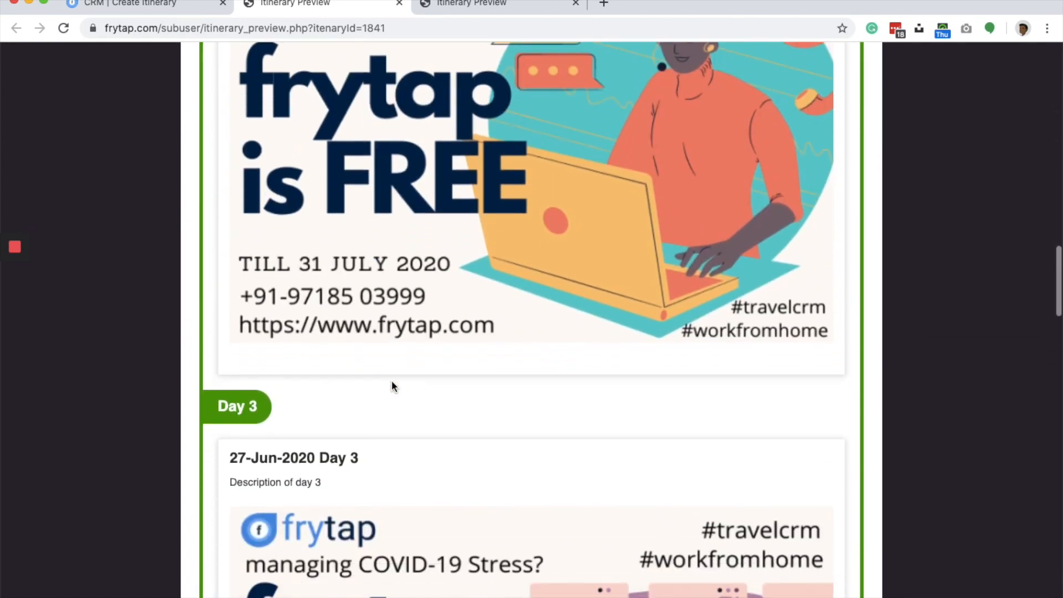
scroll(392, 386, down, 6)
scroll(325, 313, down, 20)
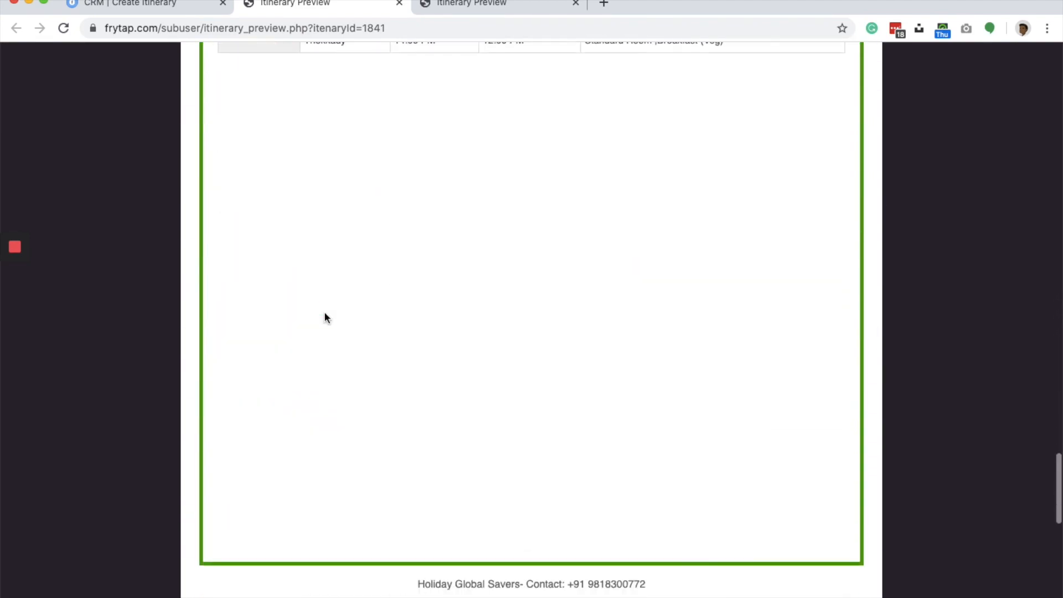
scroll(325, 317, up, 4)
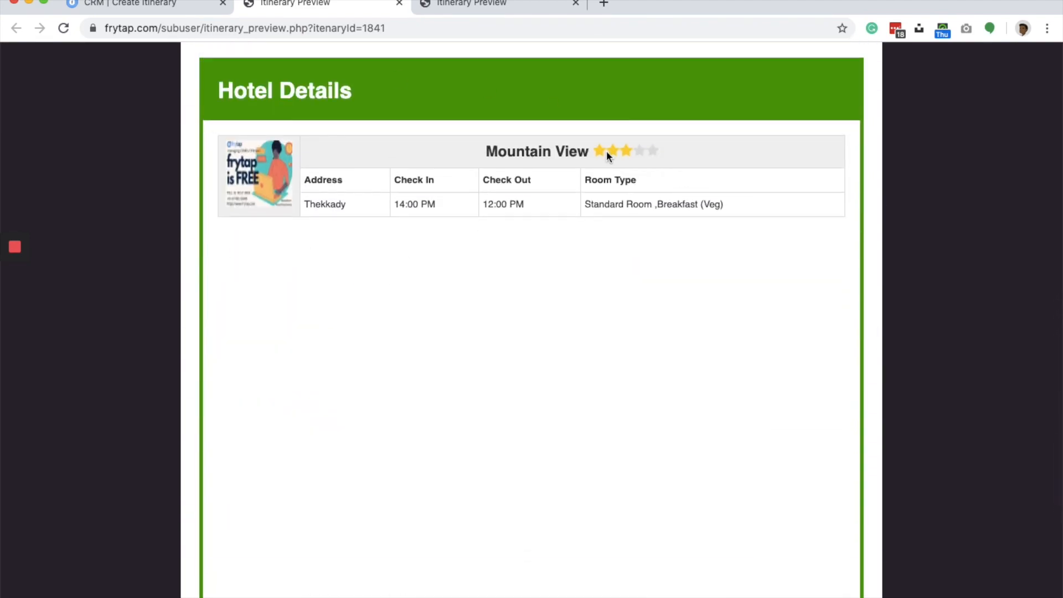
scroll(409, 235, down, 18)
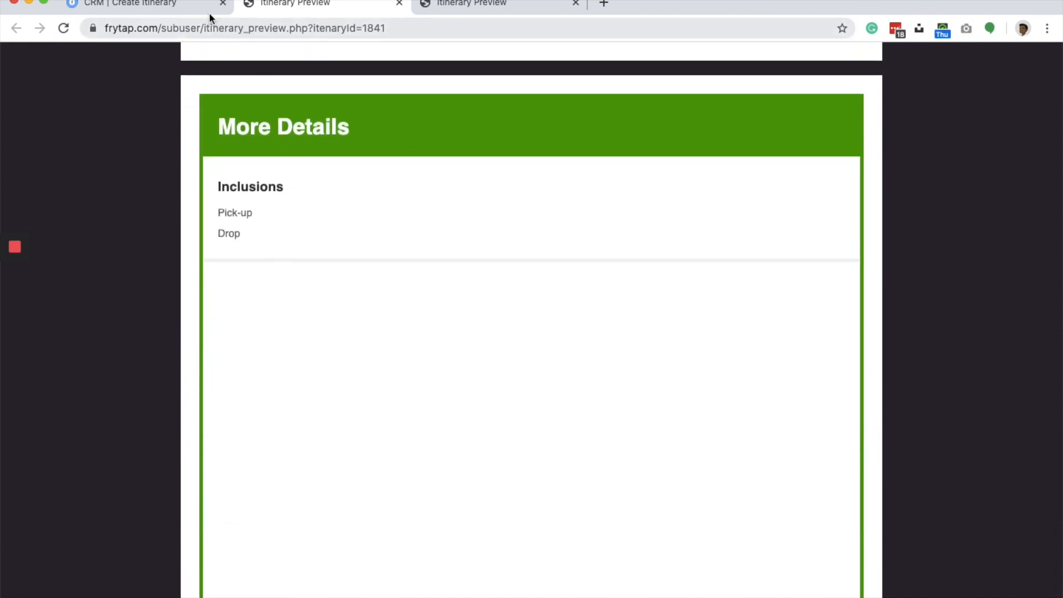
- Return to the itinerary editor and start a car transfer event with Airport as the pickup and Hotel as the drop
click(173, 10)
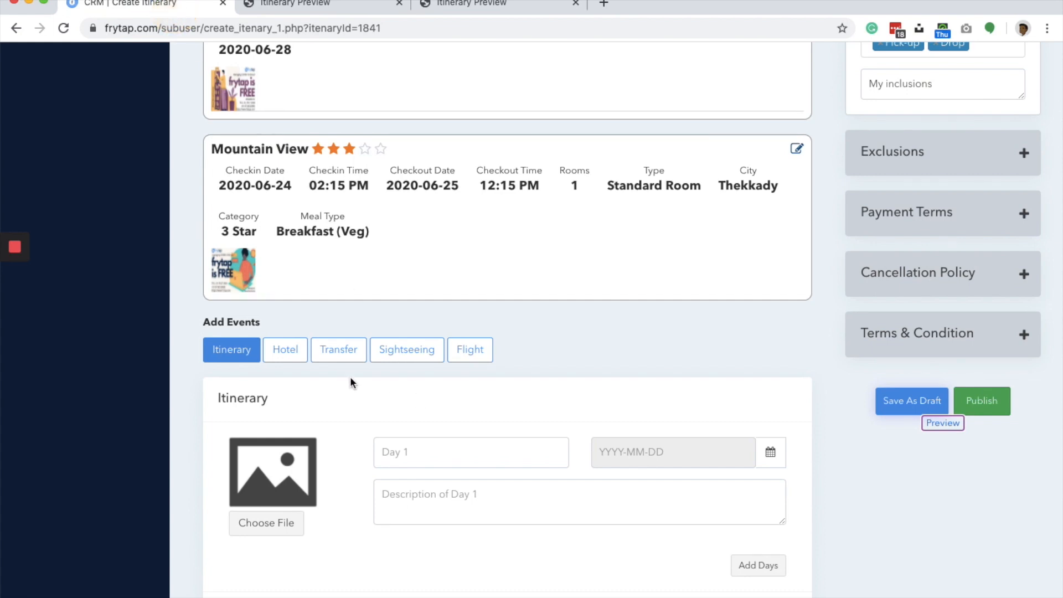
click(344, 353)
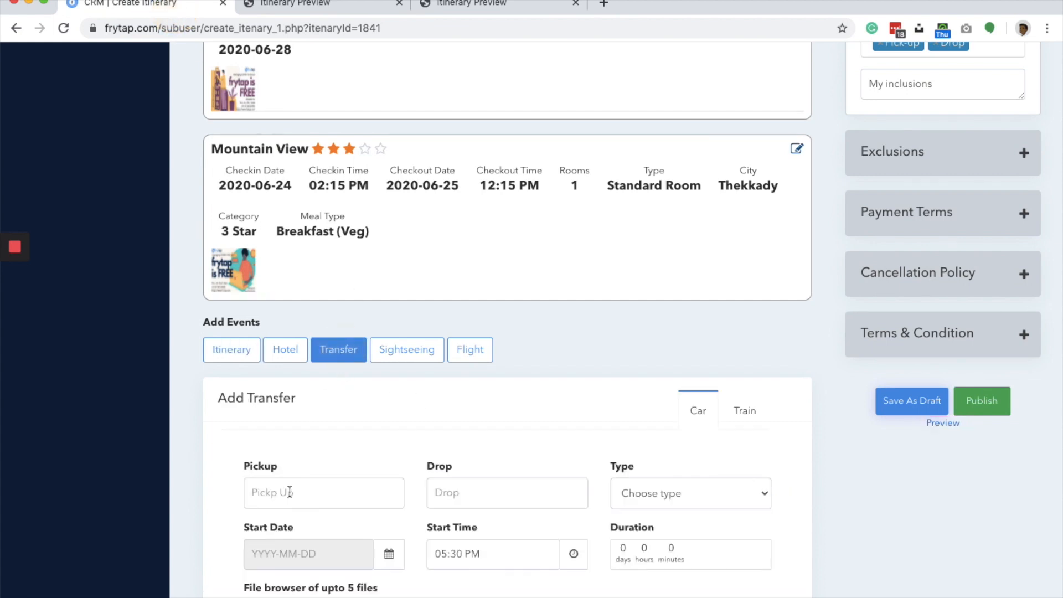
scroll(310, 470, down, 5)
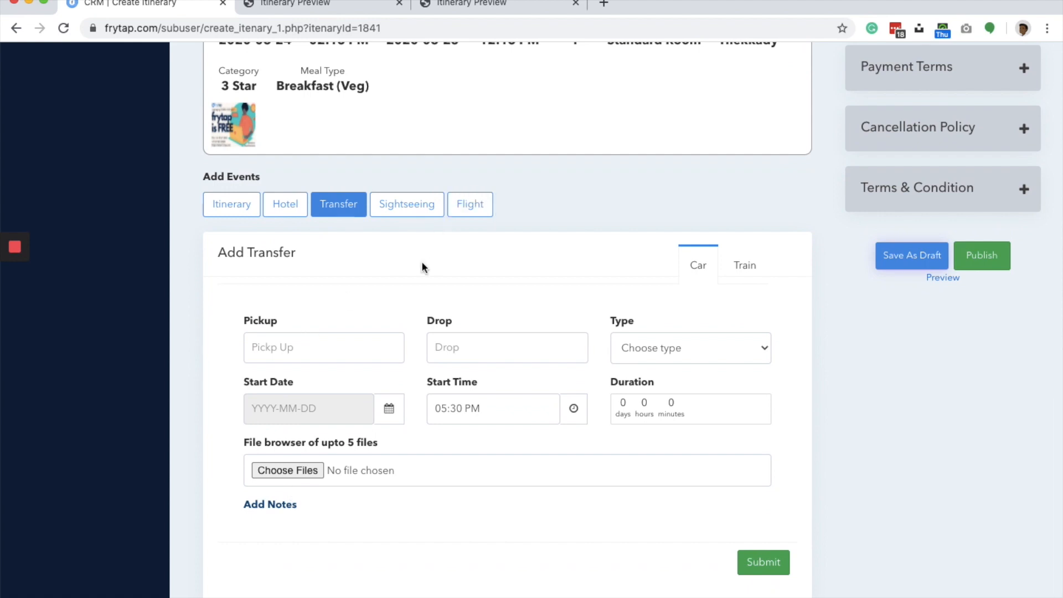
click(313, 347)
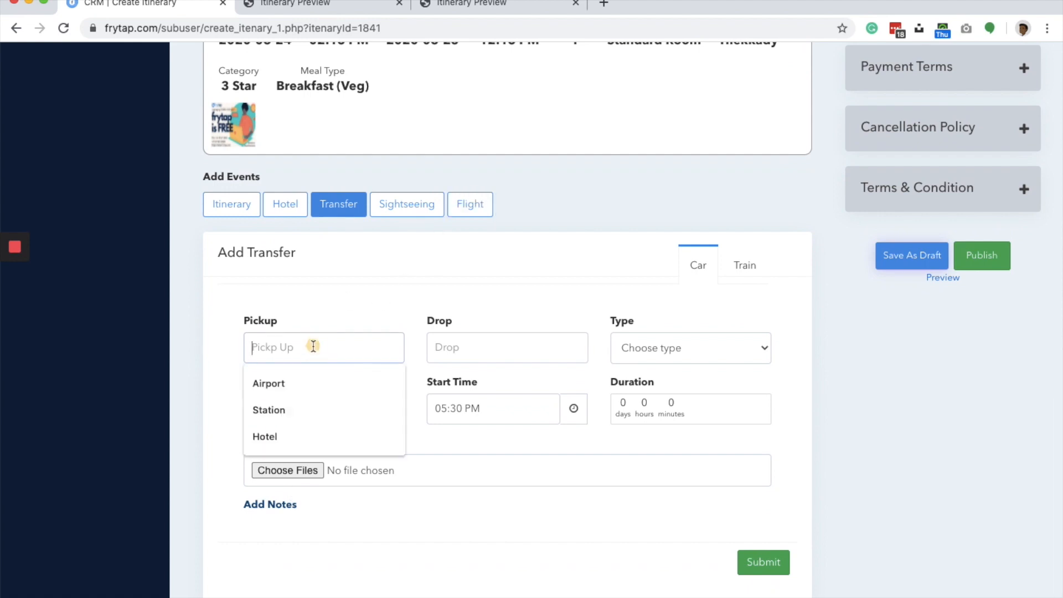
click(286, 378)
click(484, 334)
click(469, 383)
- Try the Car Rental transfer type, then set the type to Cab
click(653, 359)
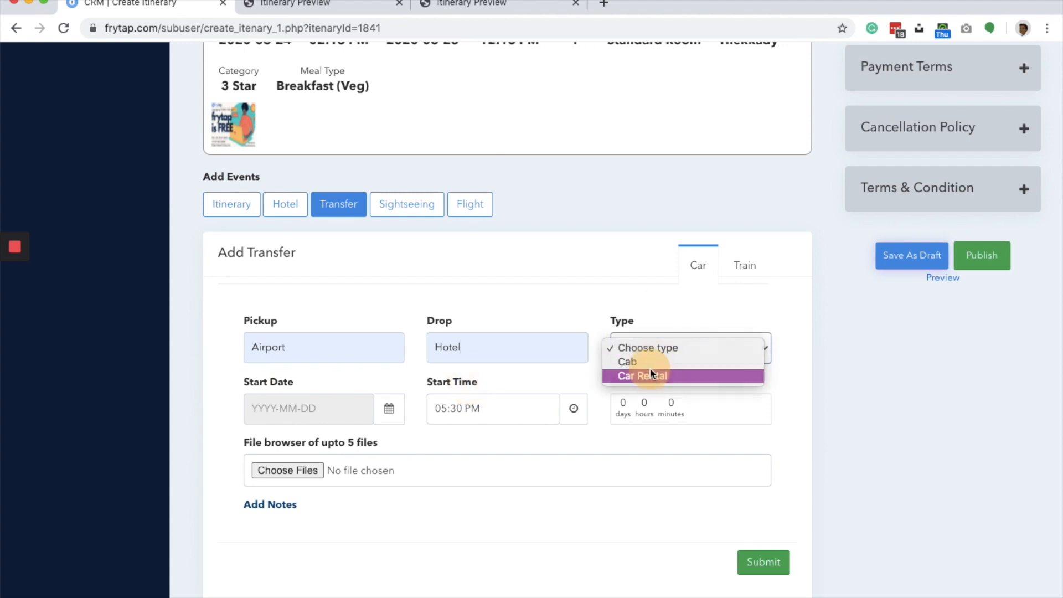
click(650, 371)
click(649, 344)
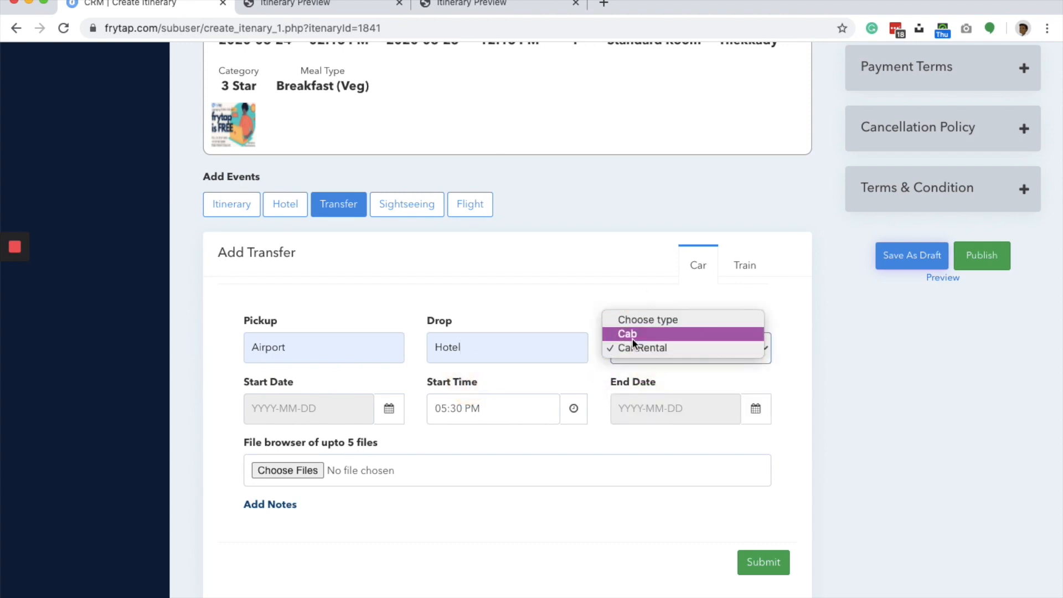
click(633, 336)
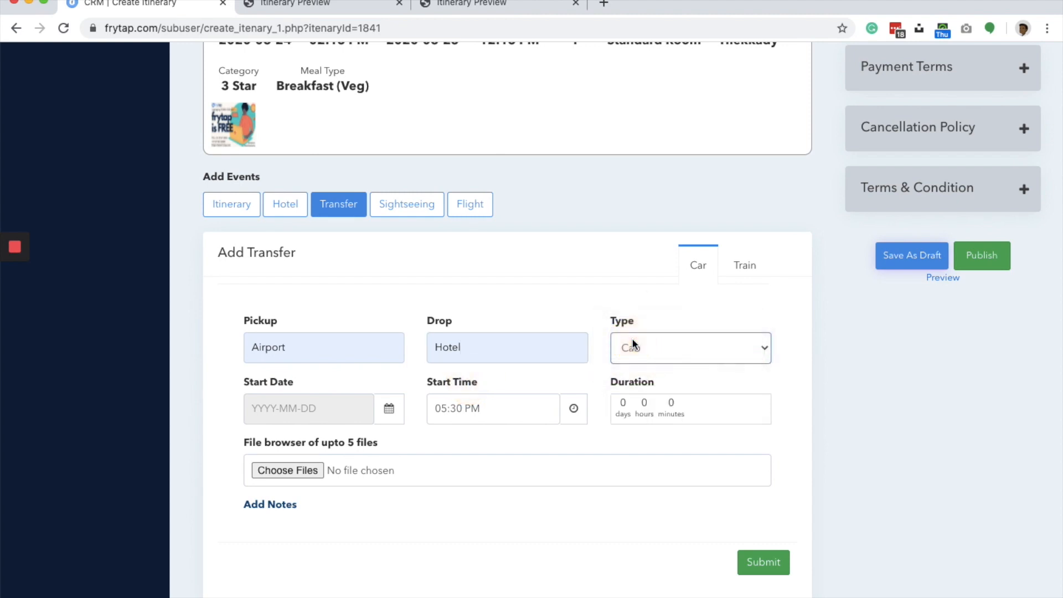
- Set the cab transfer's start date to 2020-06-25 and its start time to 08:30 AM
click(311, 408)
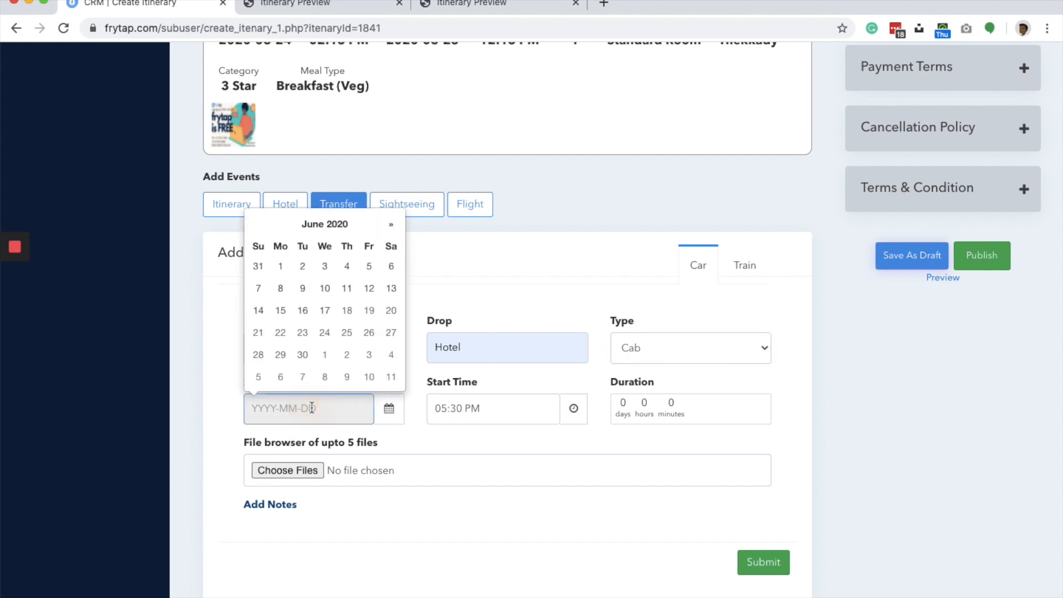
click(347, 333)
click(487, 398)
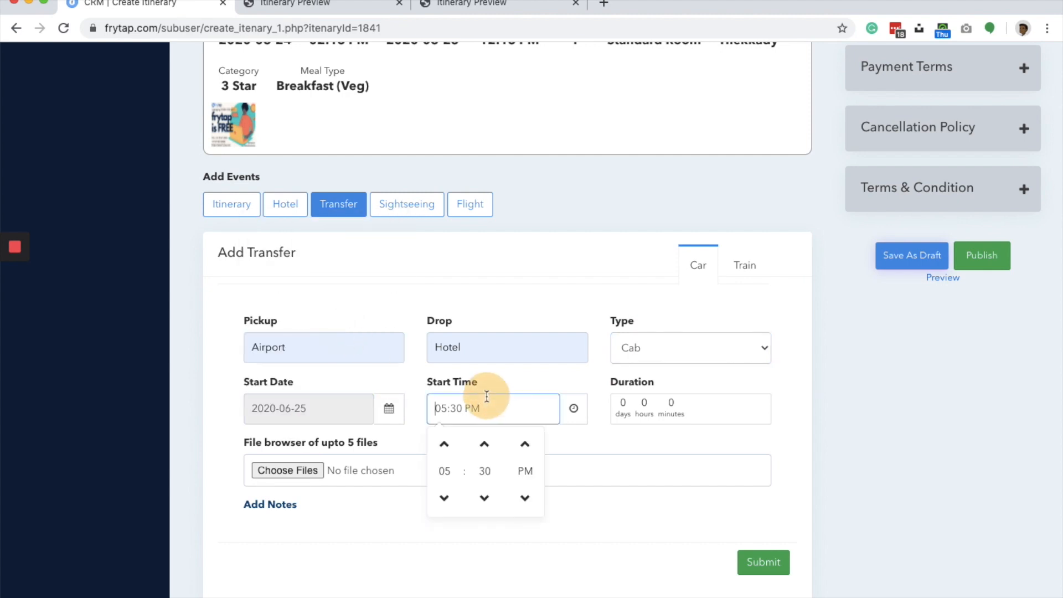
click(444, 498)
click(444, 498)
click(444, 497)
click(444, 498)
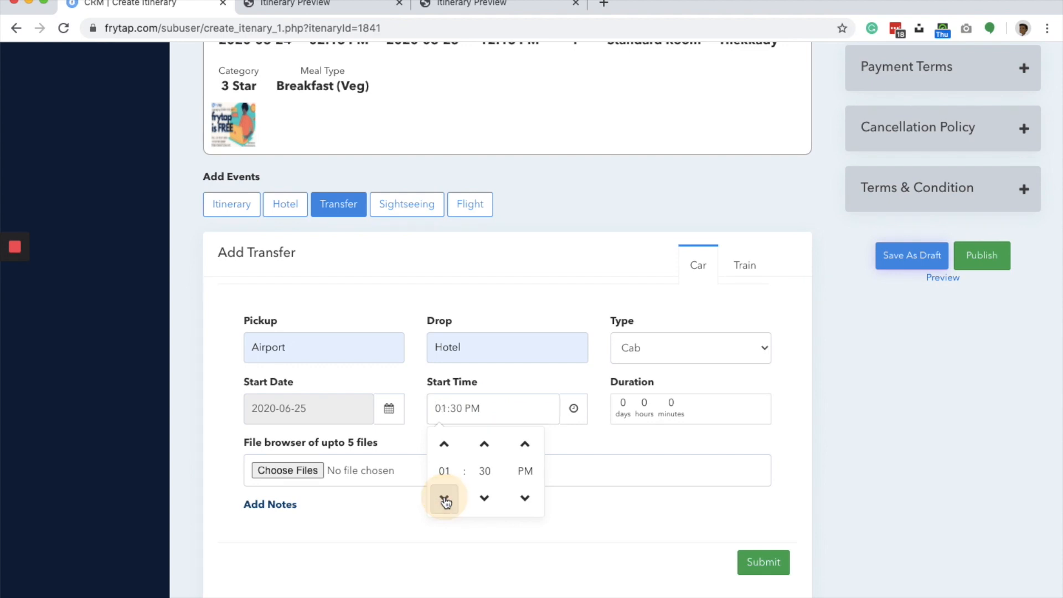
click(441, 443)
click(441, 443)
click(441, 443)
click(441, 443)
click(441, 443)
click(442, 443)
click(442, 443)
click(525, 497)
click(509, 379)
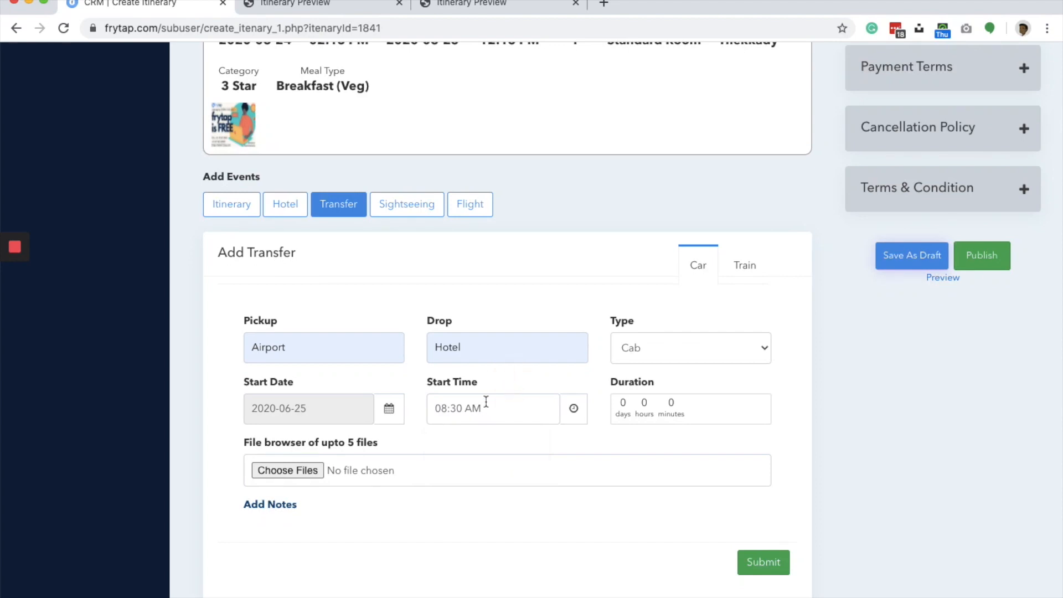
- Set the transfer's duration to 2 hours 10 minutes and submit the cab event
click(656, 416)
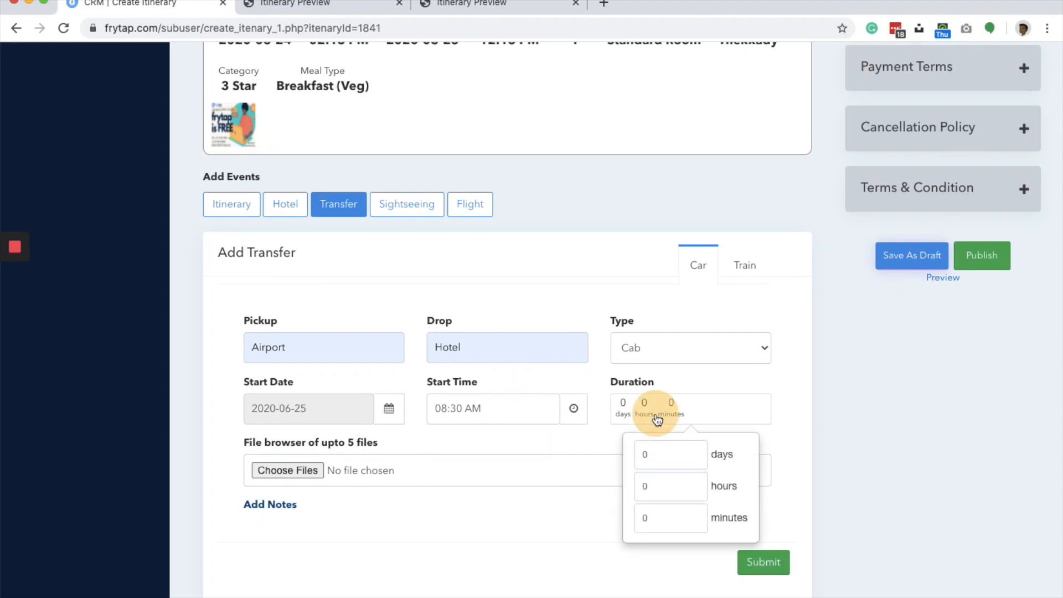
click(664, 495)
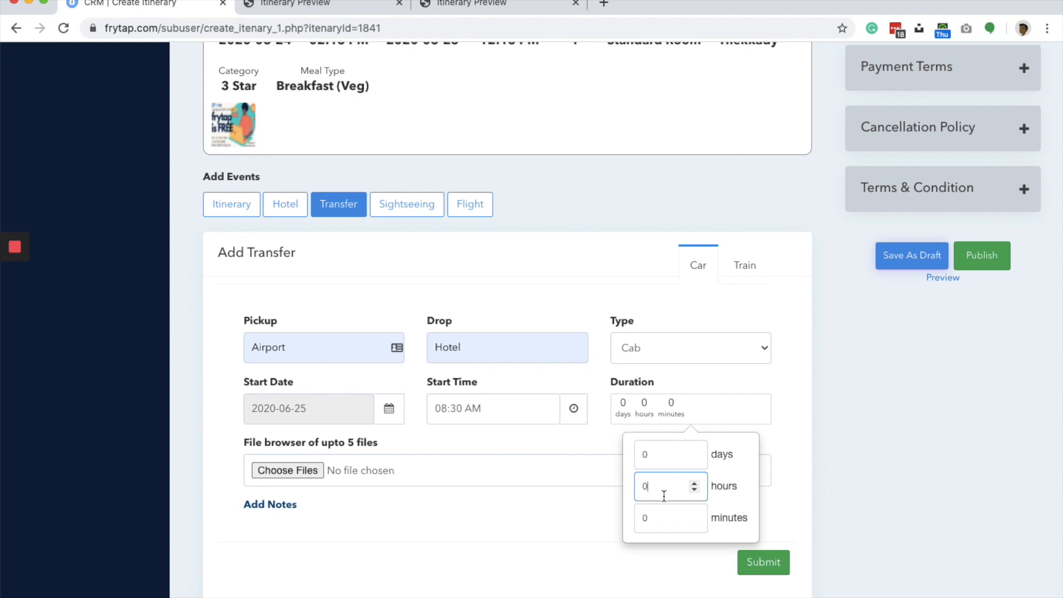
key(super+a)
text(2)
click(687, 516)
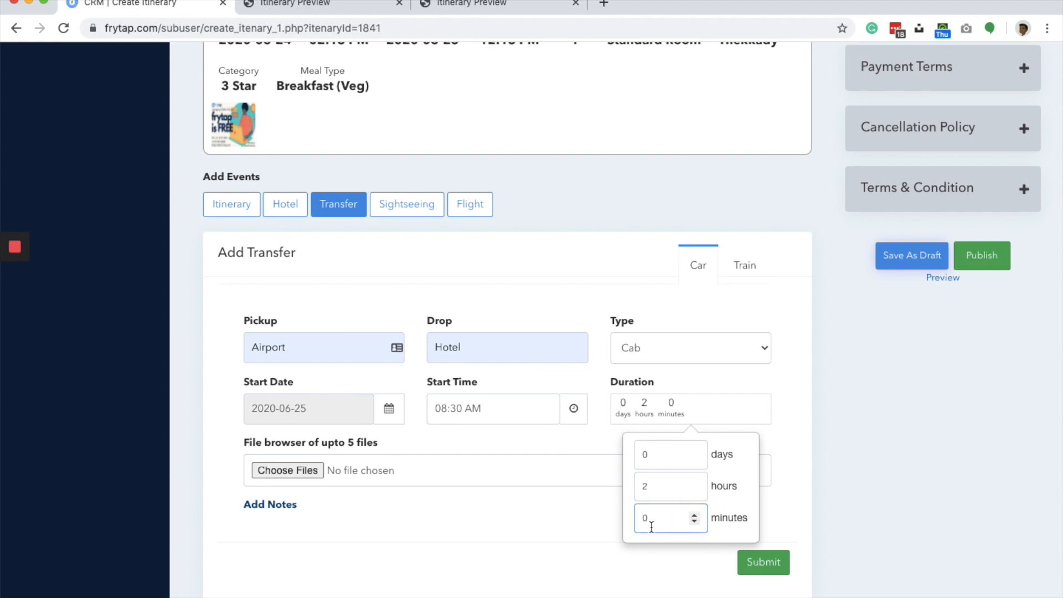
key(super+a)
text(10)
click(664, 419)
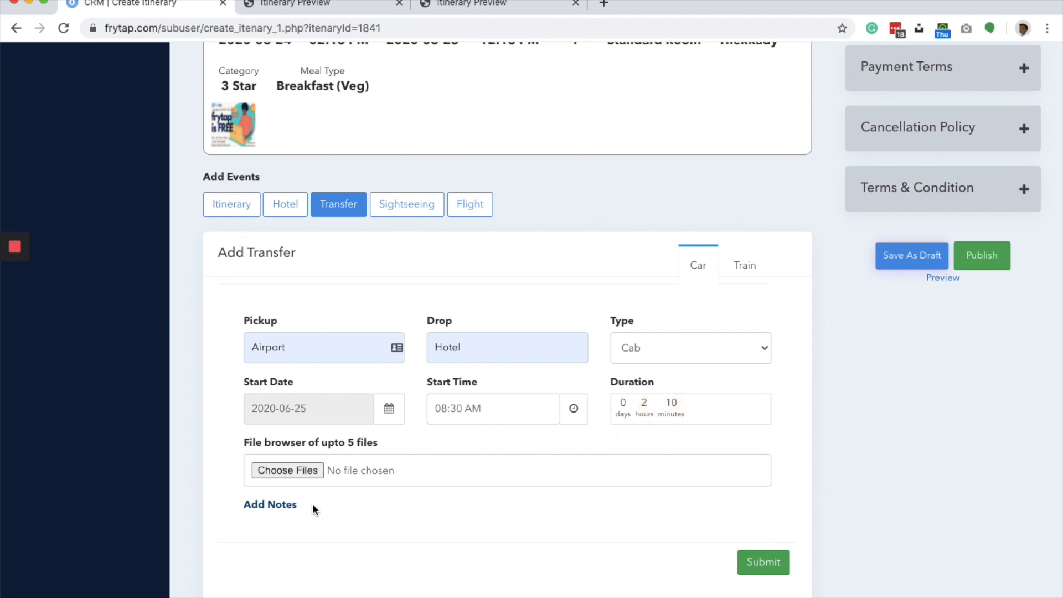
click(760, 563)
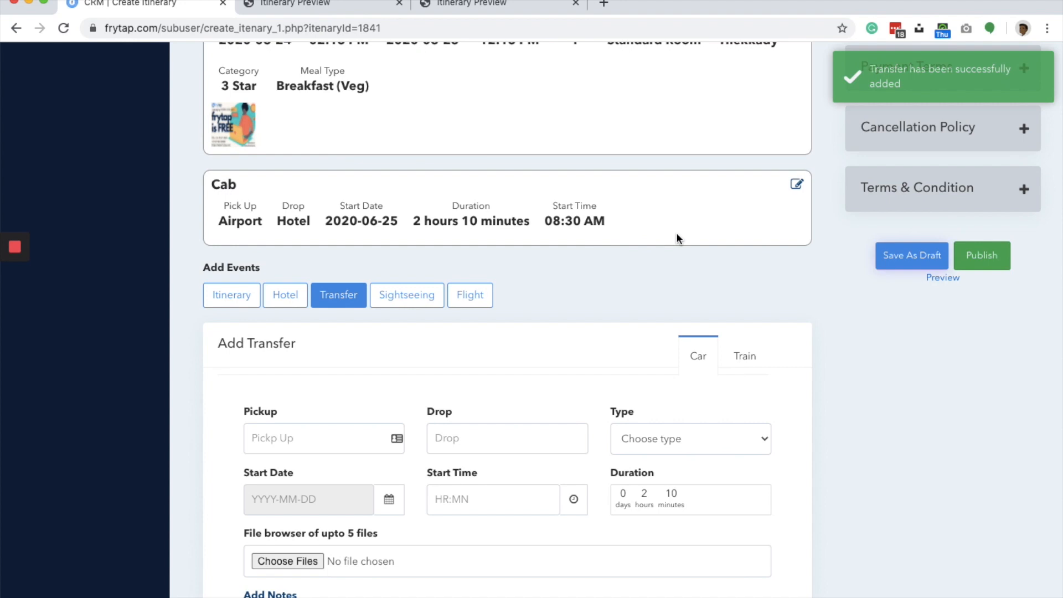
- Examine how the blank car transfer form's fields differ between the Car Rental and Cab types
scroll(644, 305, up, 1)
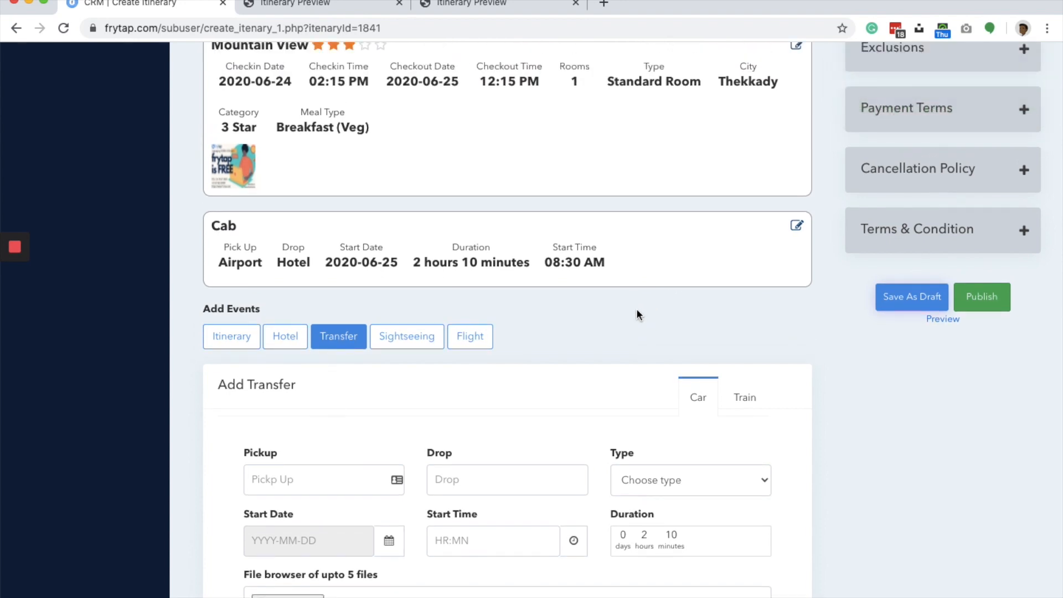
click(743, 397)
click(686, 396)
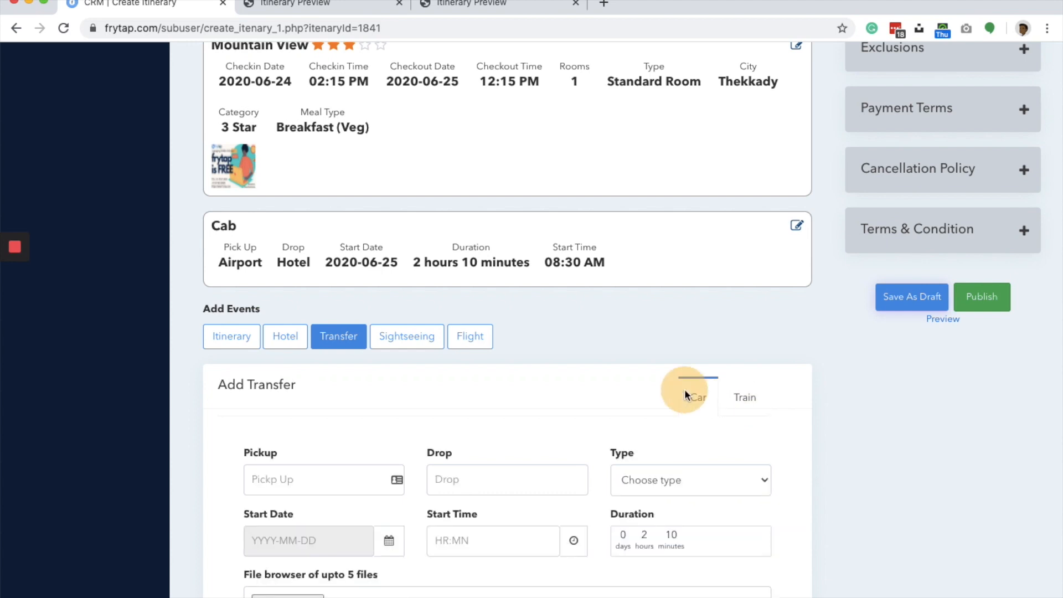
click(660, 480)
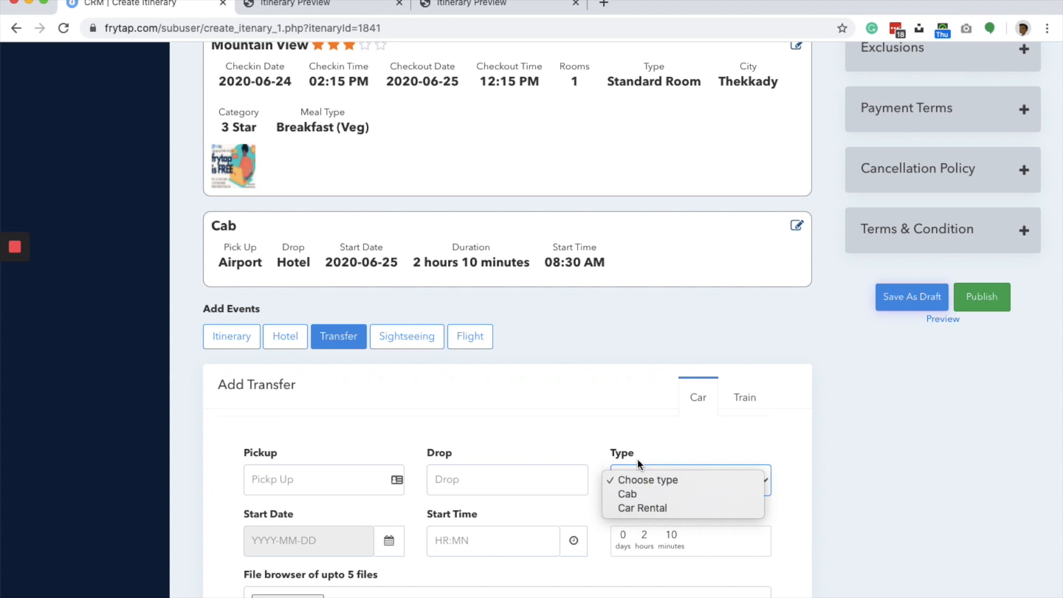
click(644, 508)
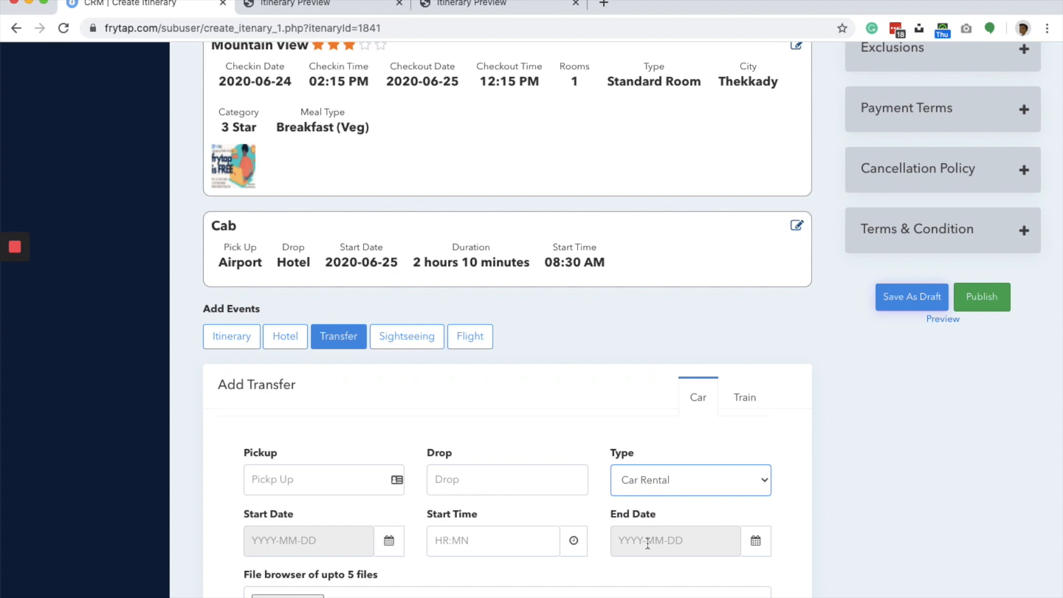
click(641, 478)
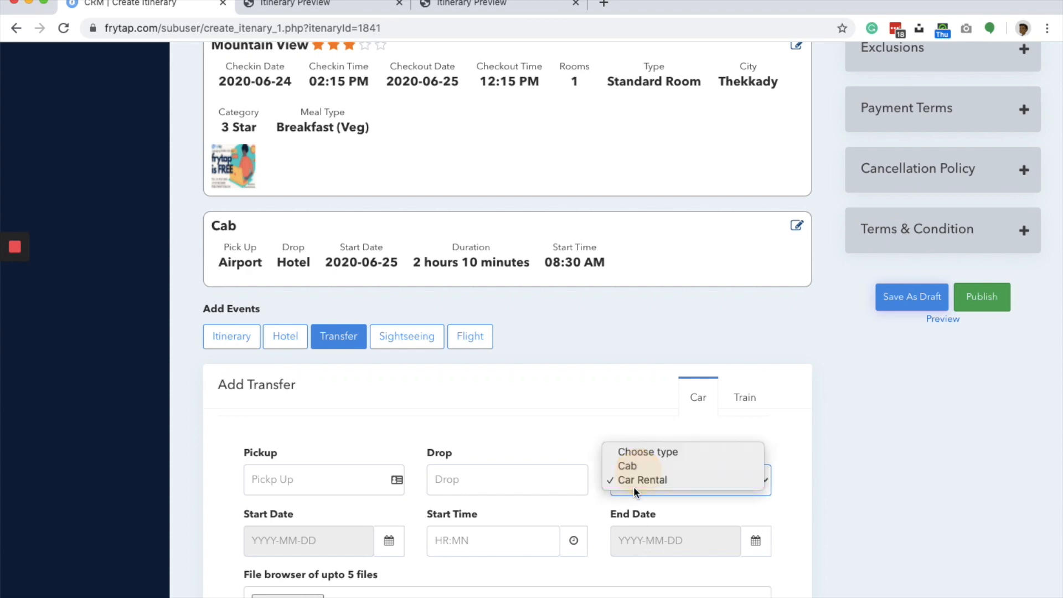
click(629, 463)
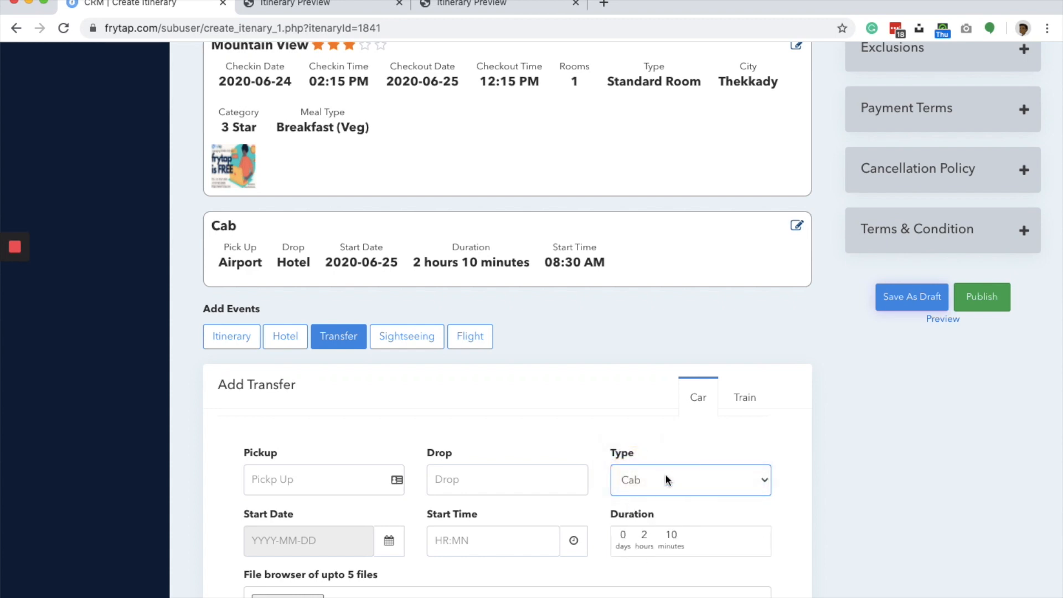
- Examine the train transfer form, including its end station, duration and start date fields
click(744, 397)
scroll(303, 426, down, 3)
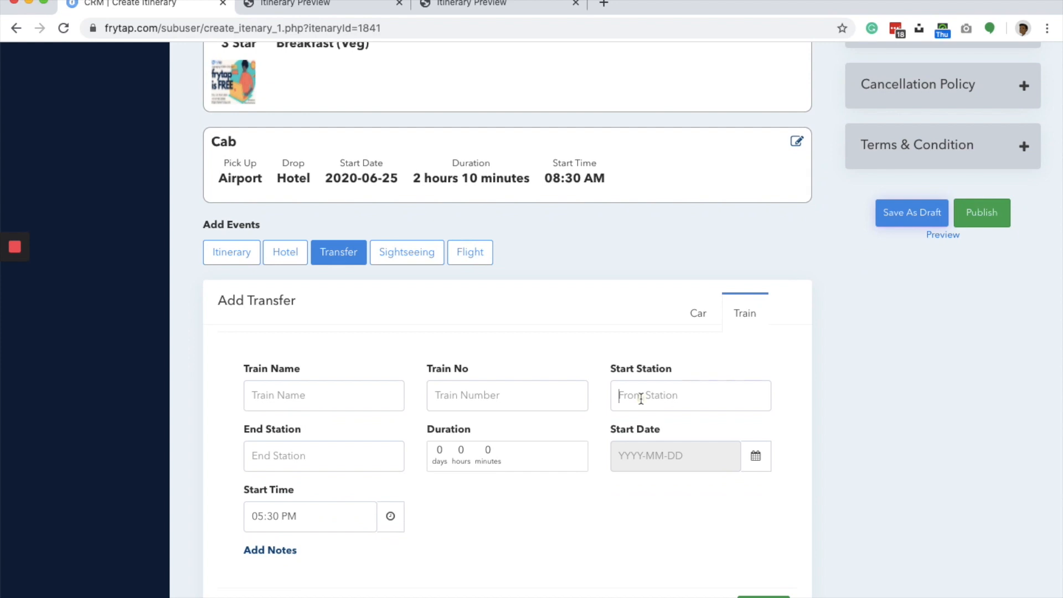
click(326, 463)
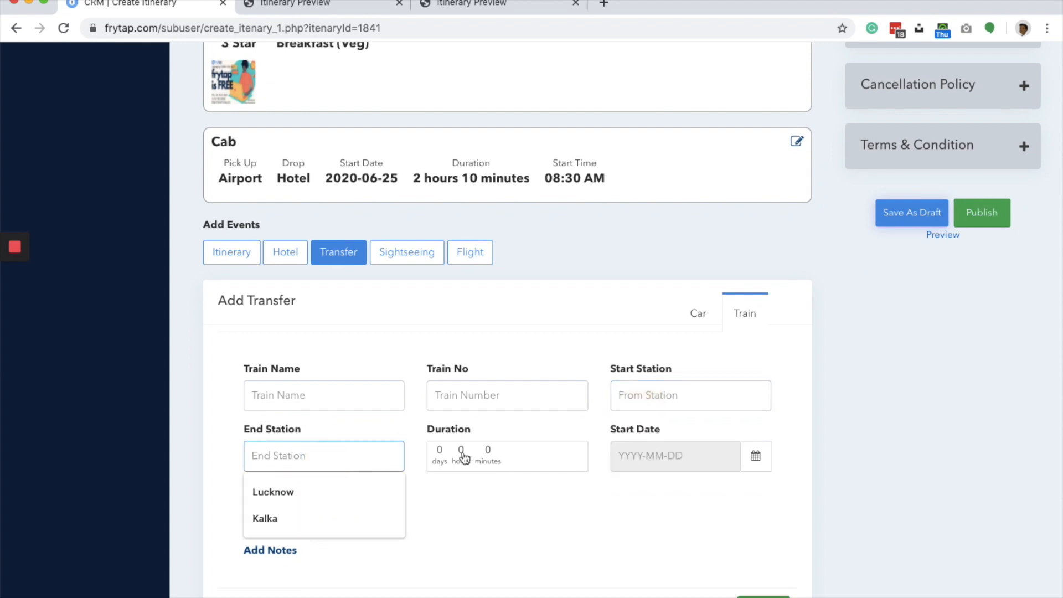
click(463, 458)
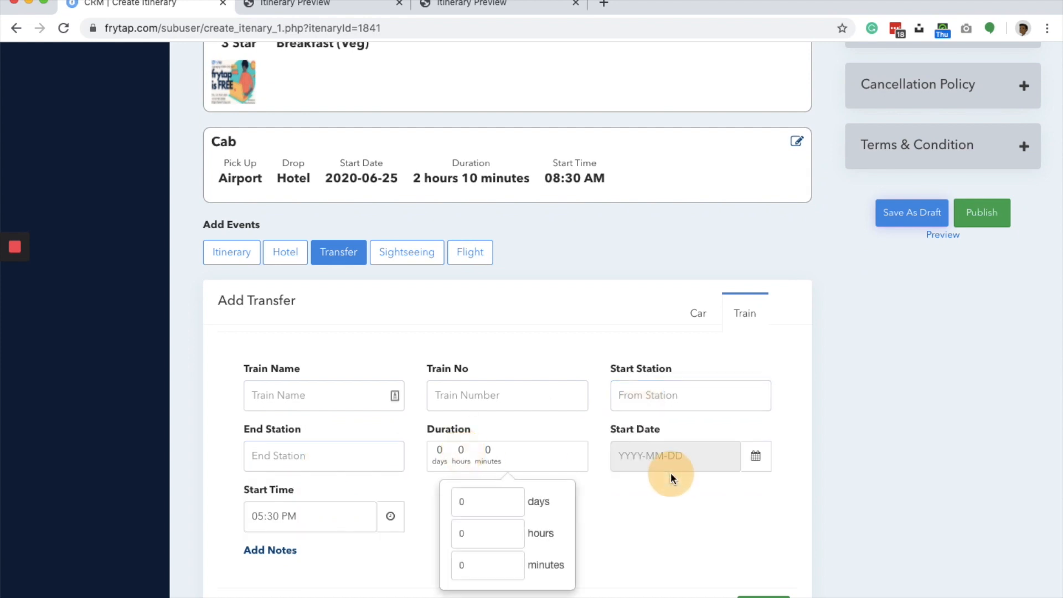
click(707, 456)
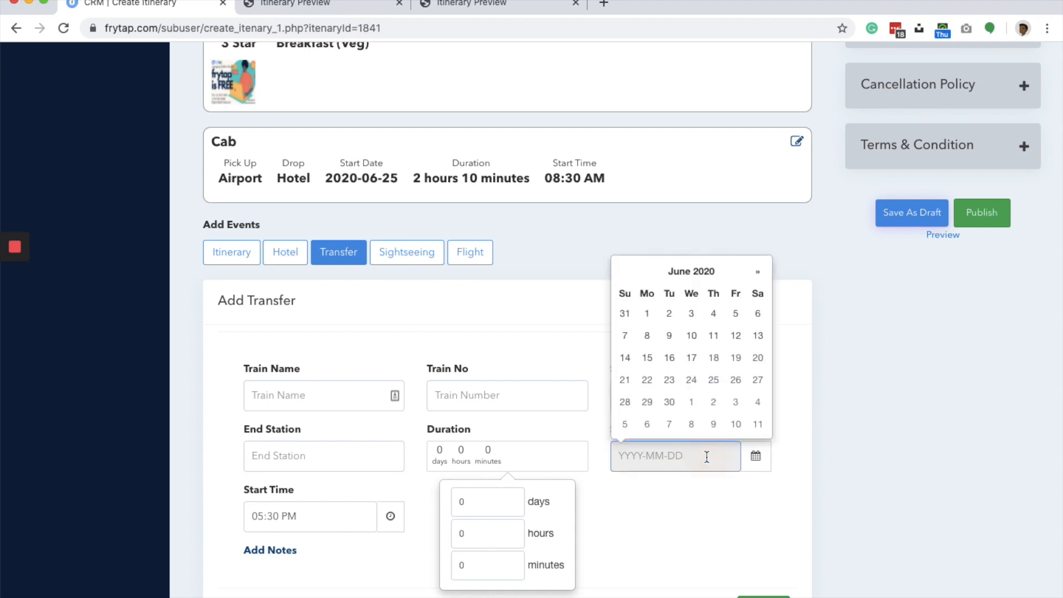
click(333, 549)
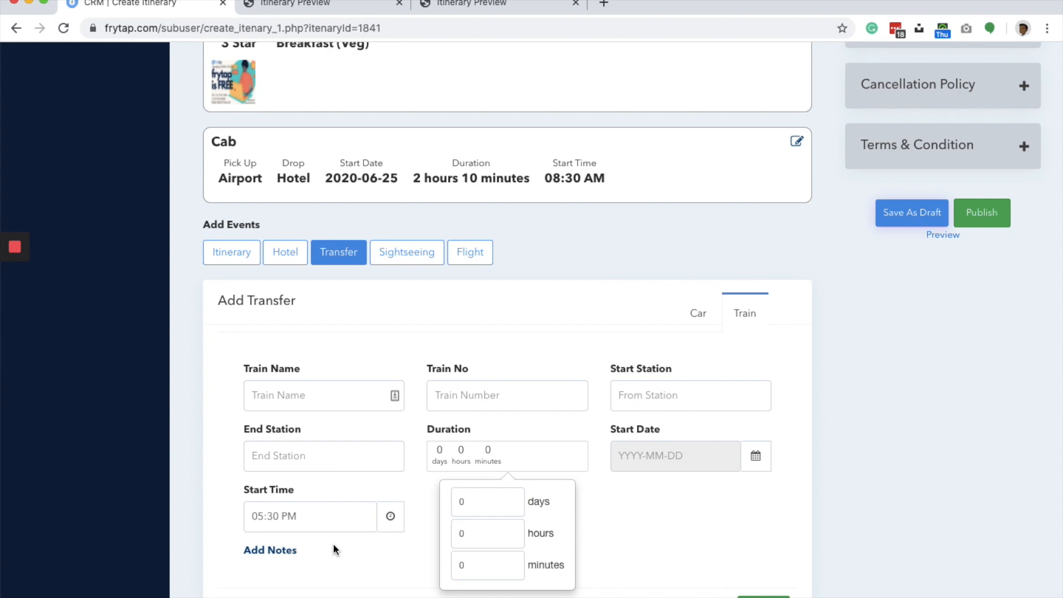
click(496, 299)
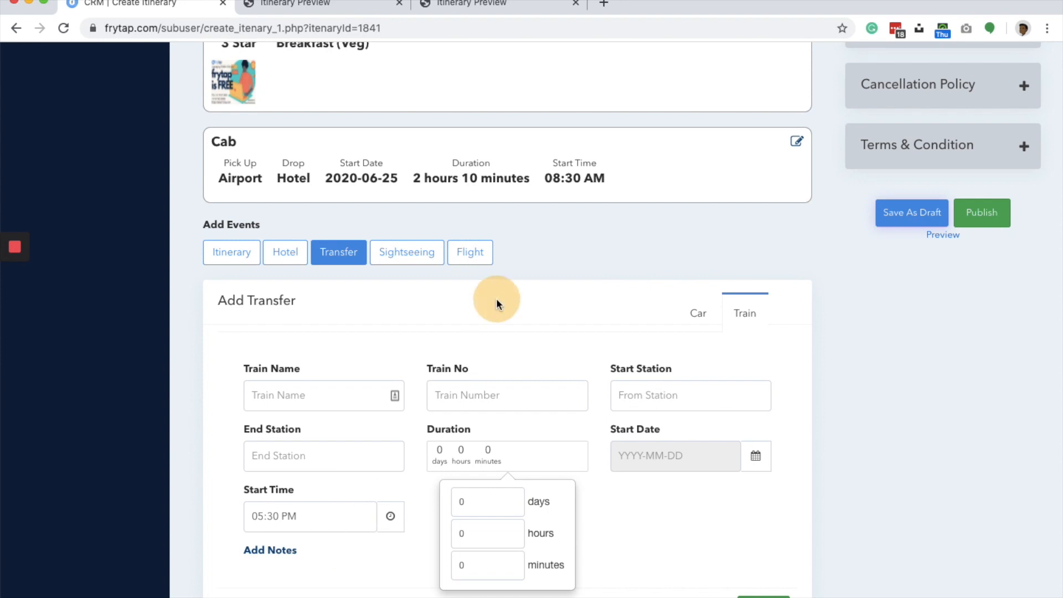
- Start a sightseeing event named Hill View with the type Other
click(408, 266)
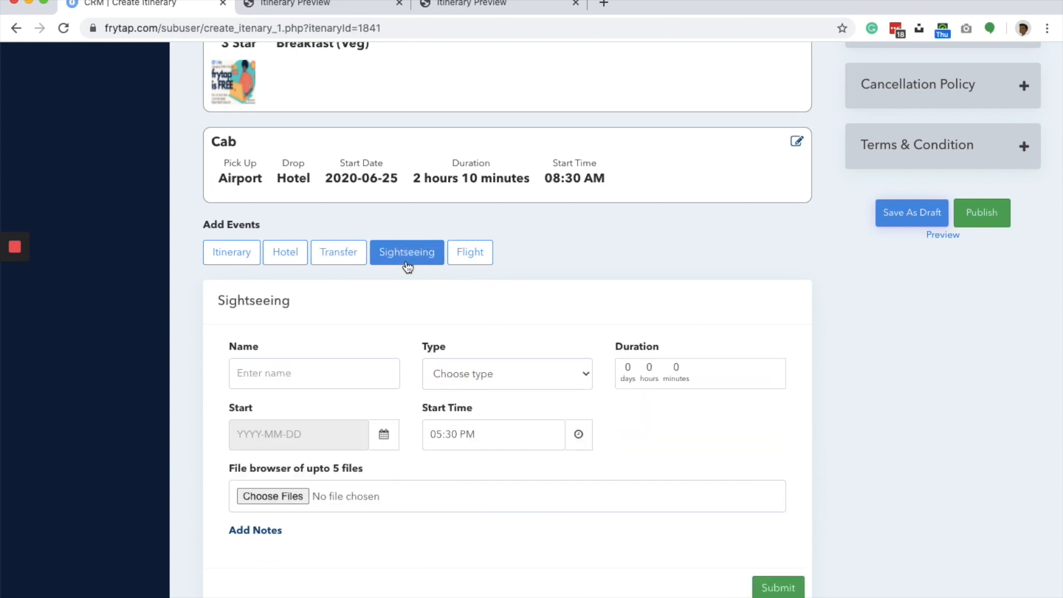
click(331, 361)
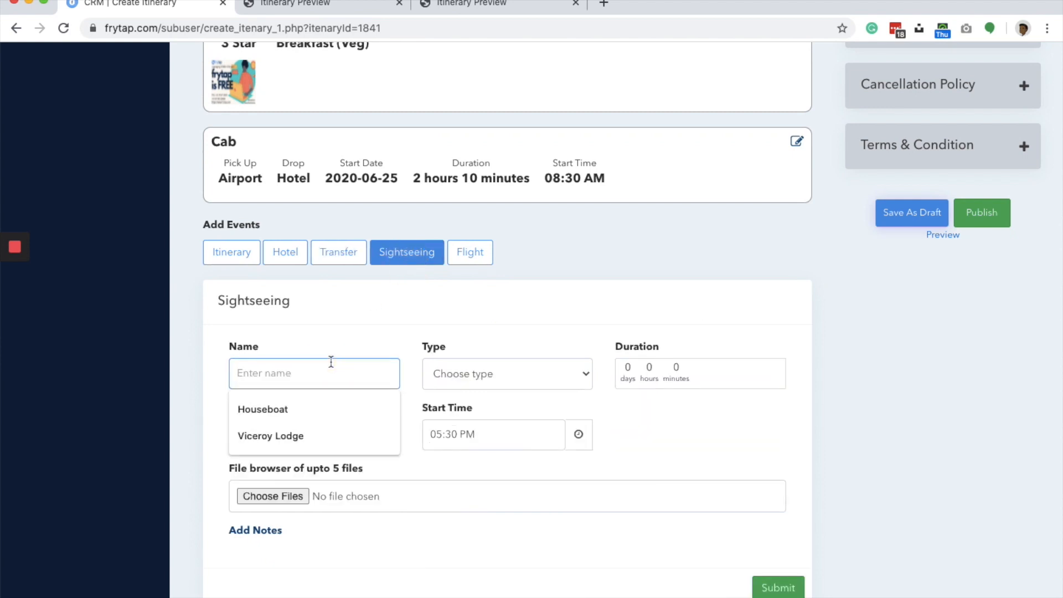
text(Hill View)
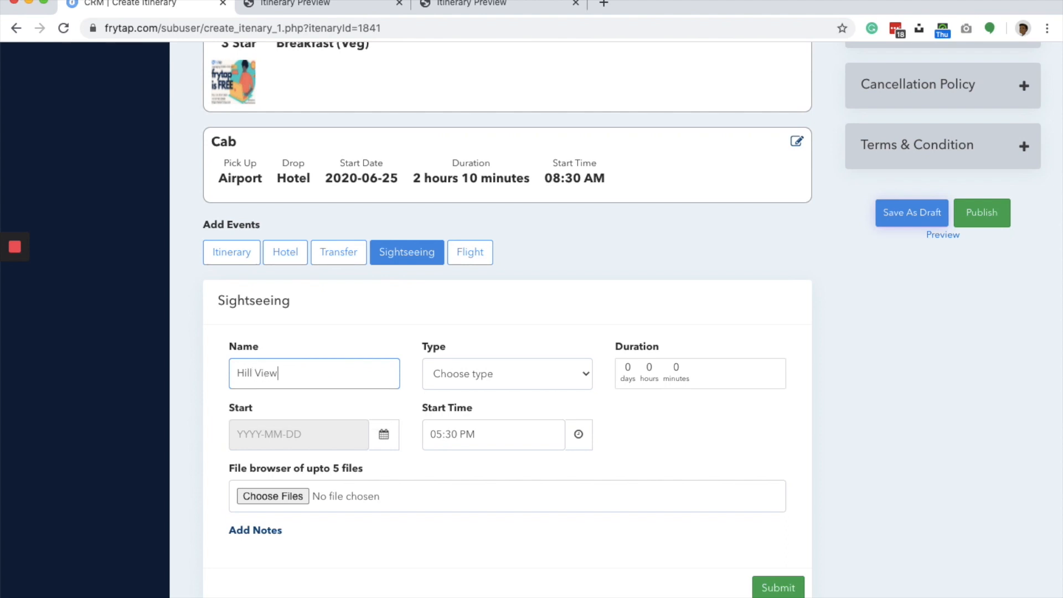
click(491, 369)
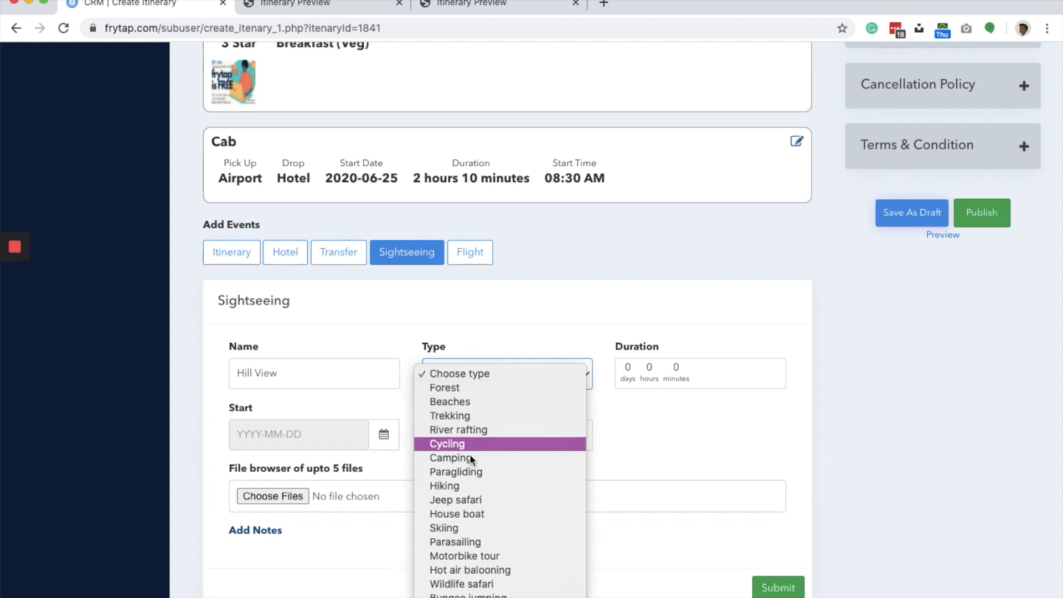
scroll(468, 483, down, 5)
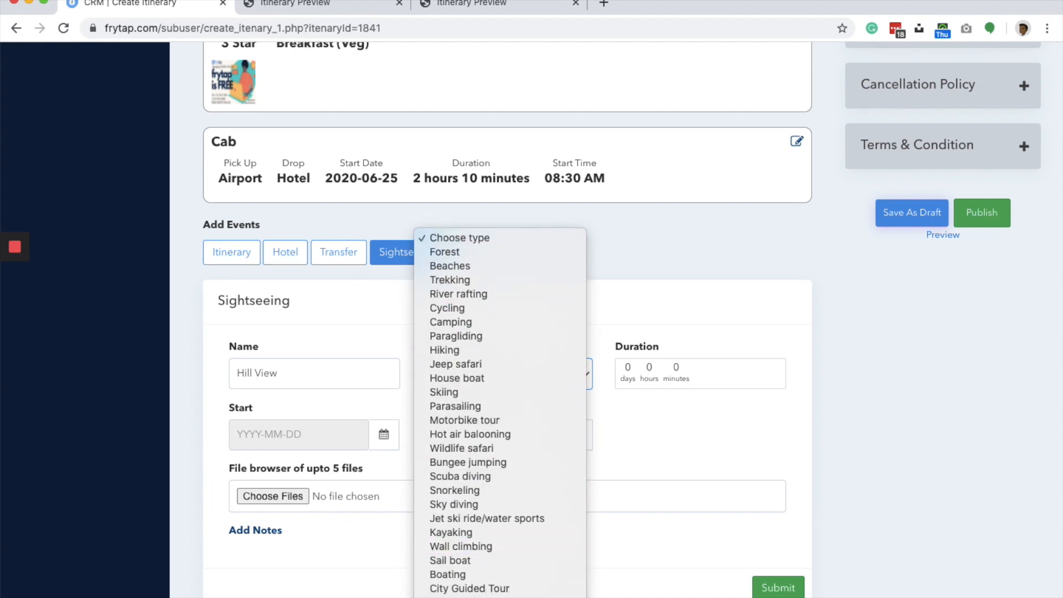
key(o)
key(Return)
- Set the Hill View event's duration to 2 hours and its start date to 2020-06-25
click(649, 371)
click(656, 449)
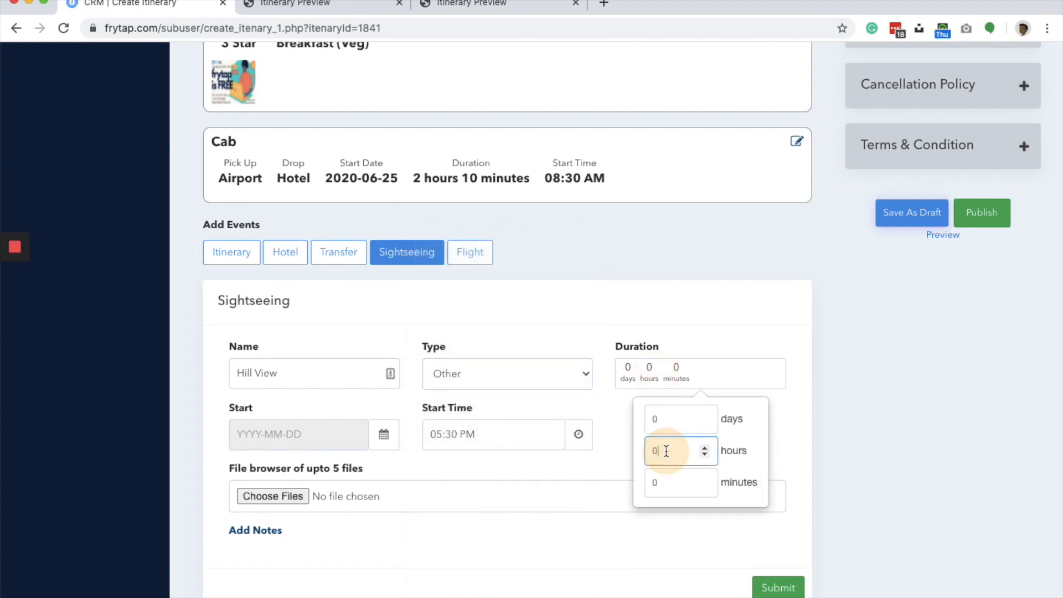
click(601, 401)
click(350, 422)
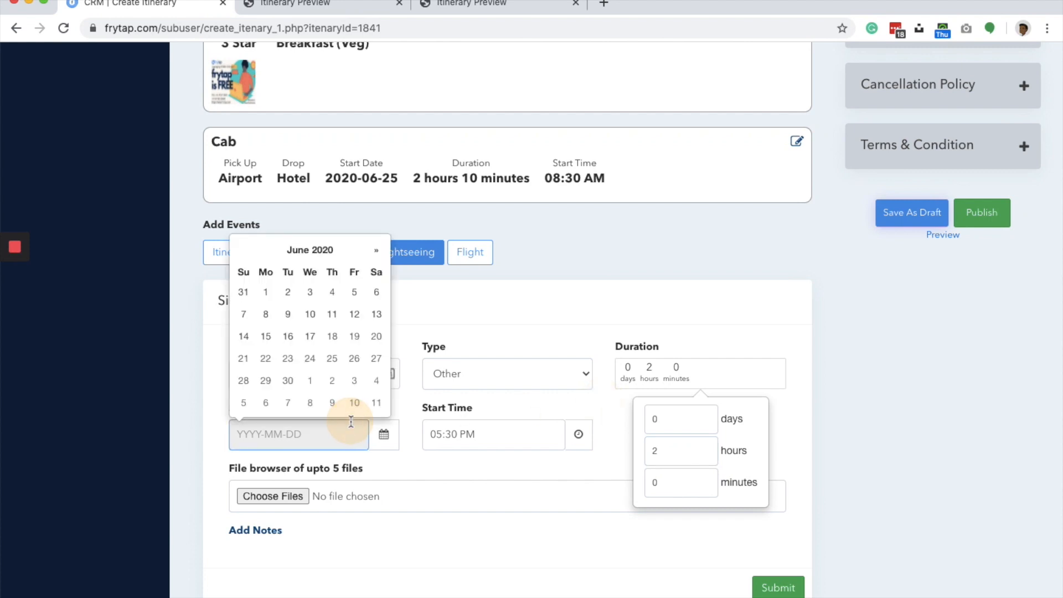
click(332, 359)
- Set the Hill View start time to 01:30 PM and submit the sightseeing event
click(486, 434)
click(439, 523)
click(439, 522)
click(439, 522)
click(439, 522)
click(575, 542)
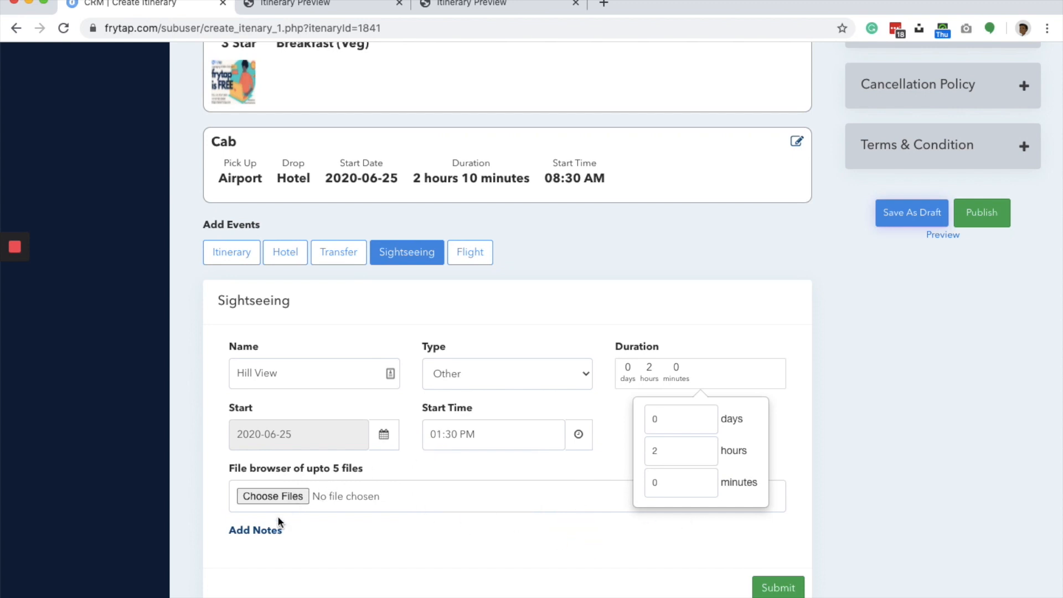
click(769, 589)
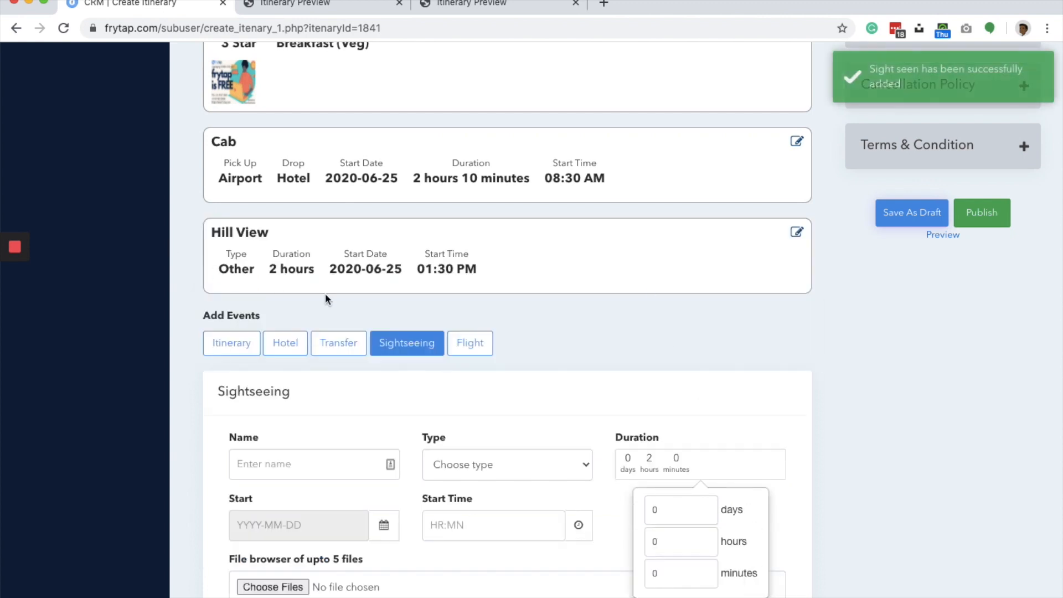
- Save the Kerala 4N5D itinerary as a draft and open its preview
click(912, 213)
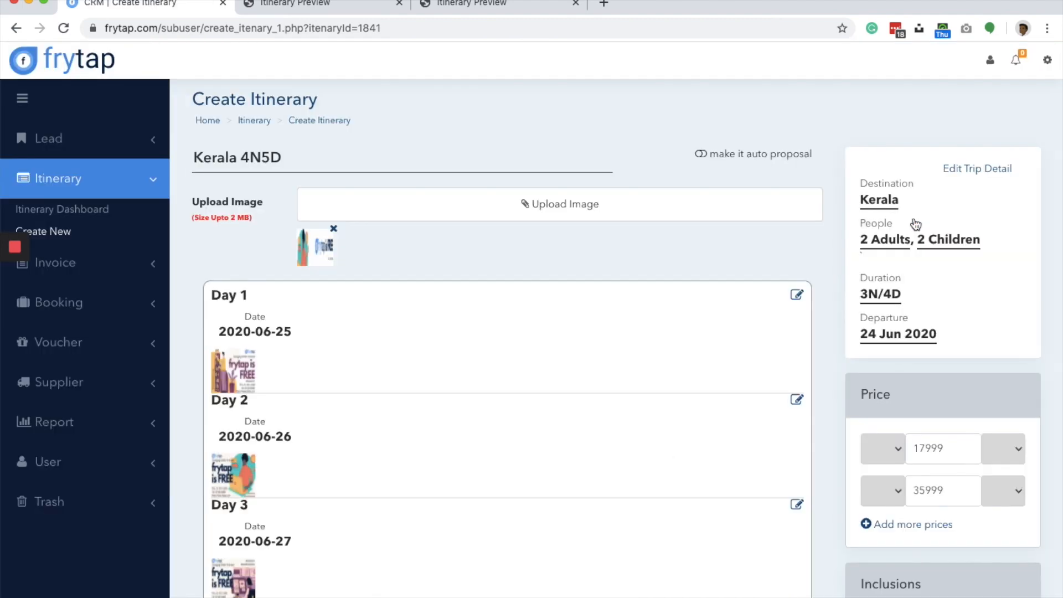
scroll(914, 223, down, 1)
scroll(914, 222, down, 15)
click(944, 275)
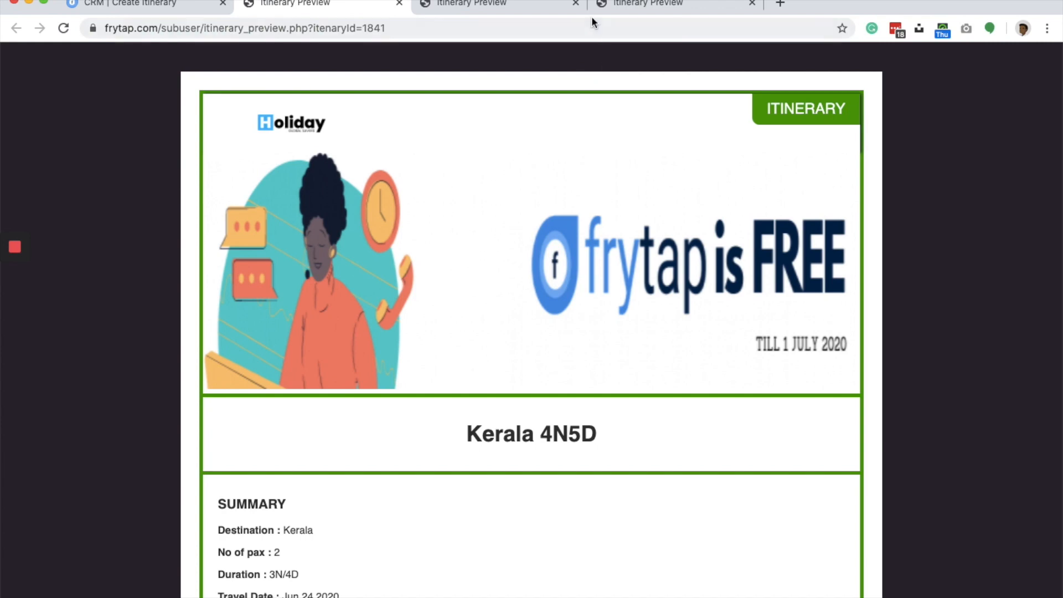
- Close a surplus preview tab and review the Kerala 4N5D preview's summary, inclusions, daywise itinerary, hotel and transfer details through to the end
click(576, 5)
scroll(460, 305, down, 3)
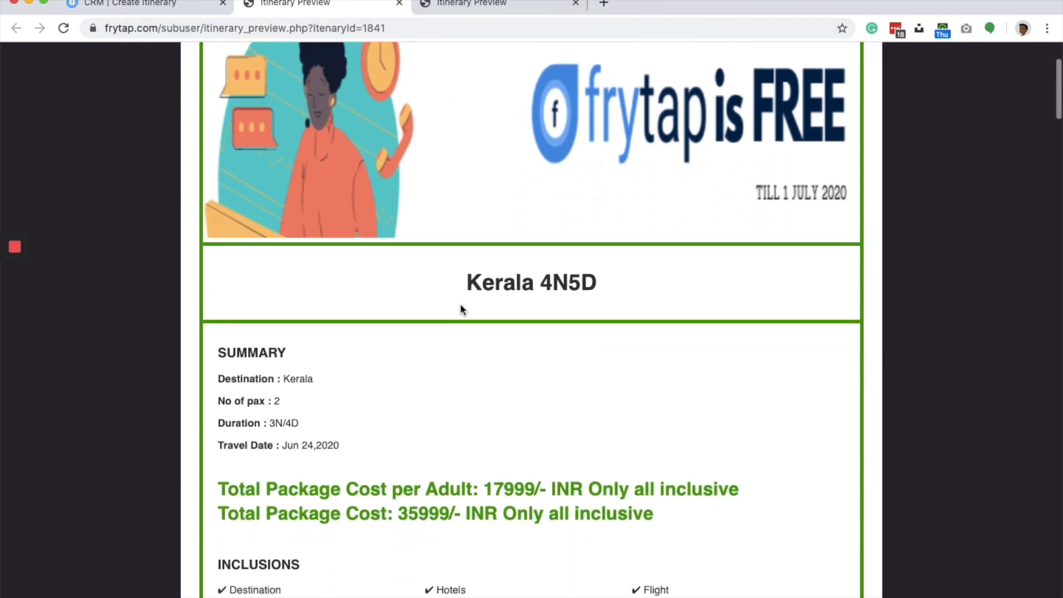
scroll(460, 303, down, 3)
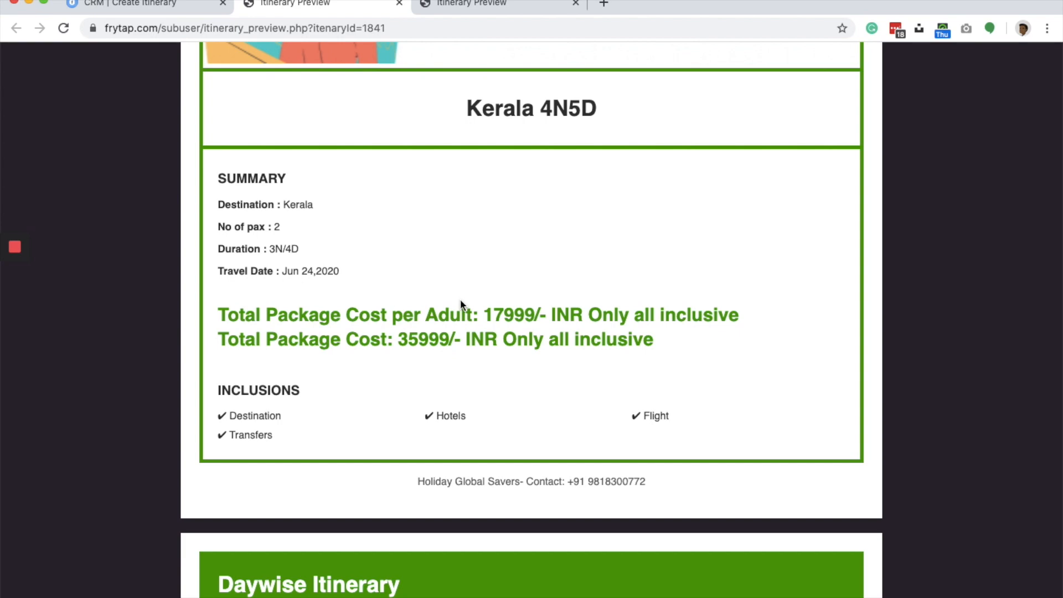
scroll(460, 301, down, 6)
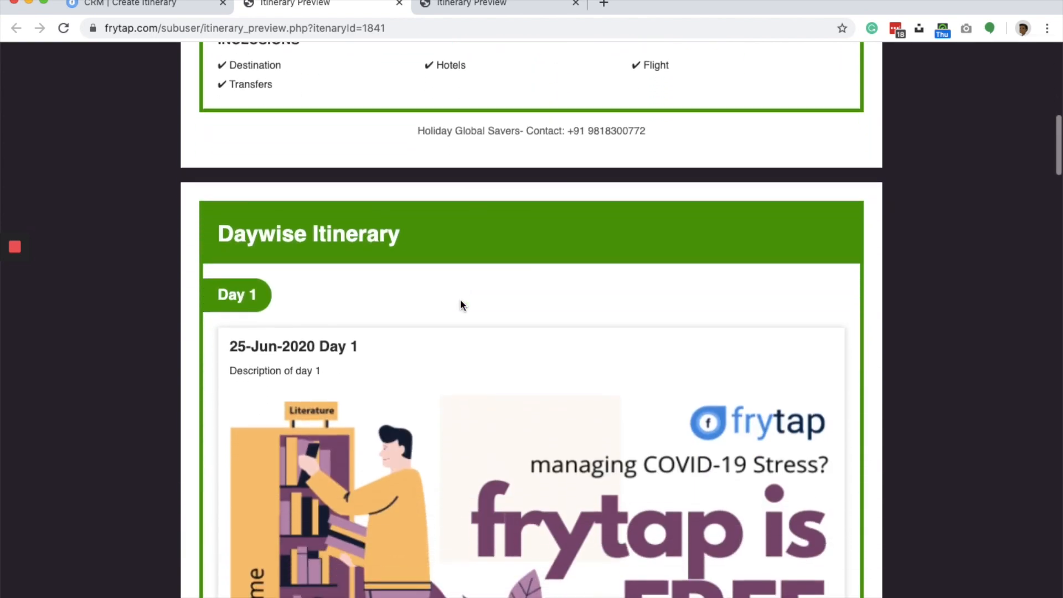
scroll(462, 306, down, 12)
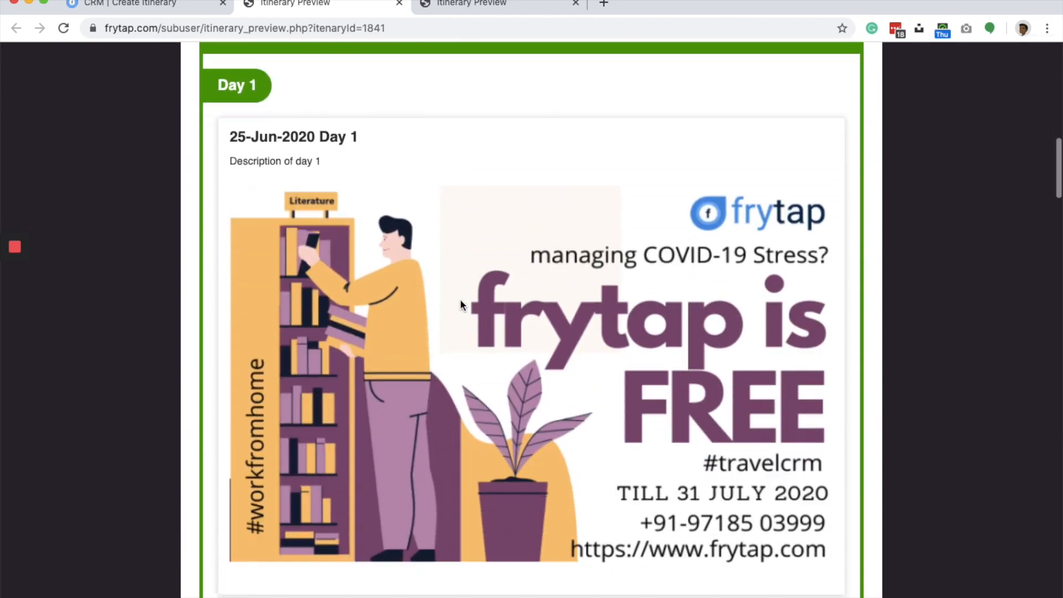
scroll(462, 305, down, 20)
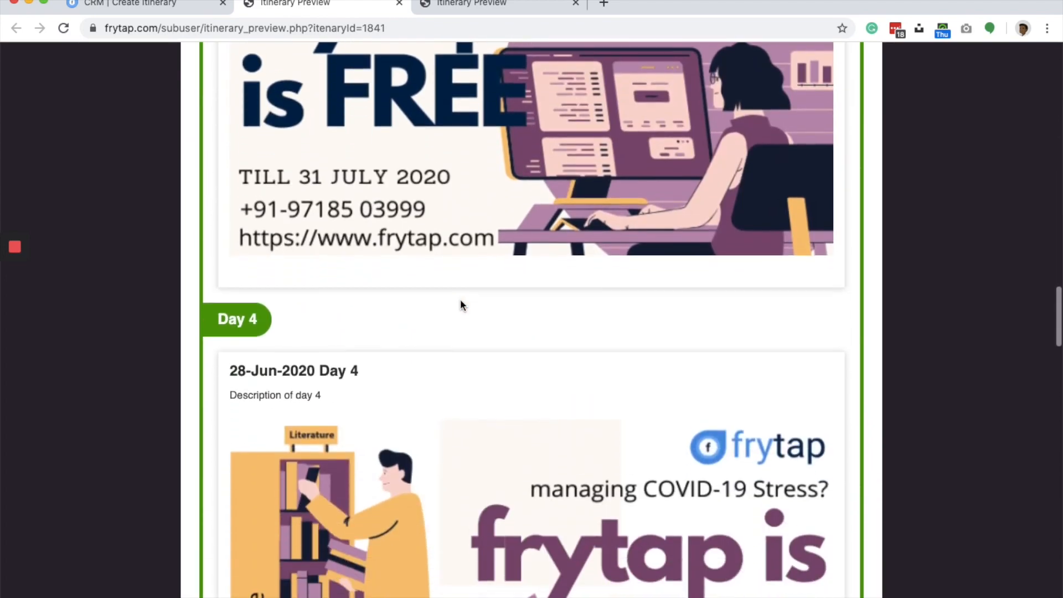
scroll(461, 304, down, 7)
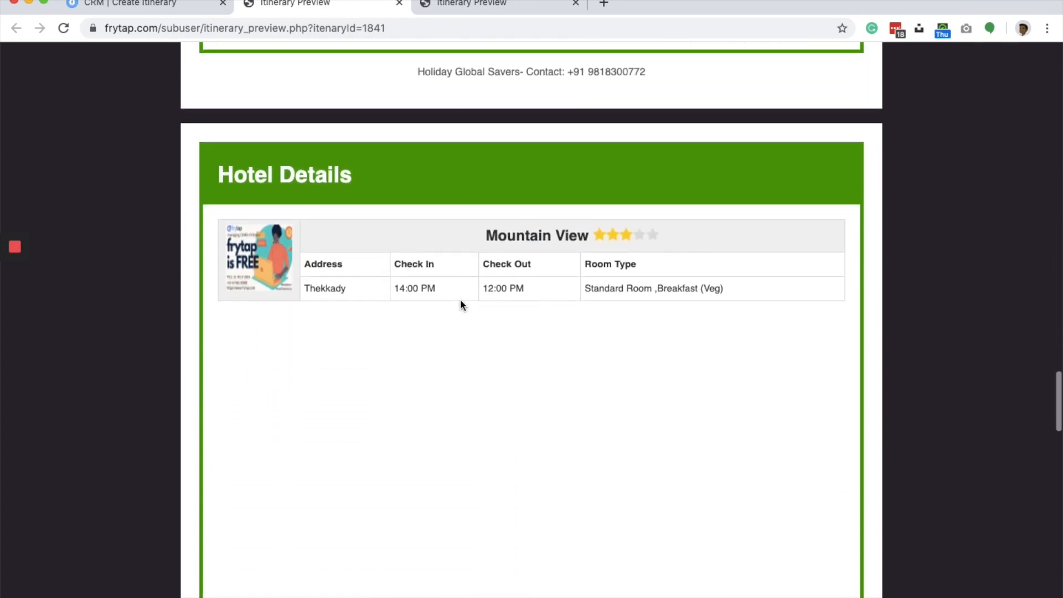
scroll(460, 302, down, 10)
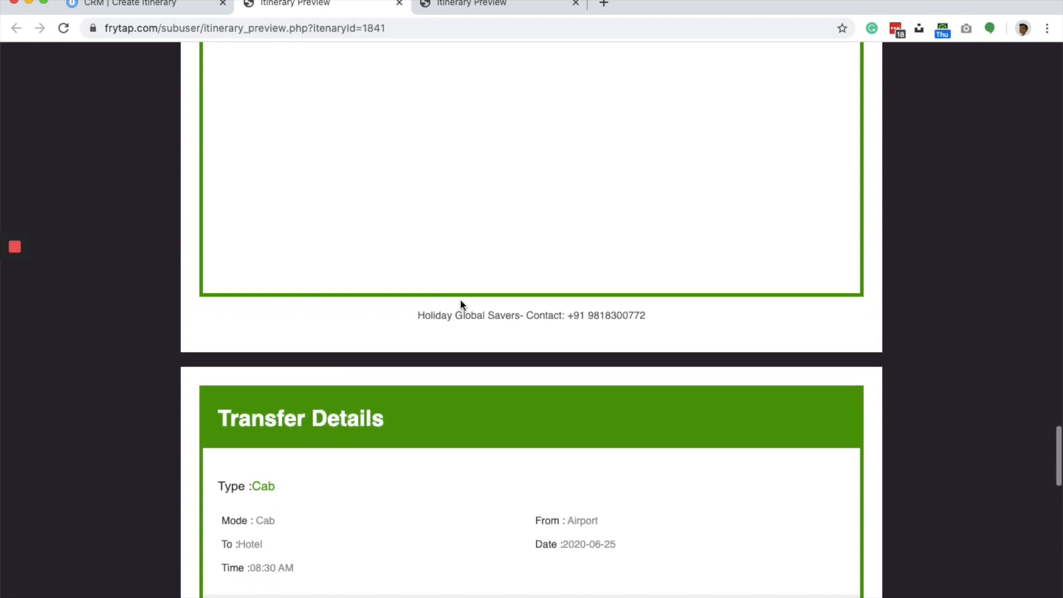
scroll(460, 304, down, 4)
scroll(369, 221, up, 1)
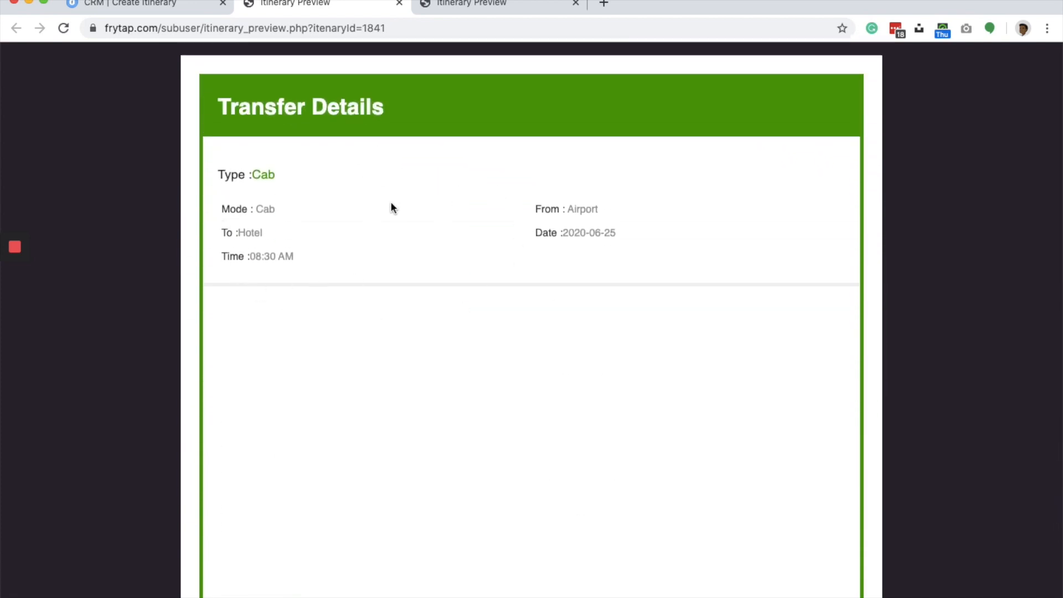
scroll(414, 258, down, 10)
scroll(415, 257, down, 10)
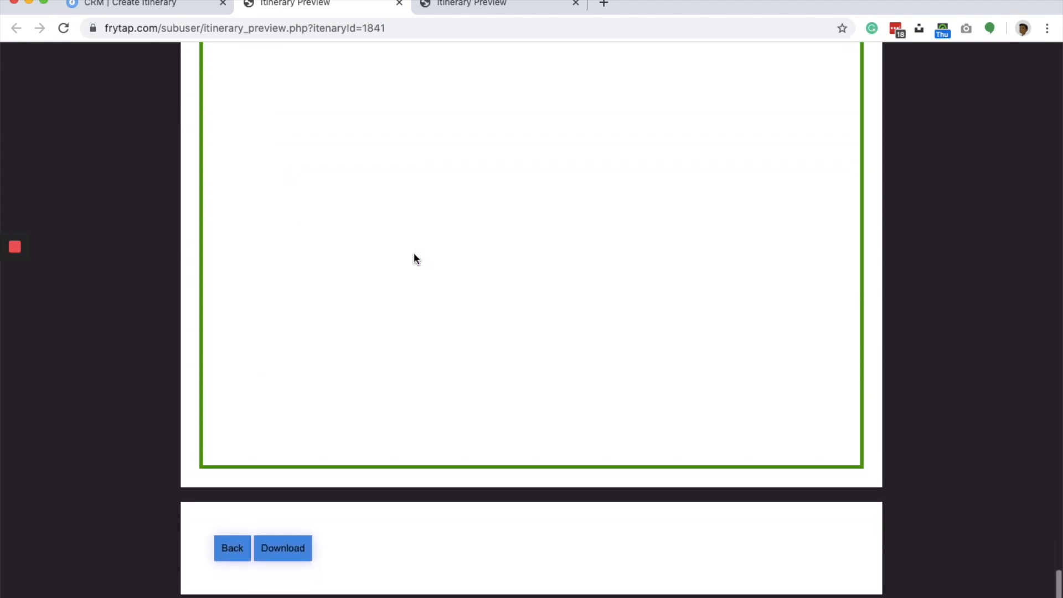
scroll(415, 258, up, 15)
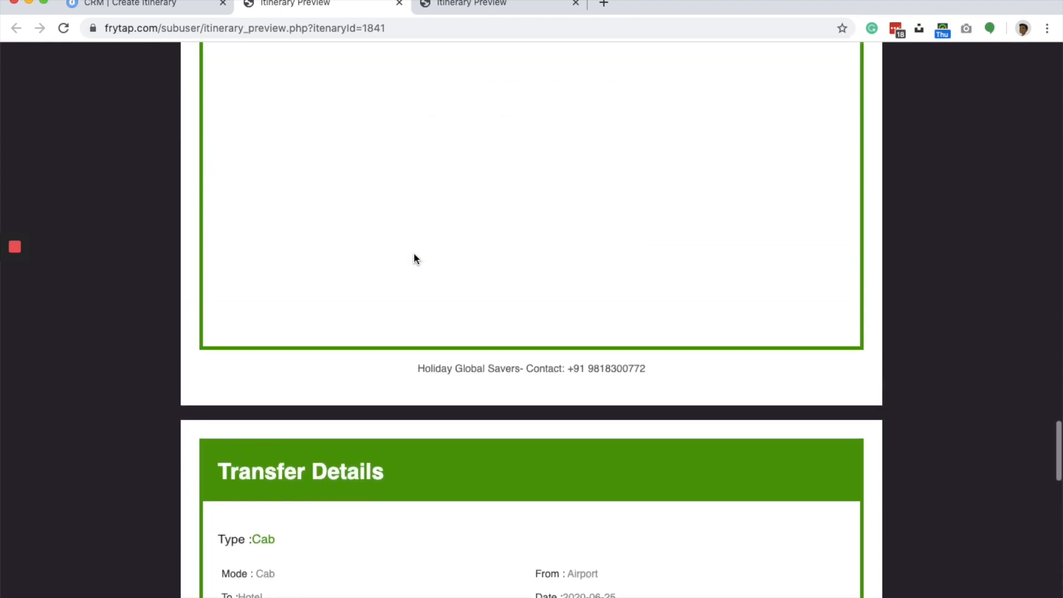
scroll(413, 258, up, 5)
- Return to the itinerary editor and start a flight event from Delhi to Cochin with Indigo as the airline
click(191, 15)
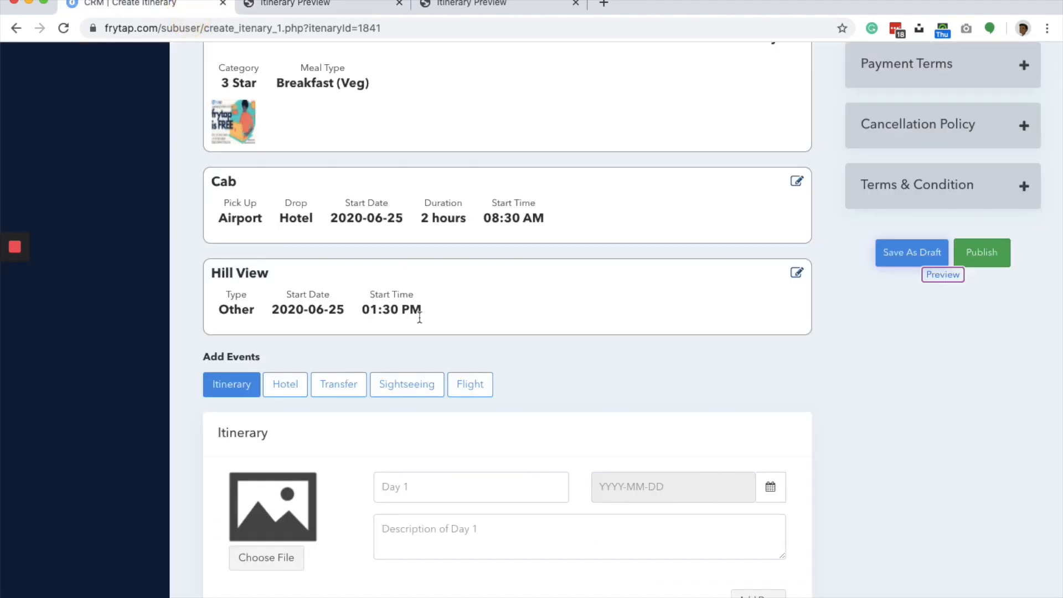
click(470, 382)
click(292, 506)
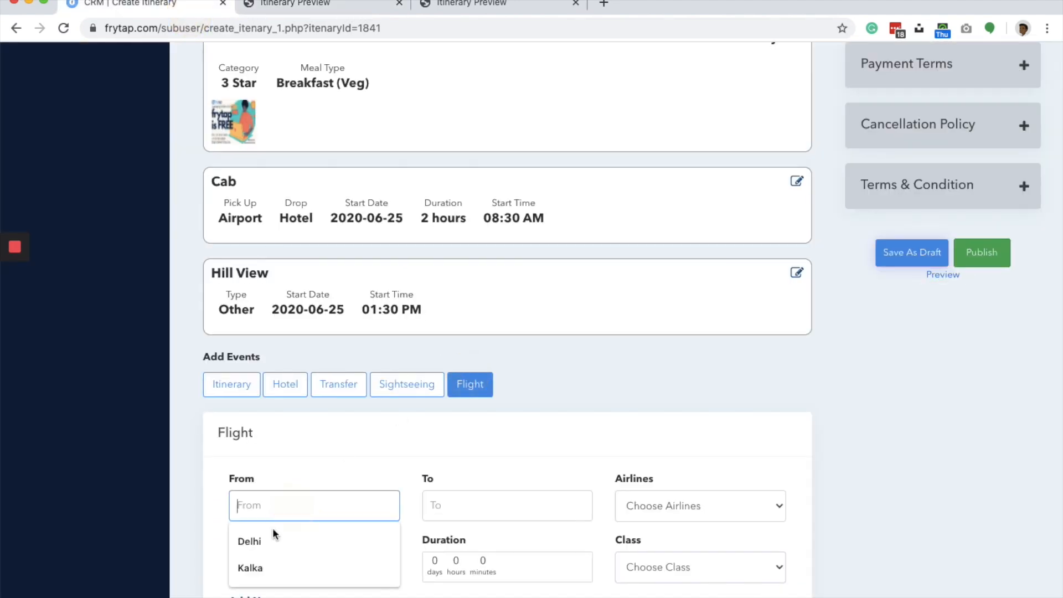
click(252, 539)
click(439, 503)
click(461, 541)
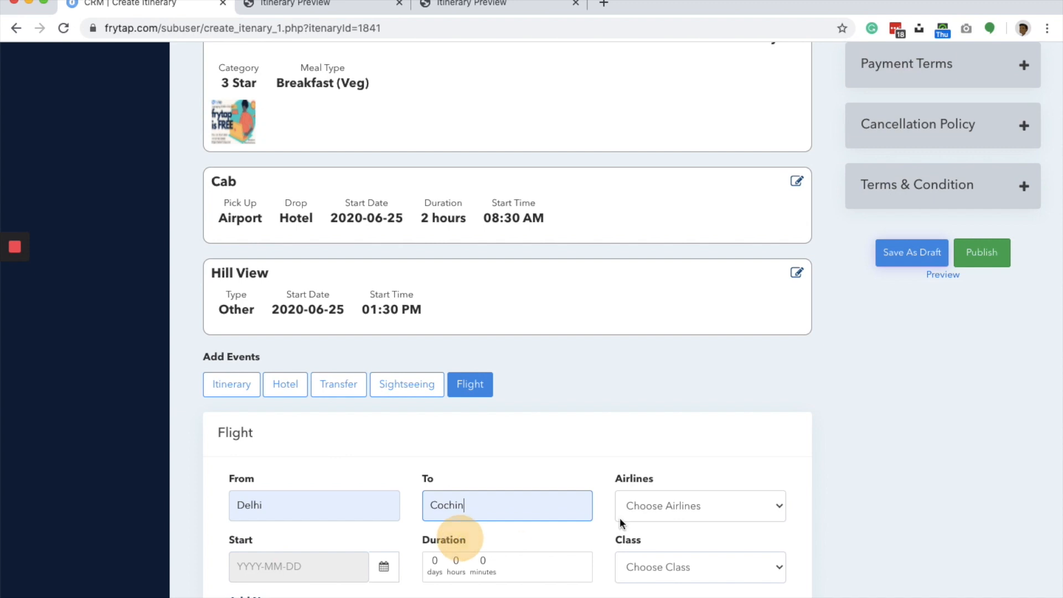
click(684, 503)
click(673, 533)
- Set the Delhi to Cochin flight's start date to 2020-06-24 and its duration to 4 hours
scroll(674, 538, down, 2)
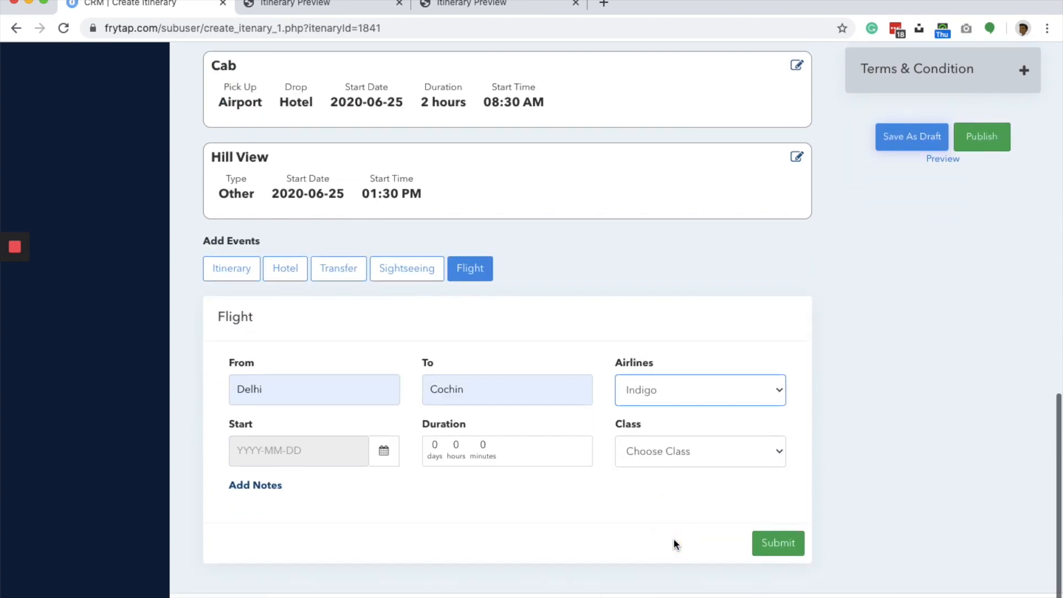
click(278, 451)
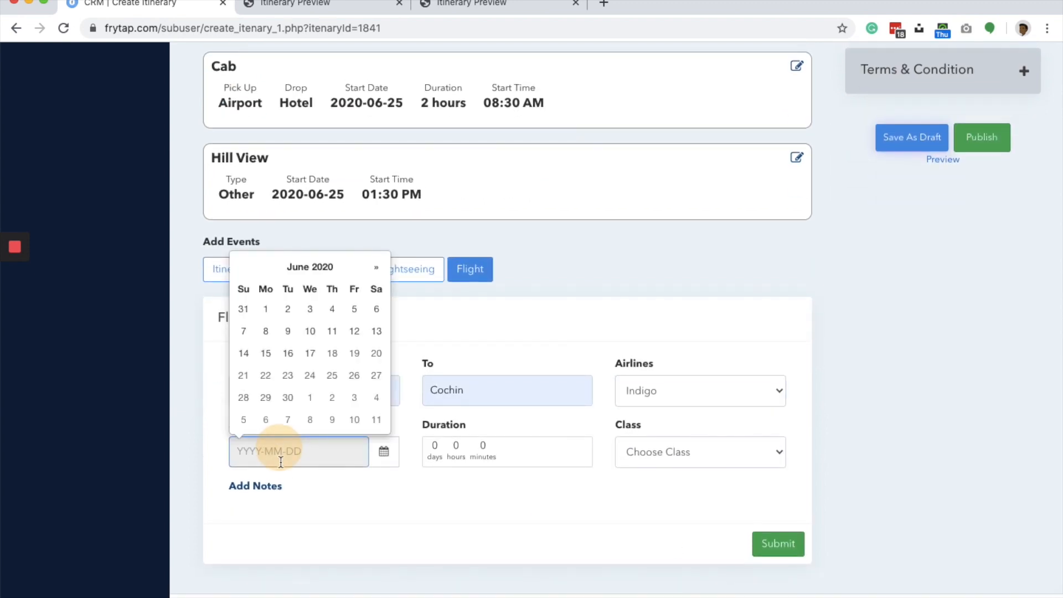
click(309, 377)
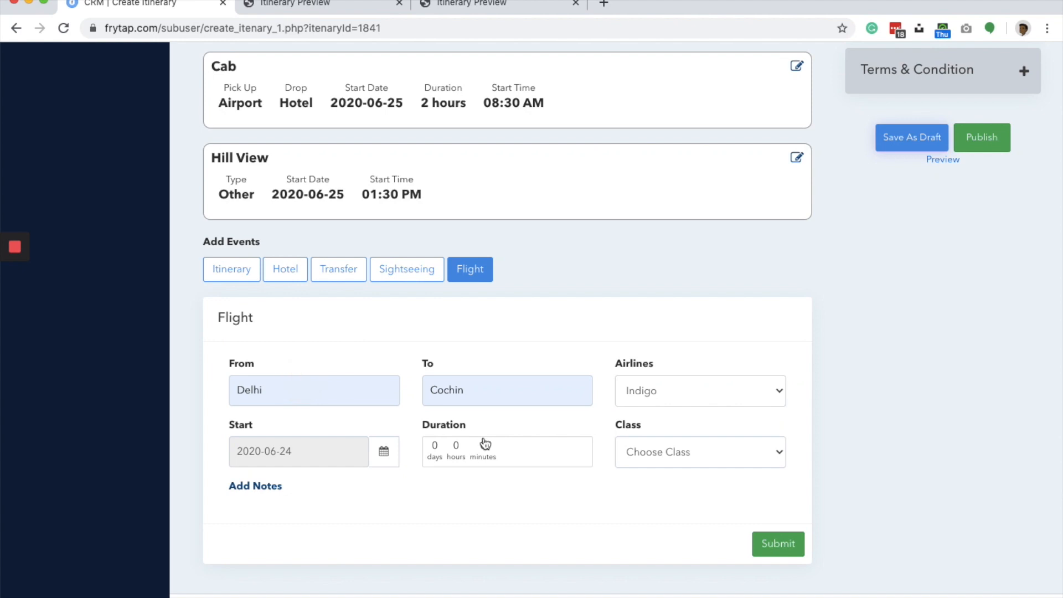
click(459, 450)
click(484, 528)
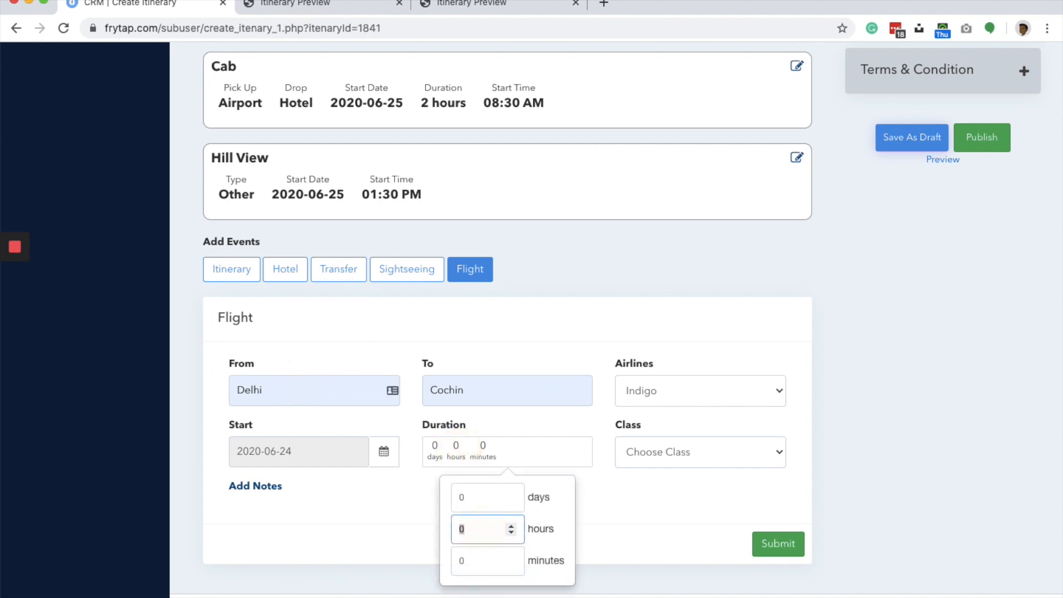
click(527, 473)
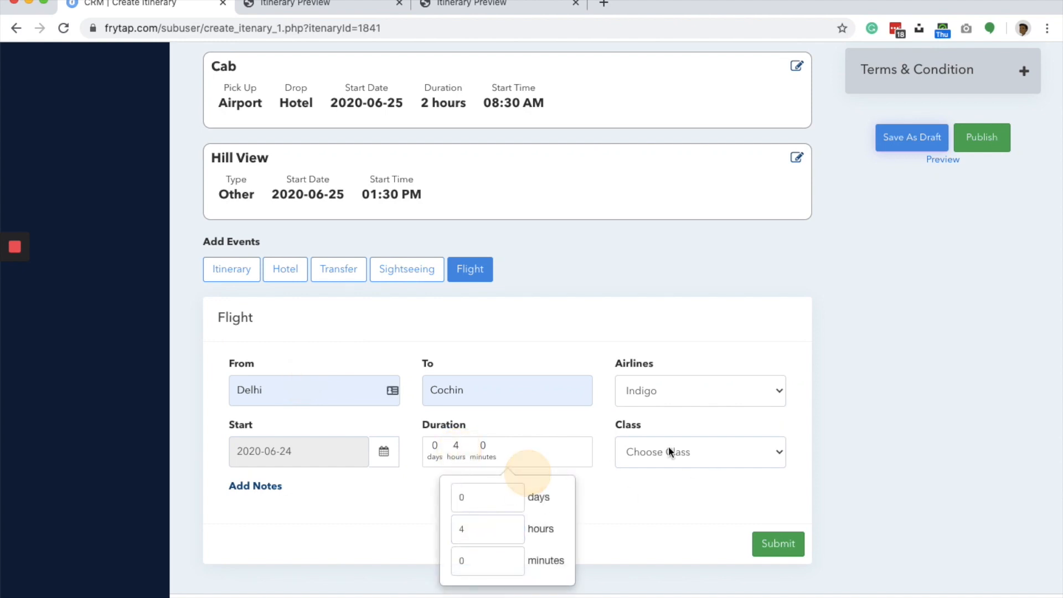
- Choose Economy class for the Delhi to Cochin flight and submit the flight event
click(680, 446)
click(666, 473)
click(656, 500)
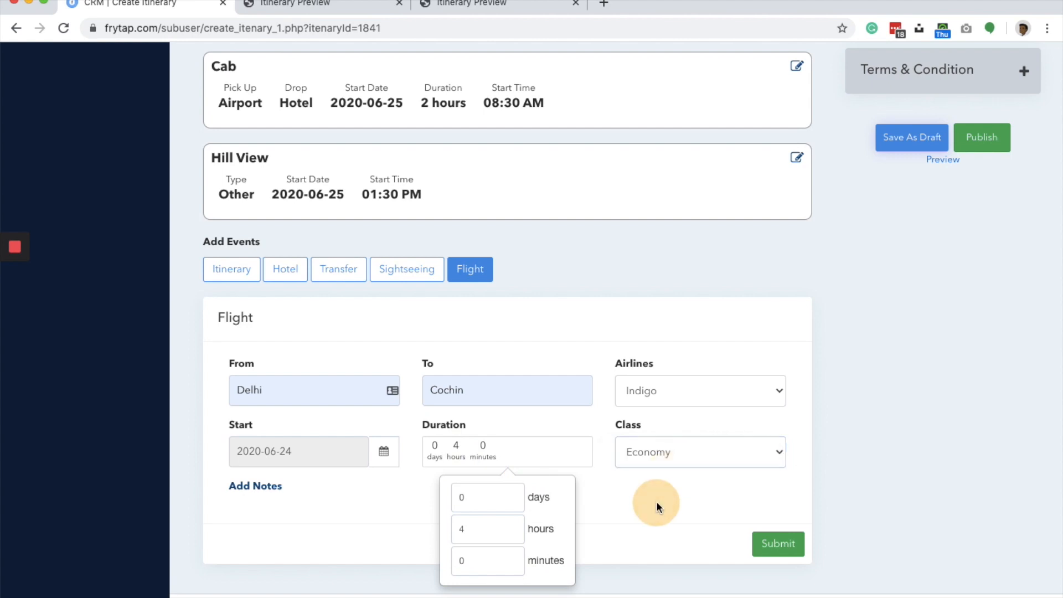
click(781, 541)
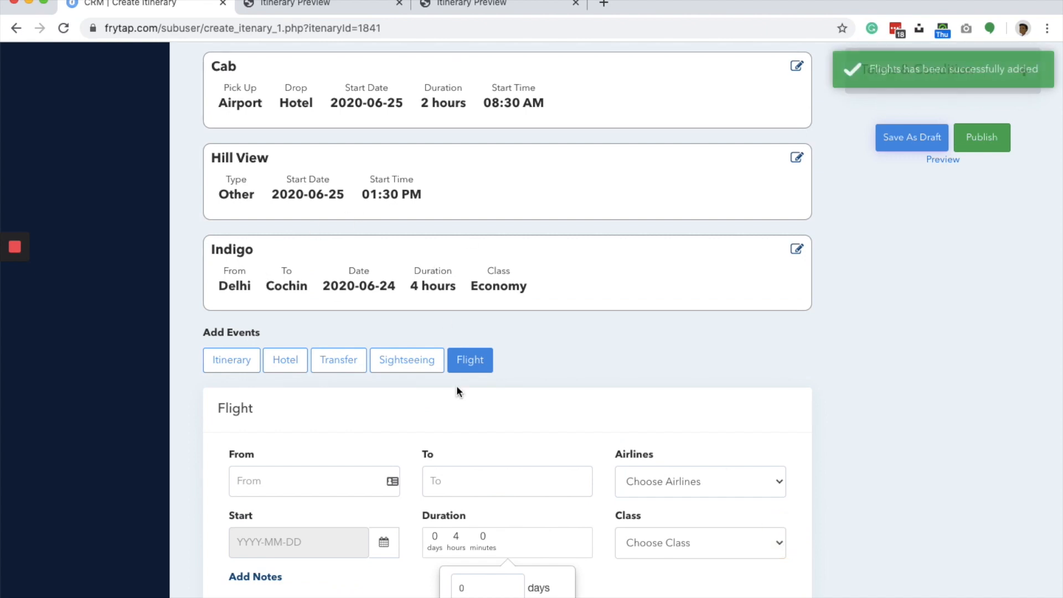
- Start a return flight event from Cochin to Delhi with Spice Jet as the airline
click(334, 479)
text(Cochin)
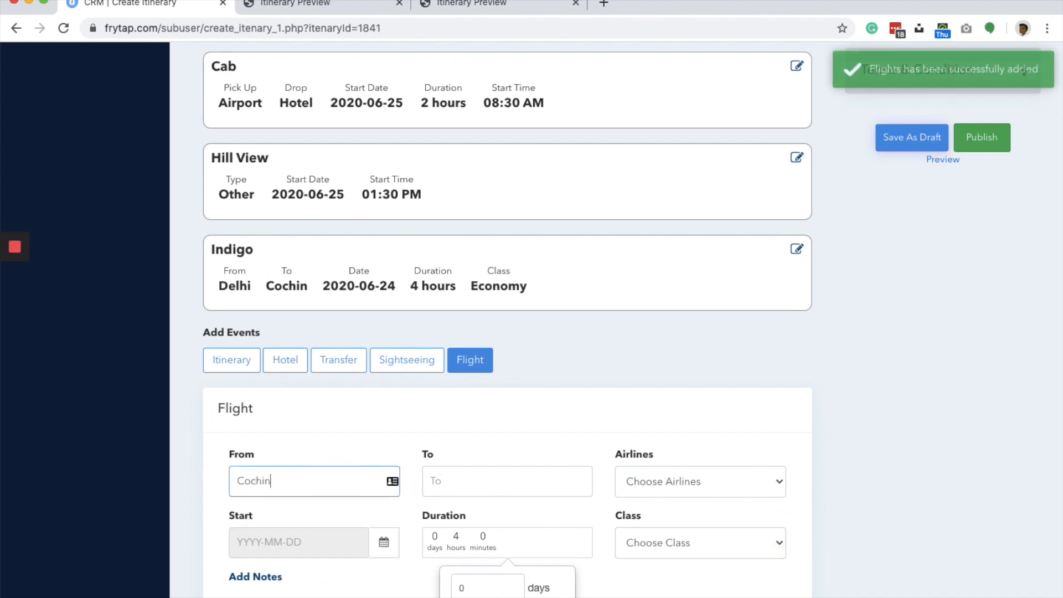
click(451, 481)
text(Delhi)
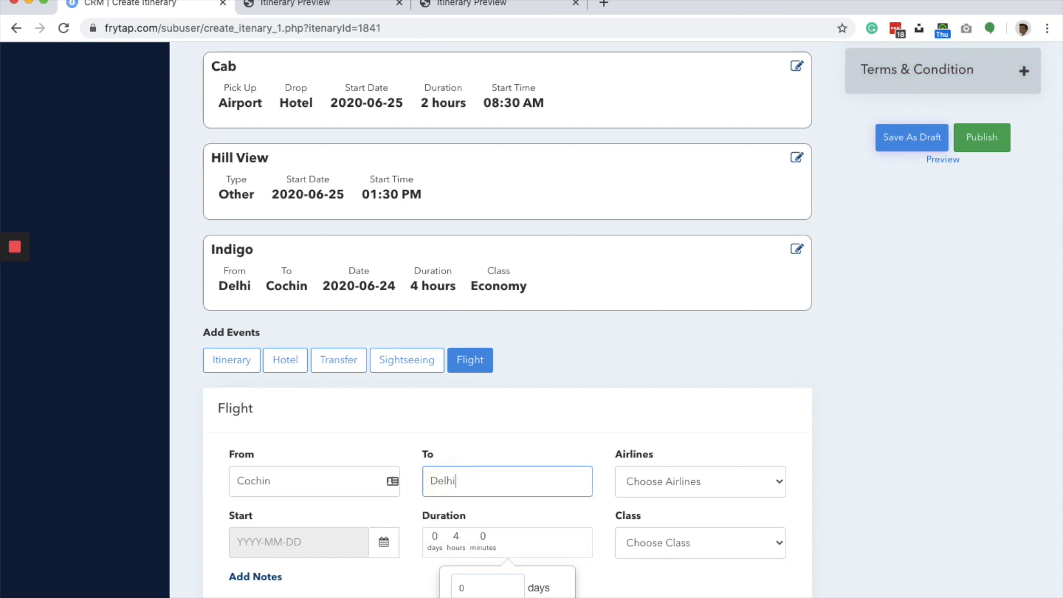
click(637, 490)
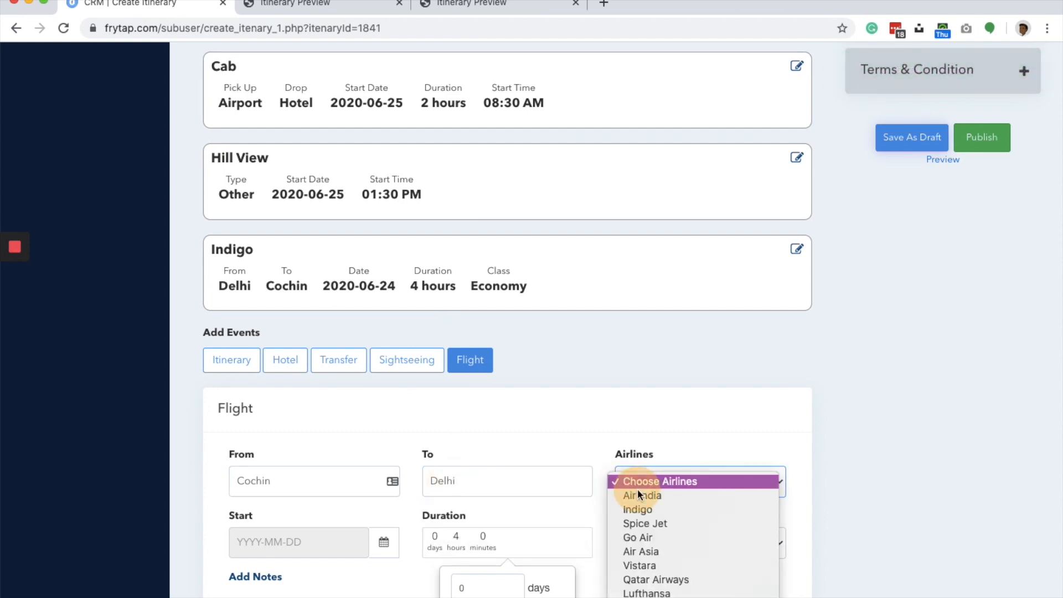
click(644, 522)
- Set the return flight's start date to 2020-06-28 and its class to Economy
click(304, 549)
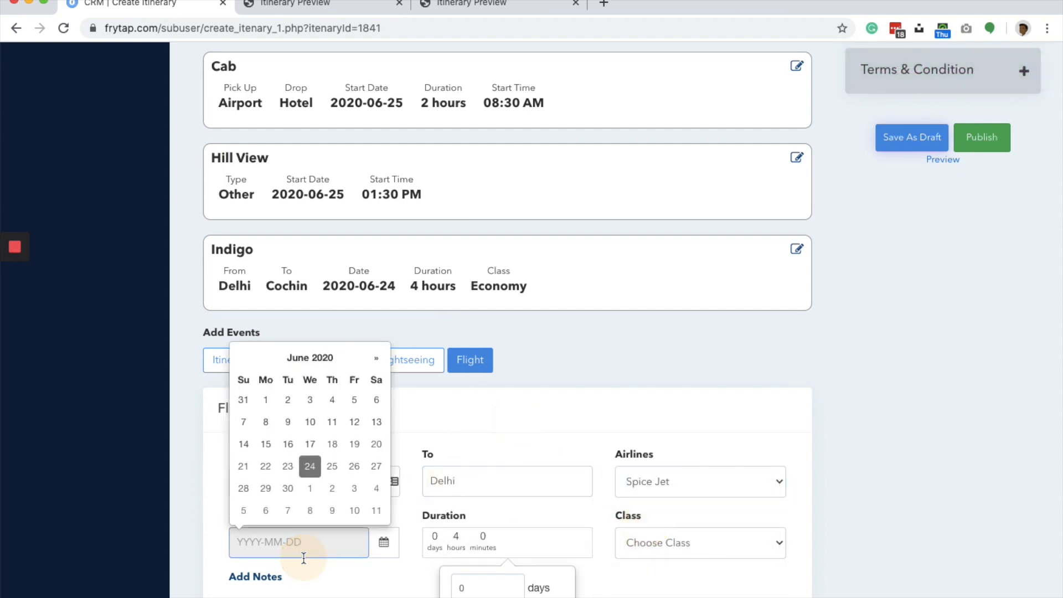
scroll(326, 459, up, 15)
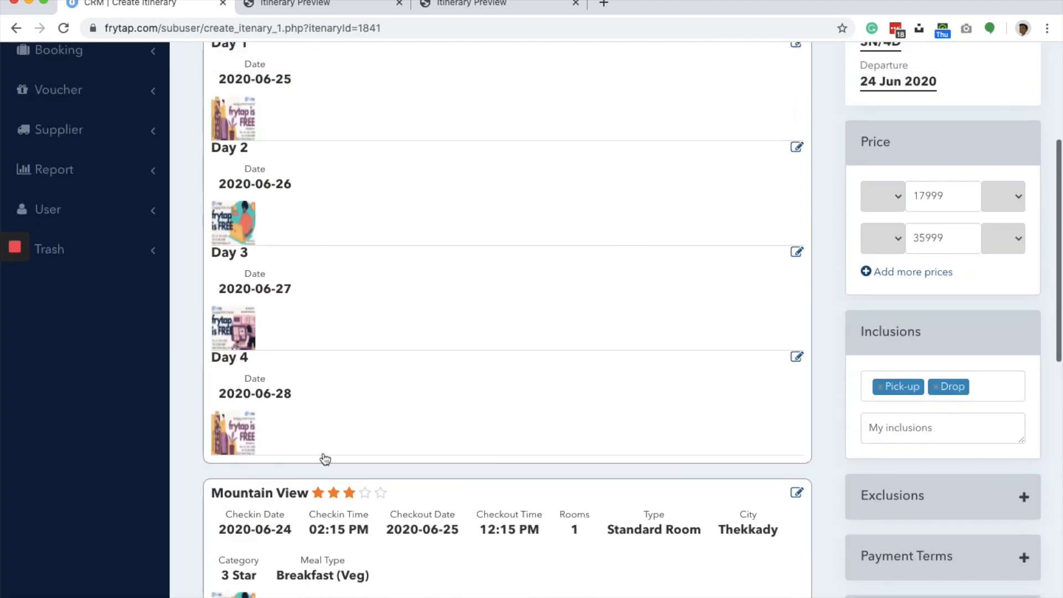
scroll(324, 458, down, 15)
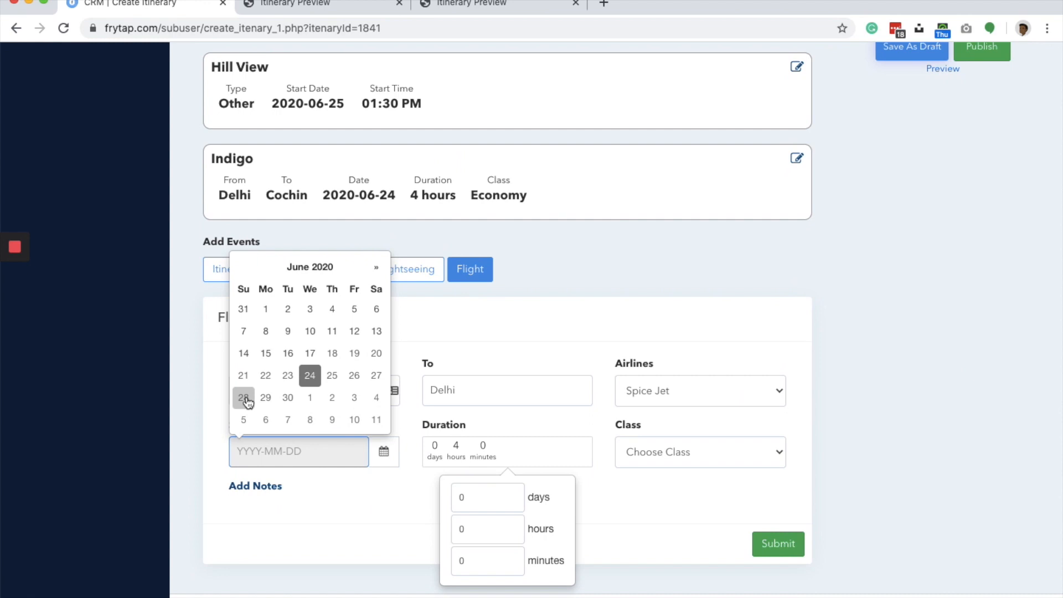
click(244, 398)
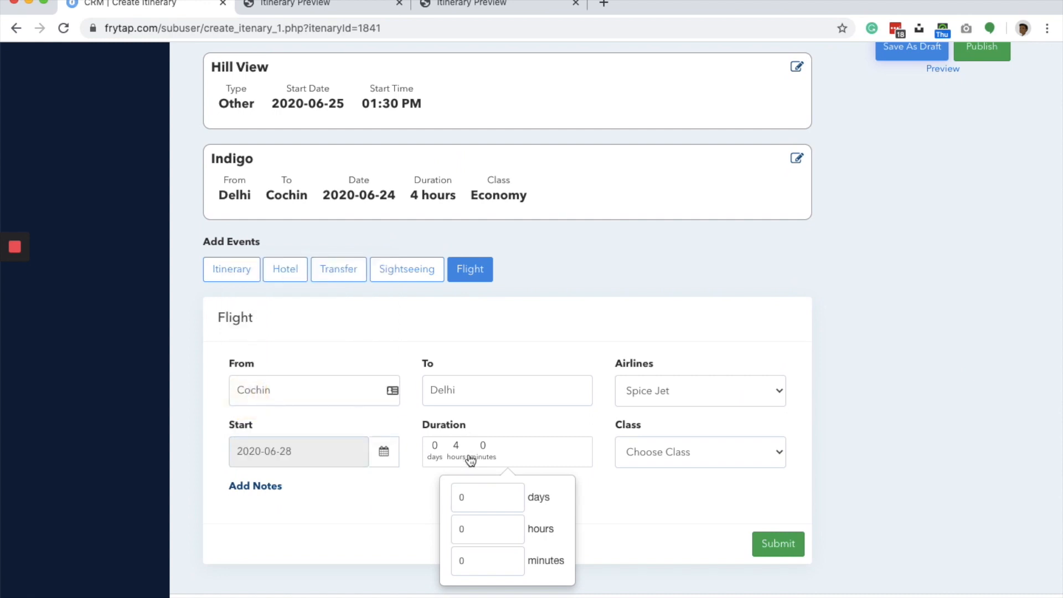
click(670, 448)
click(670, 480)
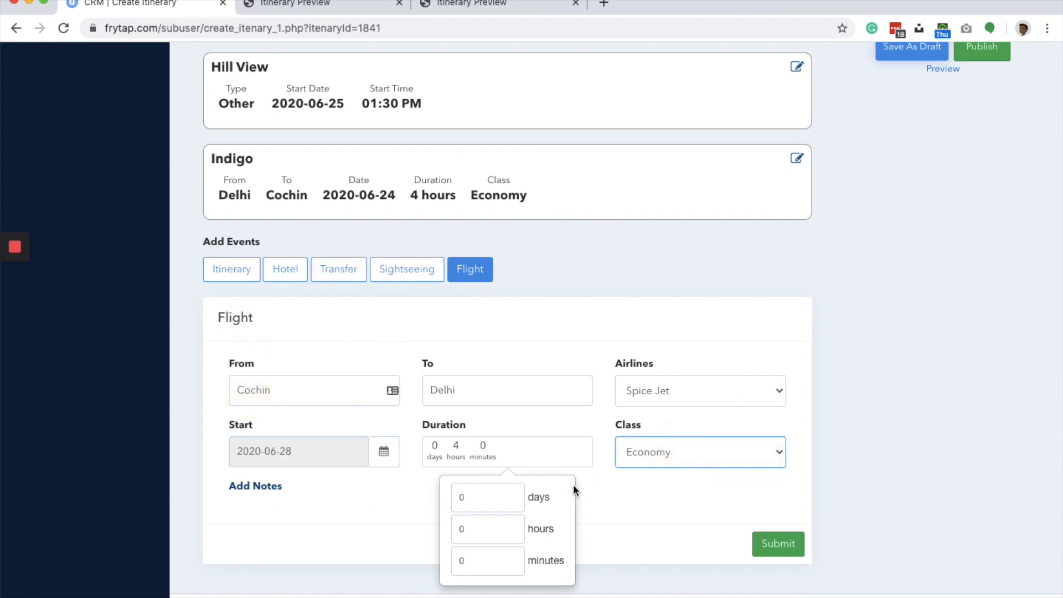
- Give the Cochin to Delhi flight a duration of 4 hours and submit the flight event
click(465, 532)
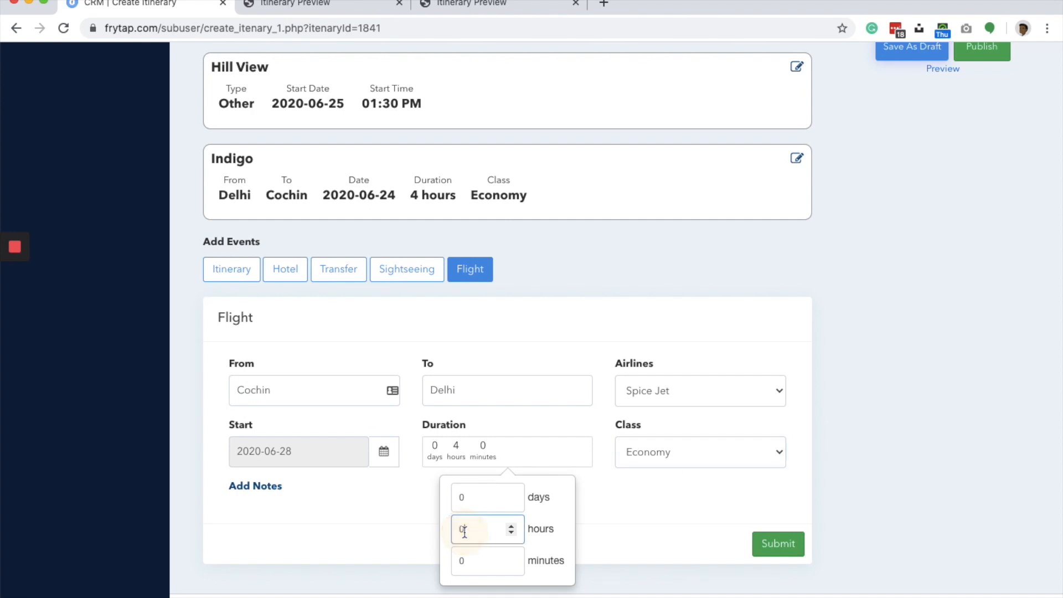
click(458, 448)
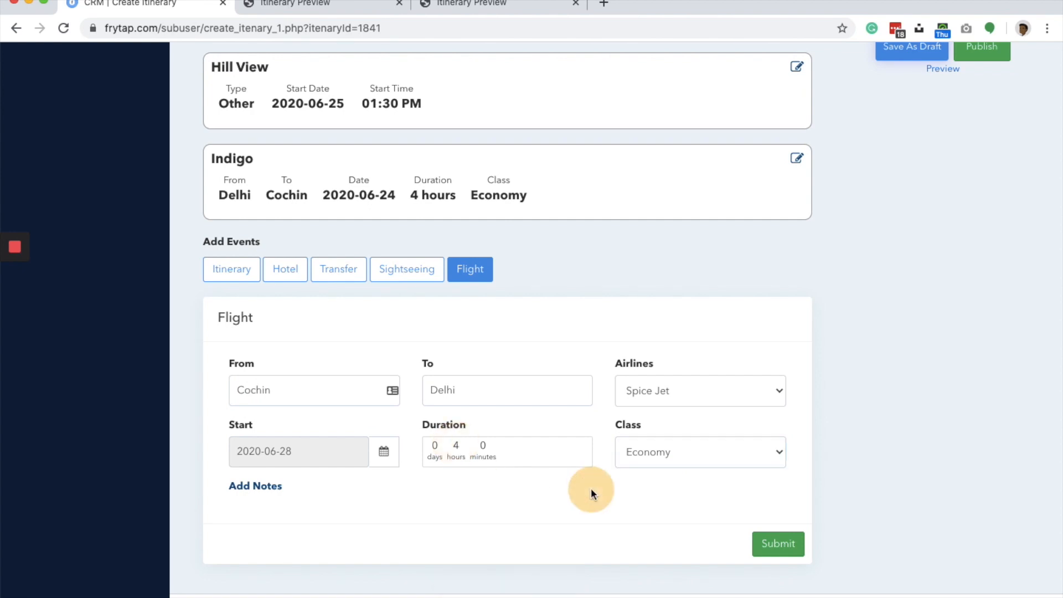
click(778, 543)
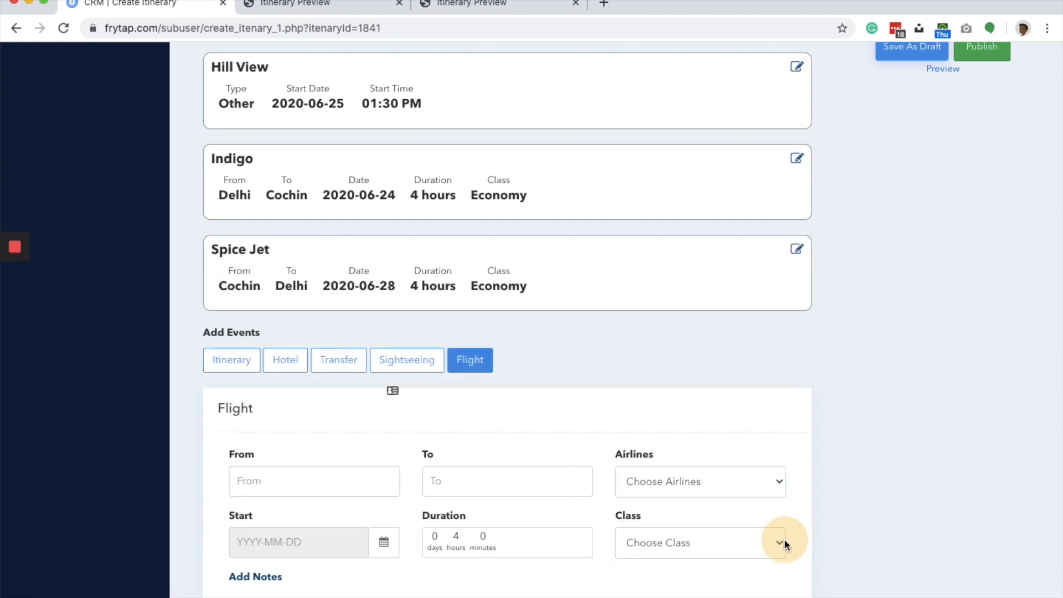
- Save the itinerary with both flights as a draft and open its updated preview
scroll(848, 257, up, 3)
scroll(848, 251, up, 2)
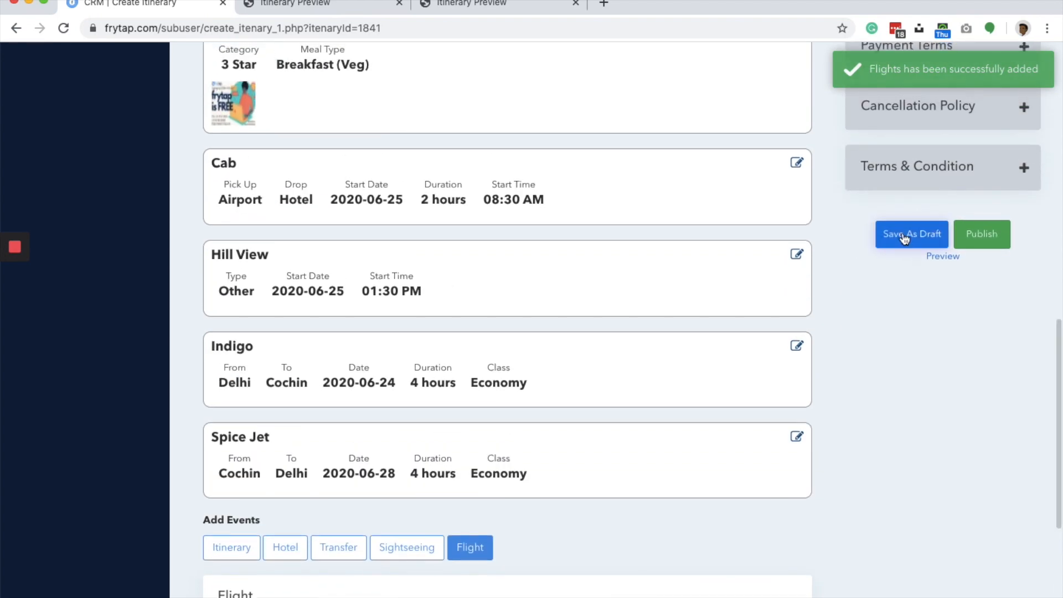
click(904, 237)
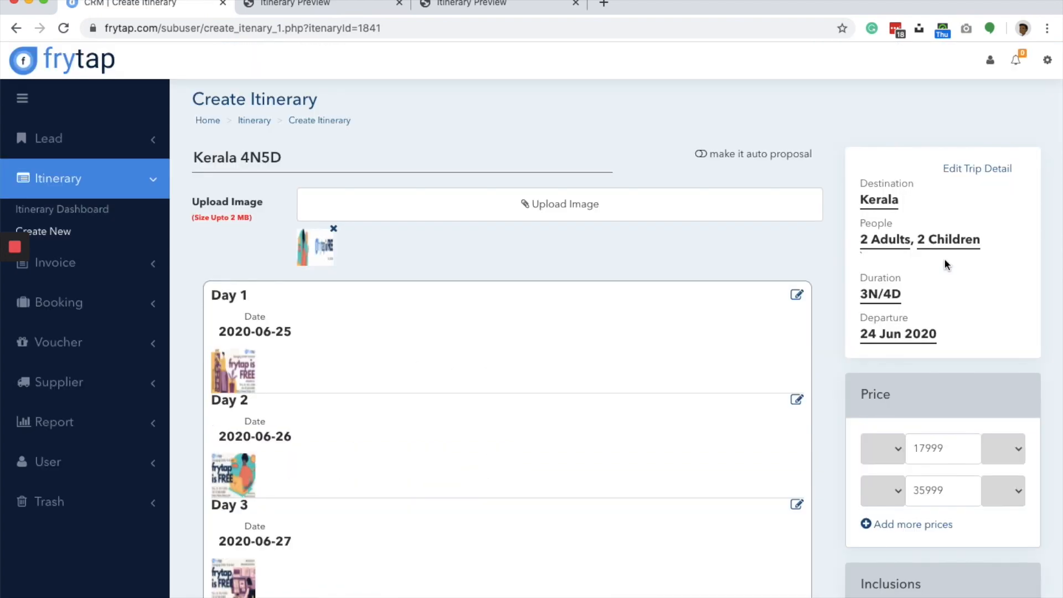
scroll(944, 258, down, 15)
scroll(943, 243, up, 7)
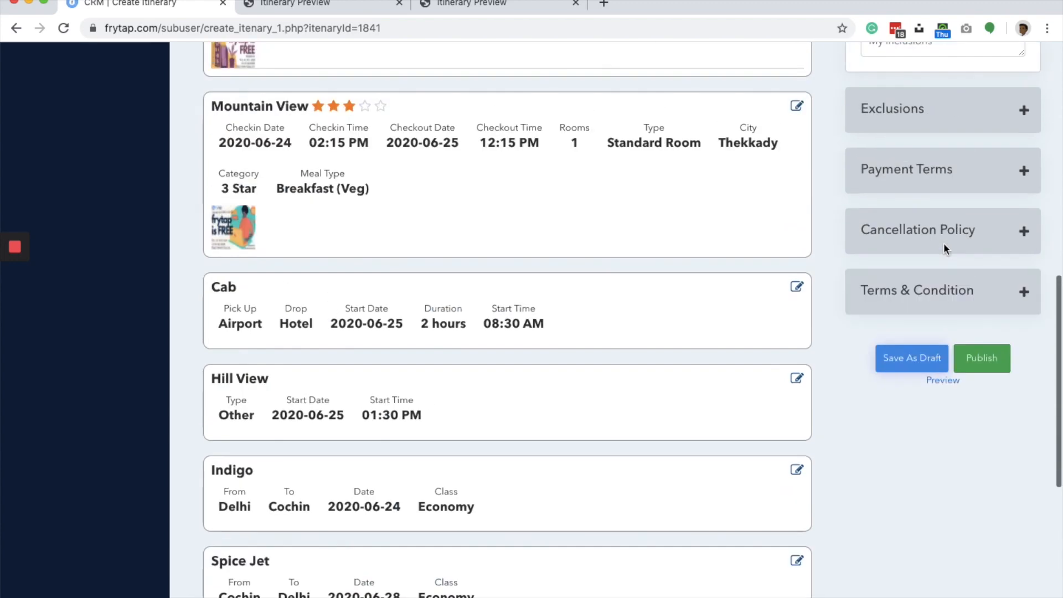
click(946, 381)
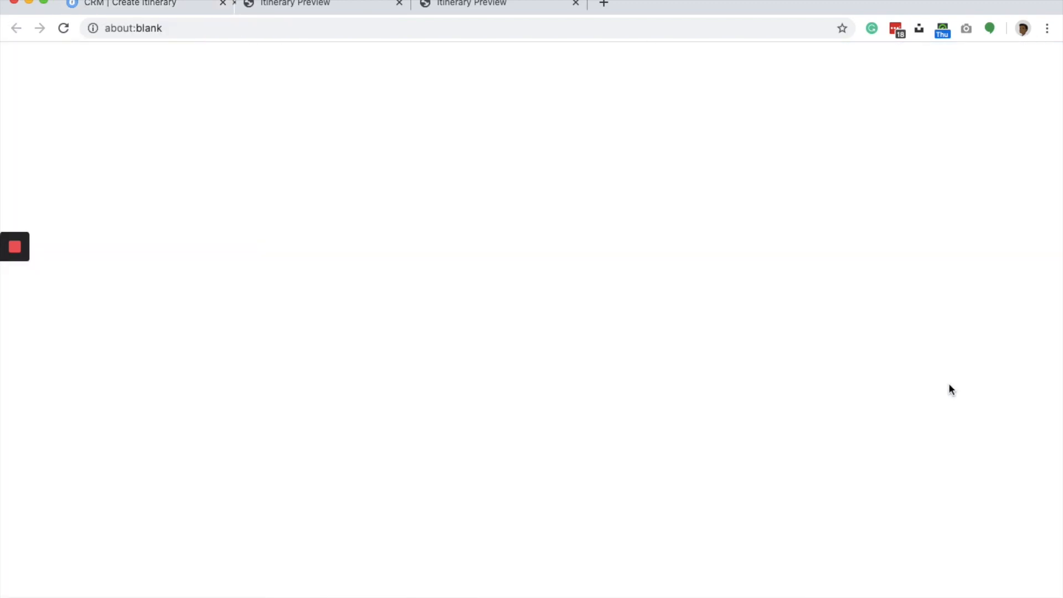
- Examine the updated itinerary preview, including the day entries, transfer details, both flights and the inclusions
scroll(521, 372, down, 15)
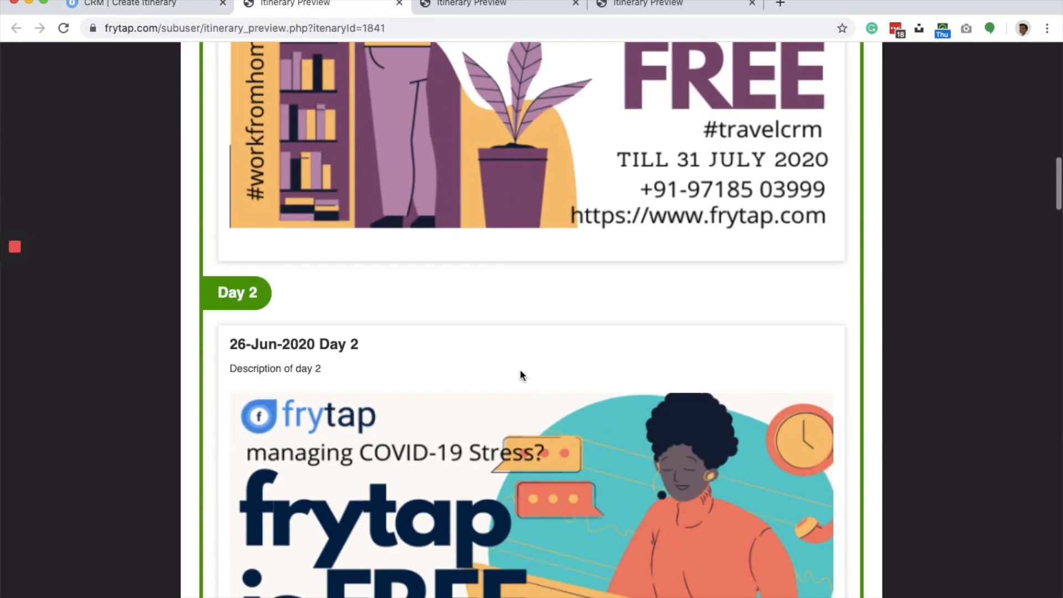
scroll(520, 371, down, 20)
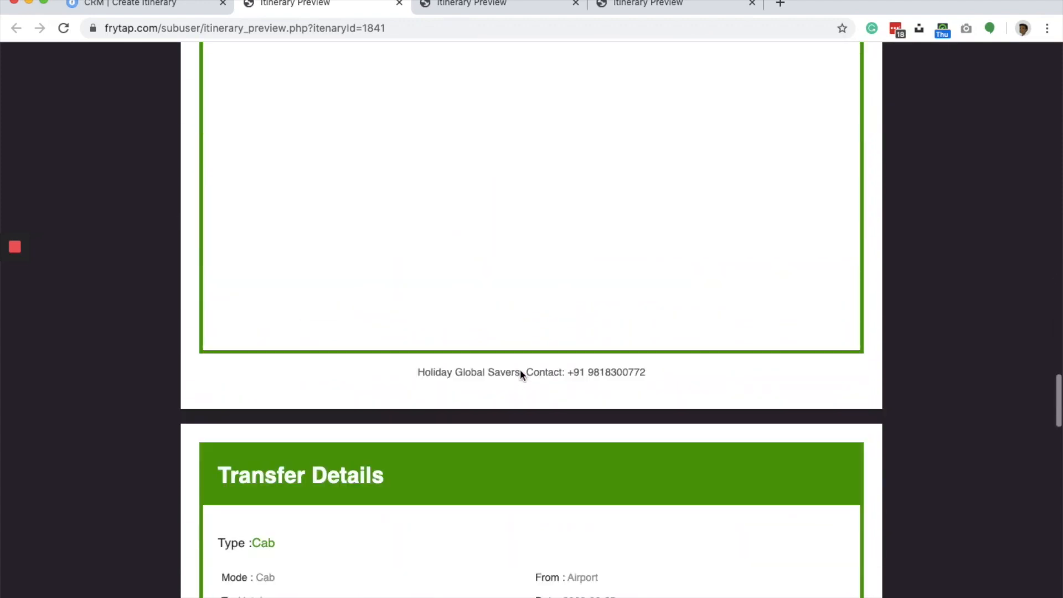
scroll(520, 370, down, 15)
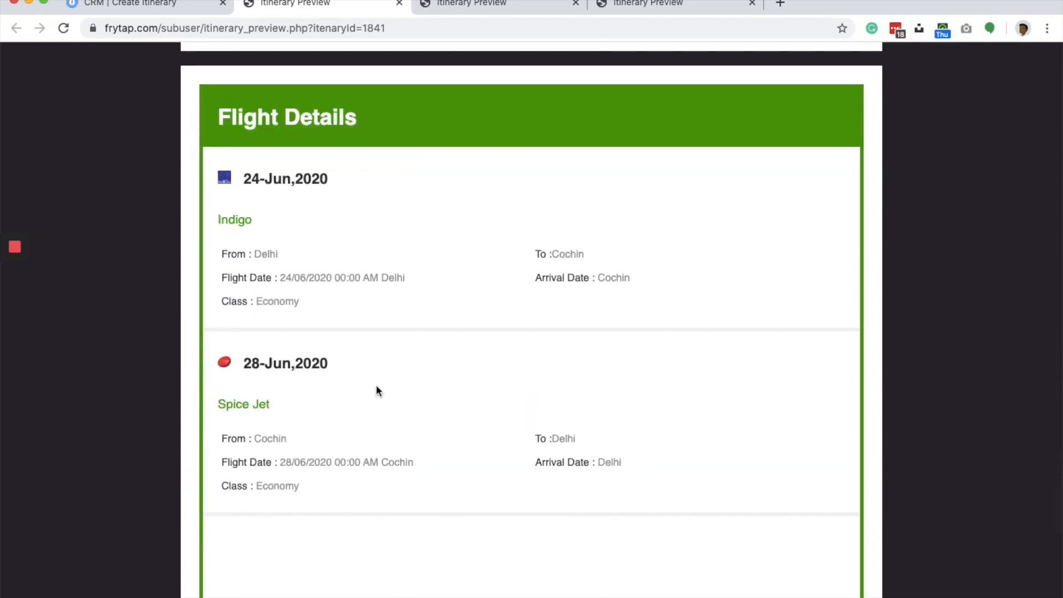
scroll(283, 226, down, 15)
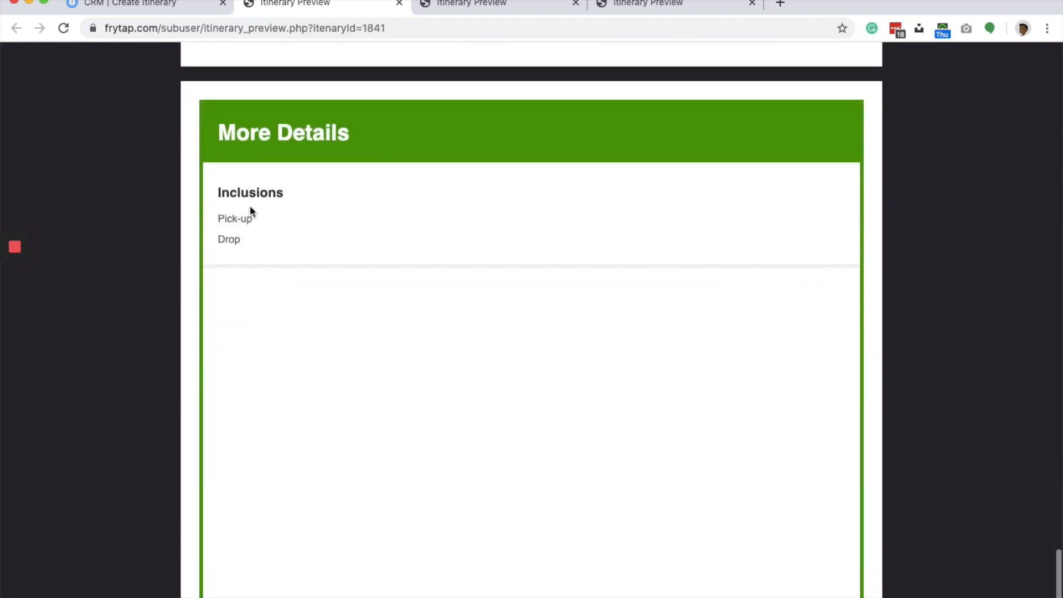
- Return to the itinerary editor and enter "These are my payment terms" as the payment terms
click(147, 10)
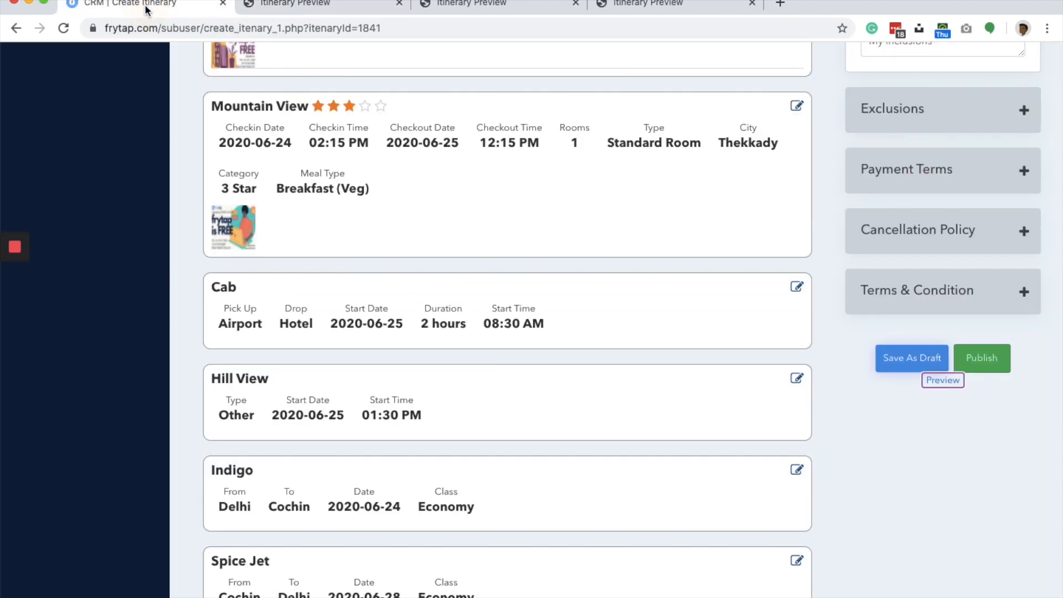
scroll(651, 216, down, 7)
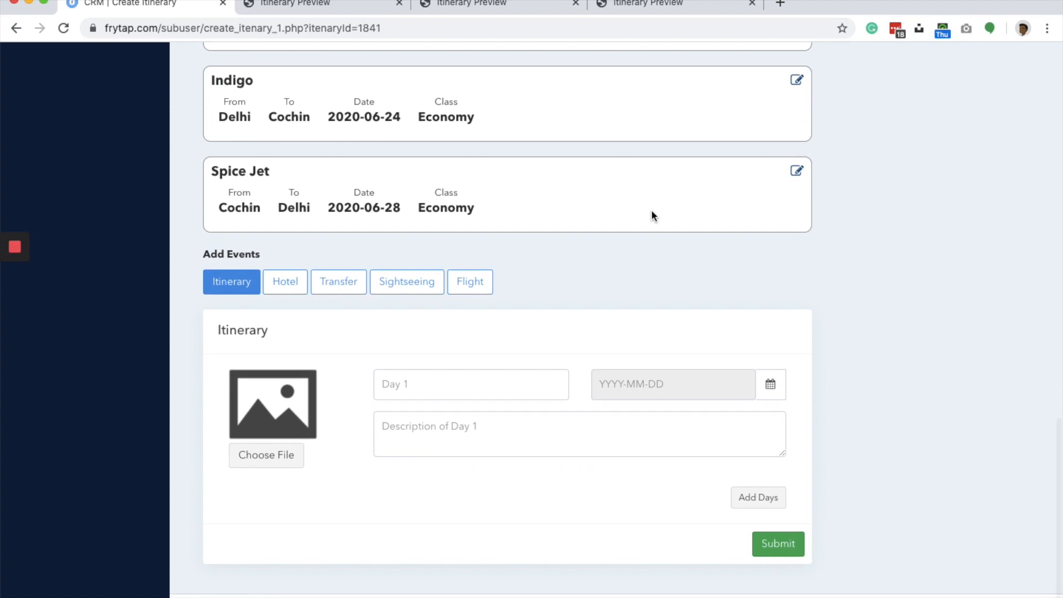
scroll(651, 211, up, 10)
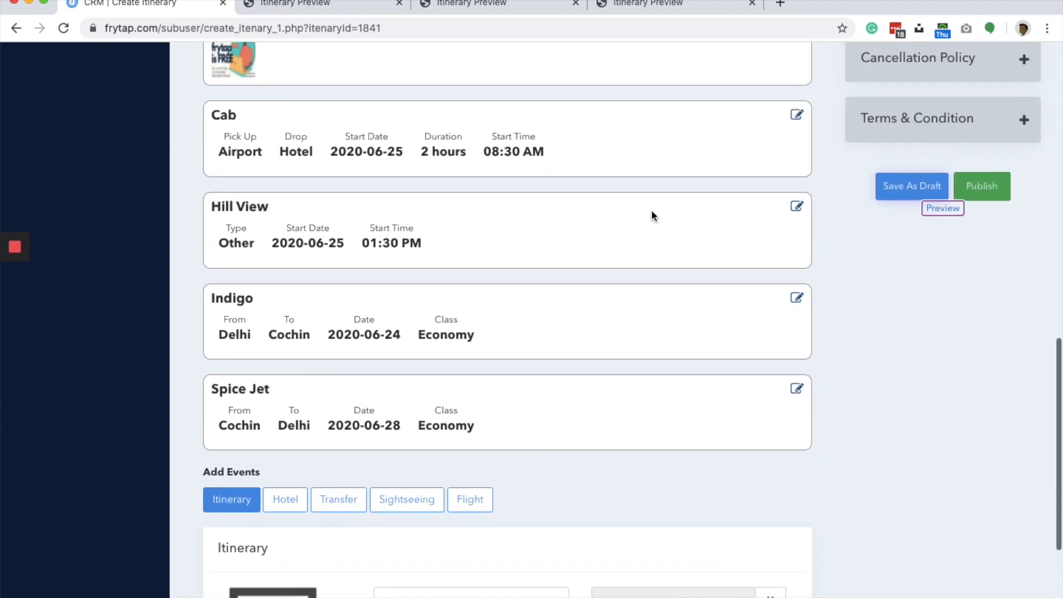
scroll(651, 216, up, 5)
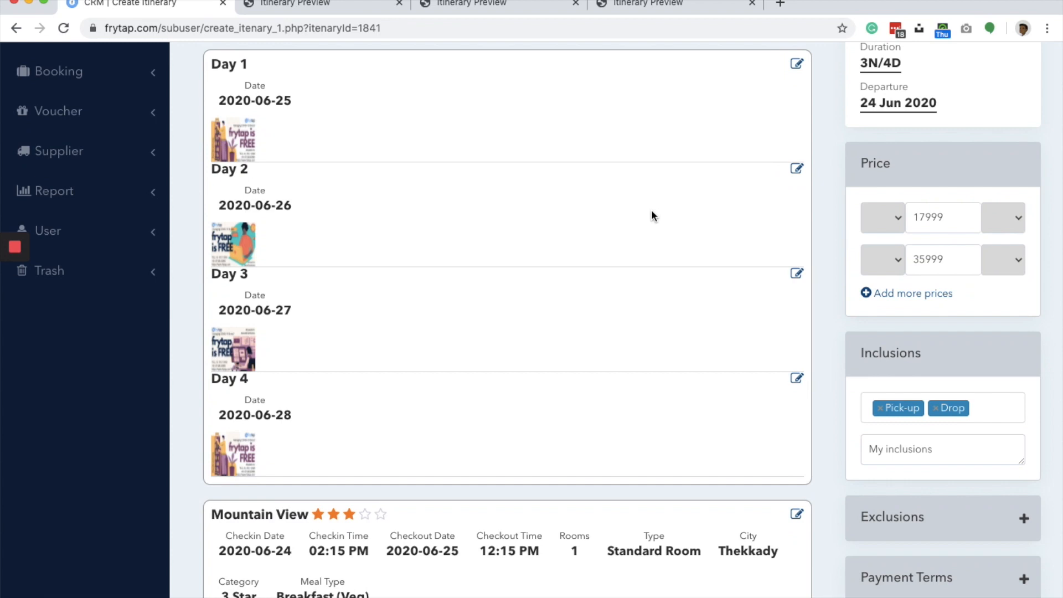
scroll(651, 216, down, 6)
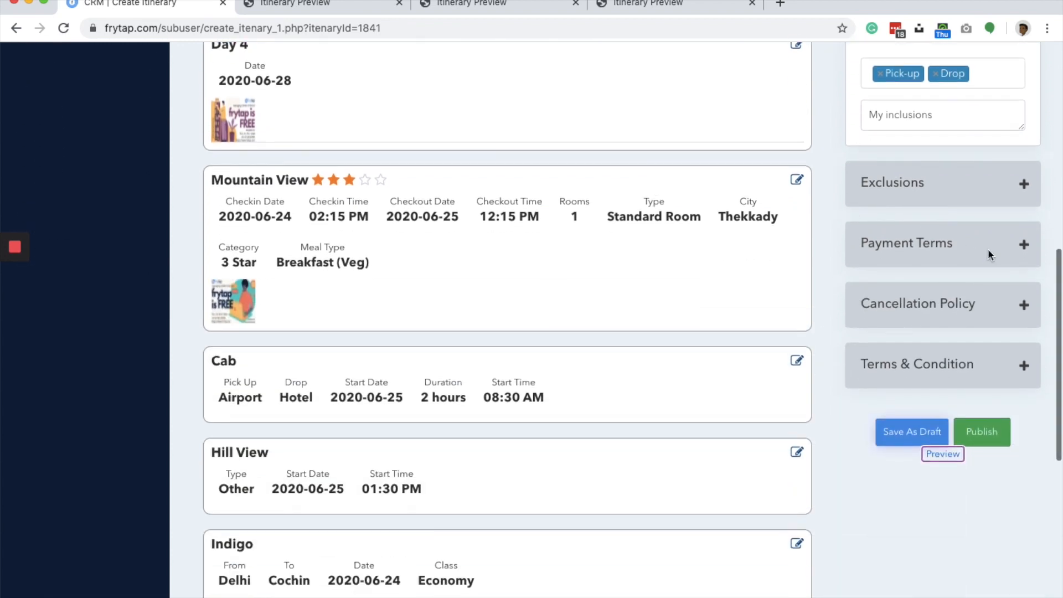
click(1024, 247)
click(922, 297)
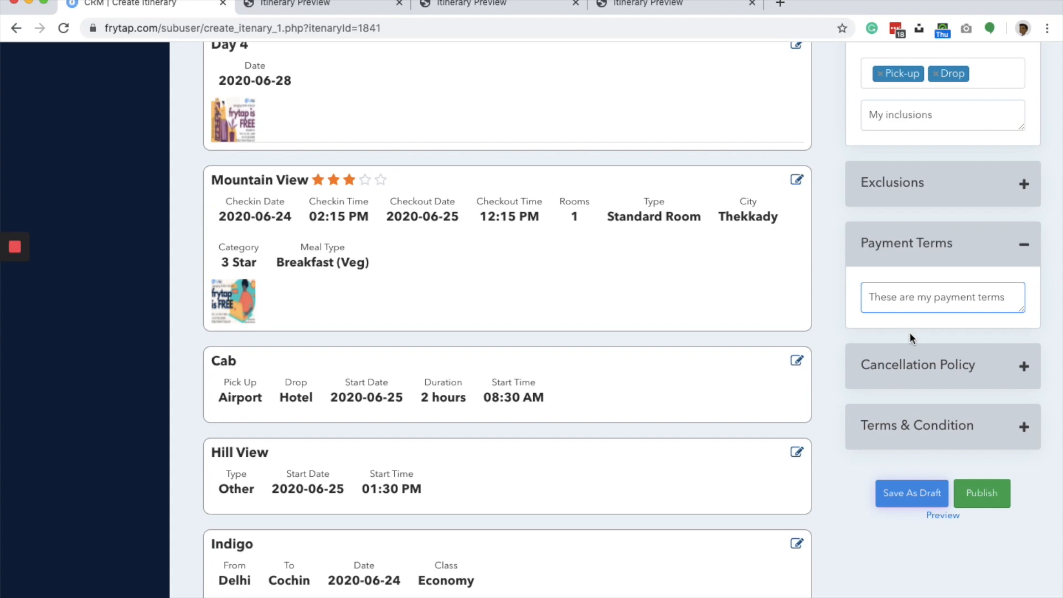
click(829, 286)
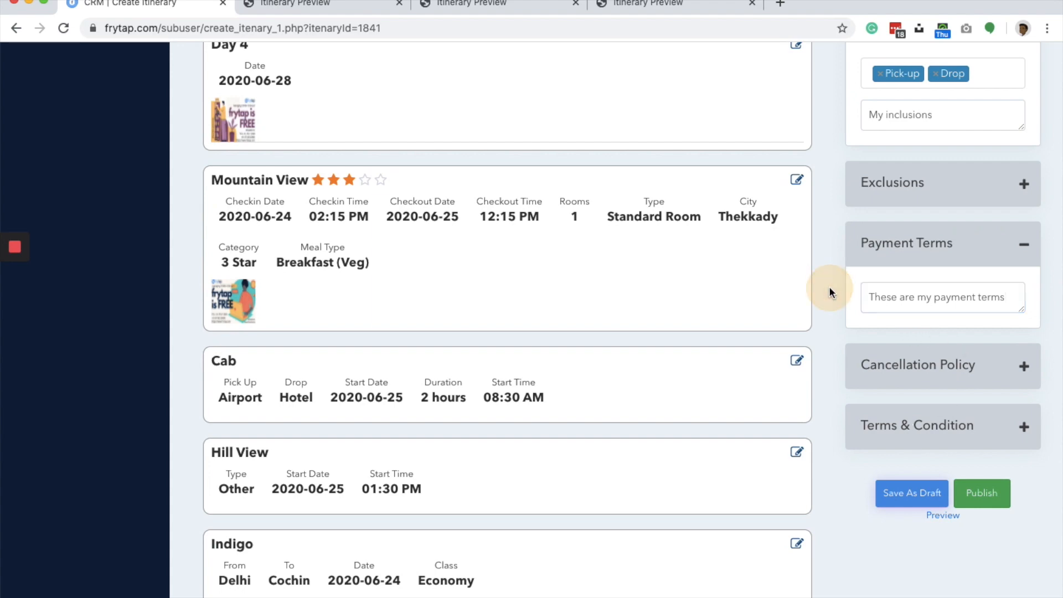
- Save the itinerary with its payment terms as a draft and check the payment policies in a fresh preview
click(916, 502)
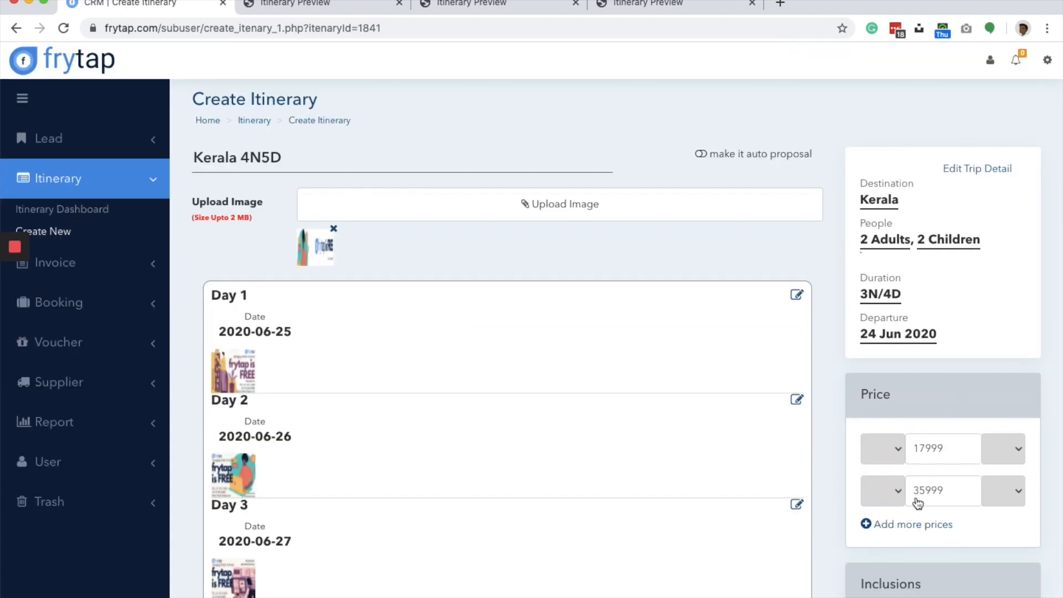
scroll(917, 502, down, 20)
scroll(953, 103, up, 2)
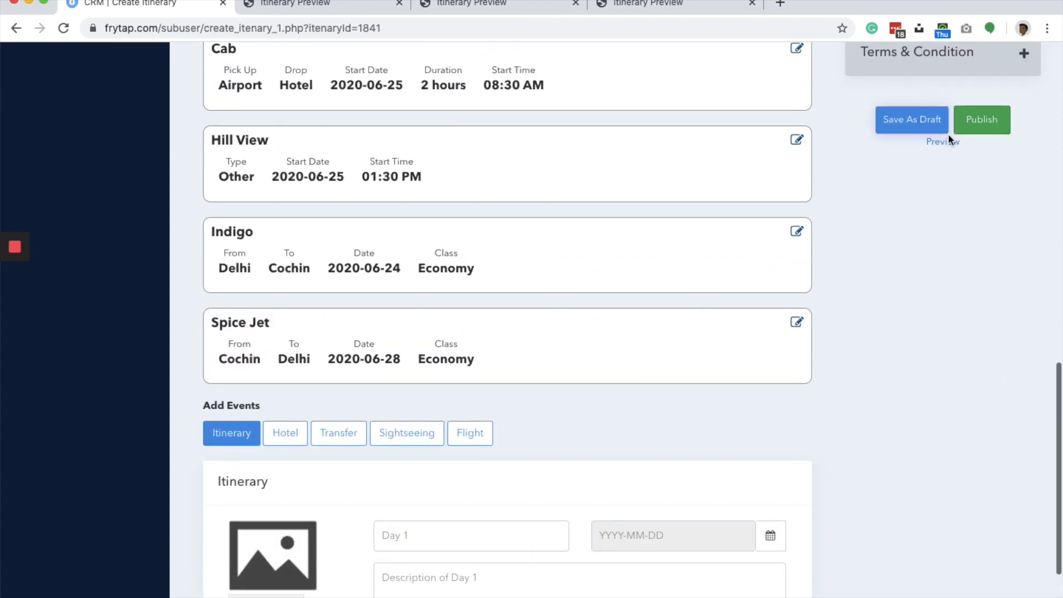
click(942, 143)
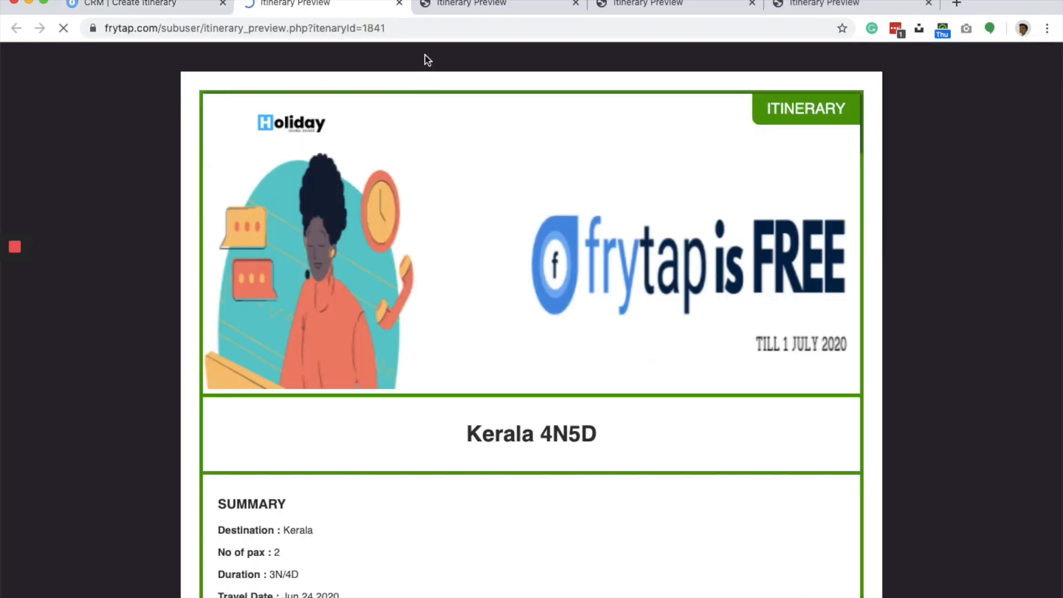
scroll(401, 259, down, 20)
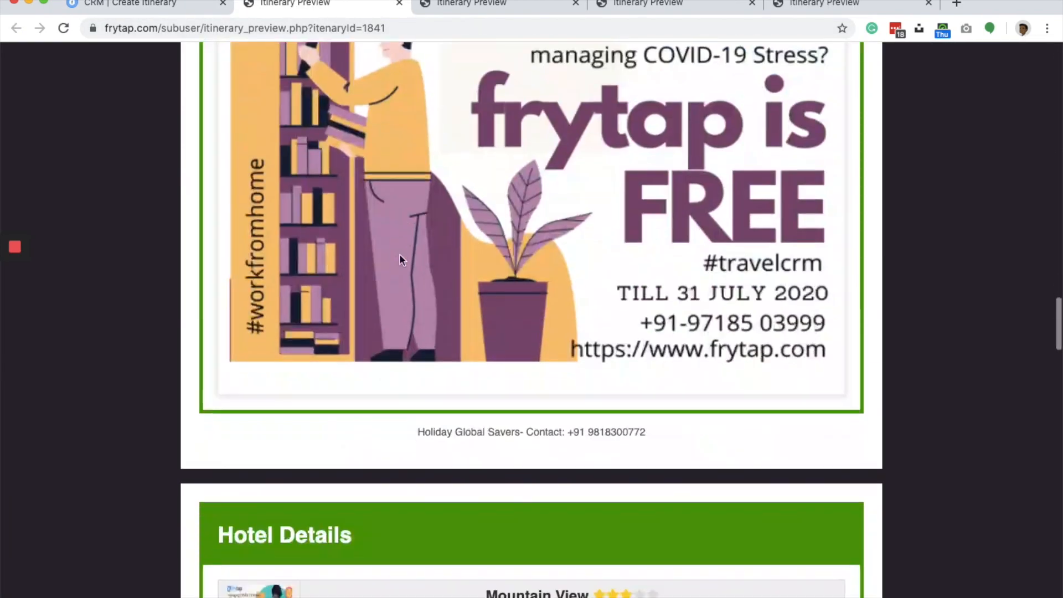
scroll(401, 260, down, 20)
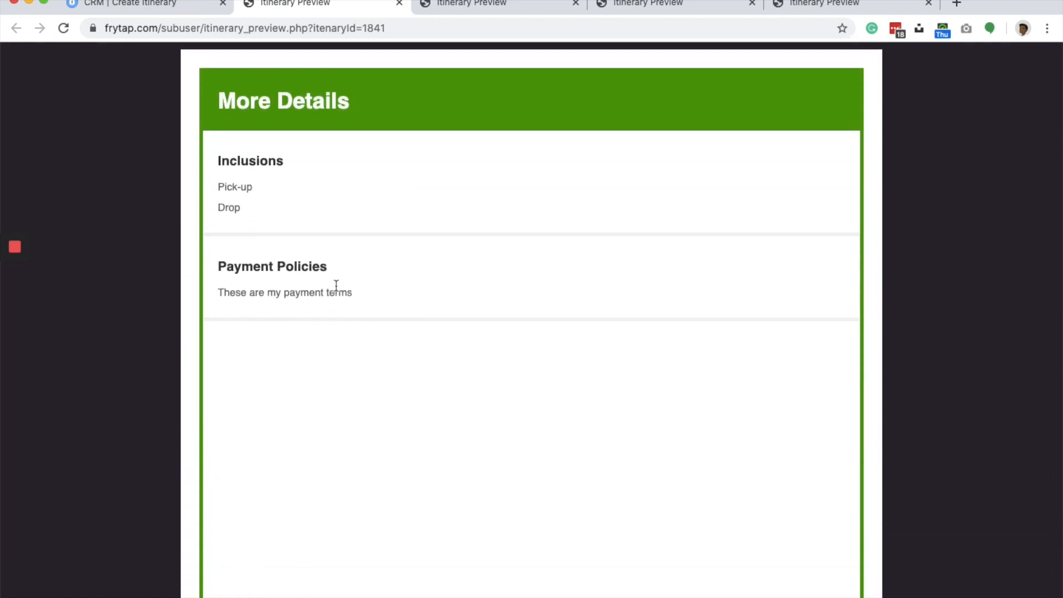
- Close the preview and publish the Kerala 4N5D itinerary from the editor
click(398, 3)
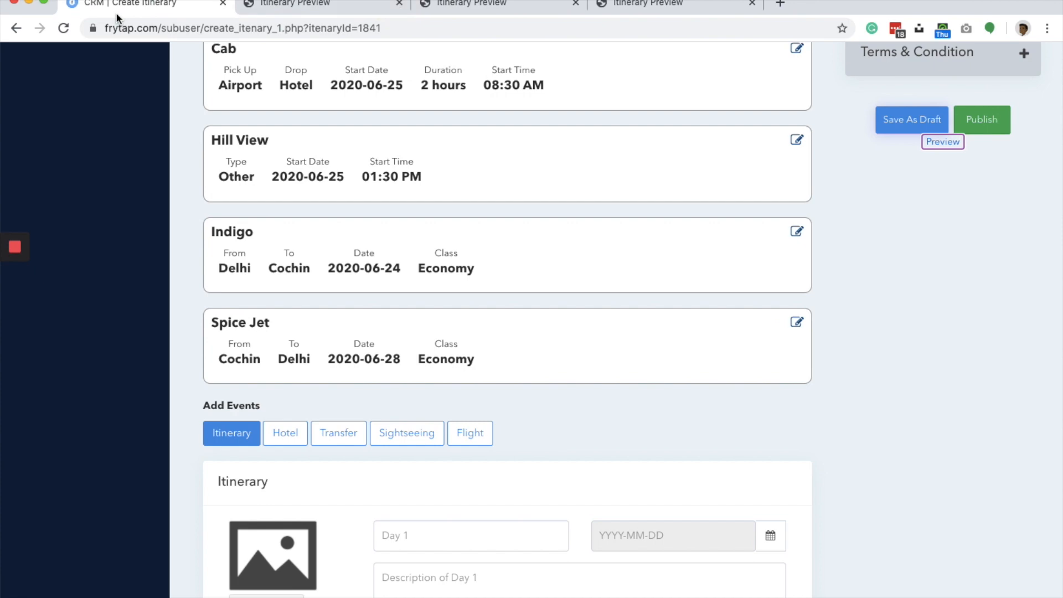
scroll(846, 194, up, 15)
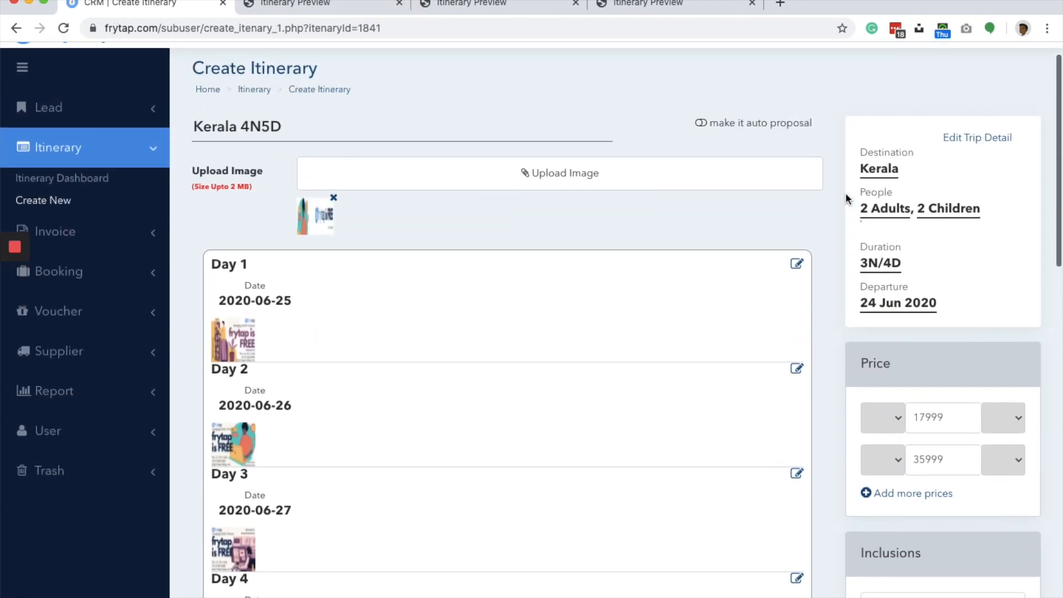
scroll(846, 193, down, 9)
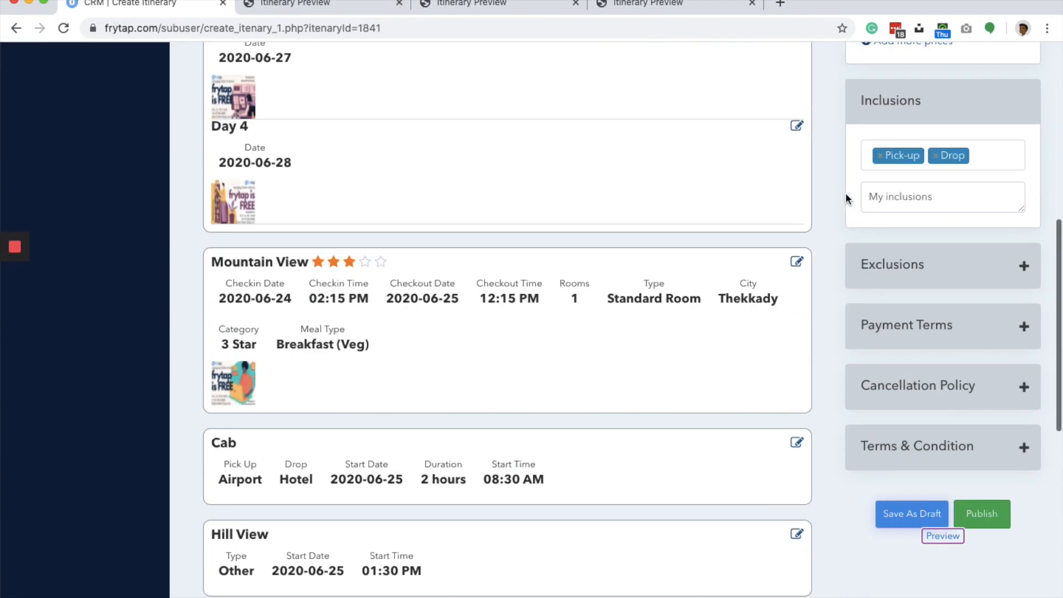
scroll(845, 192, down, 5)
click(1004, 221)
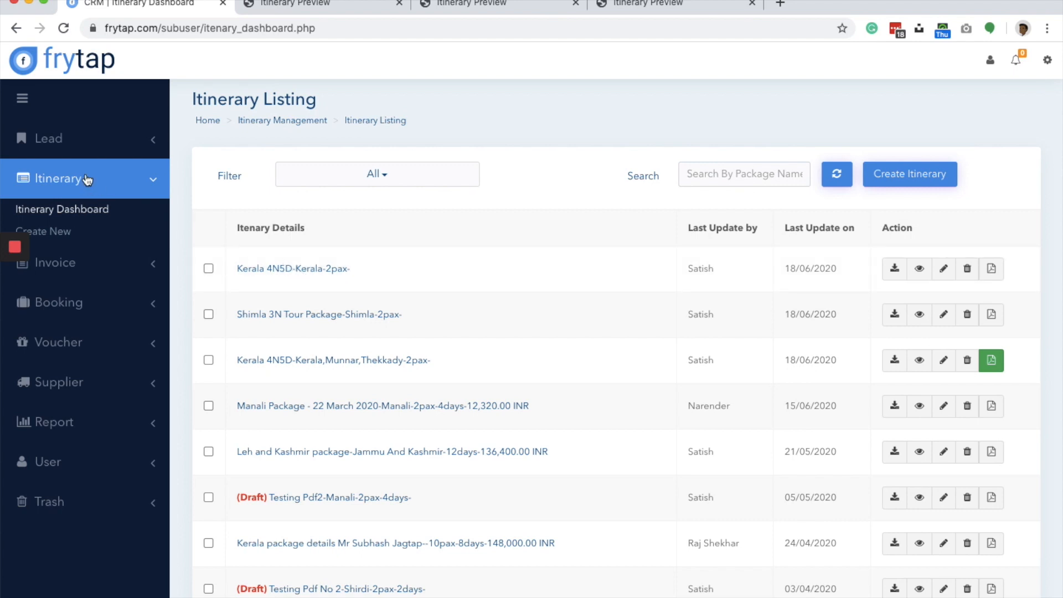
- Go to the lead dashboard and open the 25 Jun'20 Delhi India-Kerala lead
click(71, 137)
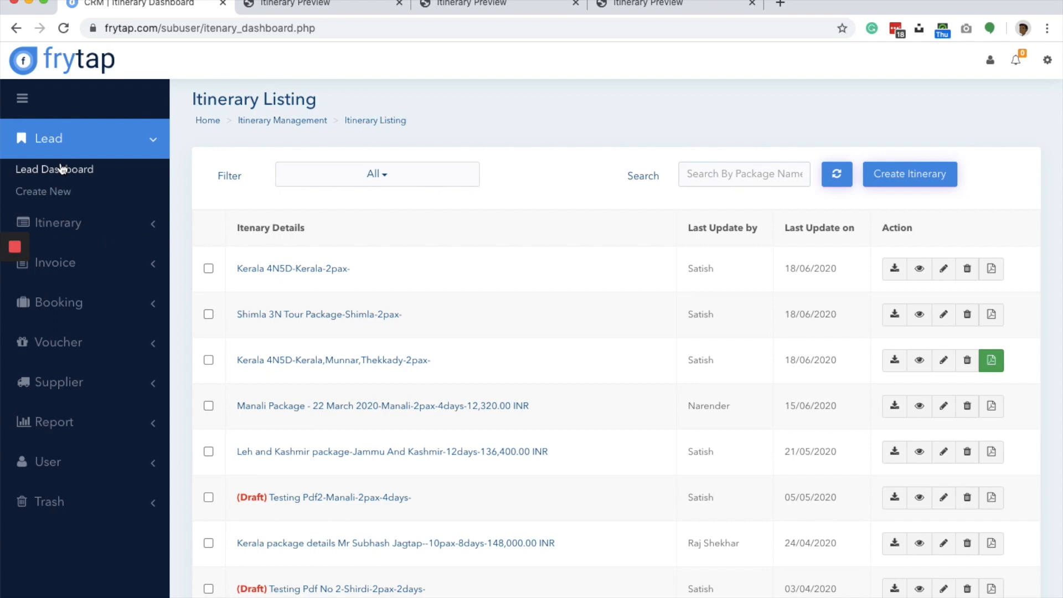
click(62, 168)
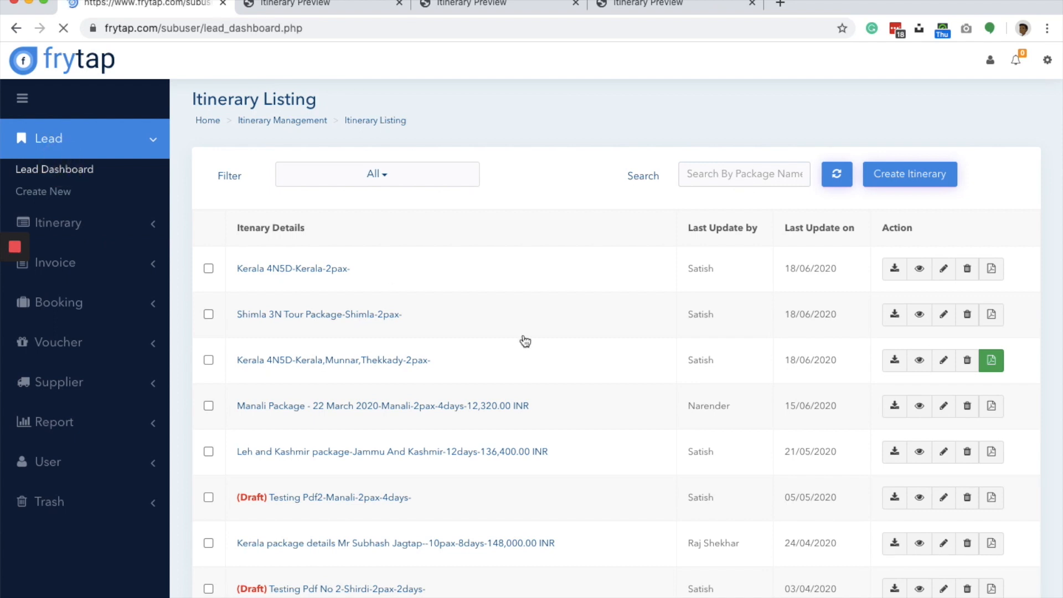
scroll(500, 515, down, 3)
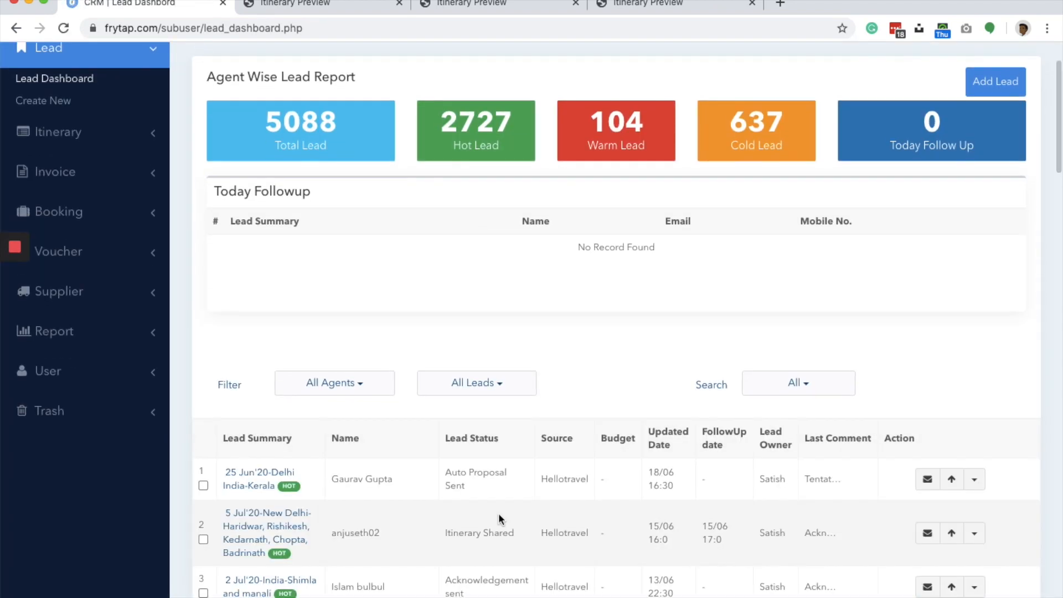
scroll(498, 513, down, 3)
click(248, 411)
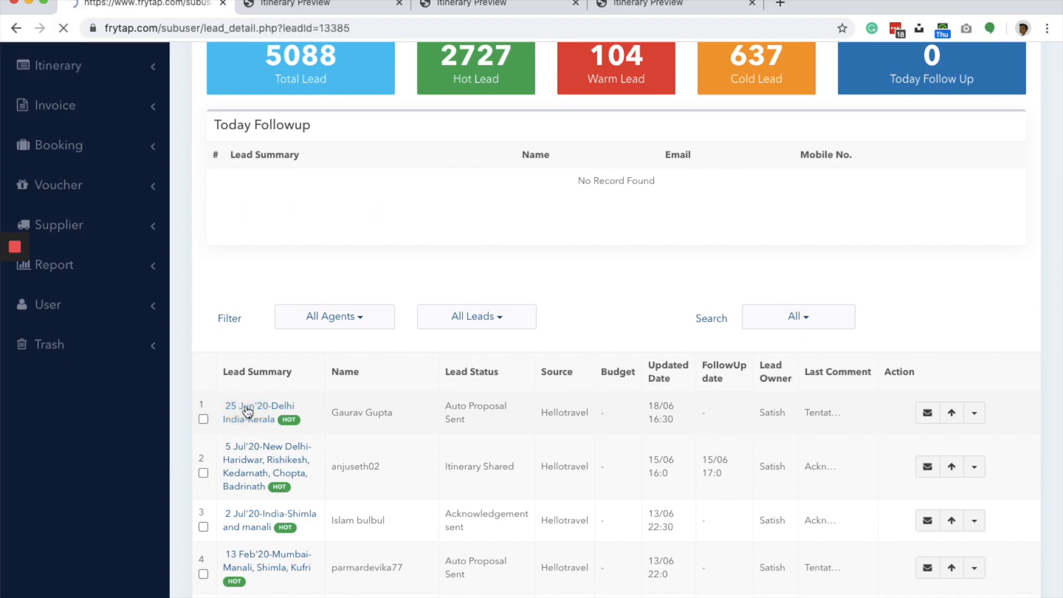
- Add the existing Kerala 4N5D-Kerala-2pax itinerary to the lead's itinerary details
scroll(626, 371, down, 5)
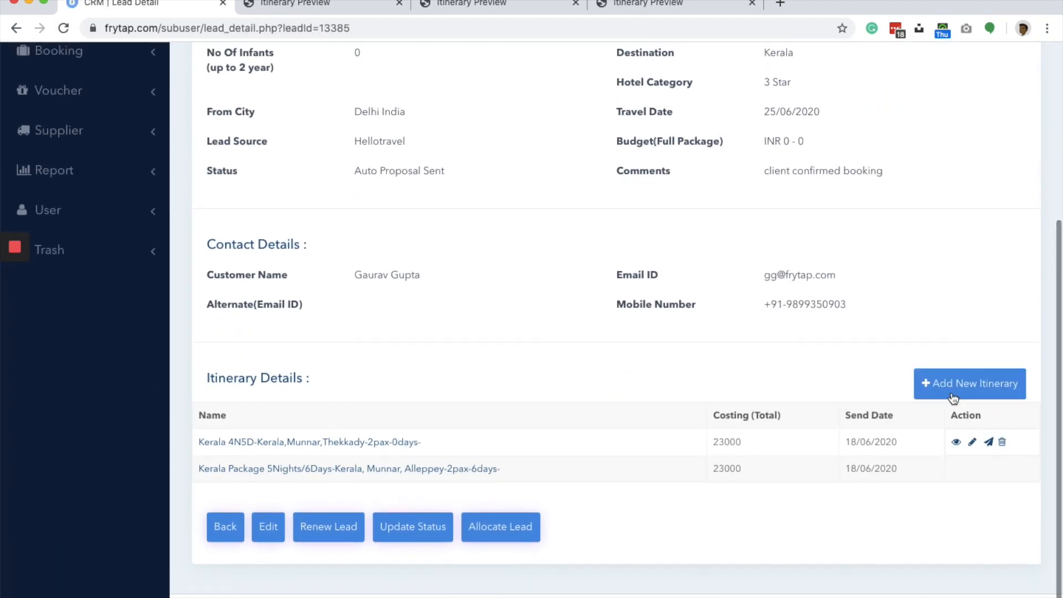
click(953, 397)
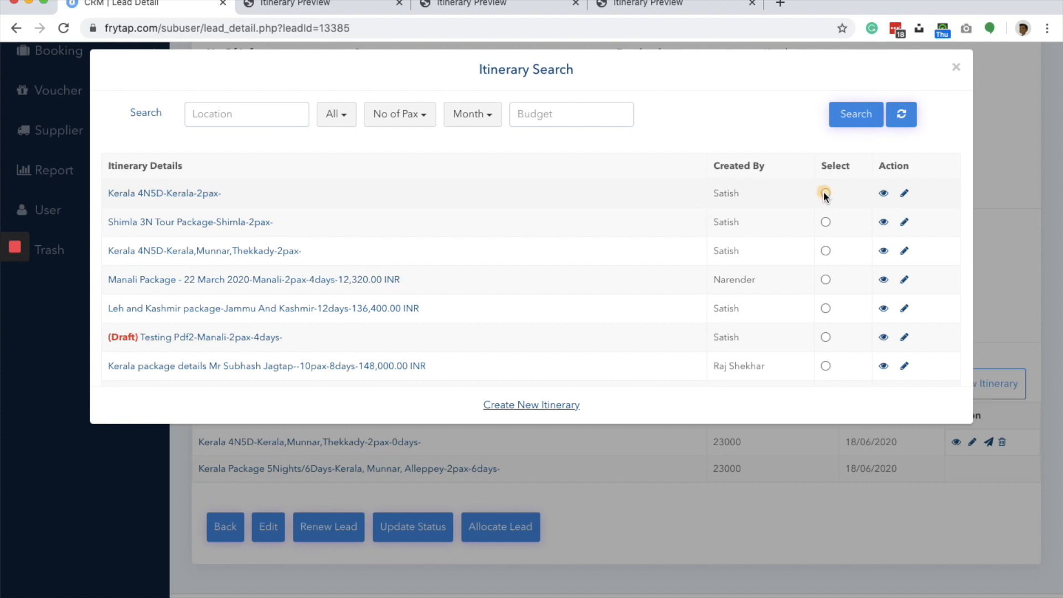
click(824, 193)
click(641, 113)
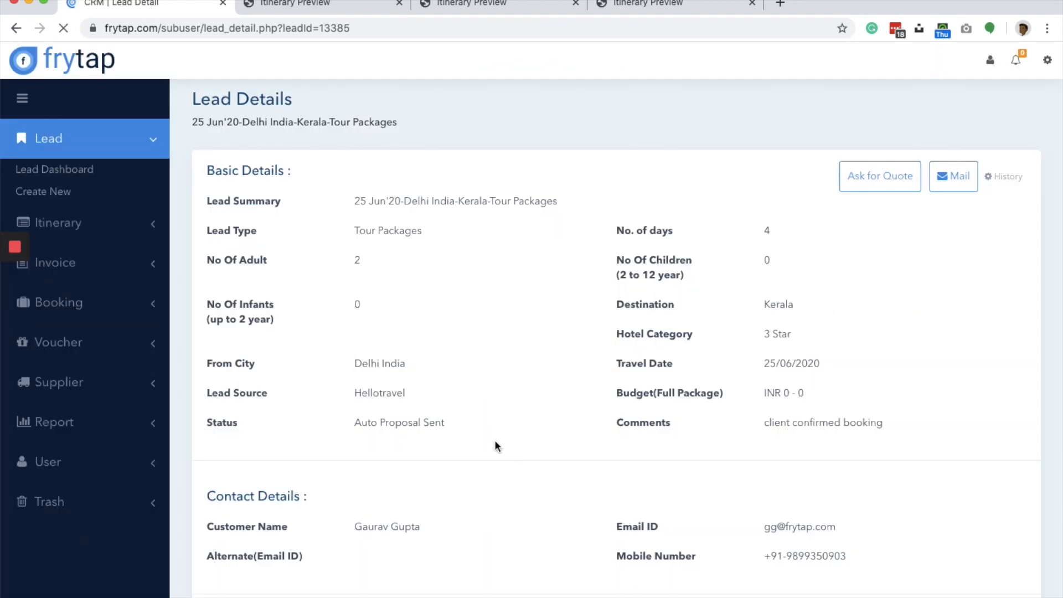
scroll(644, 308, down, 6)
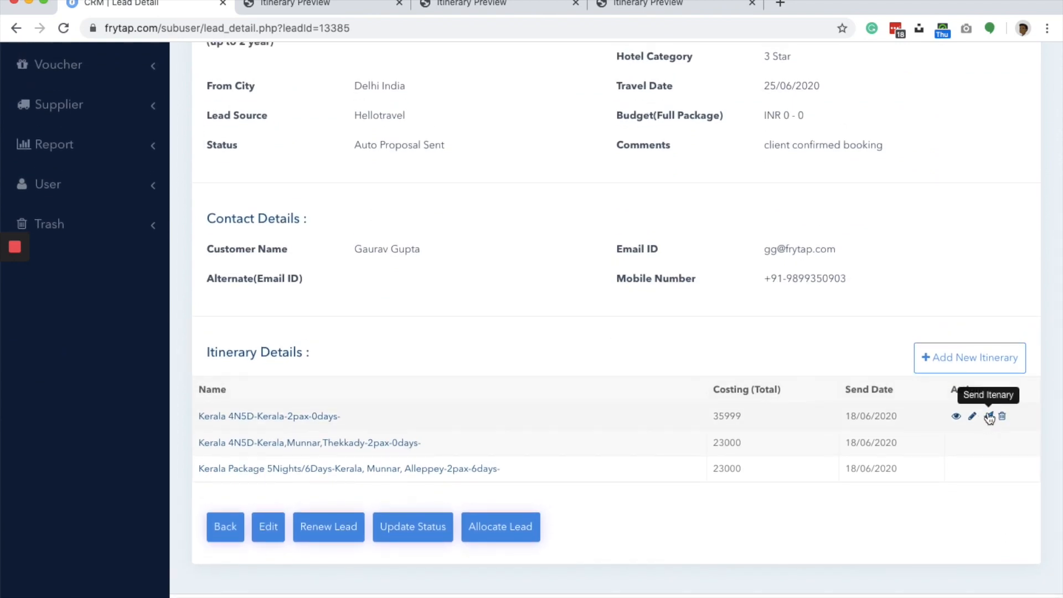
- Restore the minimised "Tentative Proposal for your tour requirement" email in Zoho Mail and look through its package summary
mouse_move(793, 596)
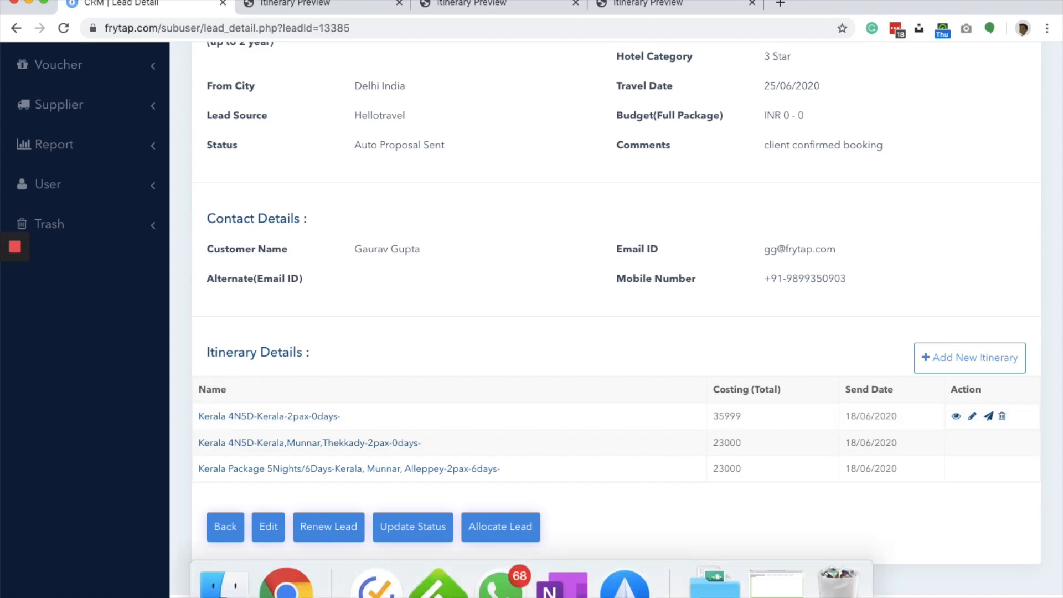
click(781, 594)
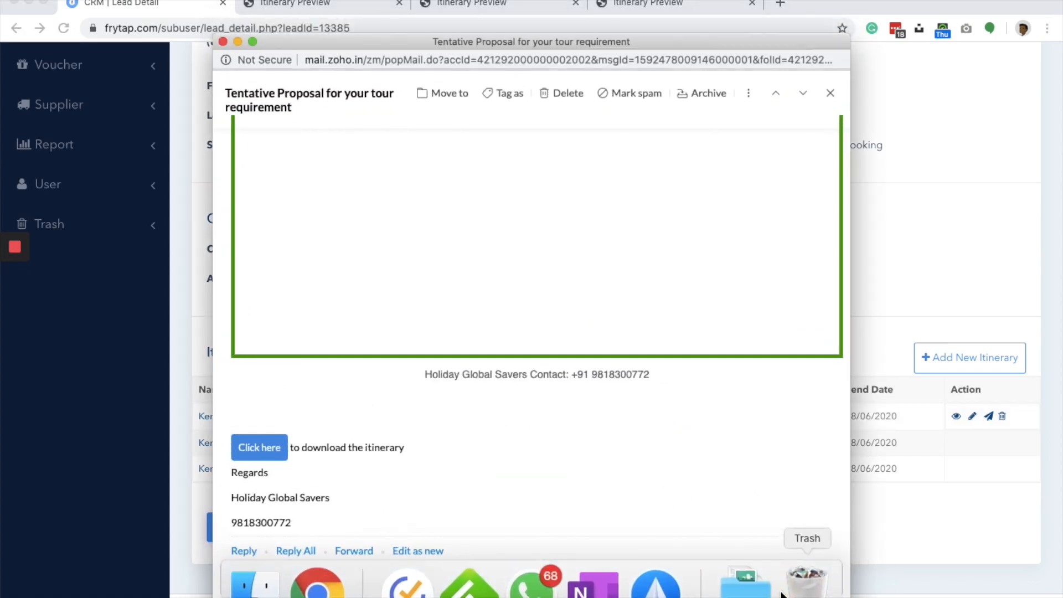
scroll(597, 332, down, 15)
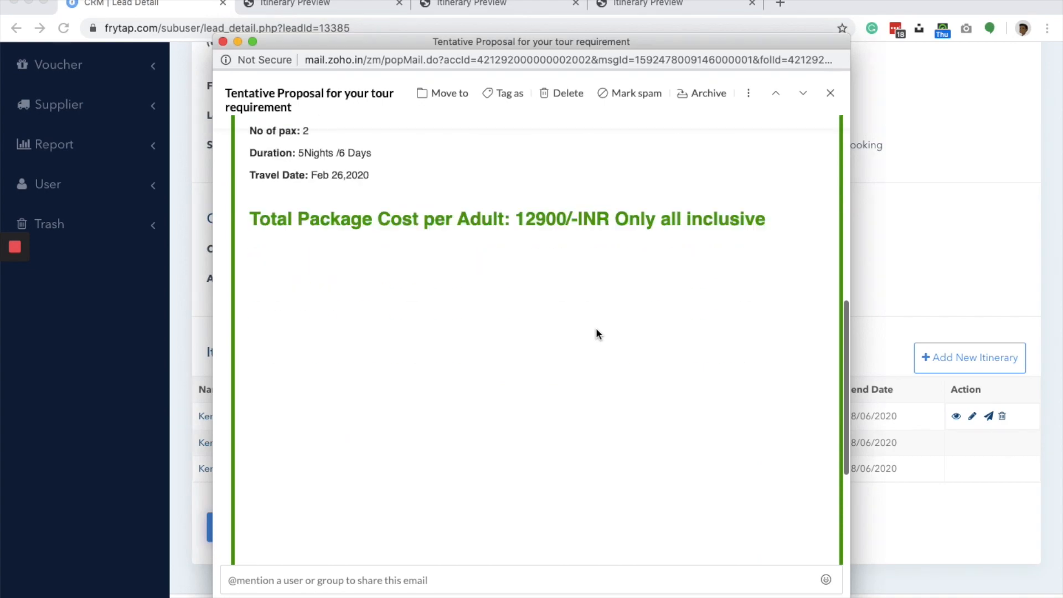
- Switch to the customer's itinerary email window and examine its flight details, message text, cover image and package summary
key(ctrl+Up)
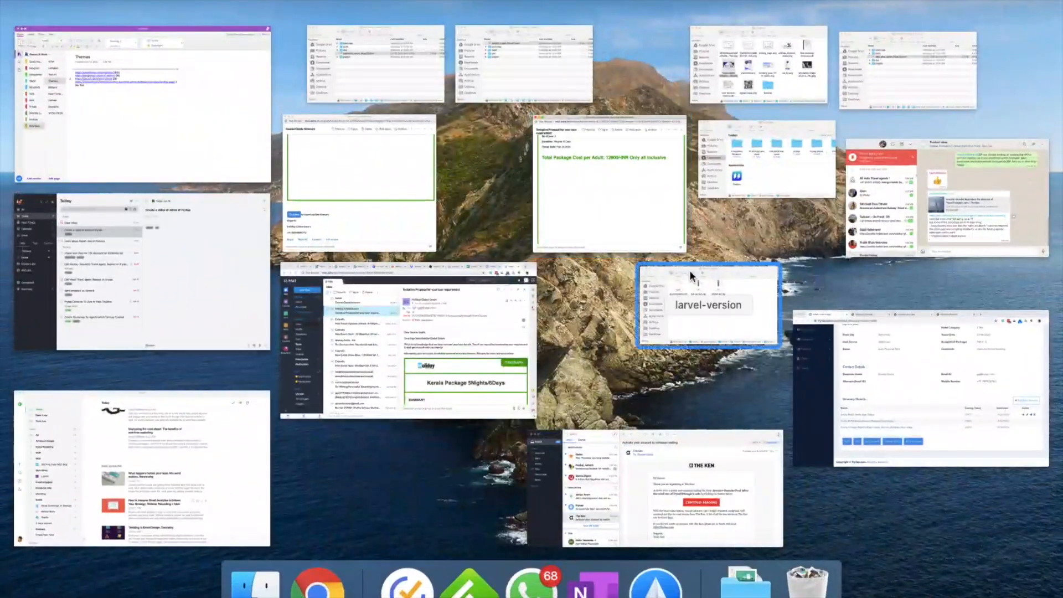
click(397, 198)
scroll(407, 304, up, 10)
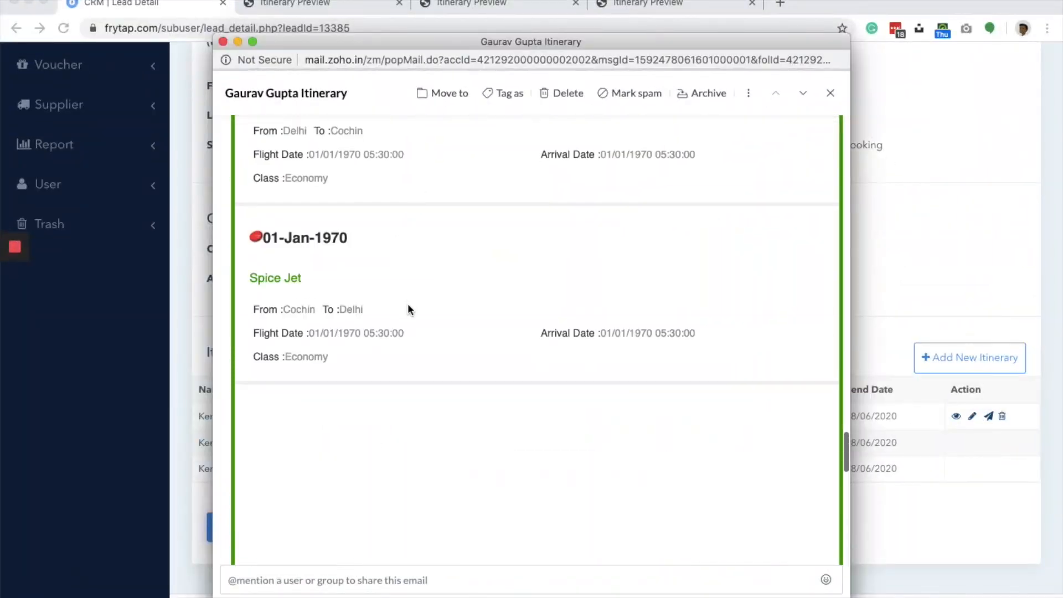
scroll(408, 303, up, 10)
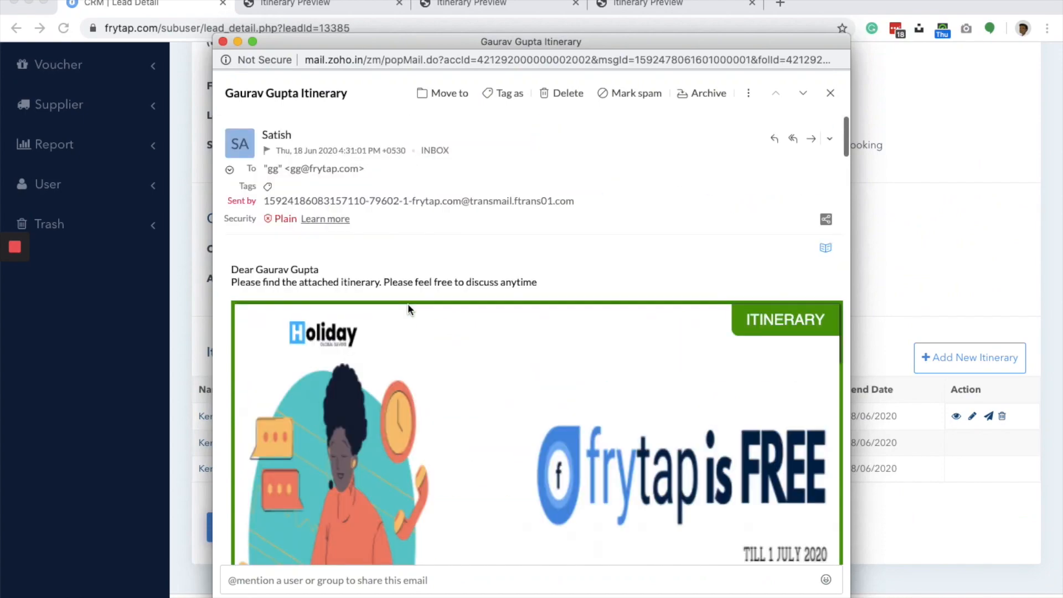
scroll(408, 303, down, 2)
scroll(407, 304, down, 15)
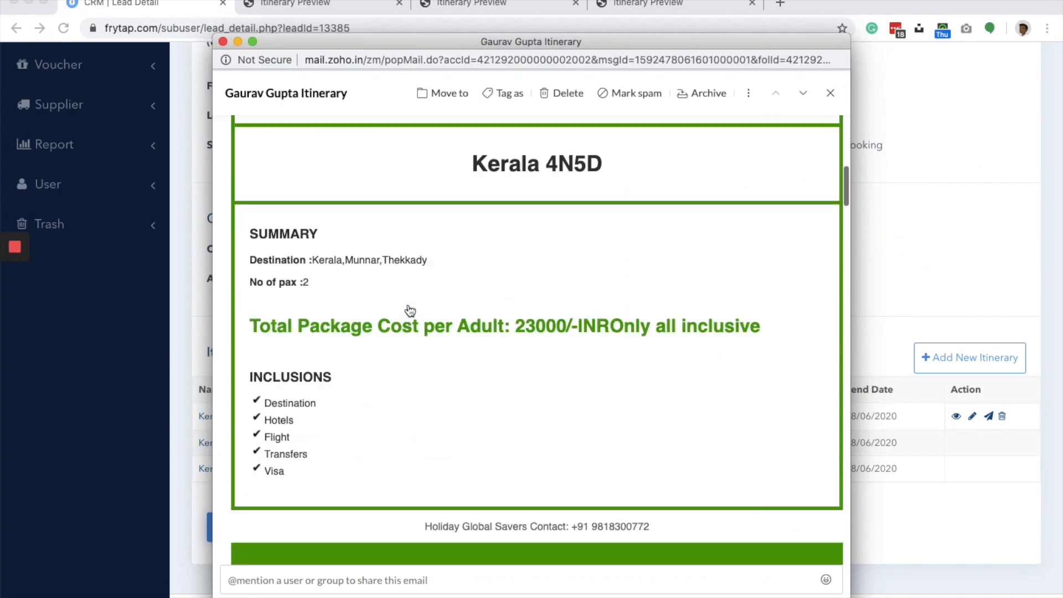
- Open the downloadable itinerary PDF from the link at the end of the customer's email and look through its pages
scroll(409, 308, down, 20)
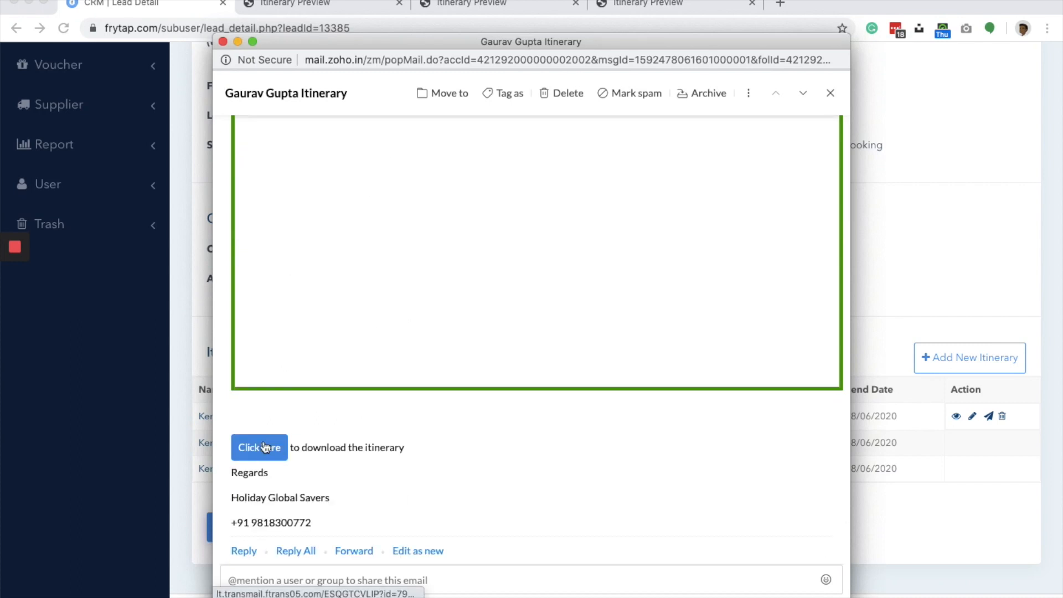
click(264, 447)
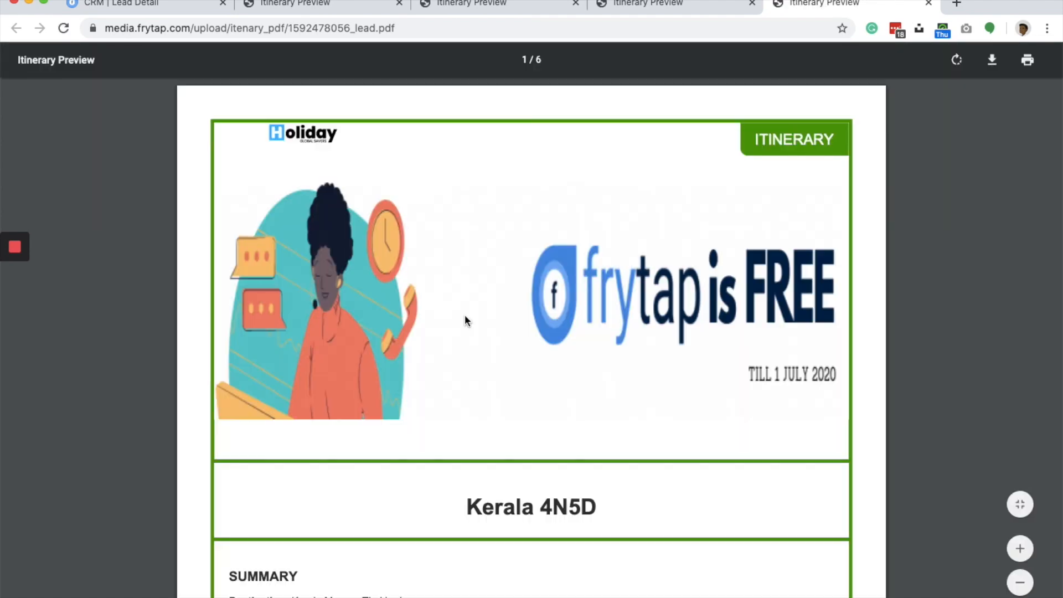
scroll(464, 314, down, 15)
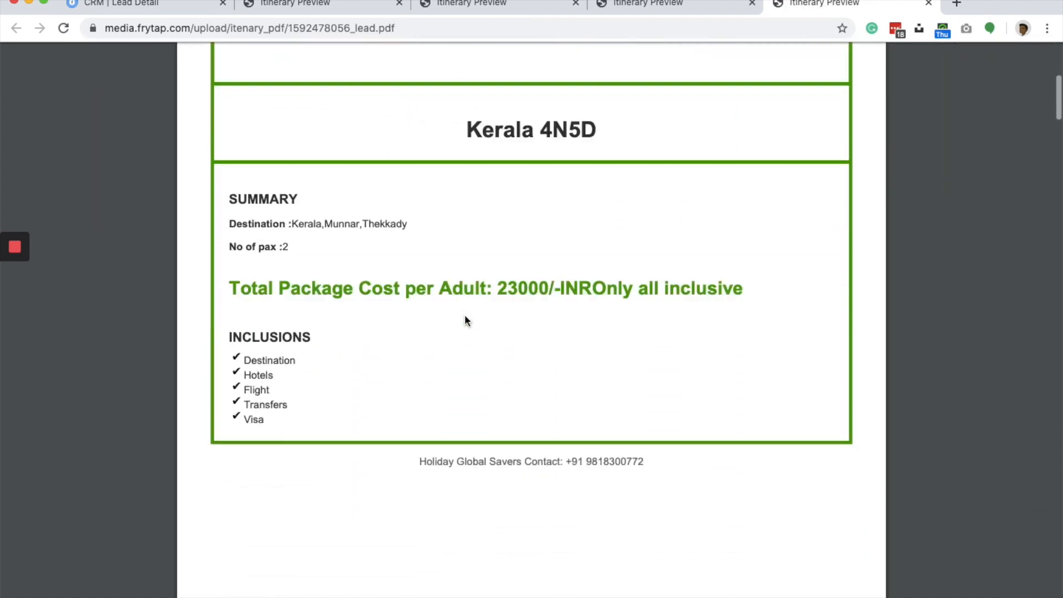
scroll(464, 314, down, 20)
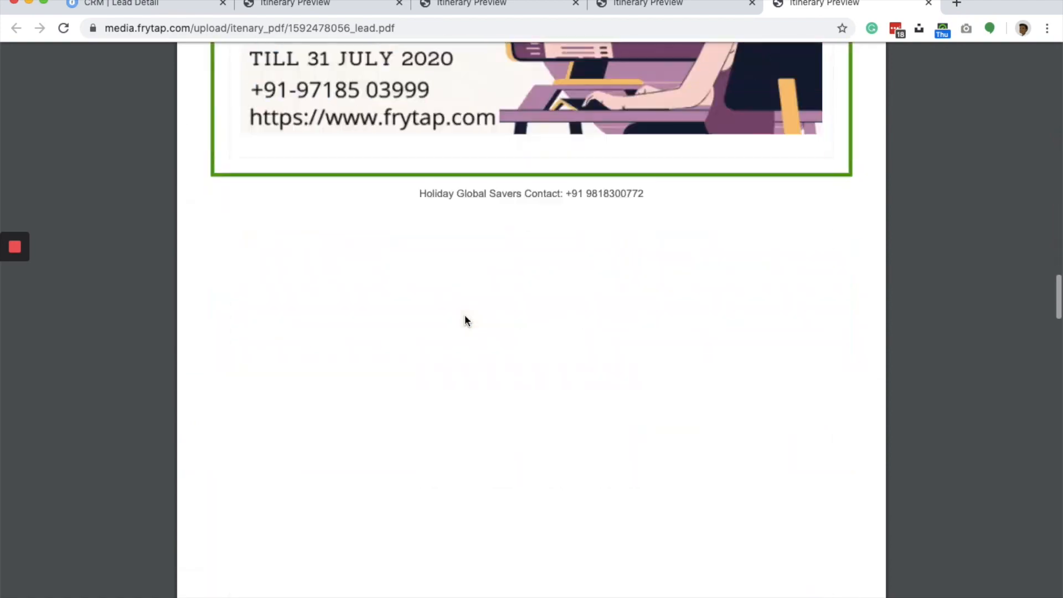
scroll(464, 314, down, 20)
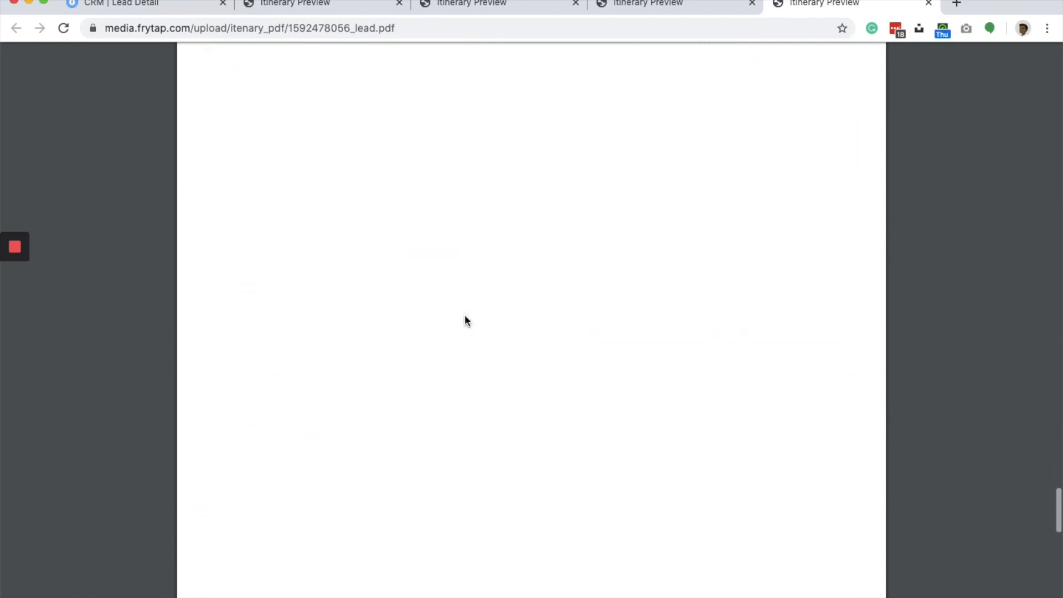
scroll(465, 316, down, 3)
scroll(465, 317, up, 20)
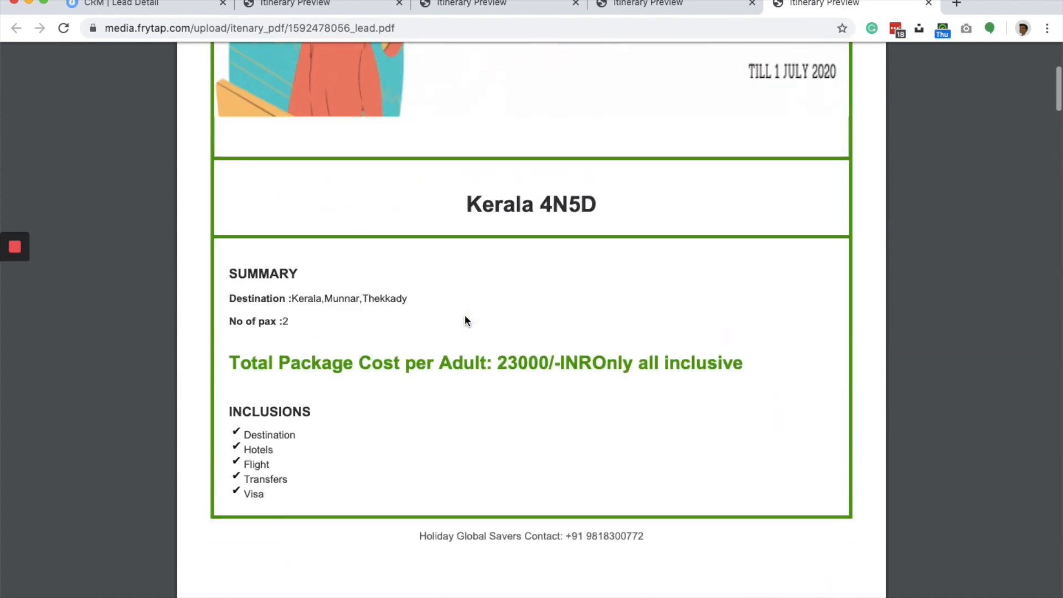
scroll(464, 315, up, 5)
- Return to the lead details in the CRM and go to the itinerary dashboard
click(155, 9)
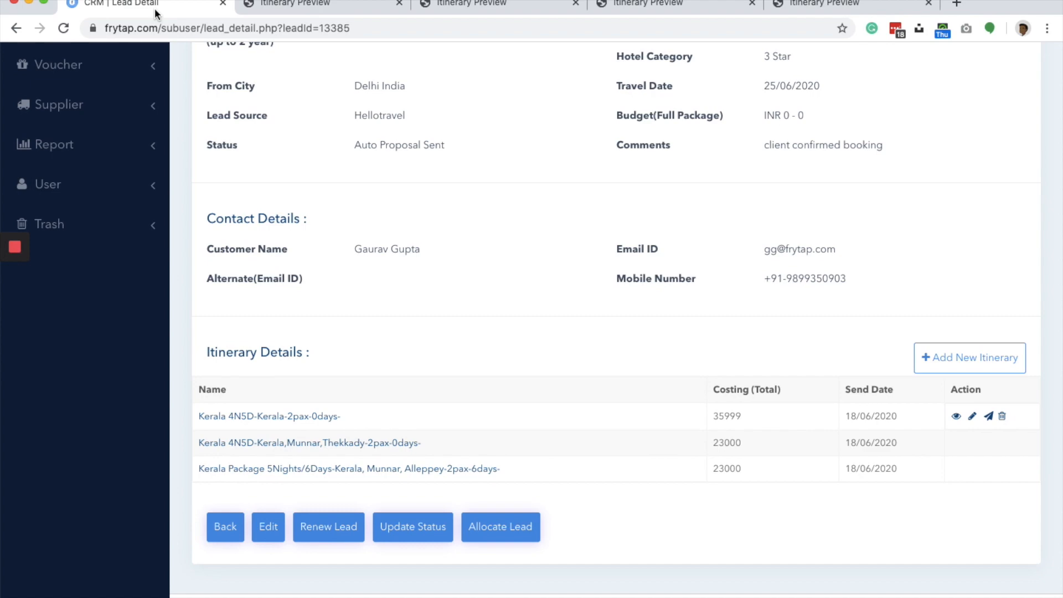
scroll(421, 216, up, 5)
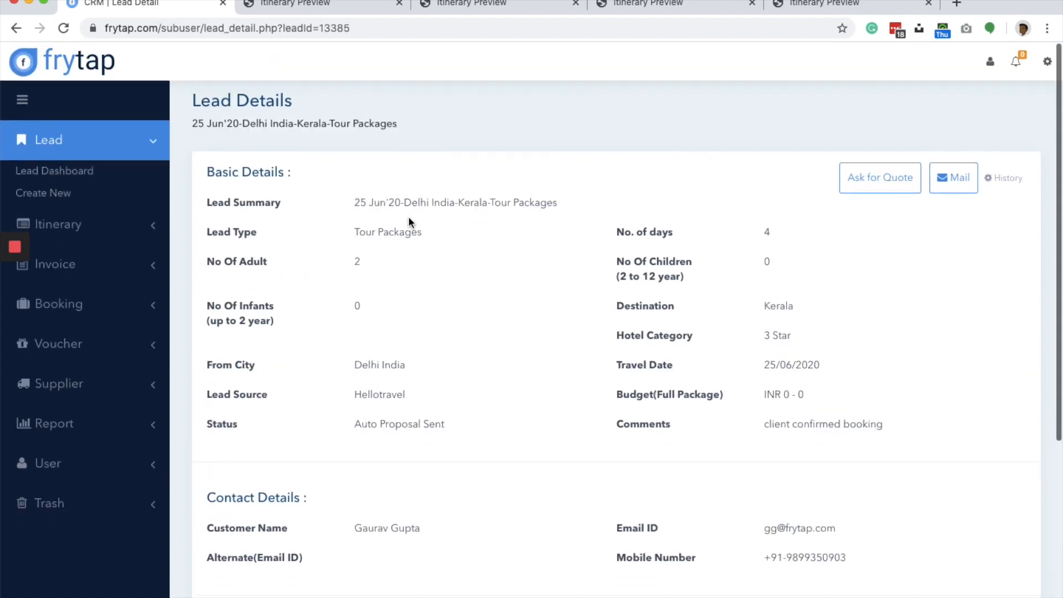
click(79, 221)
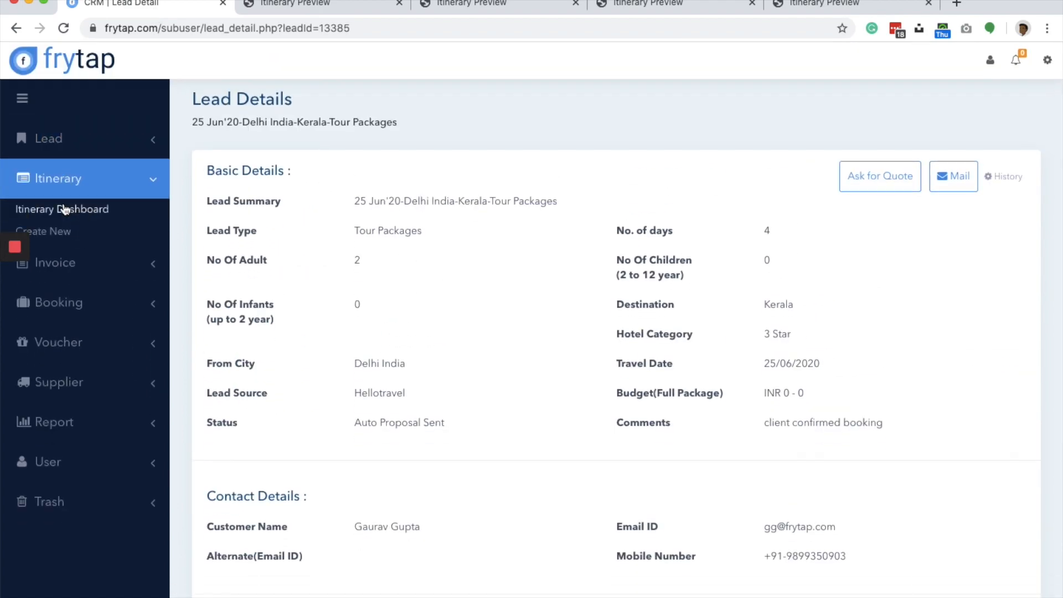
click(65, 209)
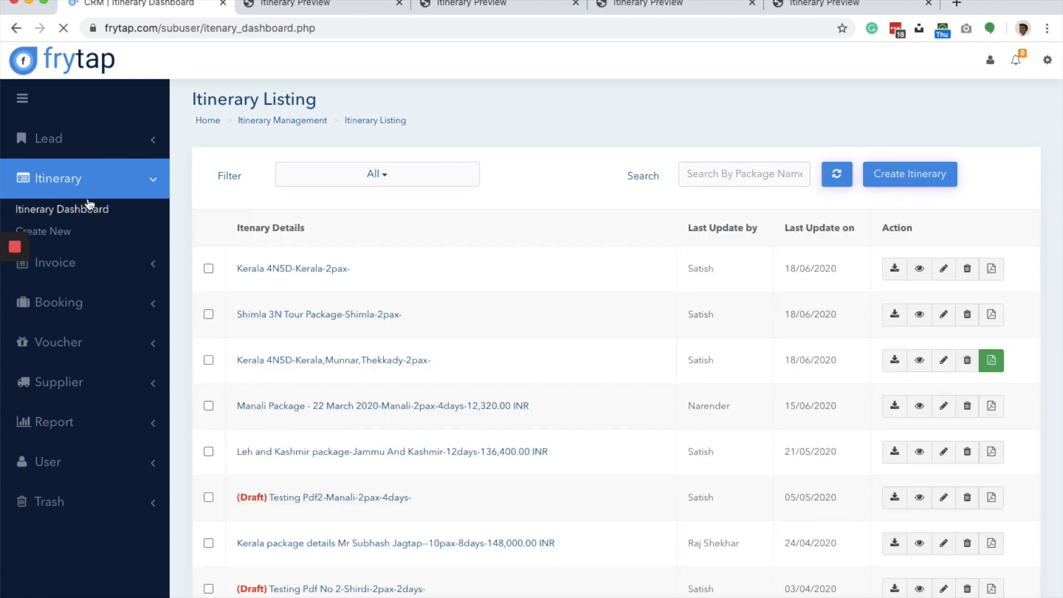
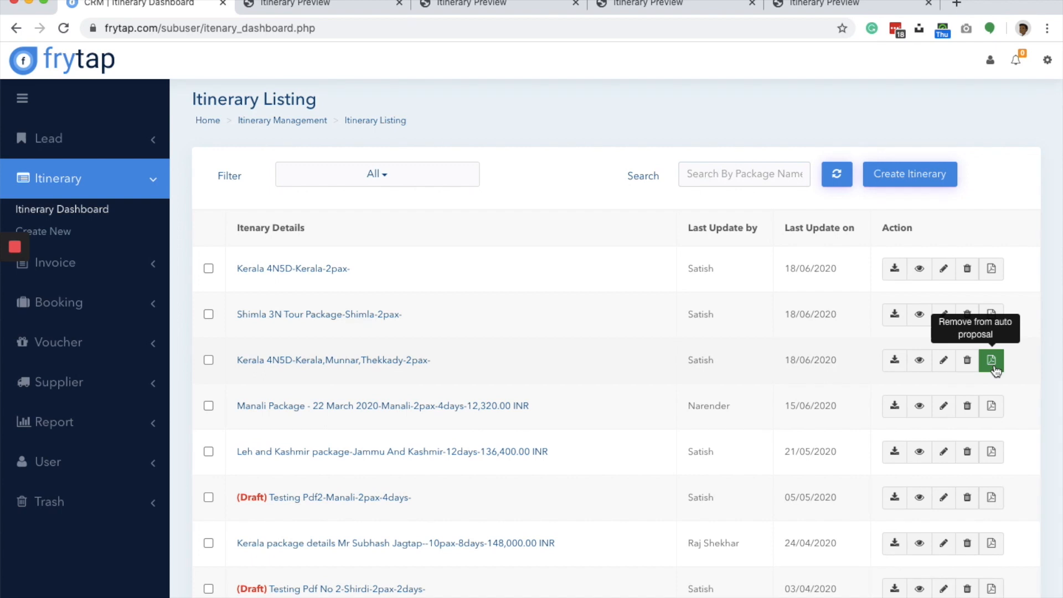
- Open the 25 Jun'20 Delhi India-Kerala lead from the lead dashboard and review its basic, contact and itinerary details
click(57, 141)
click(57, 171)
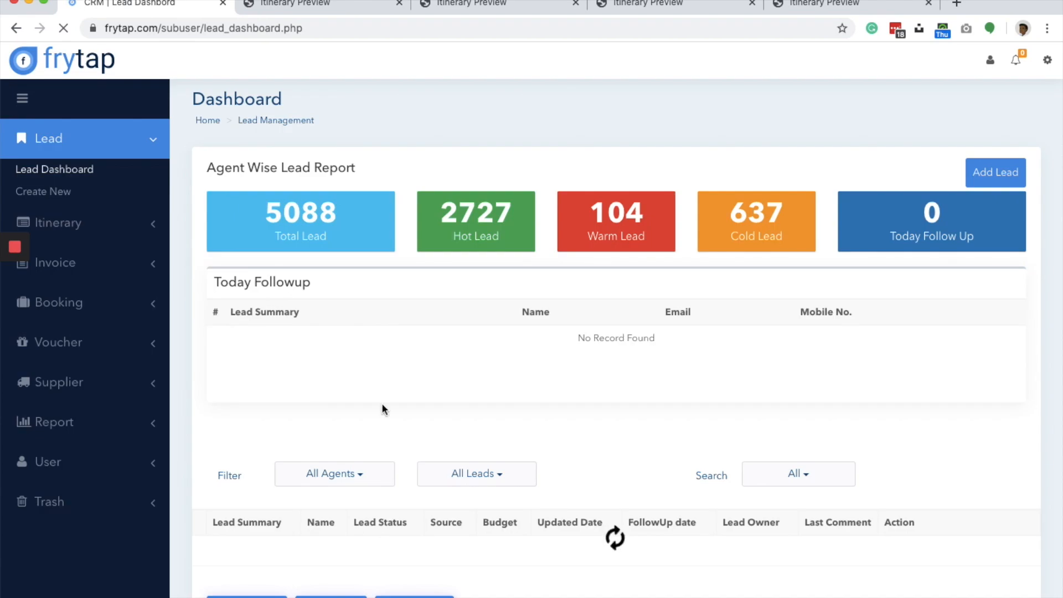
scroll(382, 409, down, 5)
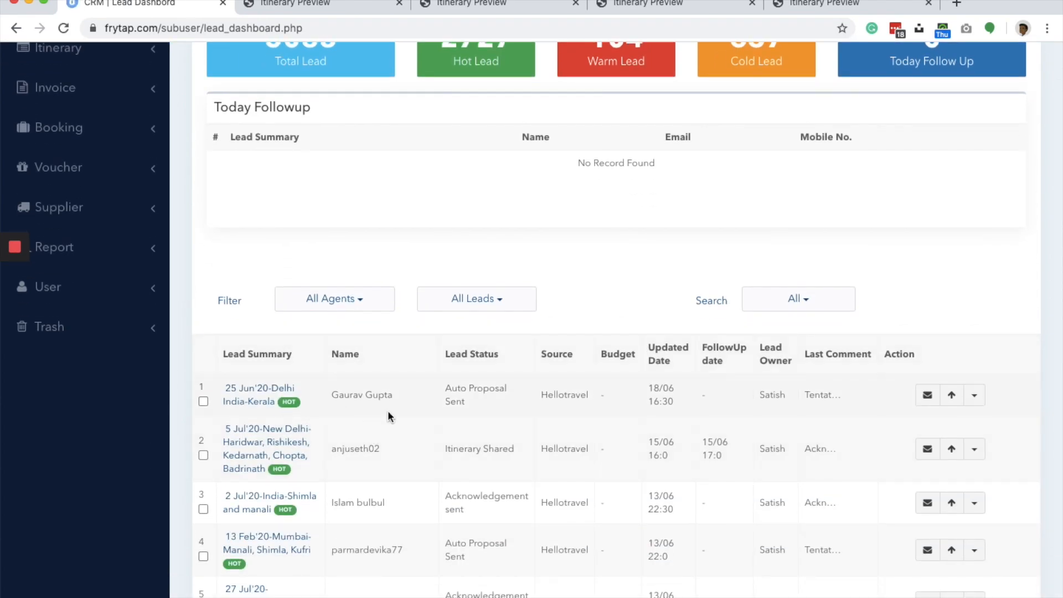
click(252, 400)
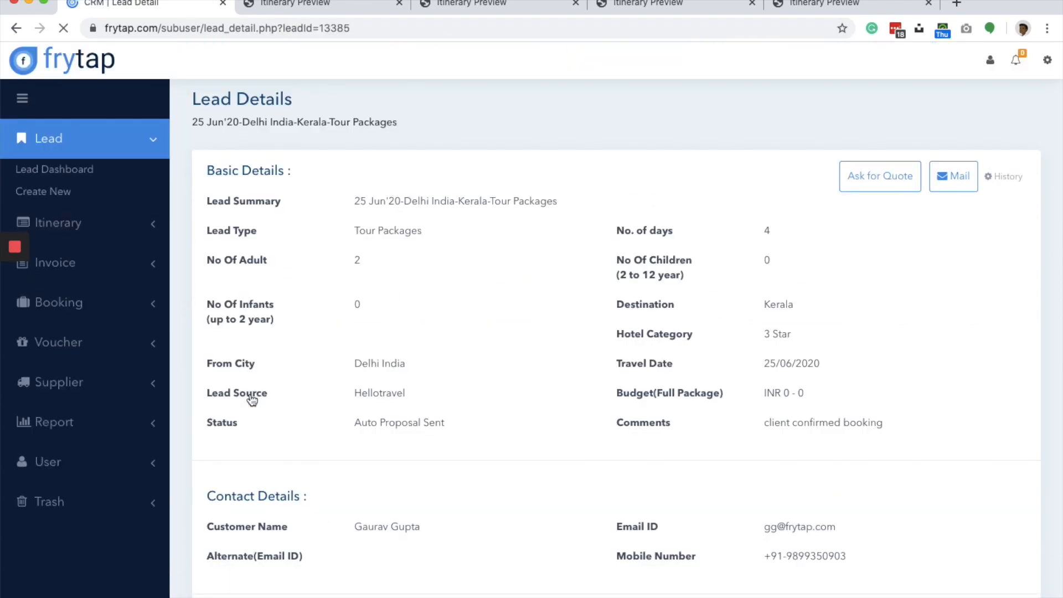
scroll(489, 288, down, 2)
scroll(490, 288, down, 3)
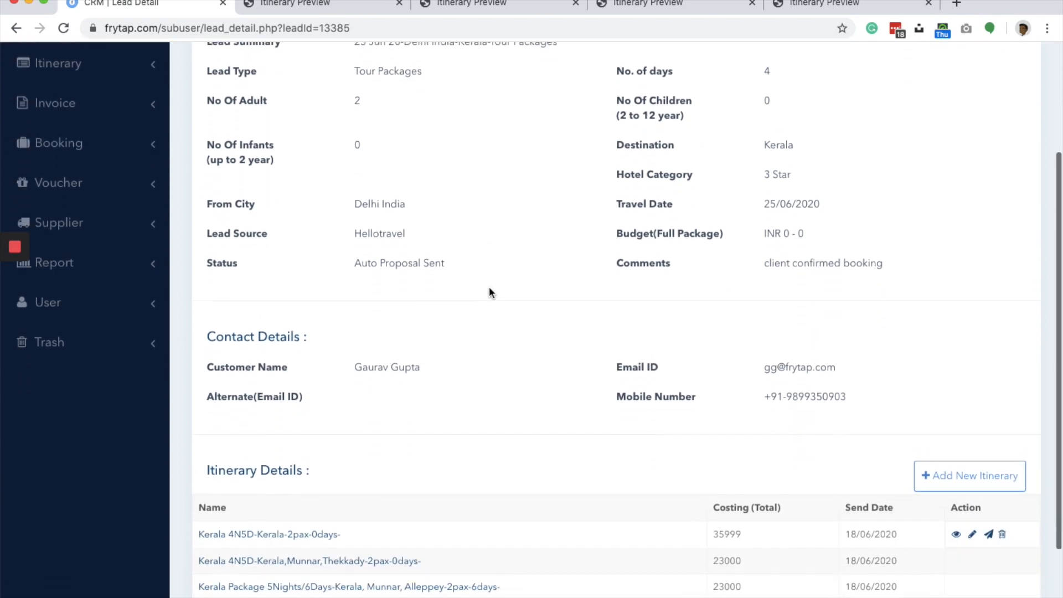
scroll(489, 287, down, 3)
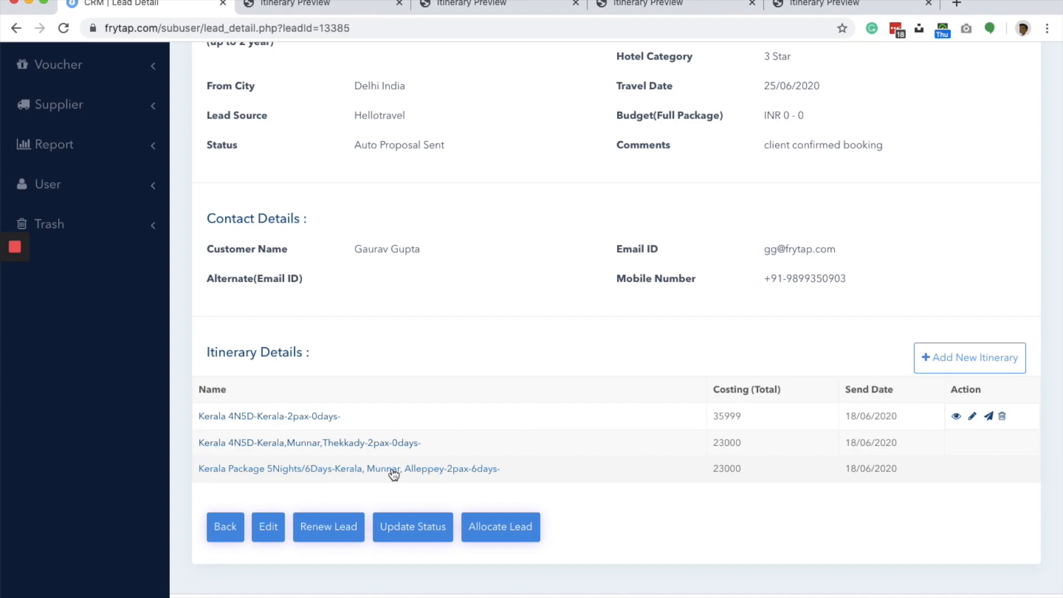
key(ctrl+Up)
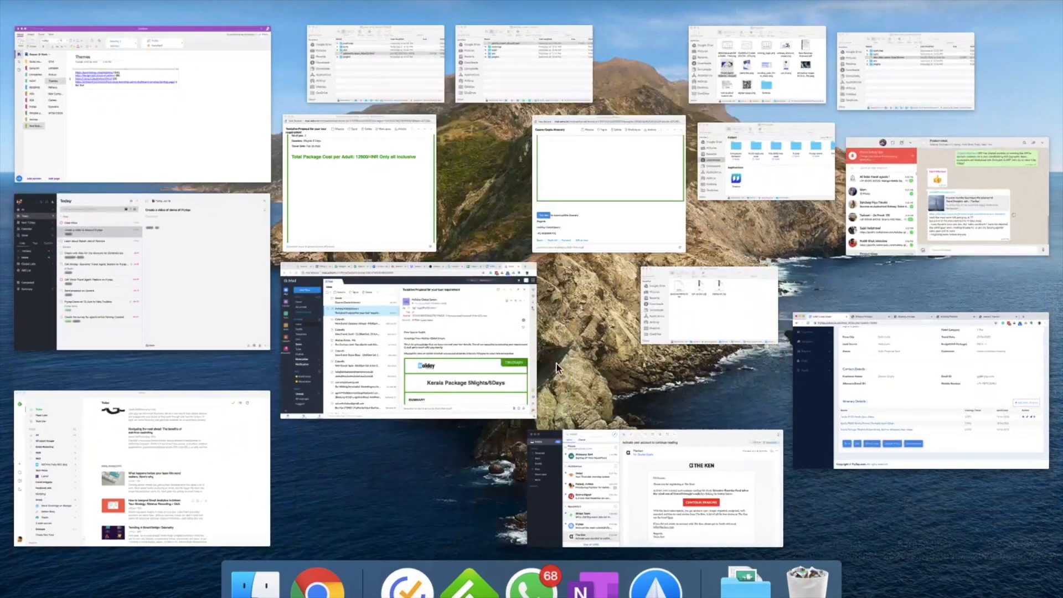
click(599, 188)
scroll(599, 191, down, 10)
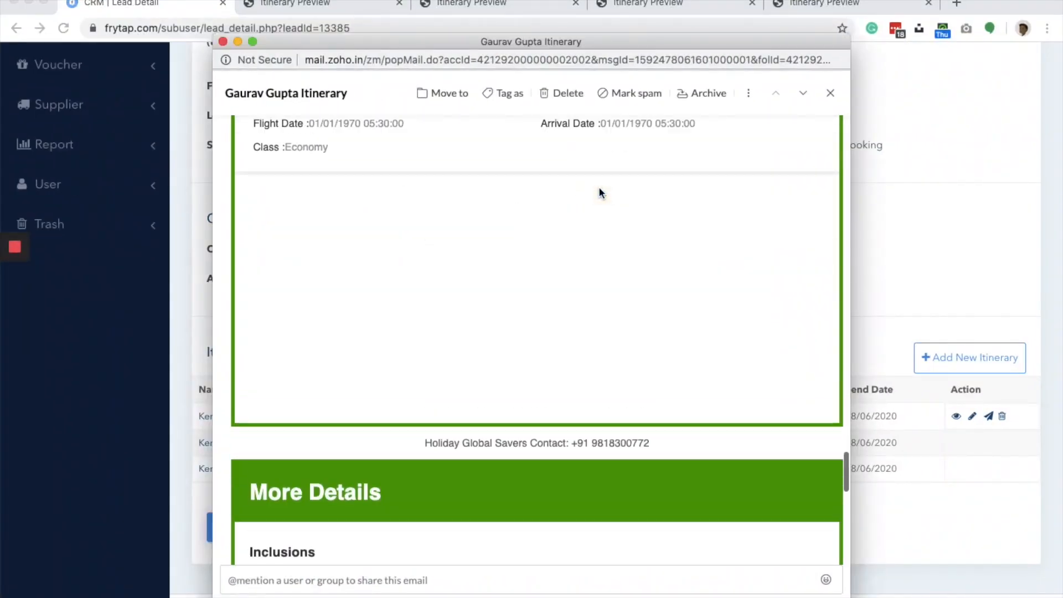
- Switch to the "Tentative Proposal for your tour requirement" email and examine its acknowledgement message, package summary and itinerary download link
key(ctrl+Up)
click(334, 128)
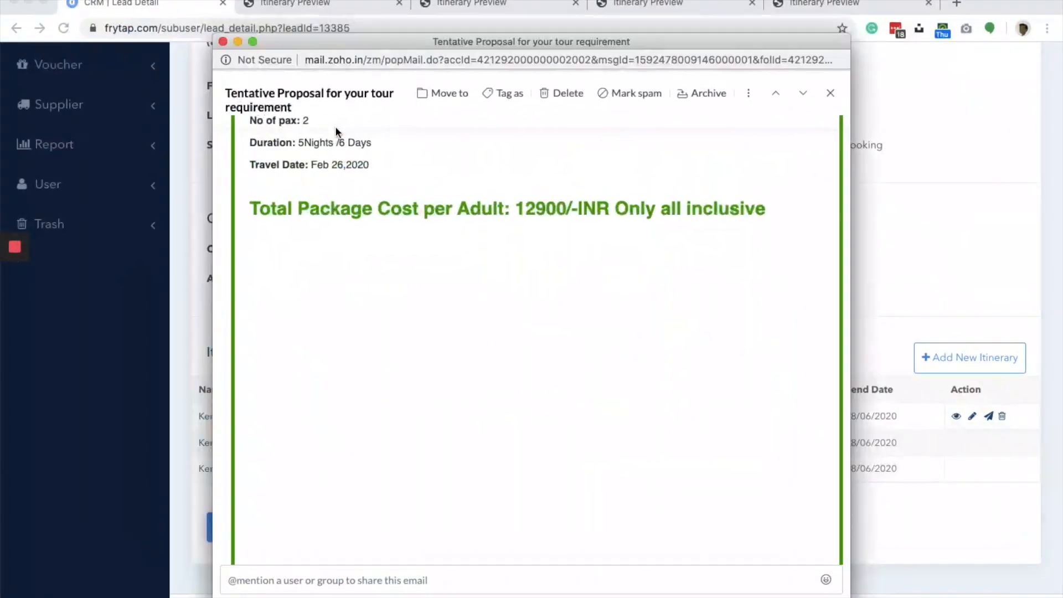
scroll(324, 269, up, 10)
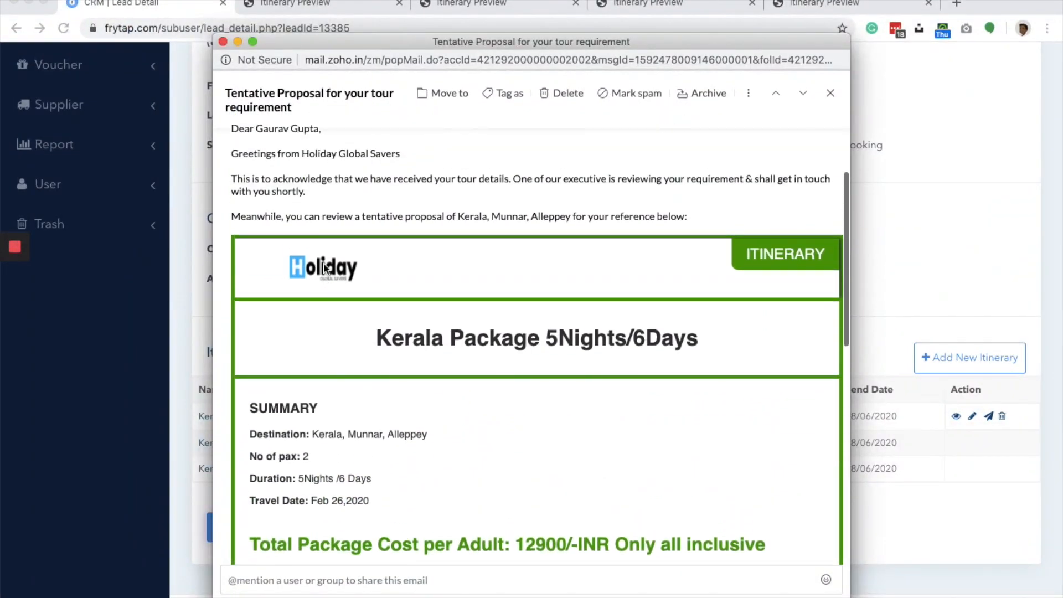
triple_click(321, 181)
click(460, 200)
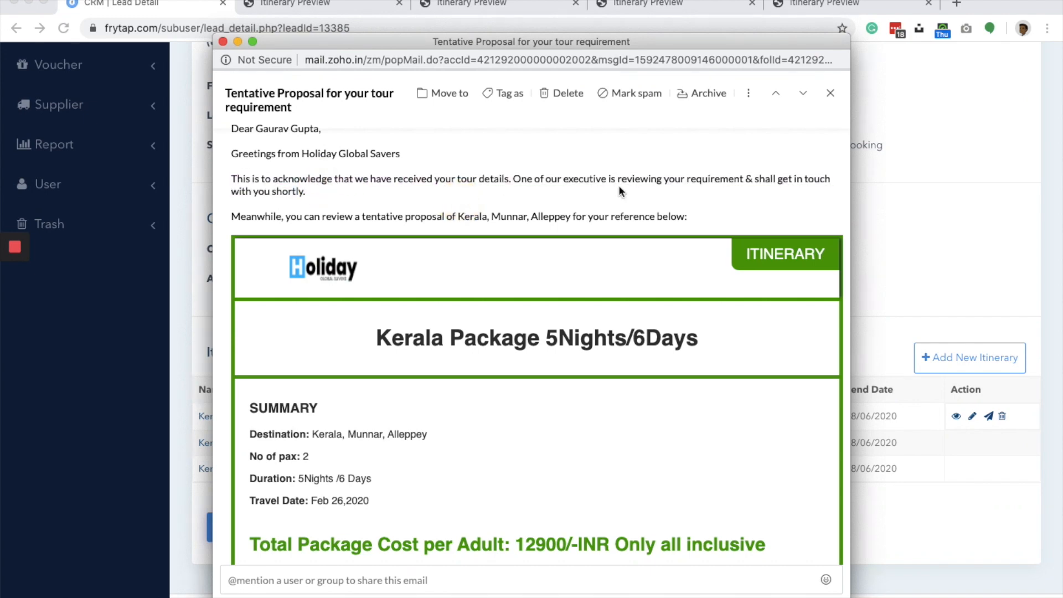
scroll(516, 382, down, 10)
scroll(516, 382, down, 2)
scroll(516, 382, up, 10)
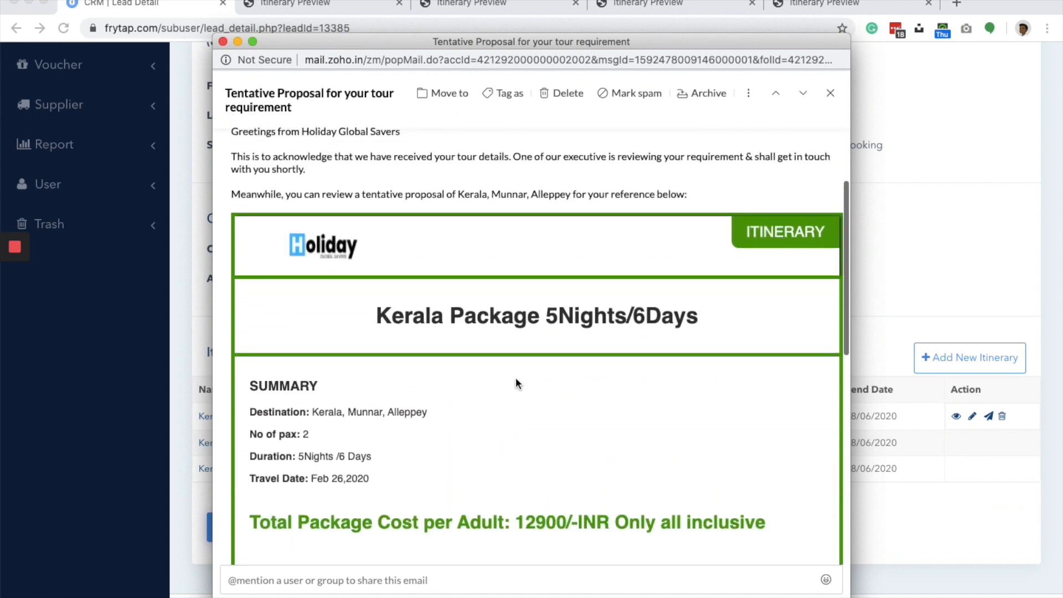
scroll(516, 383, down, 10)
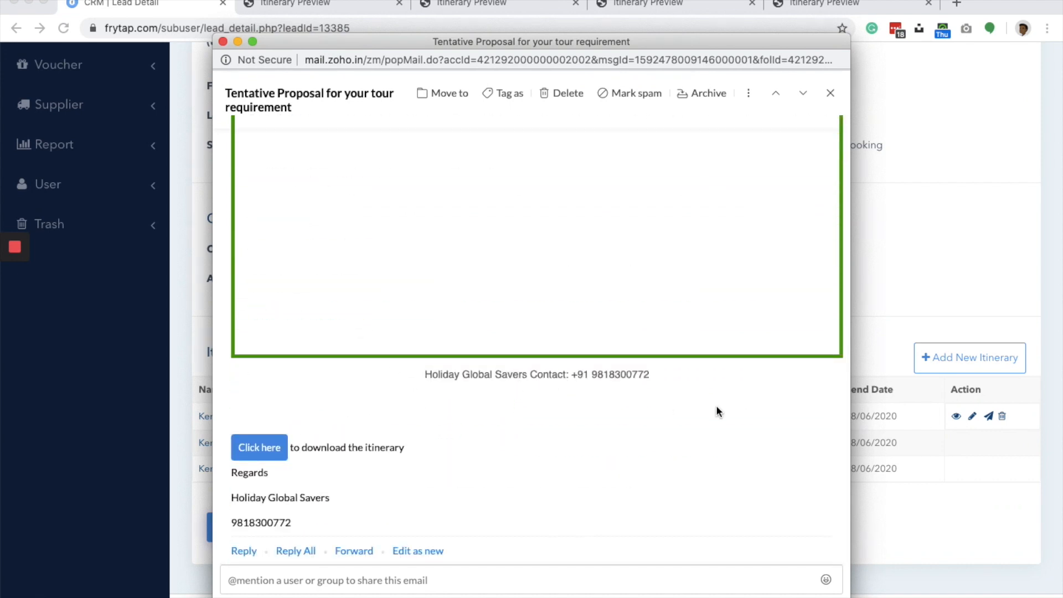
- Return to the CRM's itinerary dashboard and look through the listed itineraries and their auto proposal options
click(880, 270)
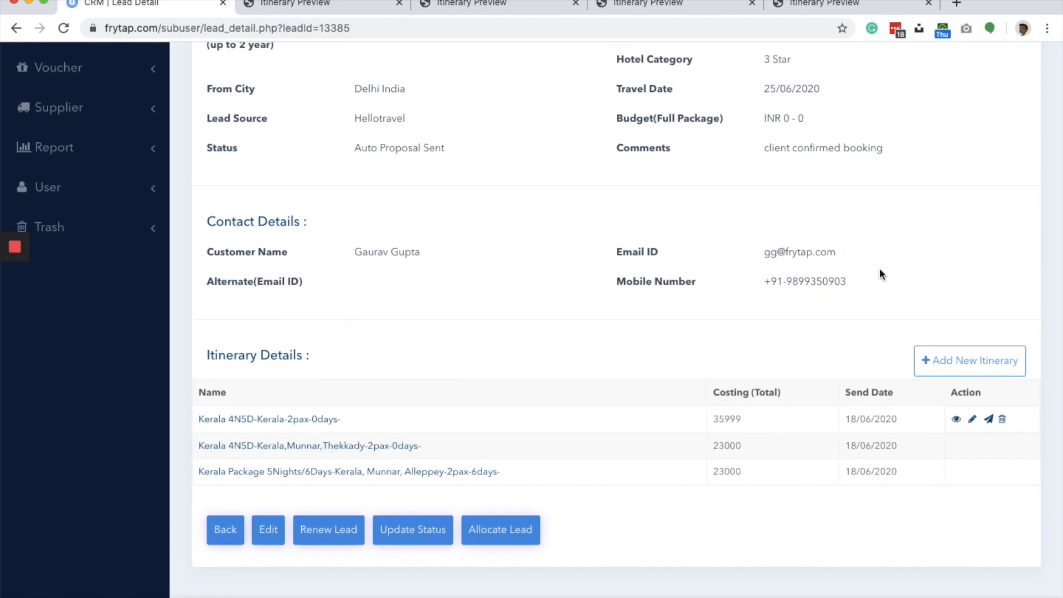
scroll(880, 274, up, 5)
click(143, 224)
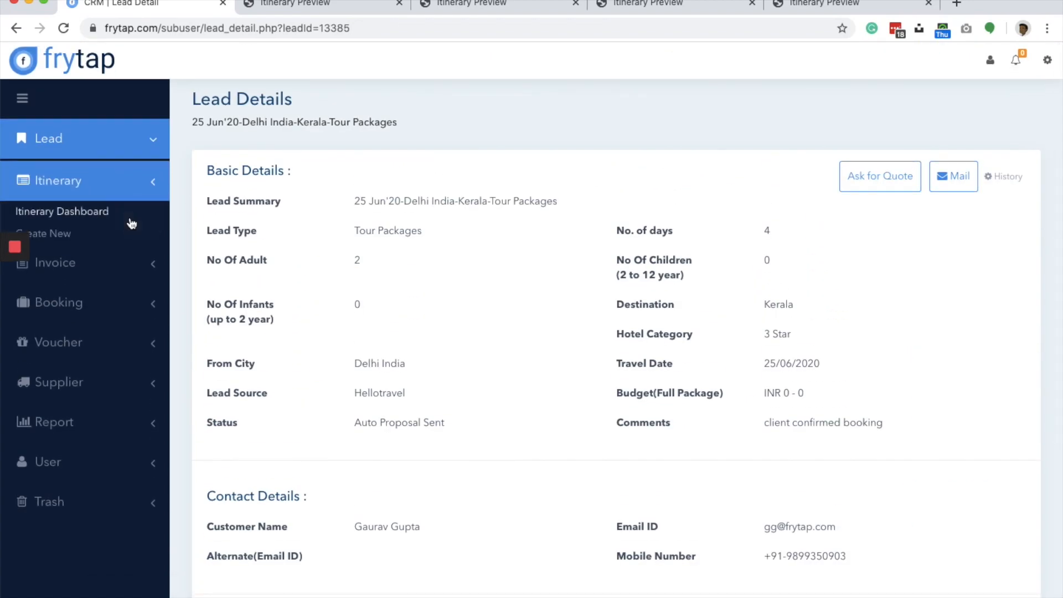
click(80, 210)
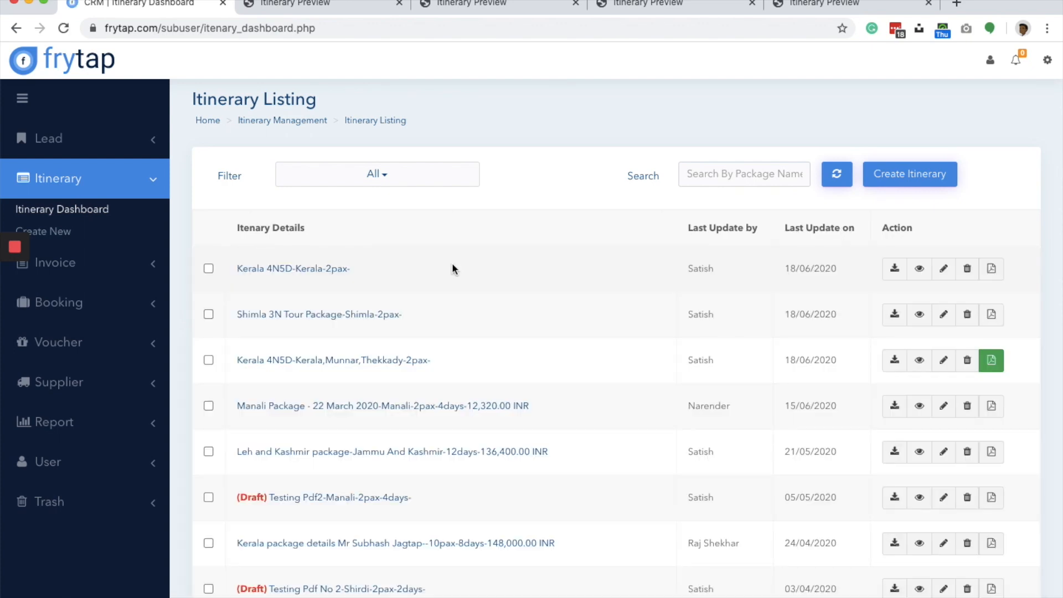
scroll(498, 443, down, 2)
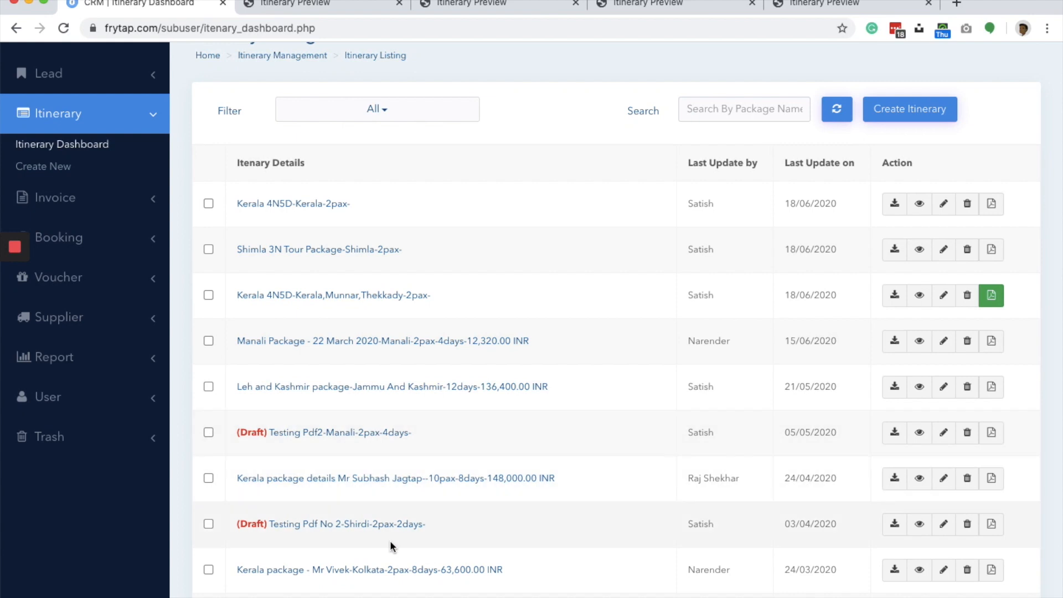
scroll(936, 366, down, 2)
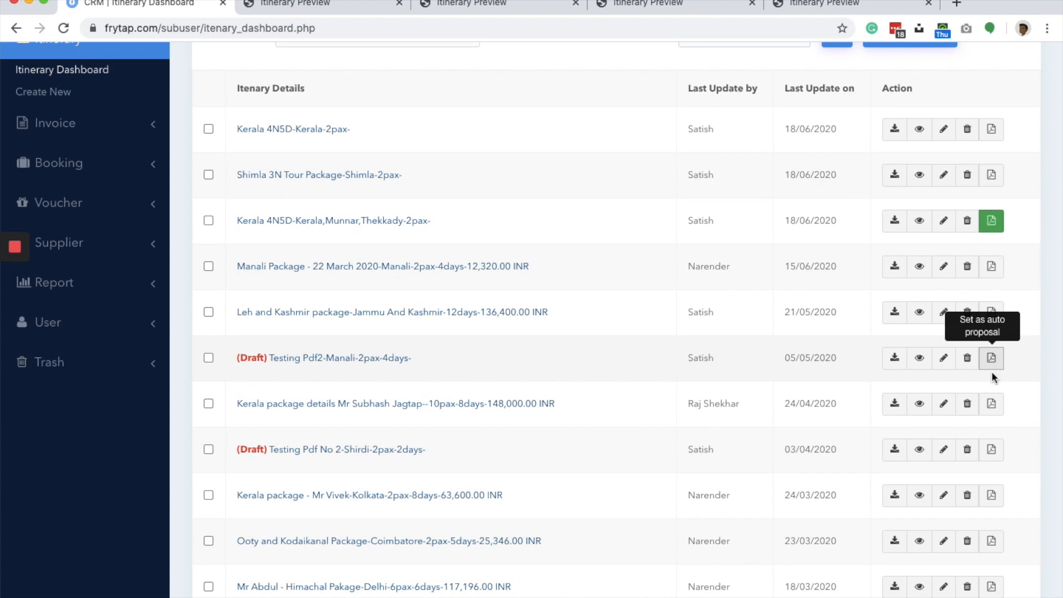
scroll(881, 207, up, 2)
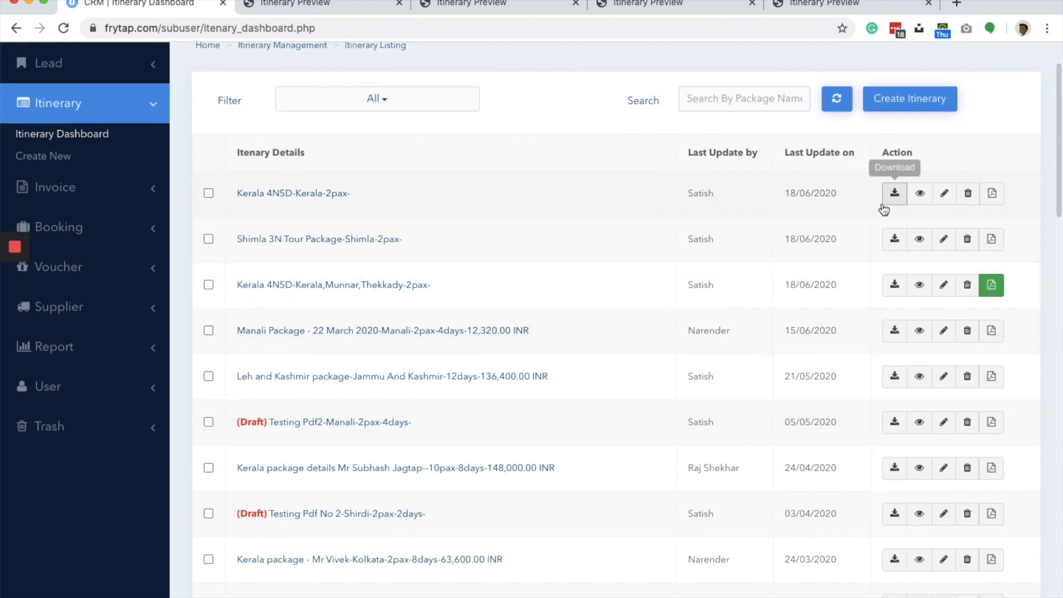
- Start a new itinerary named "5 Days Shimla Tour package", enable auto proposal for it and look over the proposal form
click(919, 106)
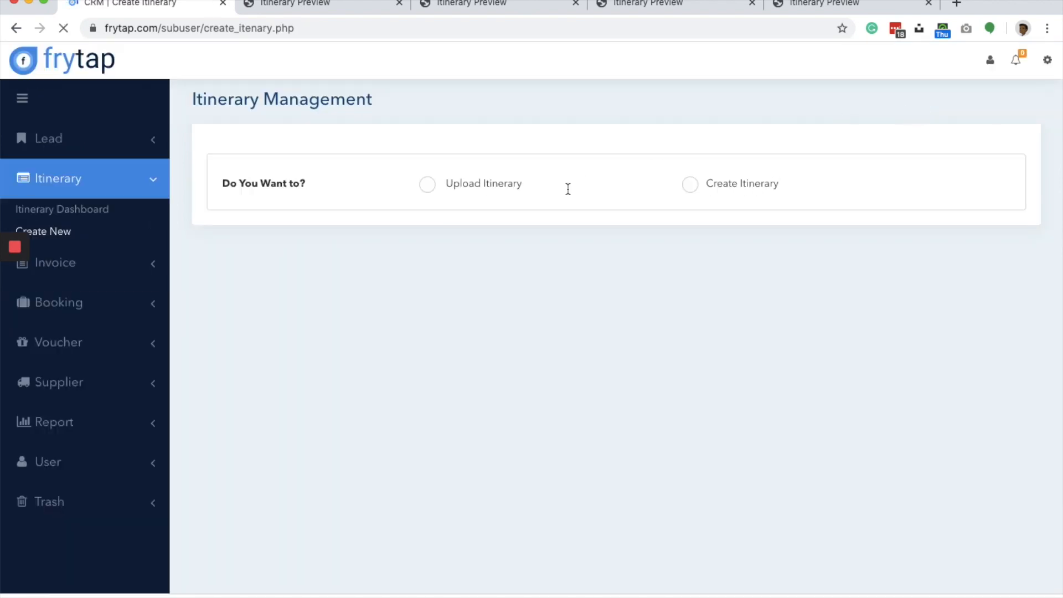
click(689, 184)
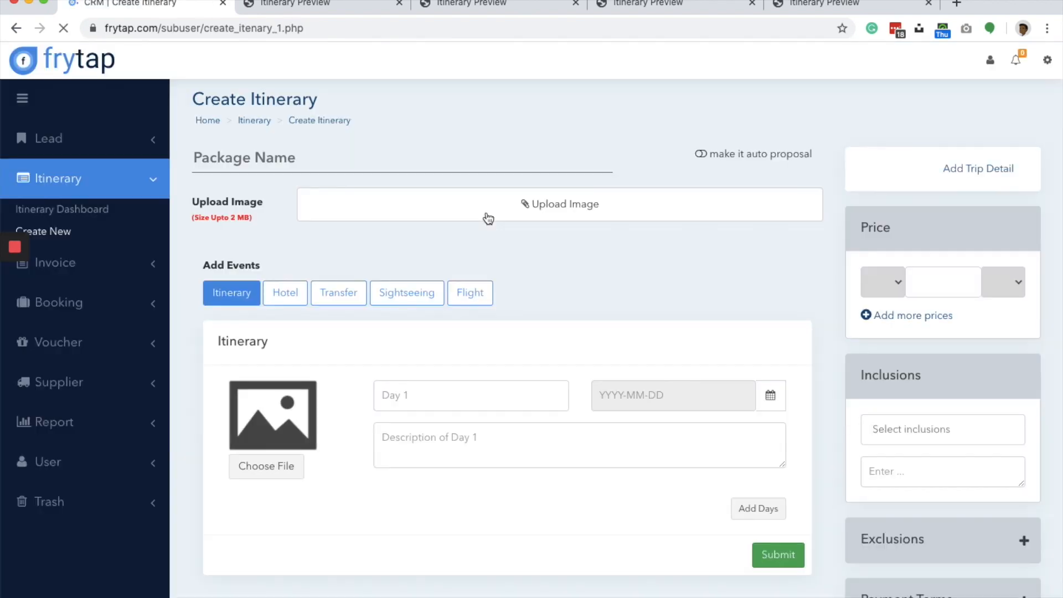
click(313, 164)
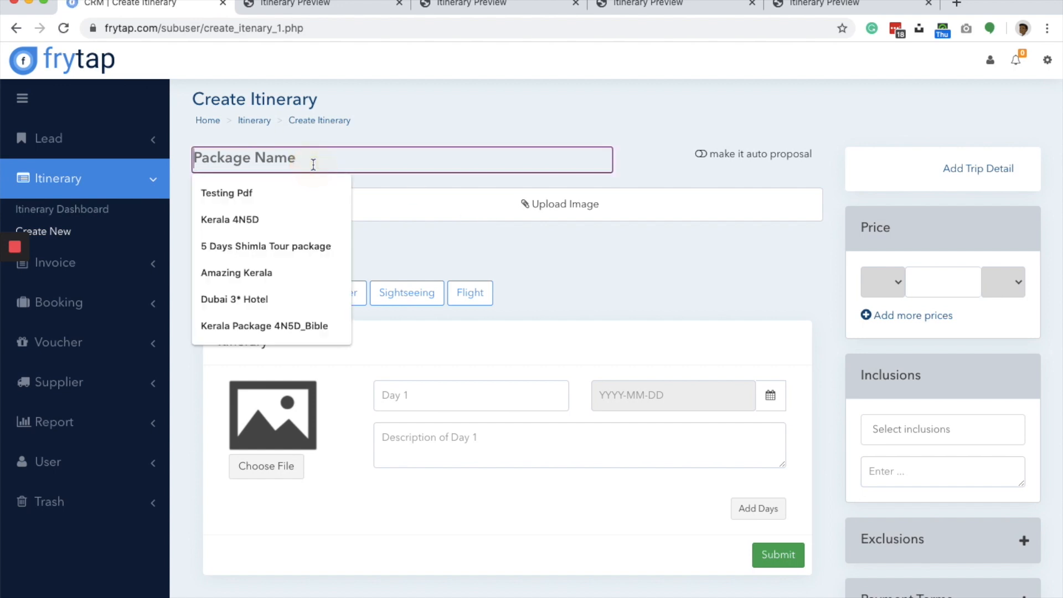
click(275, 248)
click(383, 257)
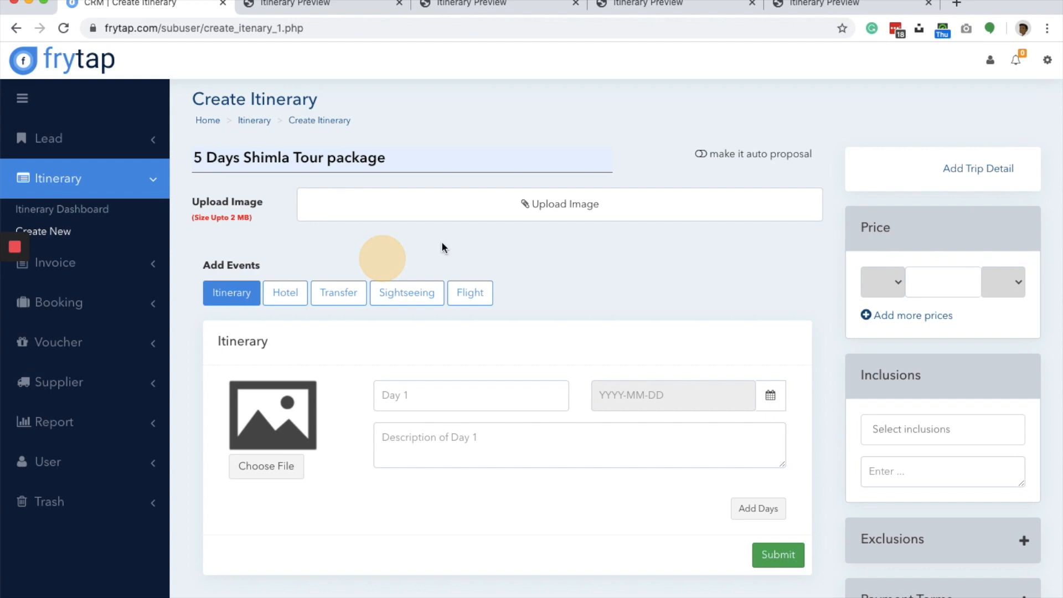
click(701, 157)
scroll(701, 159, down, 5)
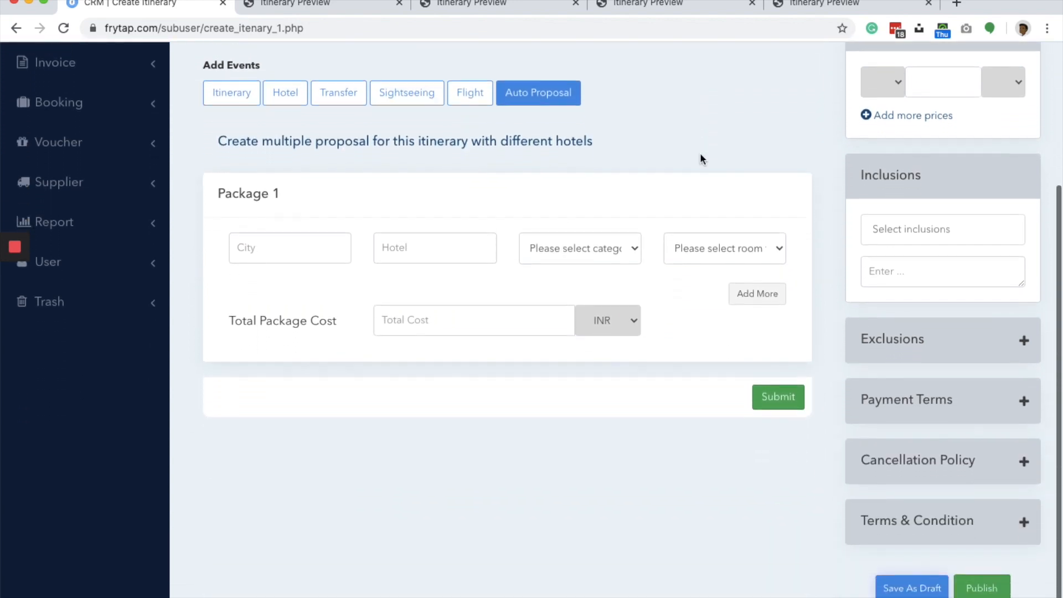
scroll(700, 158, up, 3)
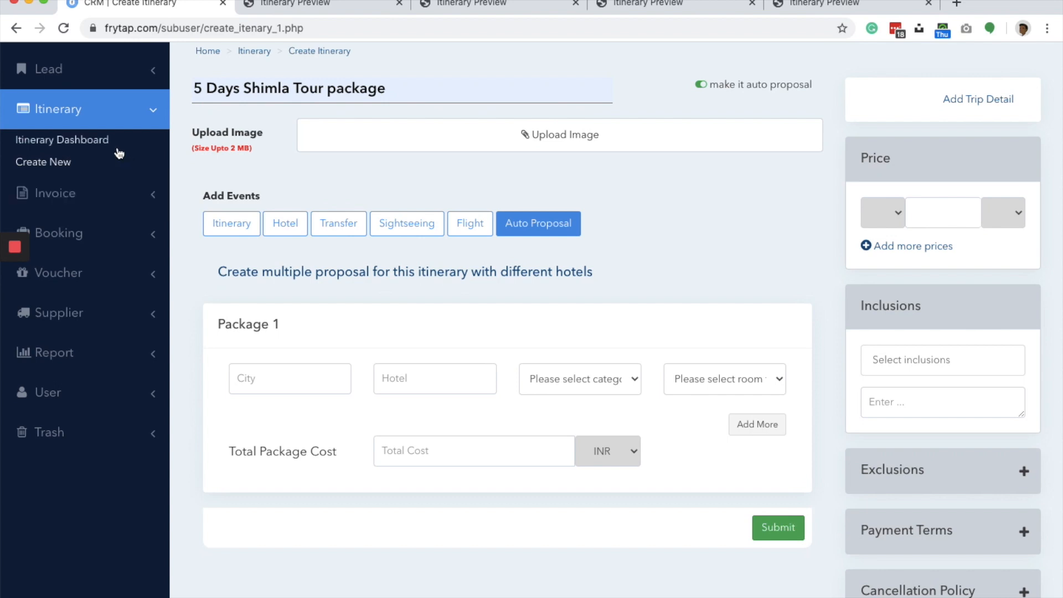
- Open the Kerala 4N5D-Kerala,Munnar,Thekkady itinerary for editing from the itinerary dashboard and look at its auto proposal packages
click(95, 139)
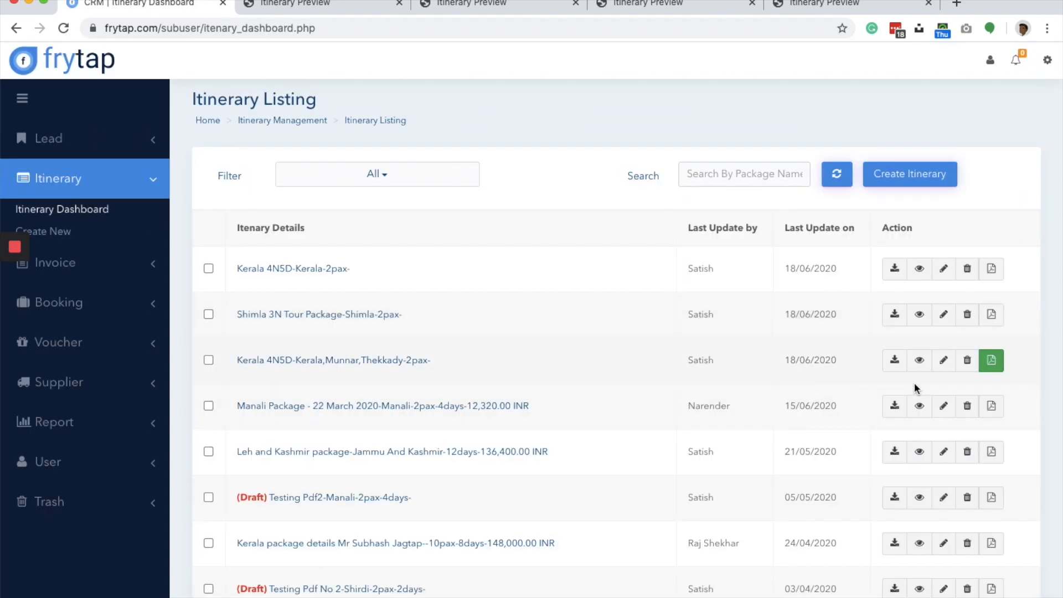
click(944, 361)
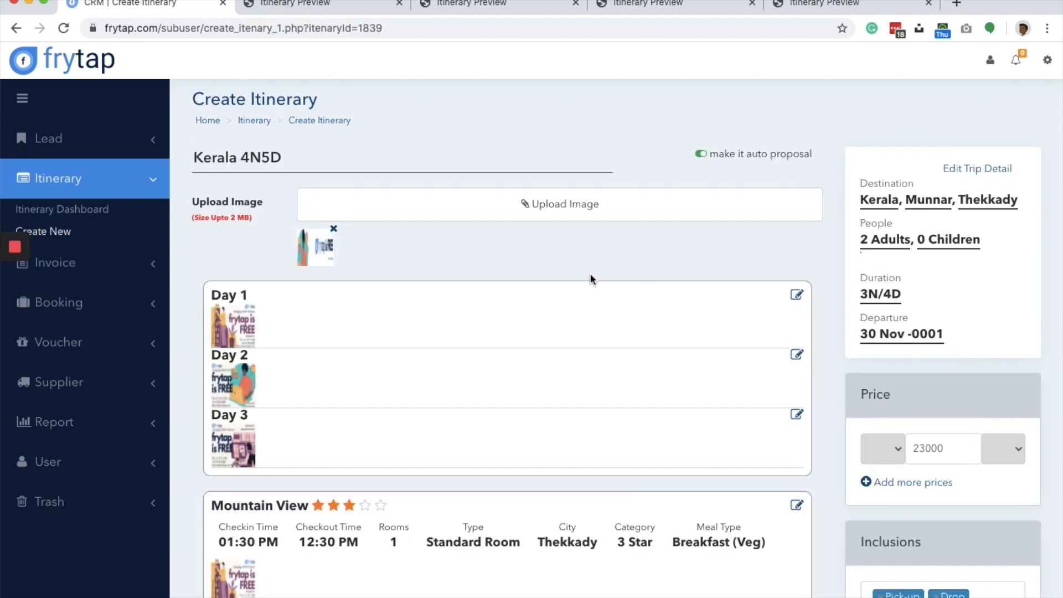
scroll(590, 273, down, 20)
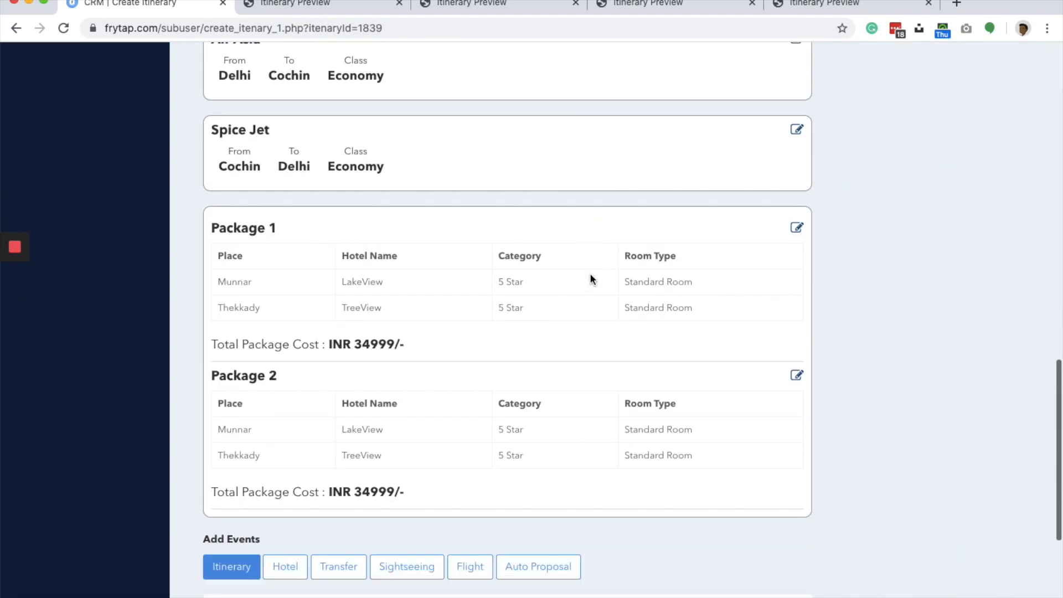
scroll(590, 274, down, 3)
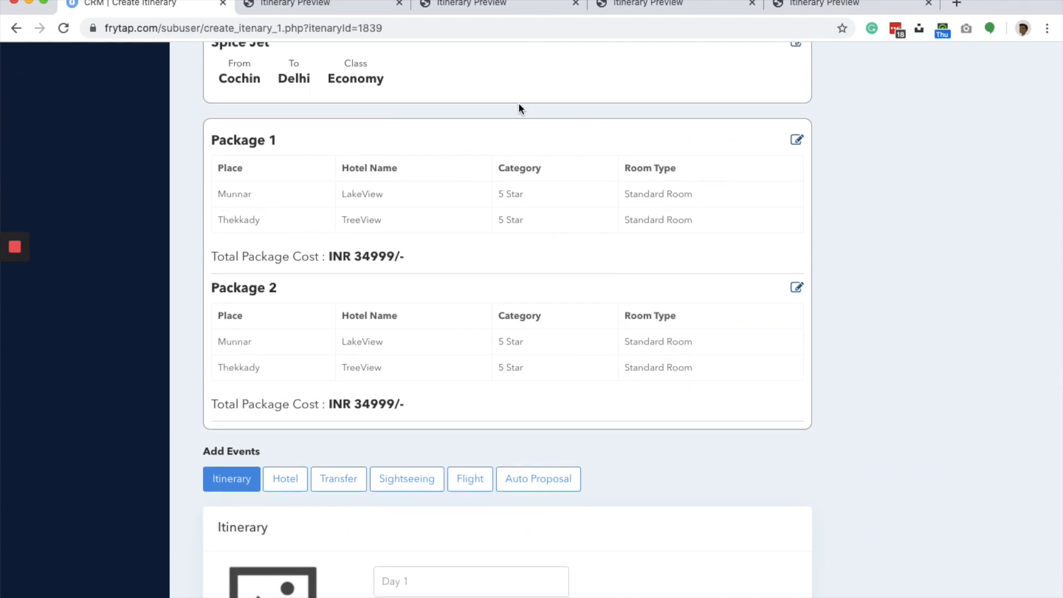
scroll(351, 248, up, 20)
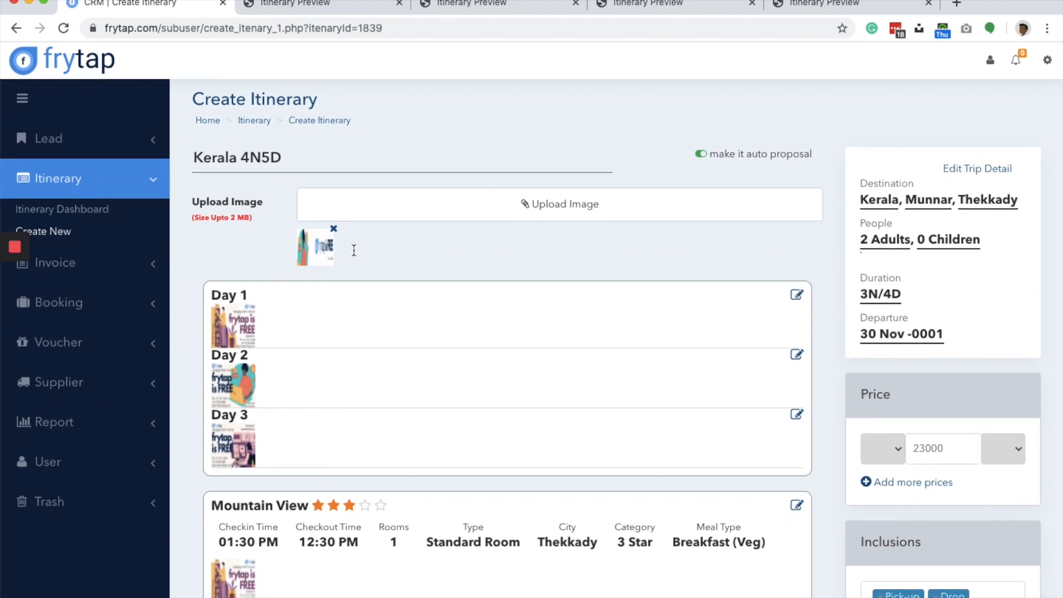
- Compare the Kerala 4N5D itinerary's day plan, hotels, transfers, flights, price and inclusions with its Package 1 and Package 2 hotel options
scroll(354, 250, down, 1)
scroll(735, 171, down, 15)
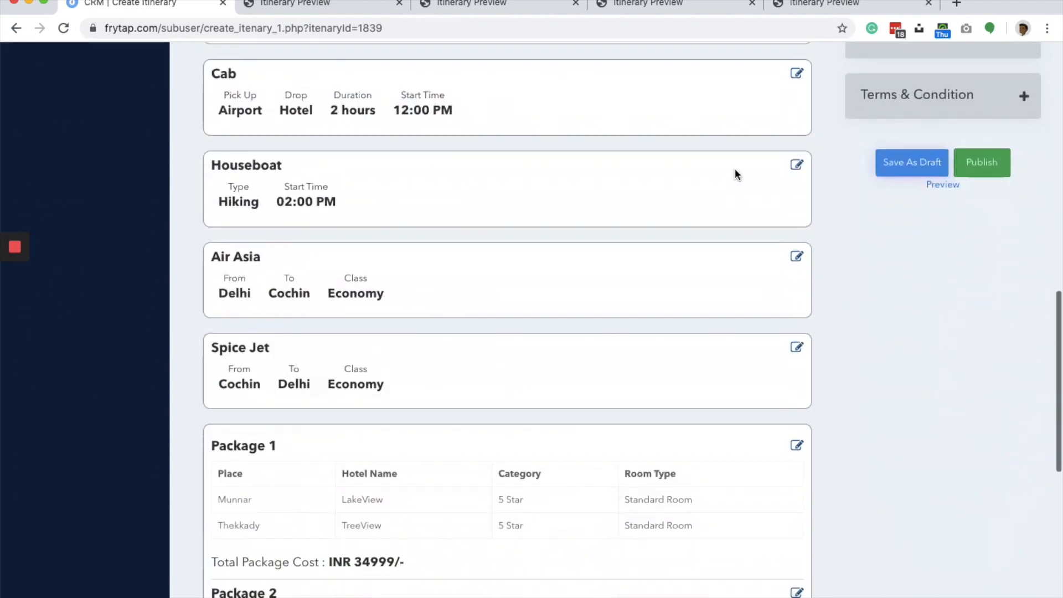
scroll(736, 172, up, 10)
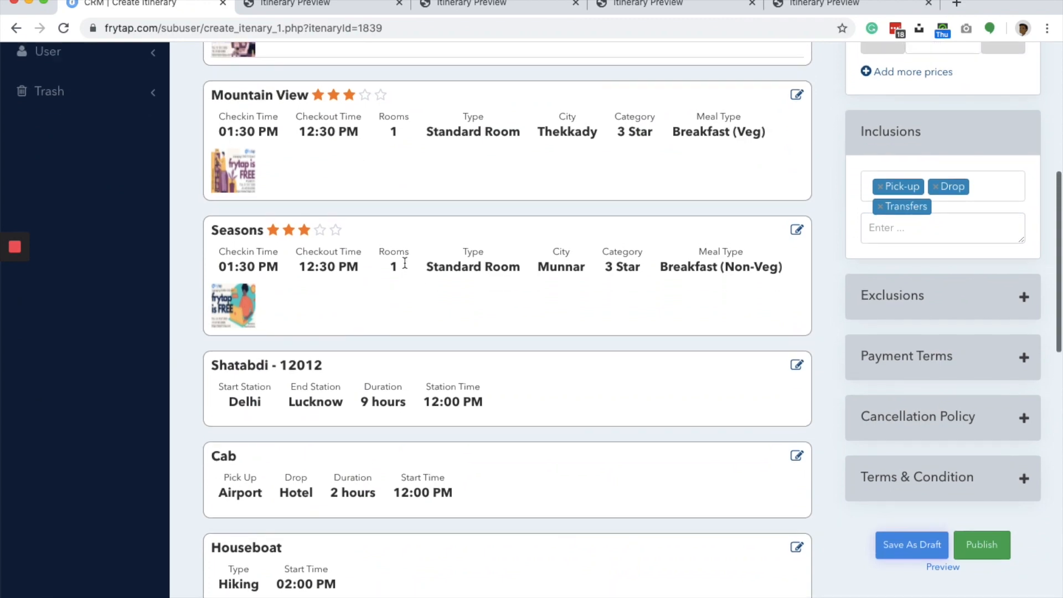
scroll(405, 264, up, 5)
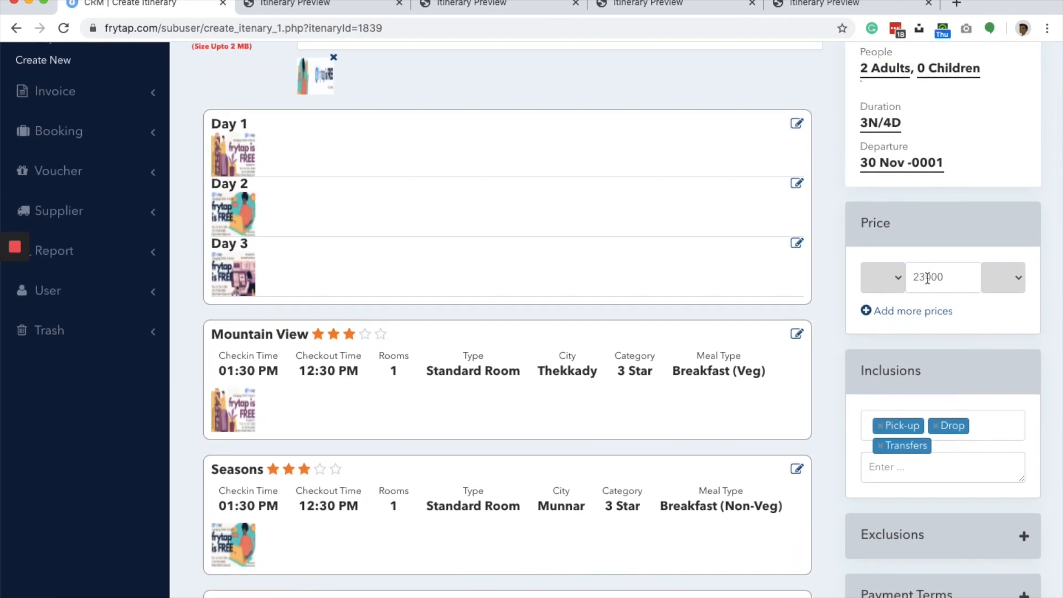
scroll(740, 306, down, 15)
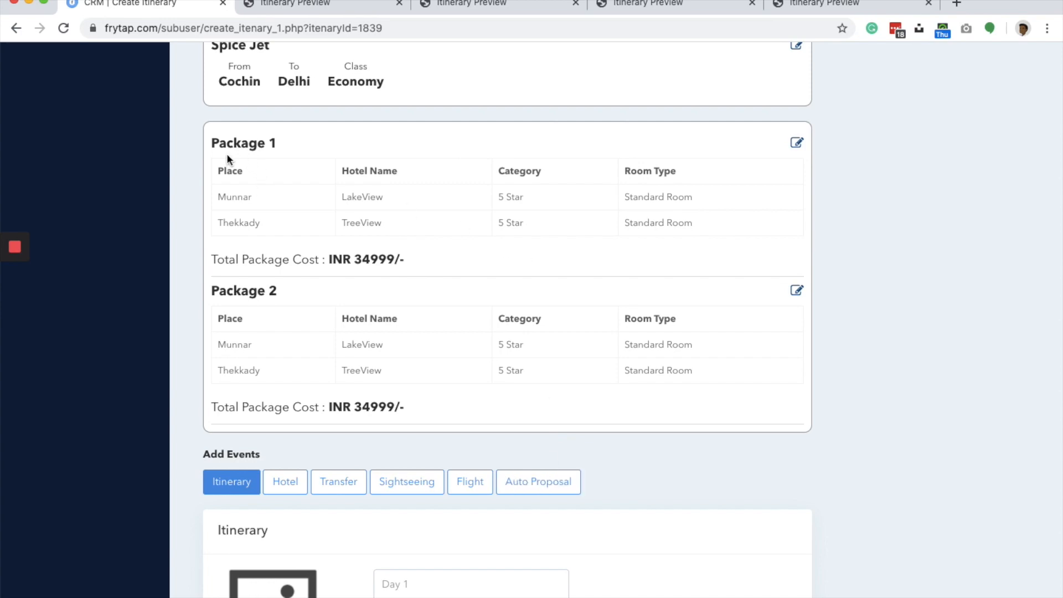
scroll(646, 201, up, 15)
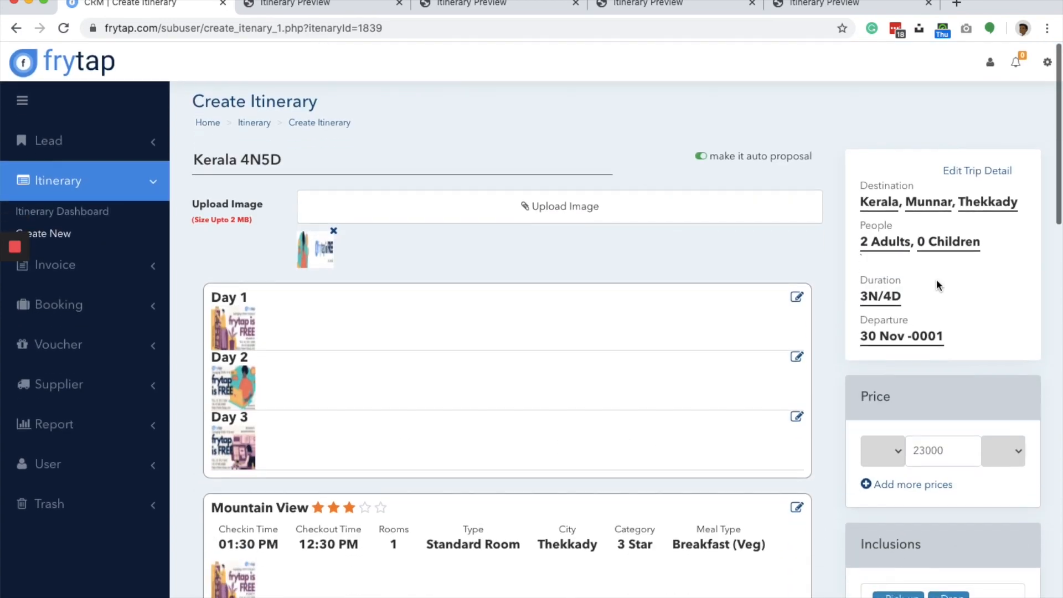
scroll(930, 443, down, 15)
scroll(602, 213, up, 5)
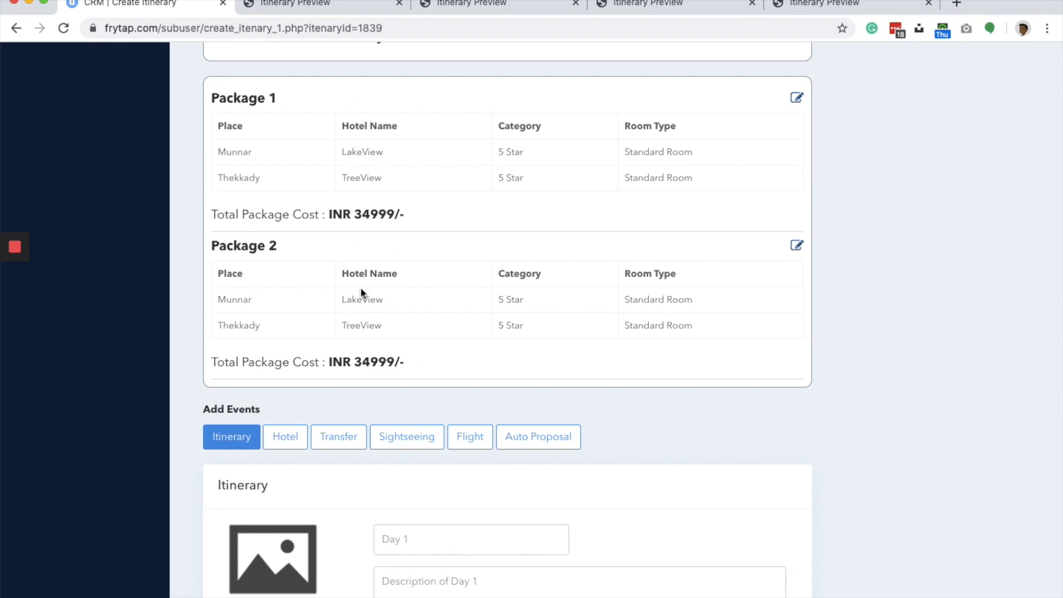
scroll(361, 292, up, 12)
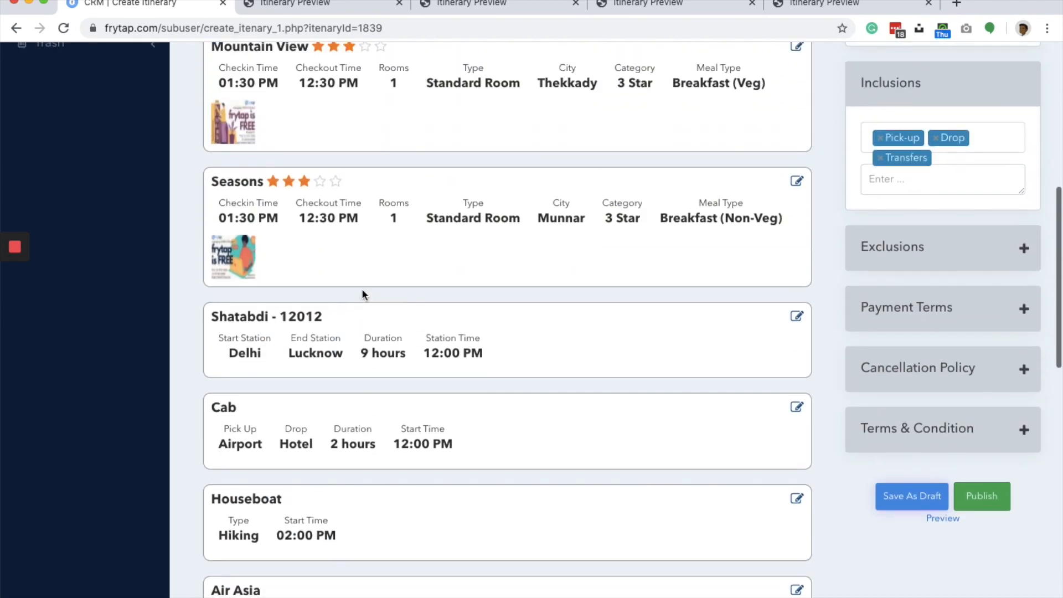
- Preview the Kerala 4N5D itinerary and read it through from the summary and daywise plan to the Package Options and download section
click(951, 520)
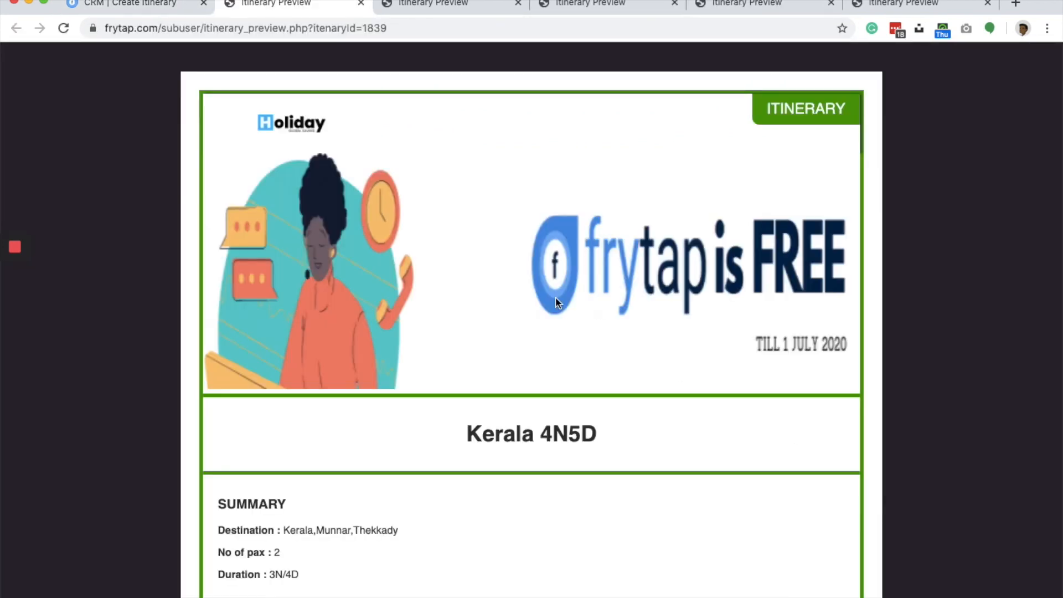
scroll(556, 302, down, 6)
scroll(557, 299, down, 20)
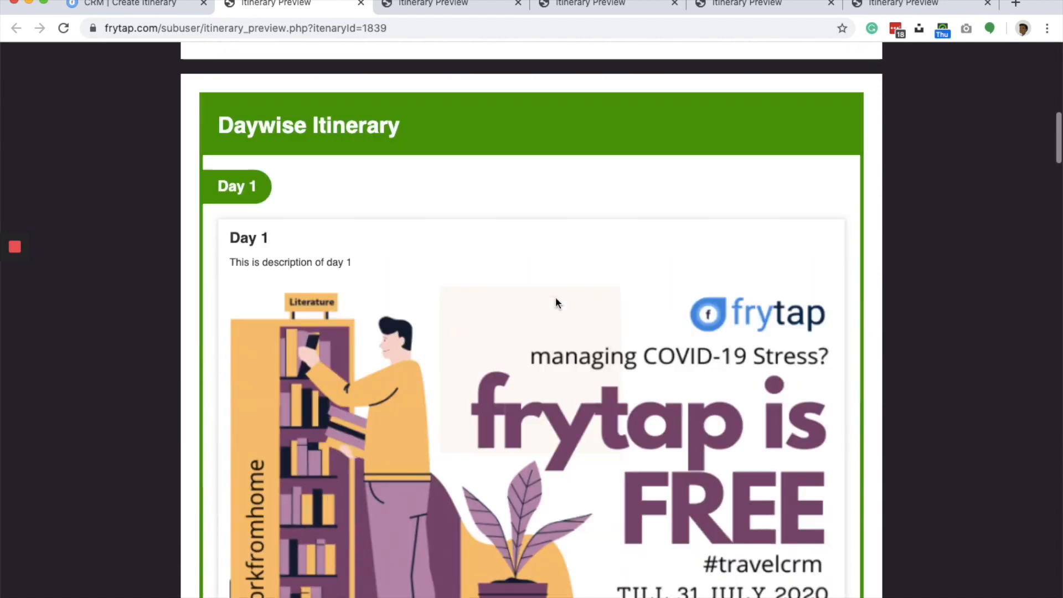
scroll(556, 299, down, 20)
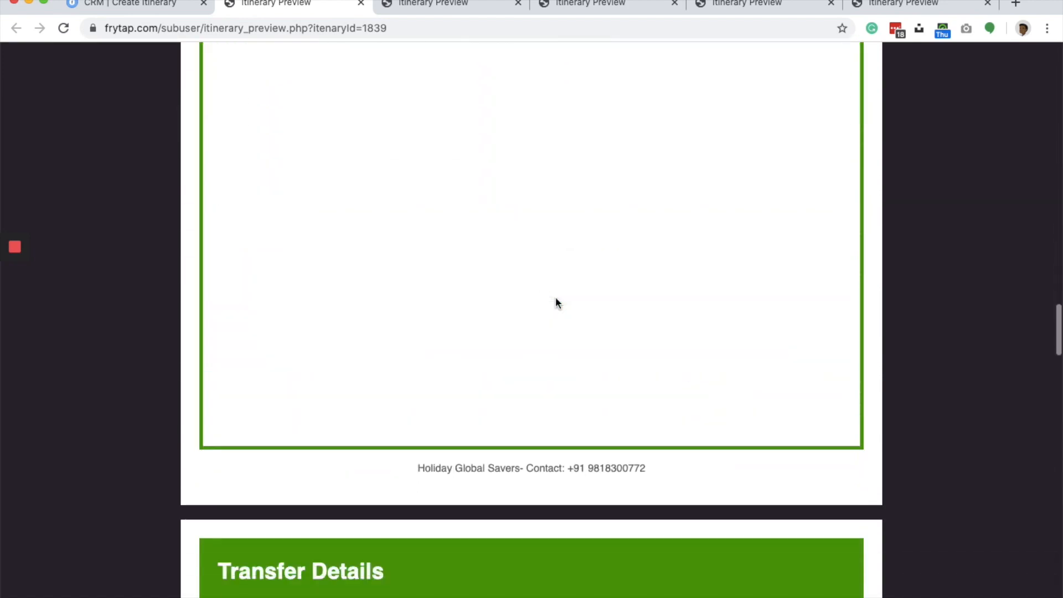
scroll(556, 301, down, 20)
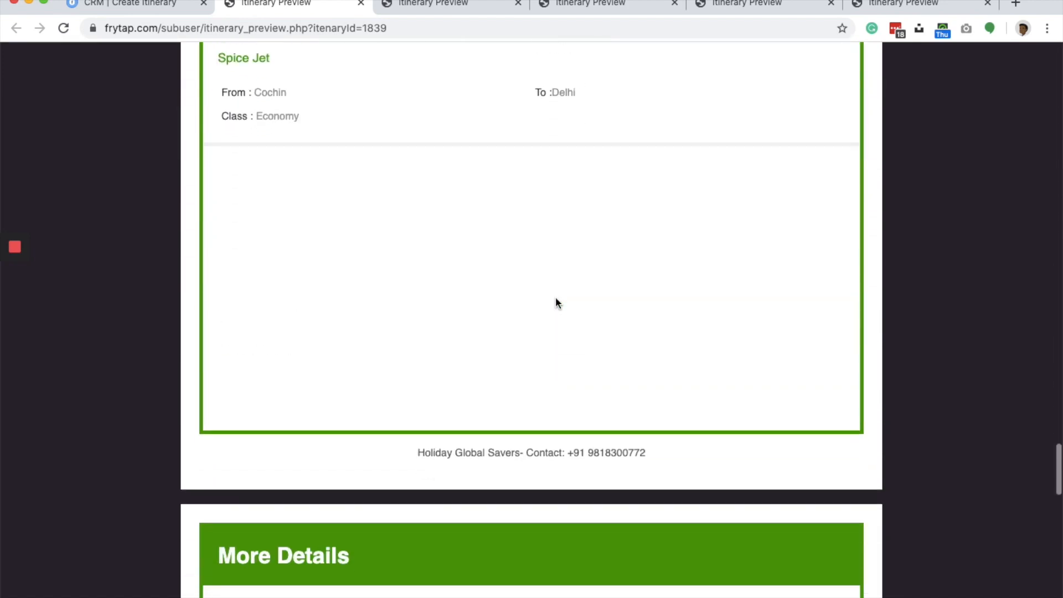
scroll(557, 302, down, 6)
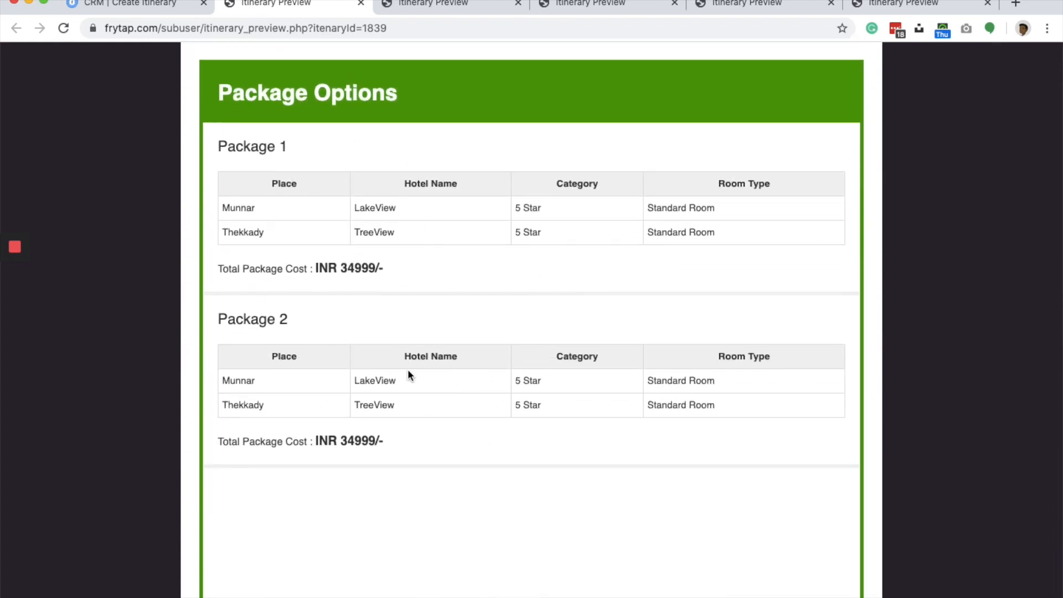
scroll(440, 424, down, 5)
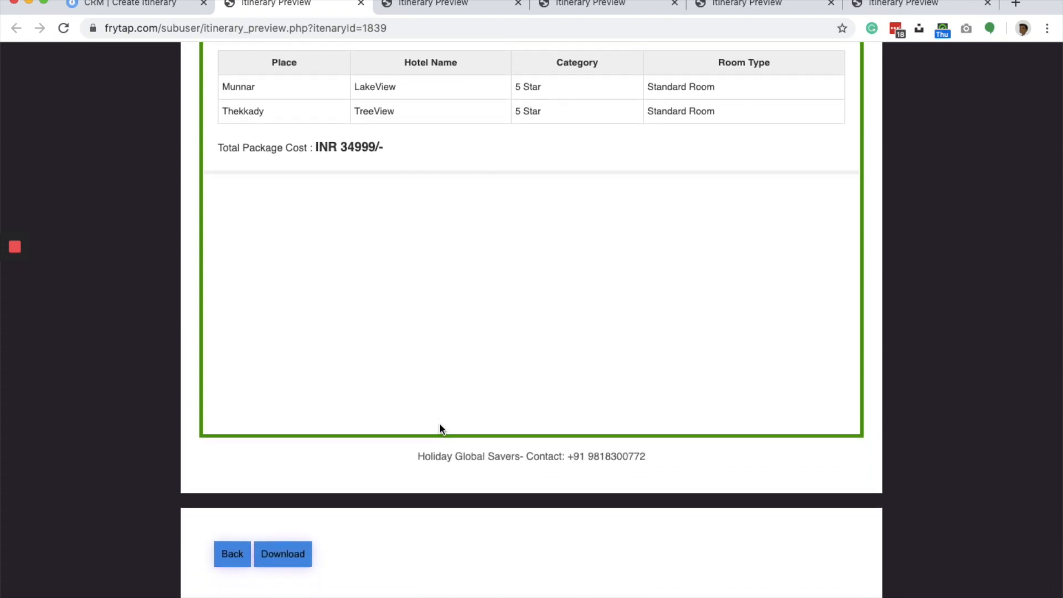
- Return from the preview to the CRM's itinerary dashboard and look through the listed itineraries for those with auto proposals
click(155, 8)
scroll(361, 318, up, 8)
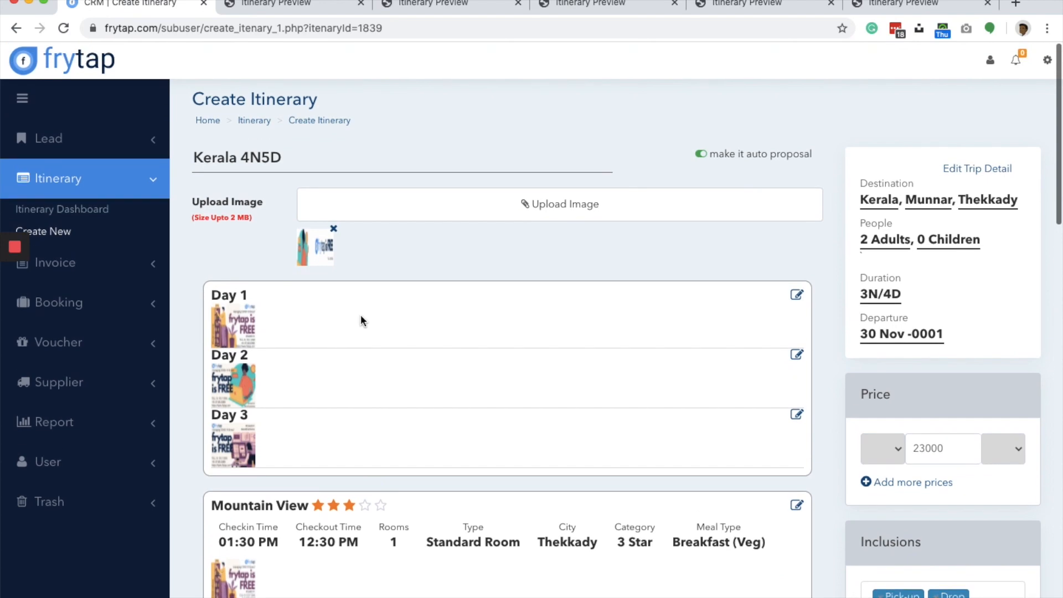
click(97, 211)
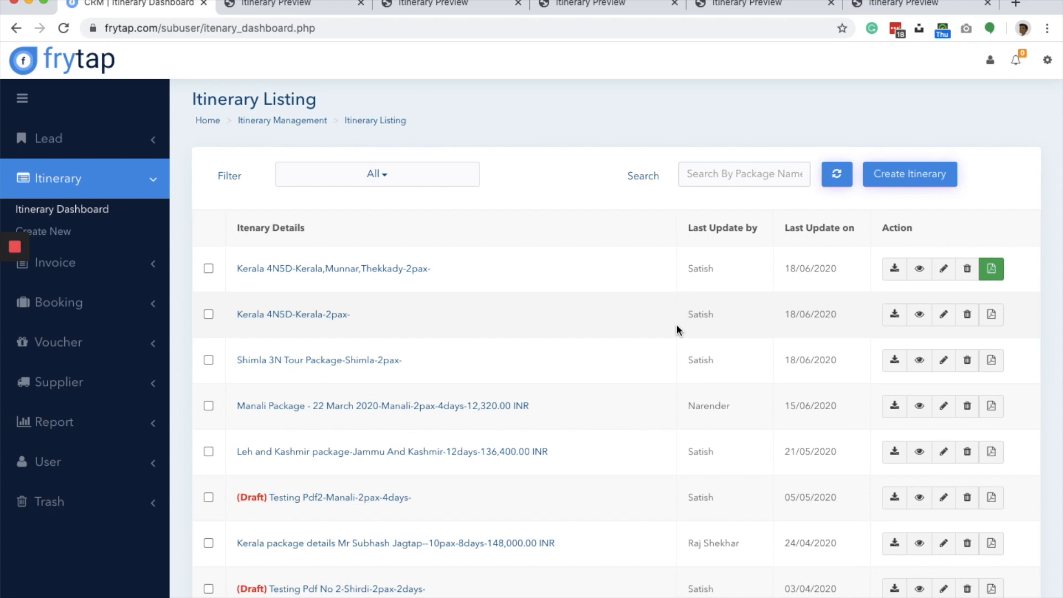
scroll(676, 330, down, 3)
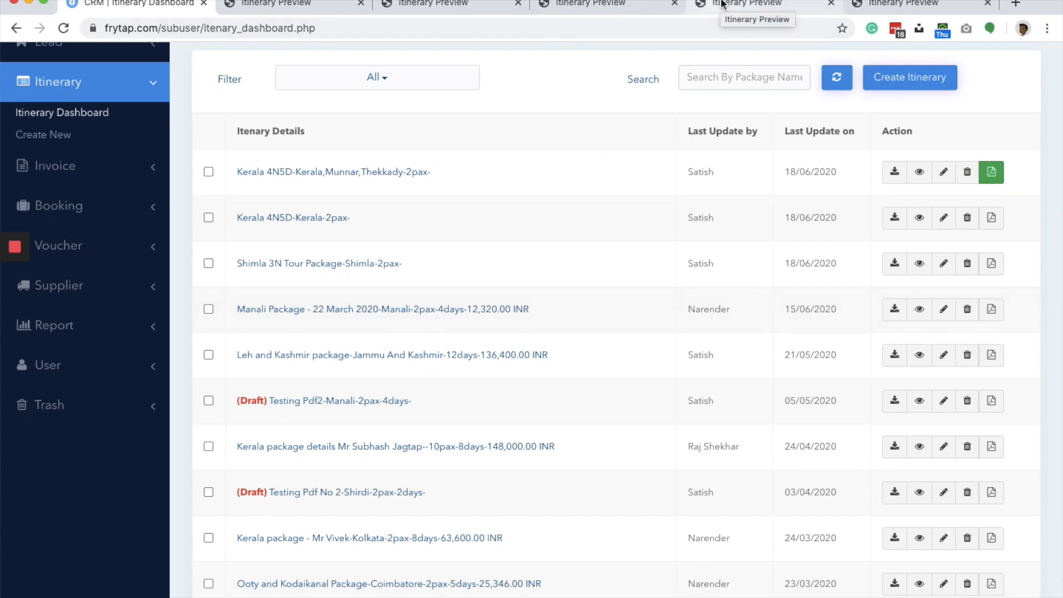
scroll(598, 268, down, 10)
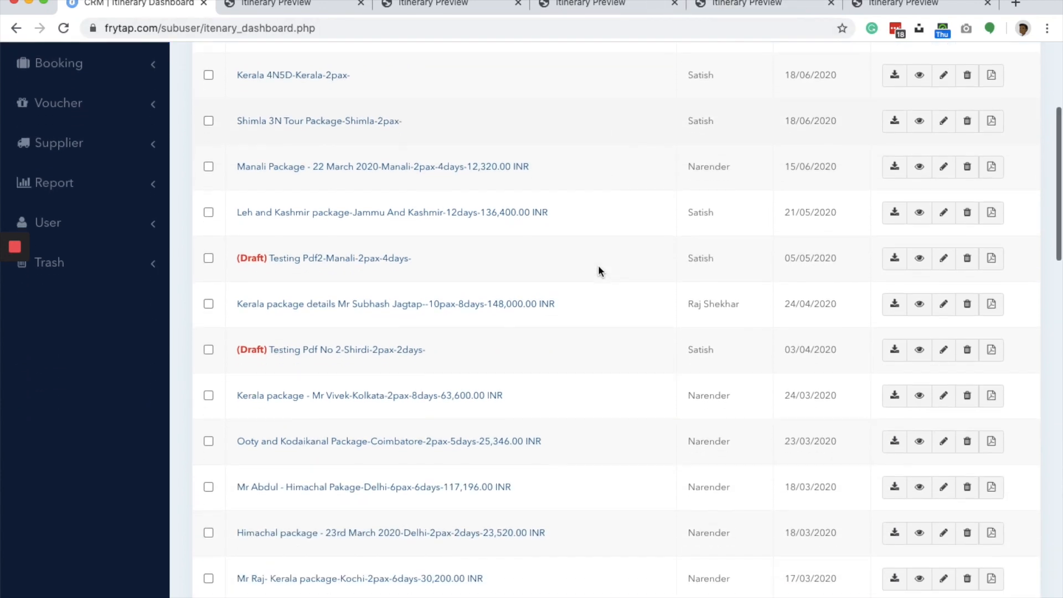
scroll(598, 270, down, 5)
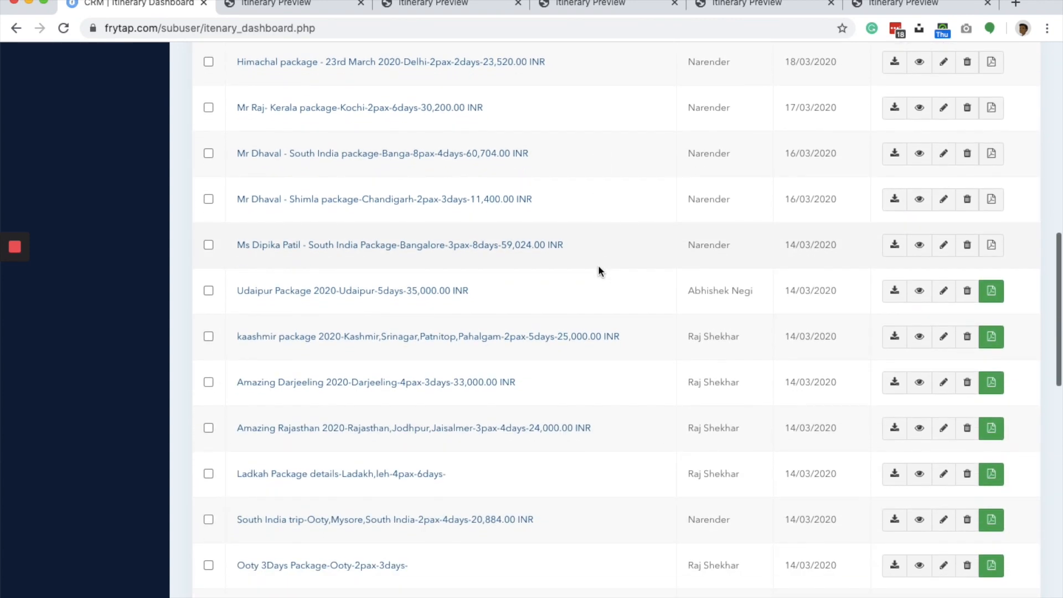
scroll(597, 270, down, 3)
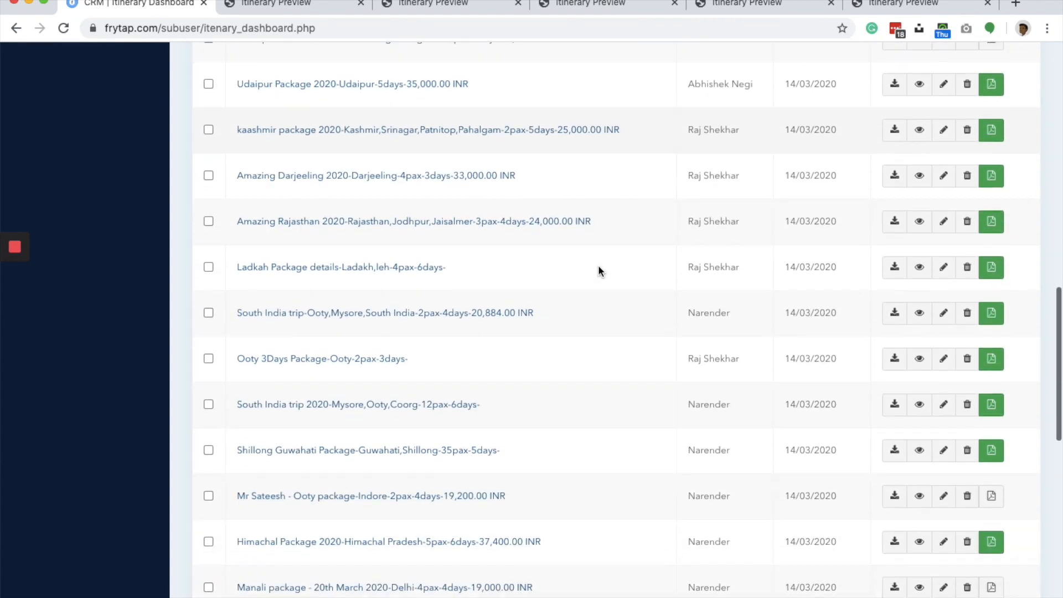
click(15, 281)
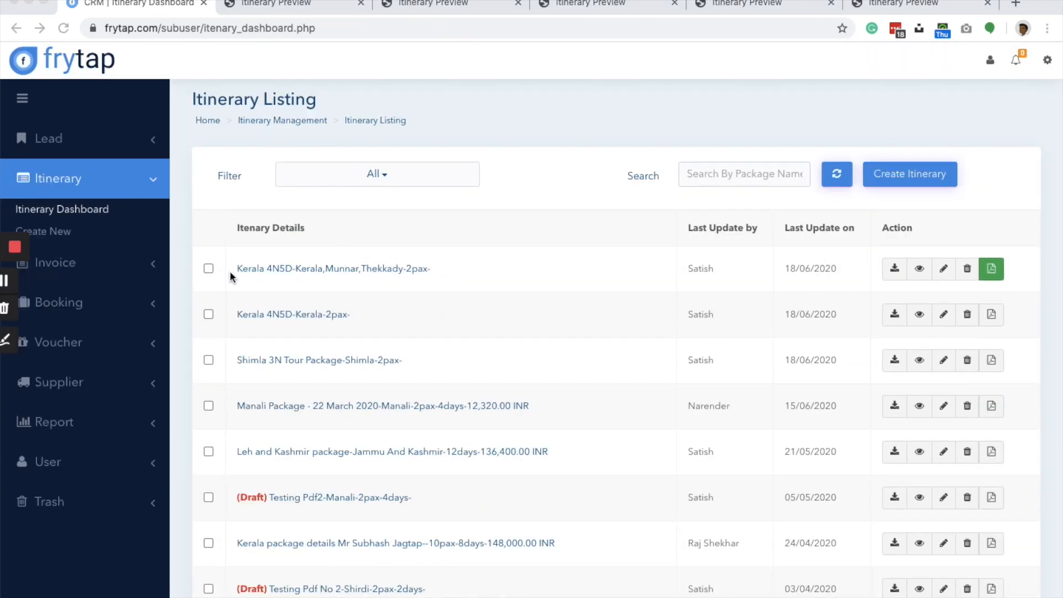